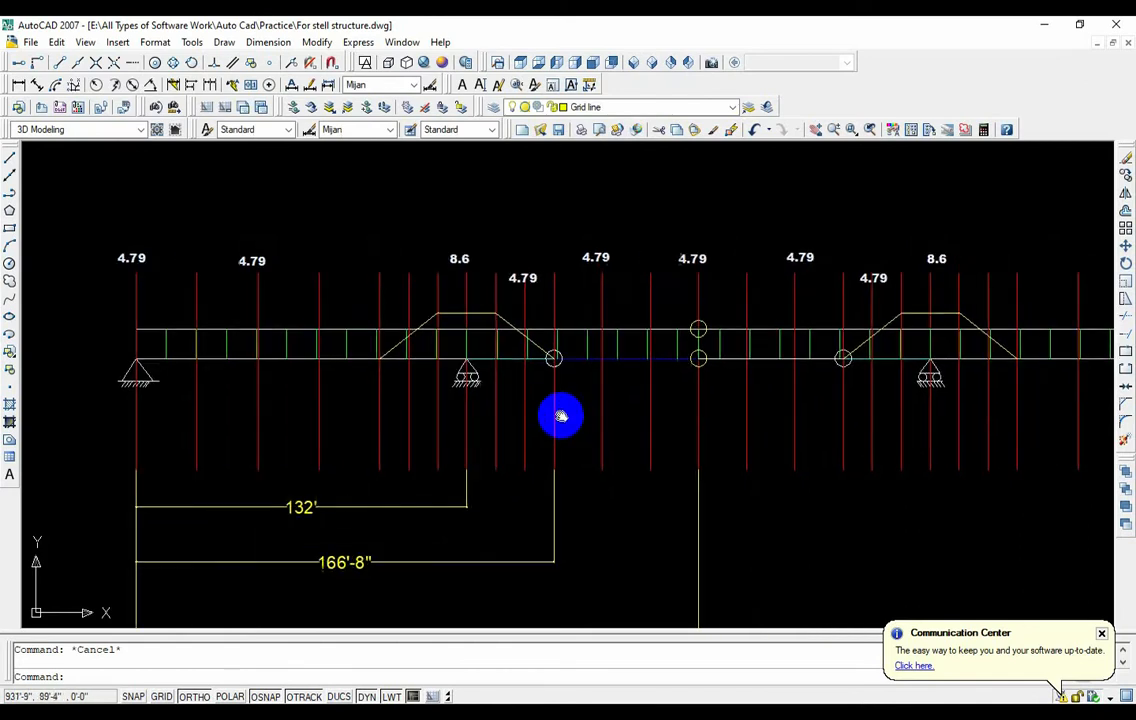
- Examine the beam elevation, including its supports, the haunched segment over the first interior support, the adjacent hinge and the dimension lines
scroll(562, 420, down, 2)
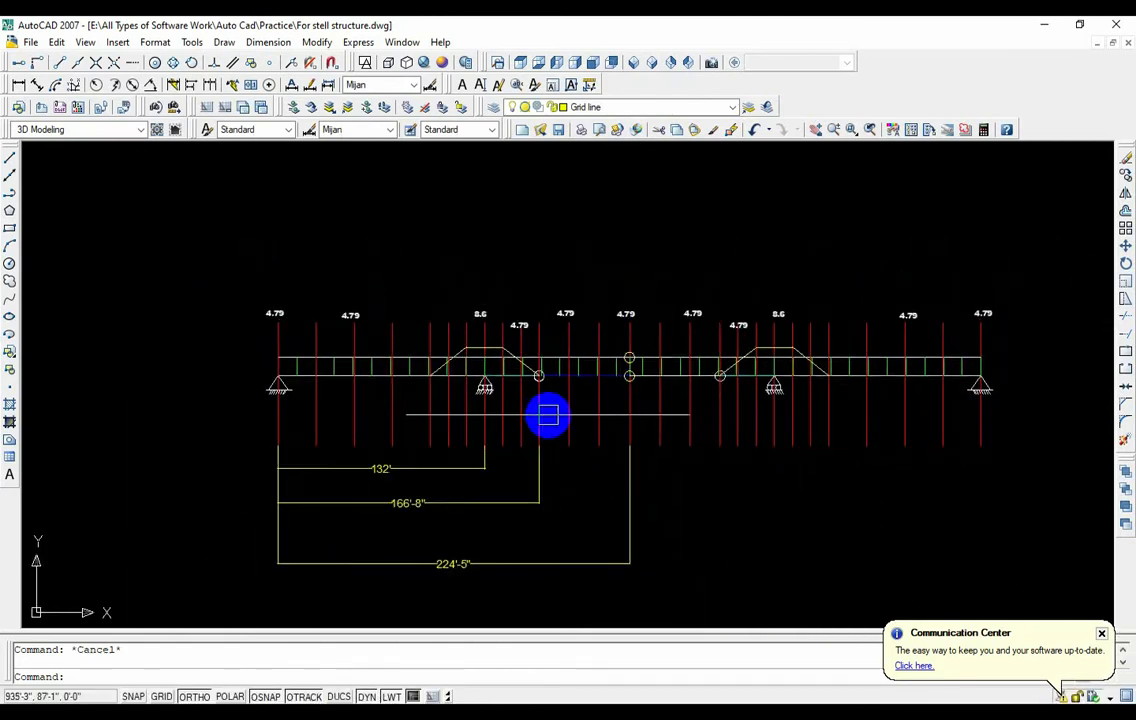
scroll(406, 350, up, 2)
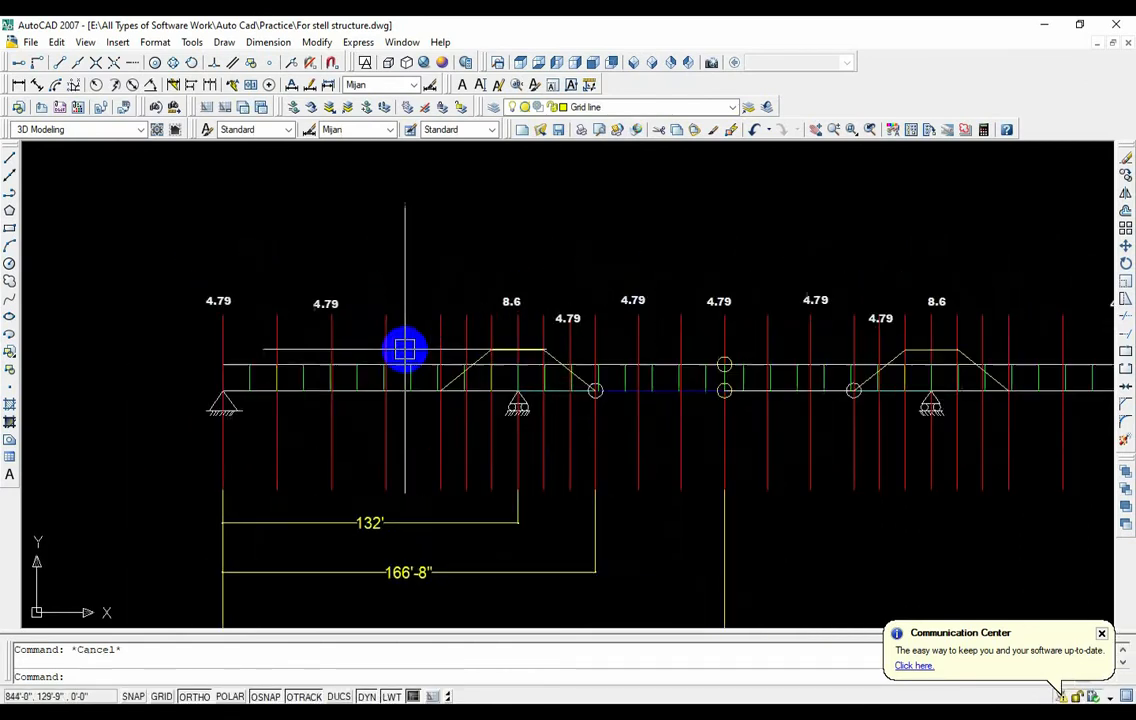
click(471, 369)
click(515, 350)
click(557, 365)
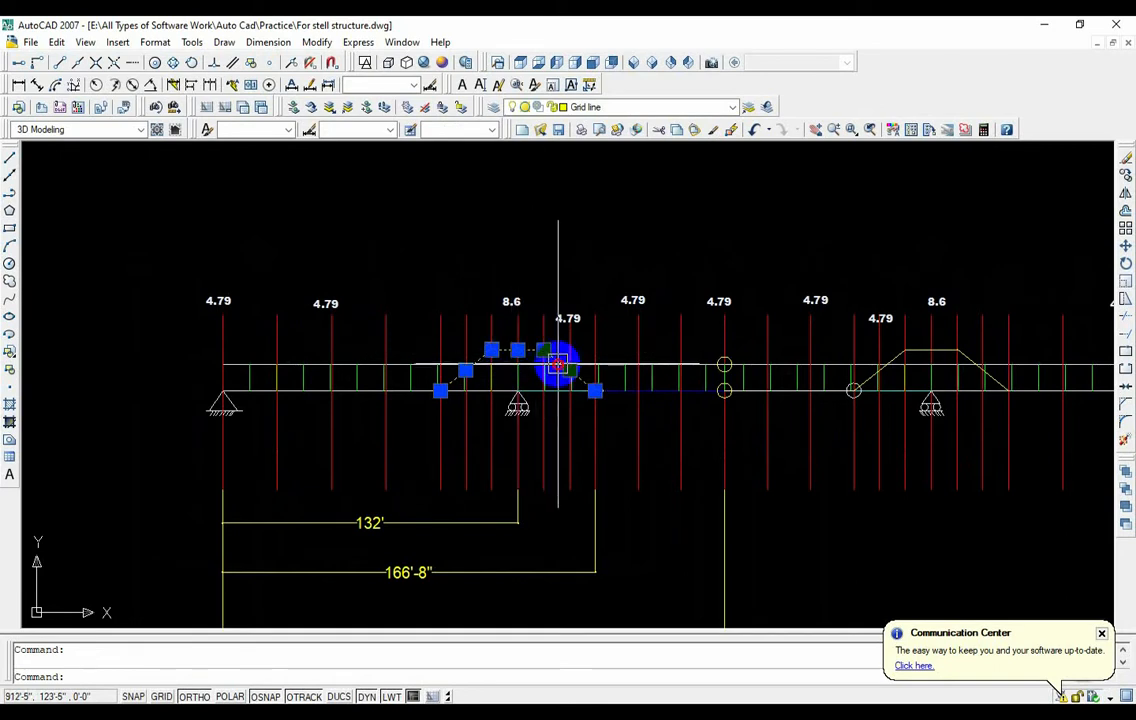
key(Escape)
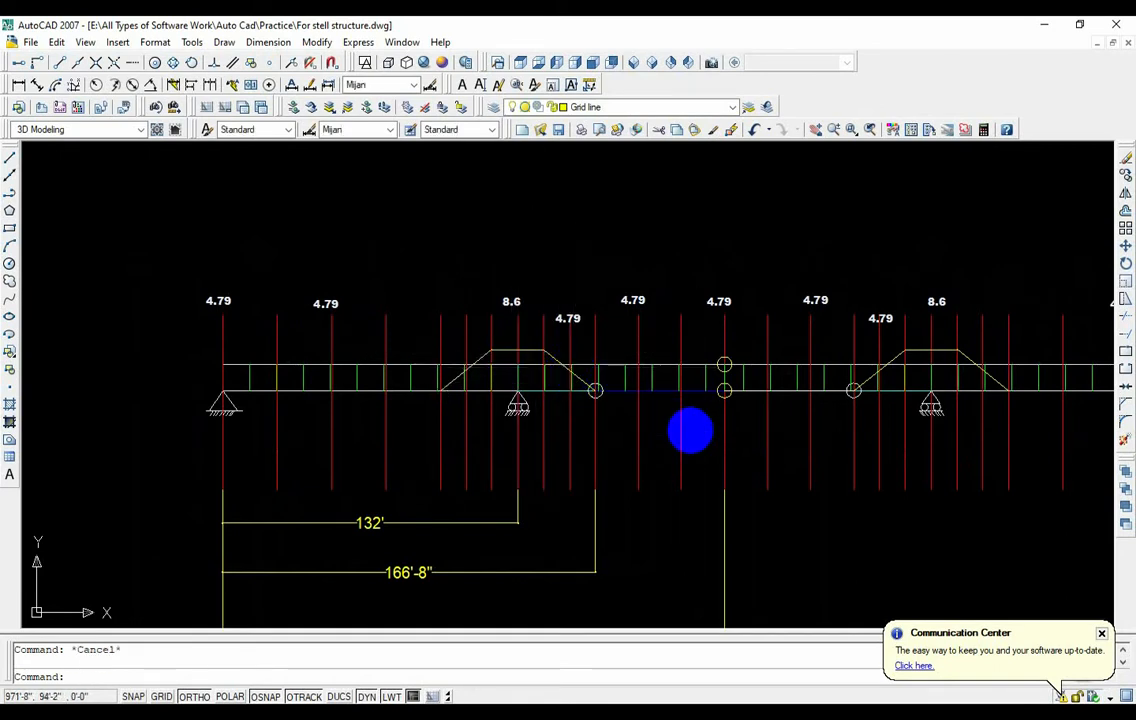
scroll(583, 383, down, 2)
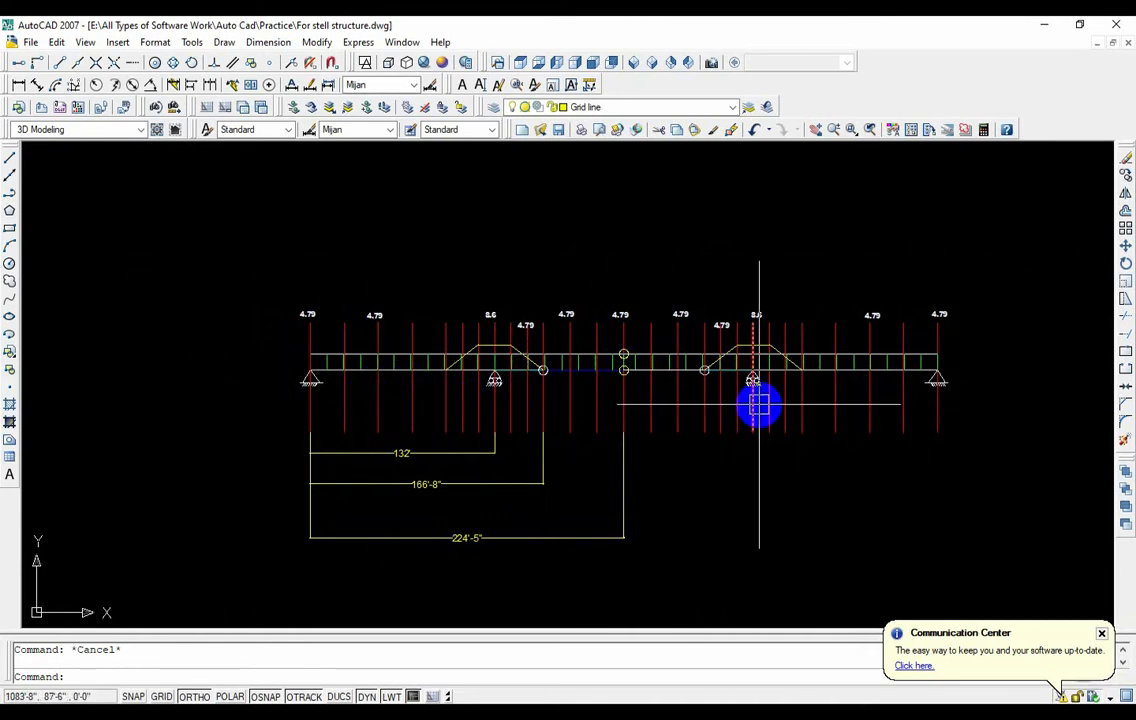
middle_drag(747, 488, 739, 472)
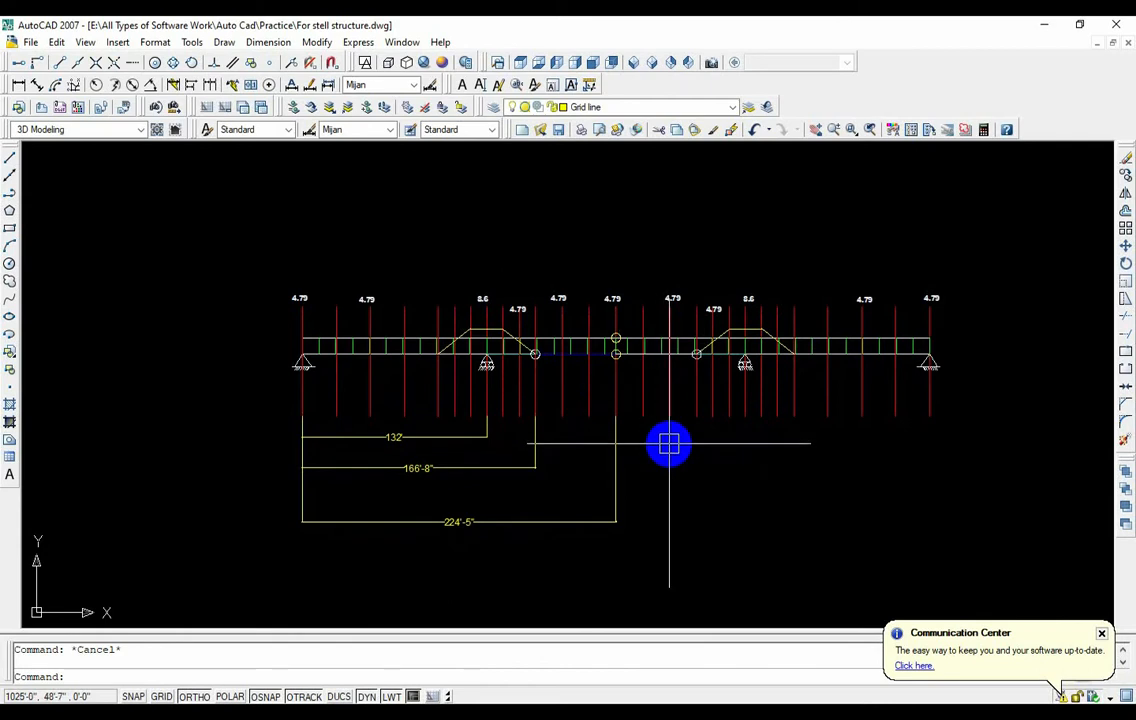
scroll(545, 370, up, 2)
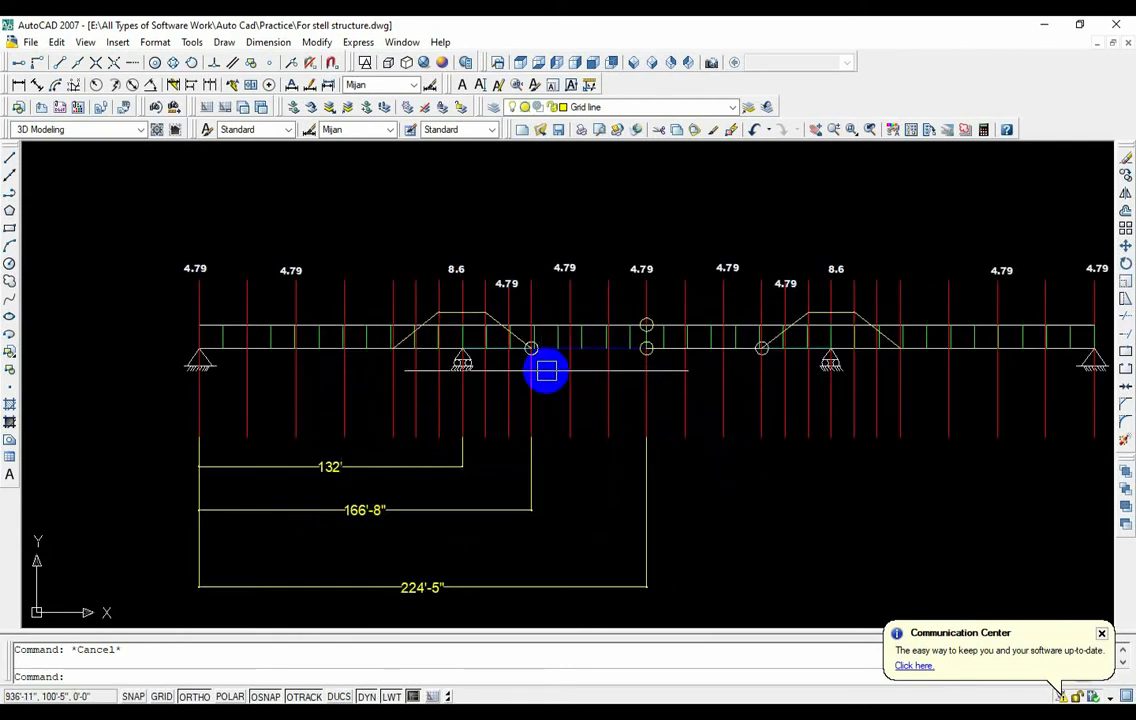
scroll(555, 370, up, 2)
click(507, 330)
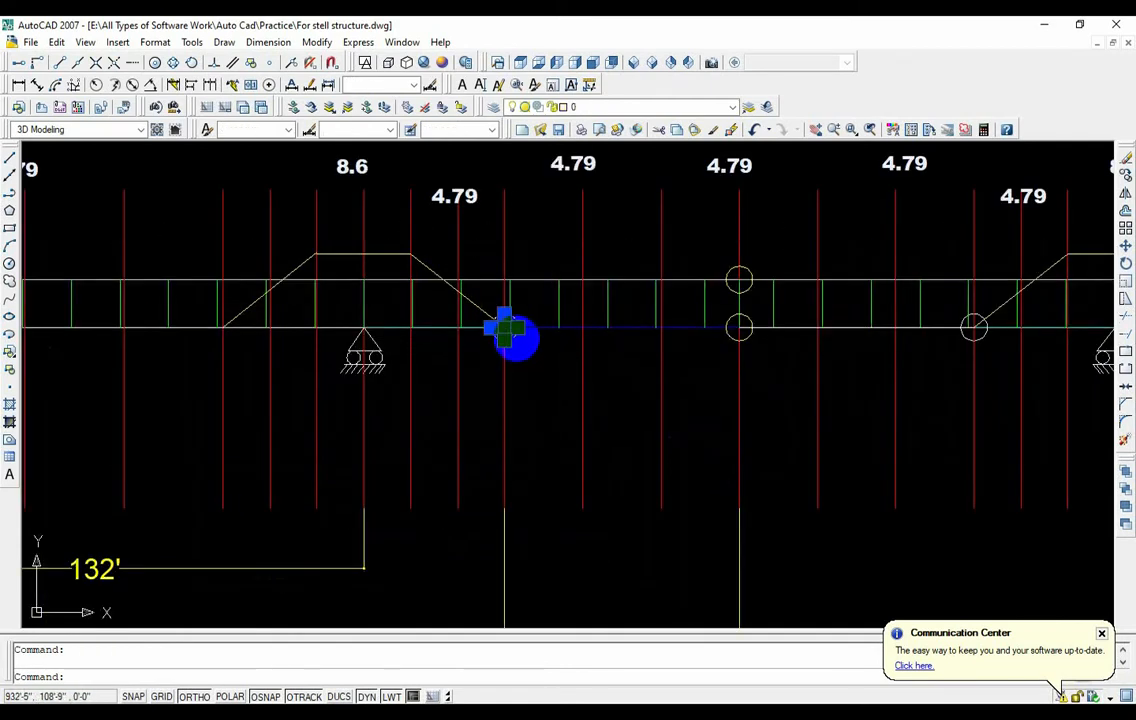
key(Escape)
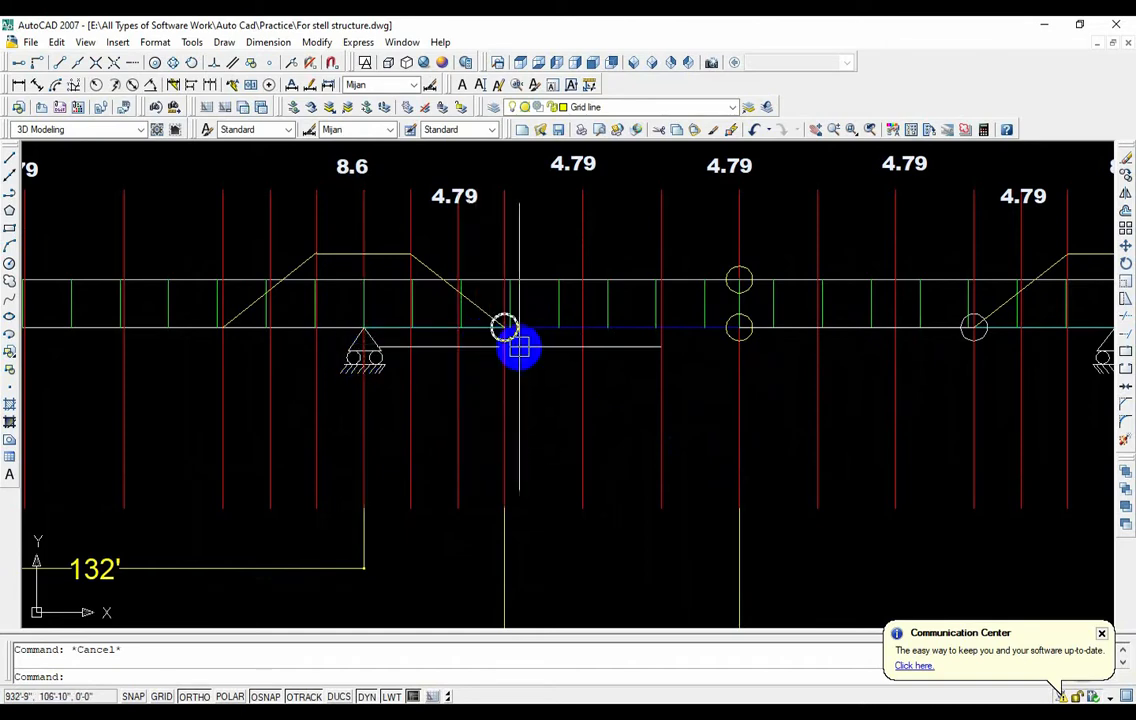
scroll(586, 398, down, 5)
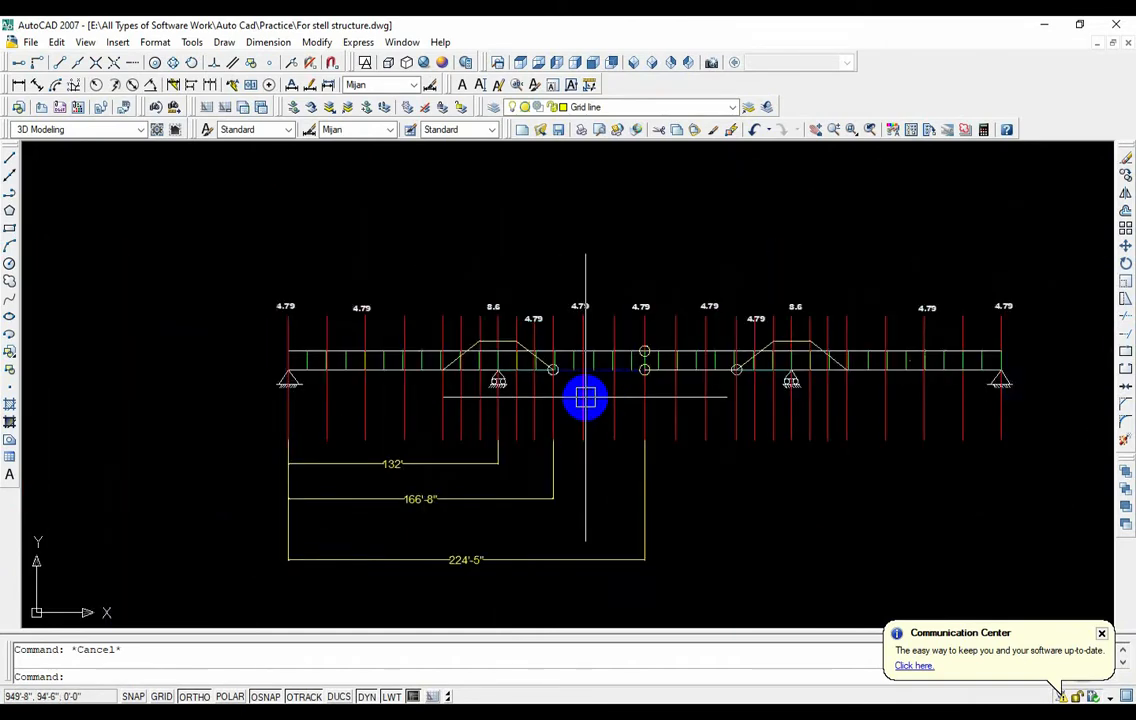
middle_drag(589, 401, 568, 380)
scroll(522, 396, up, 2)
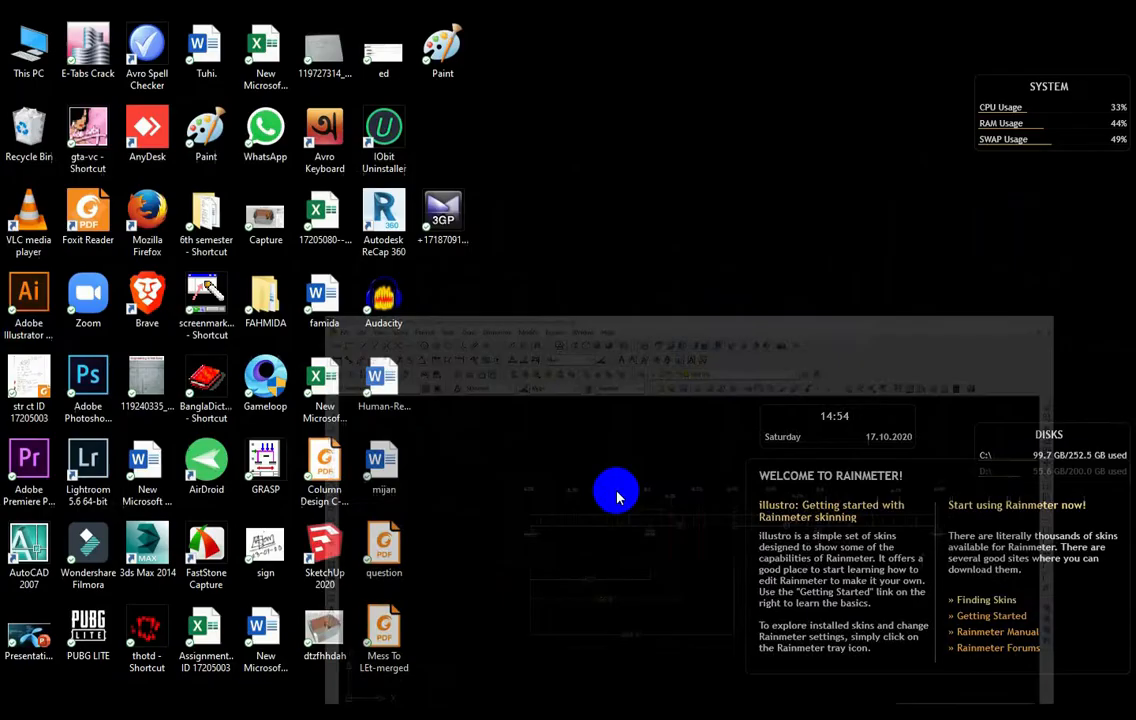
- Switch to ETABS, start a new model with the saved user default settings, and open the grid data for custom grid spacing
double_click(90, 55)
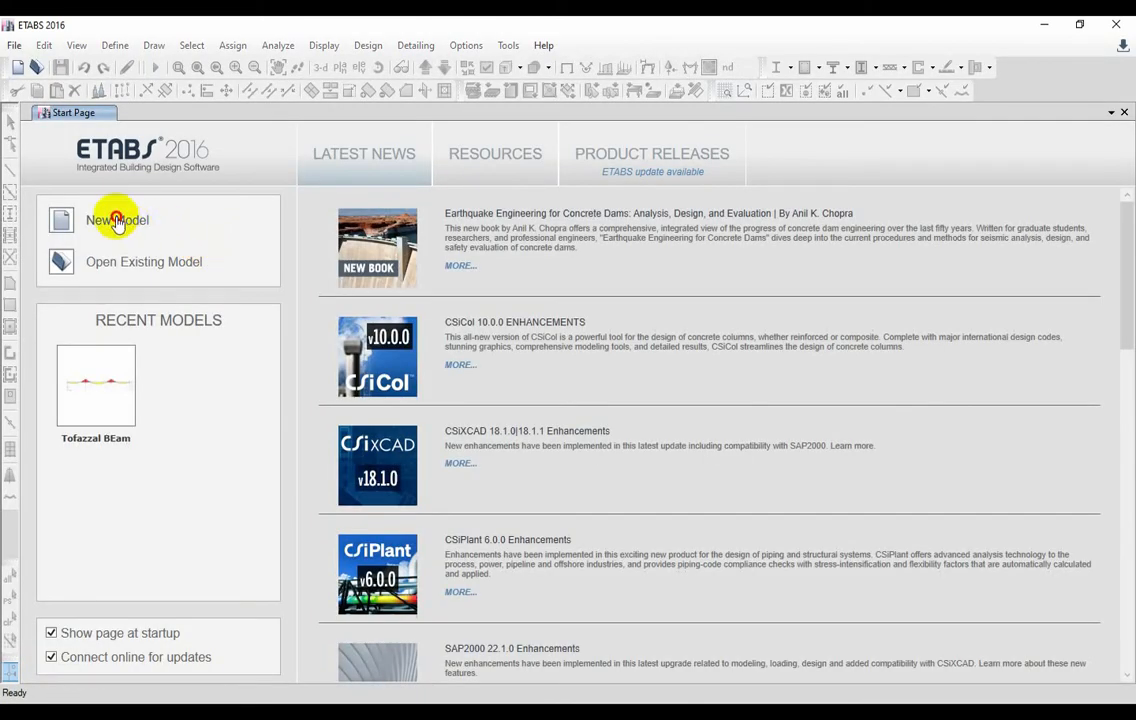
click(117, 221)
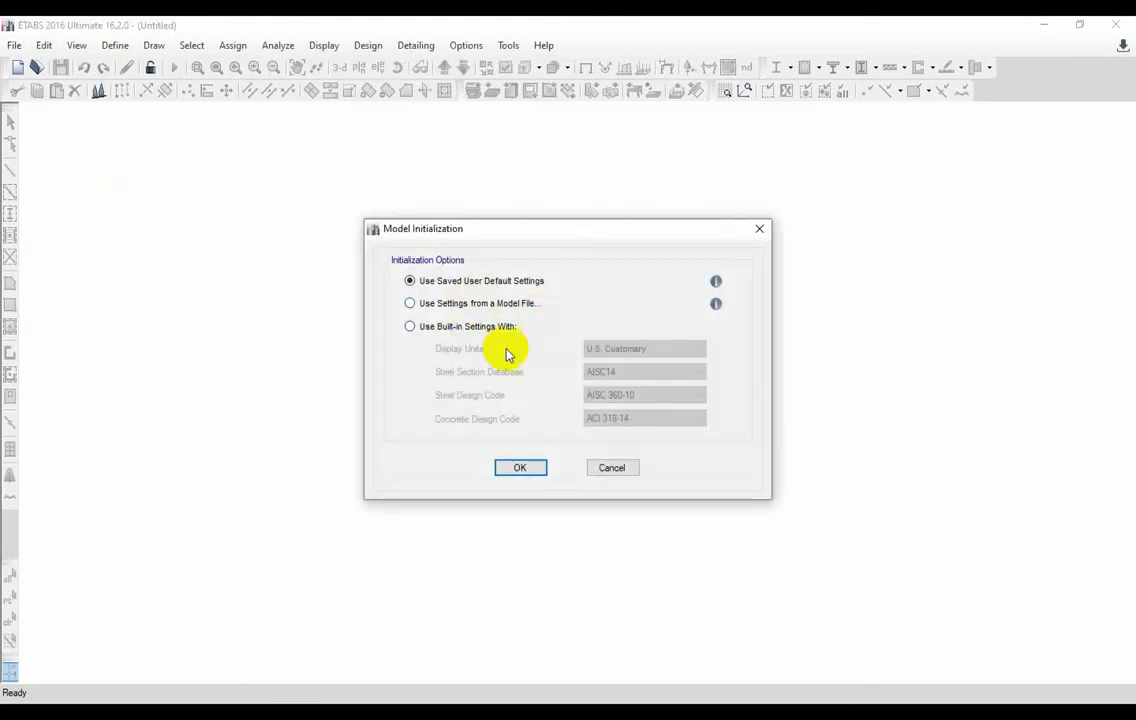
click(527, 468)
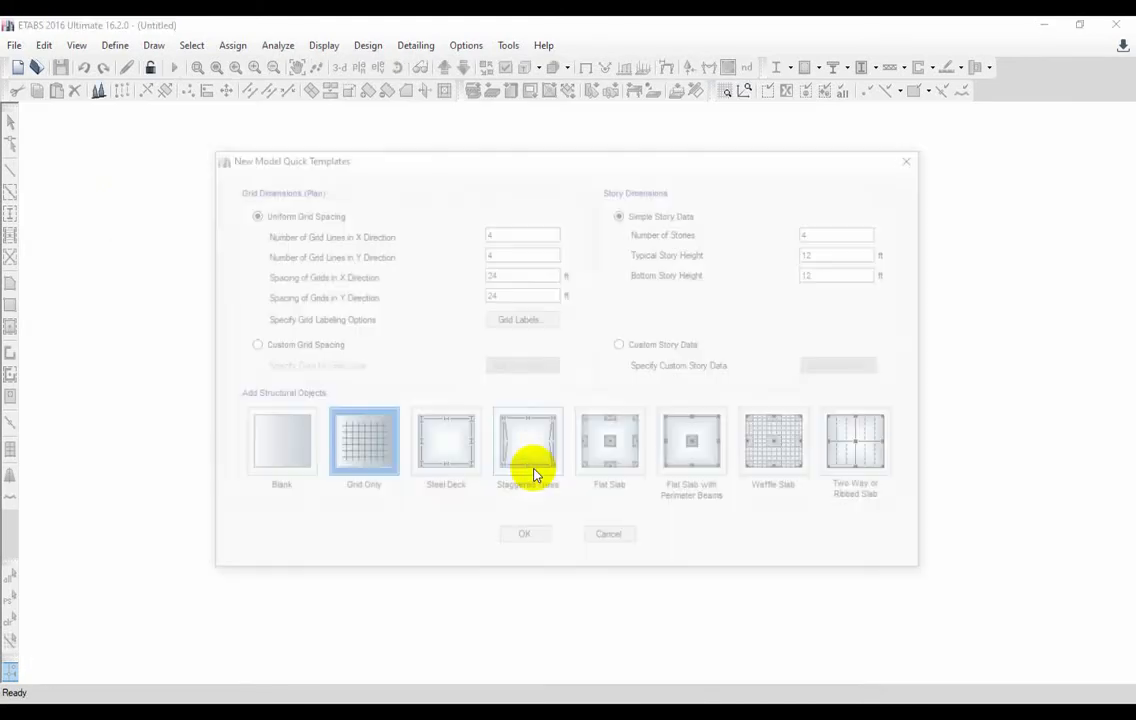
click(287, 347)
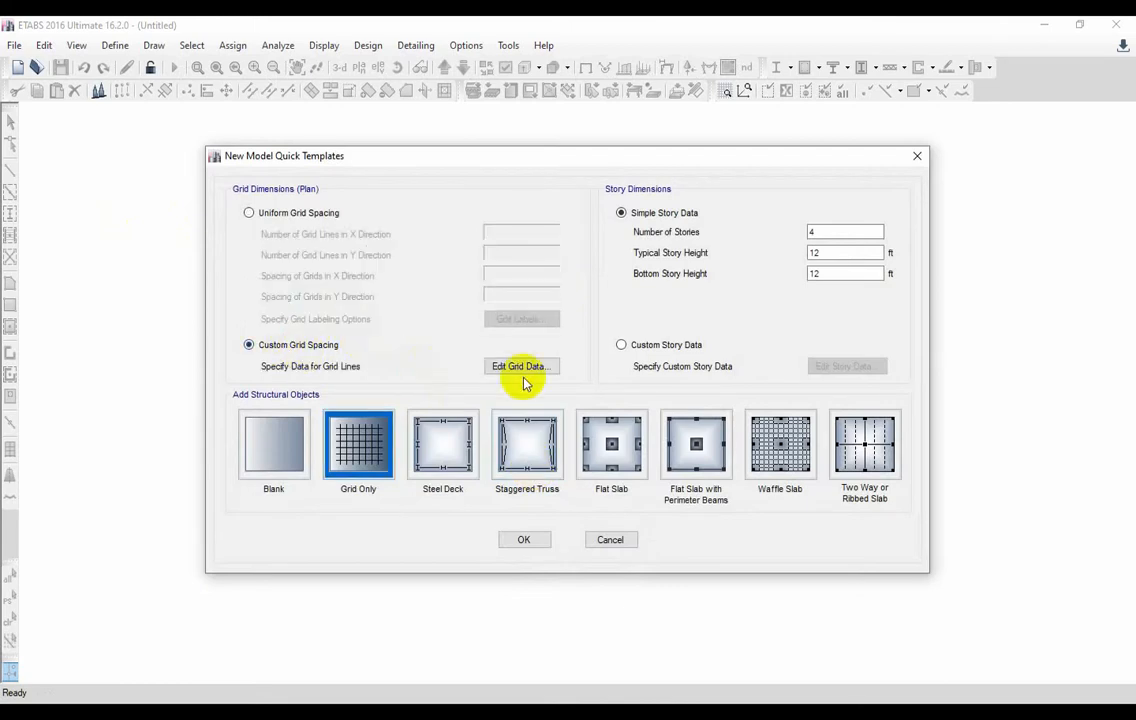
click(519, 366)
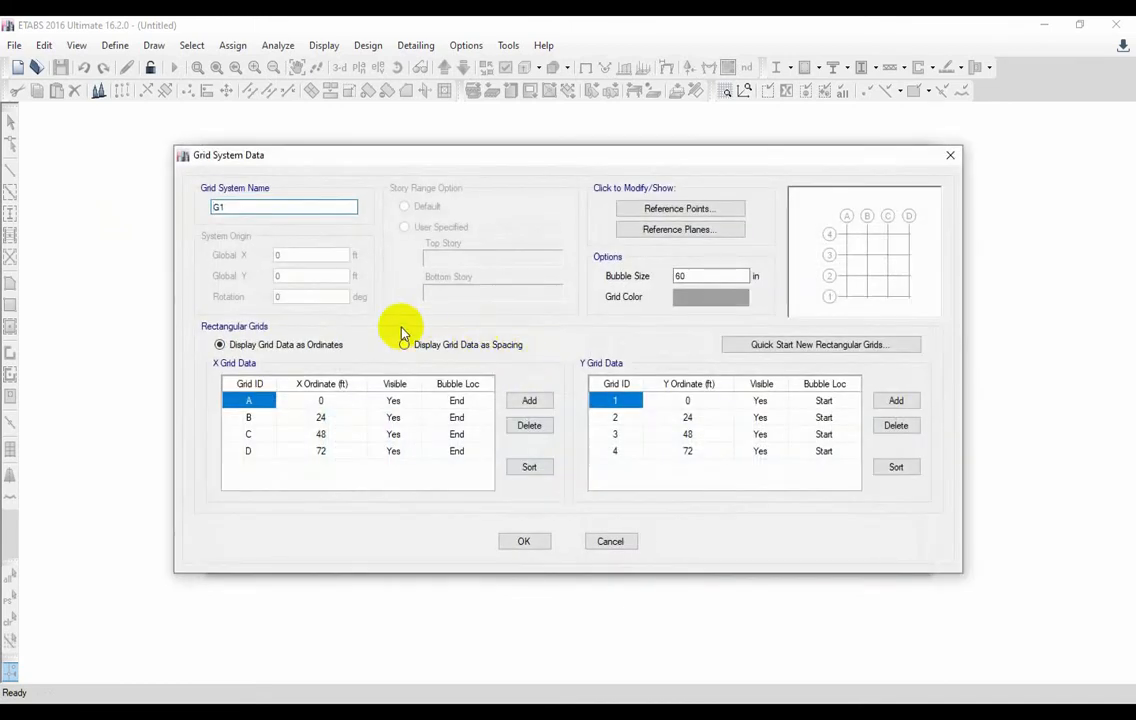
- Check the first interior support's position in the AutoCAD drawing and set grid B's X ordinate to 132 ft in ETABS
click(328, 405)
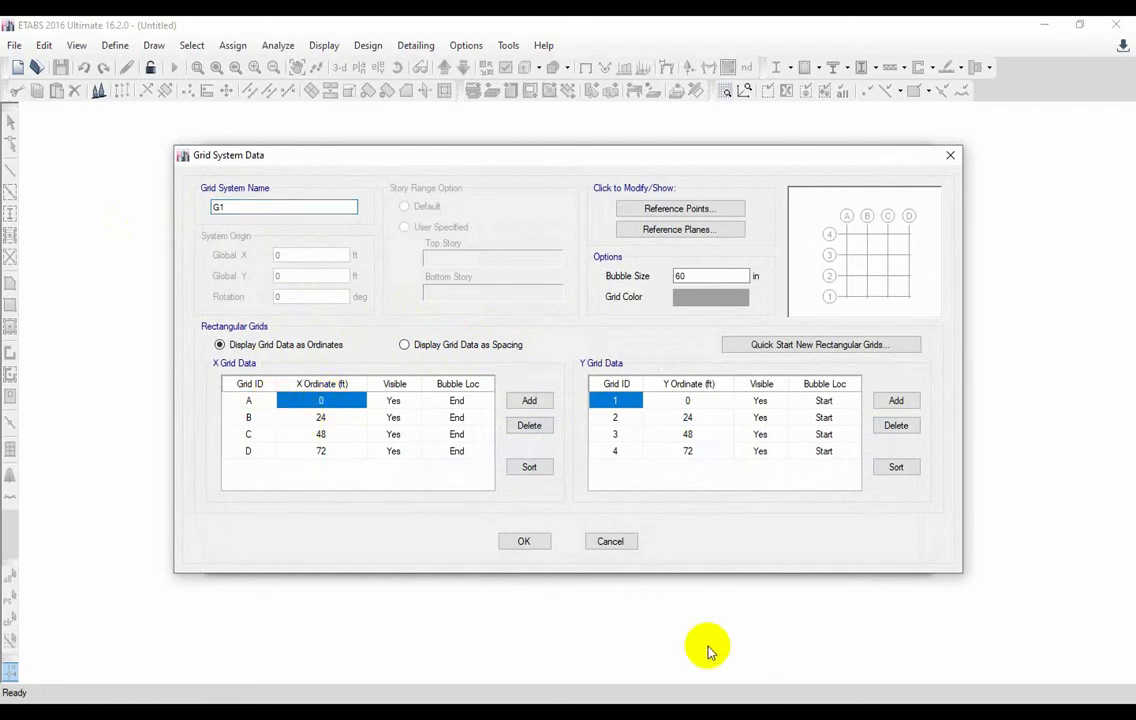
click(791, 712)
scroll(325, 350, up, 2)
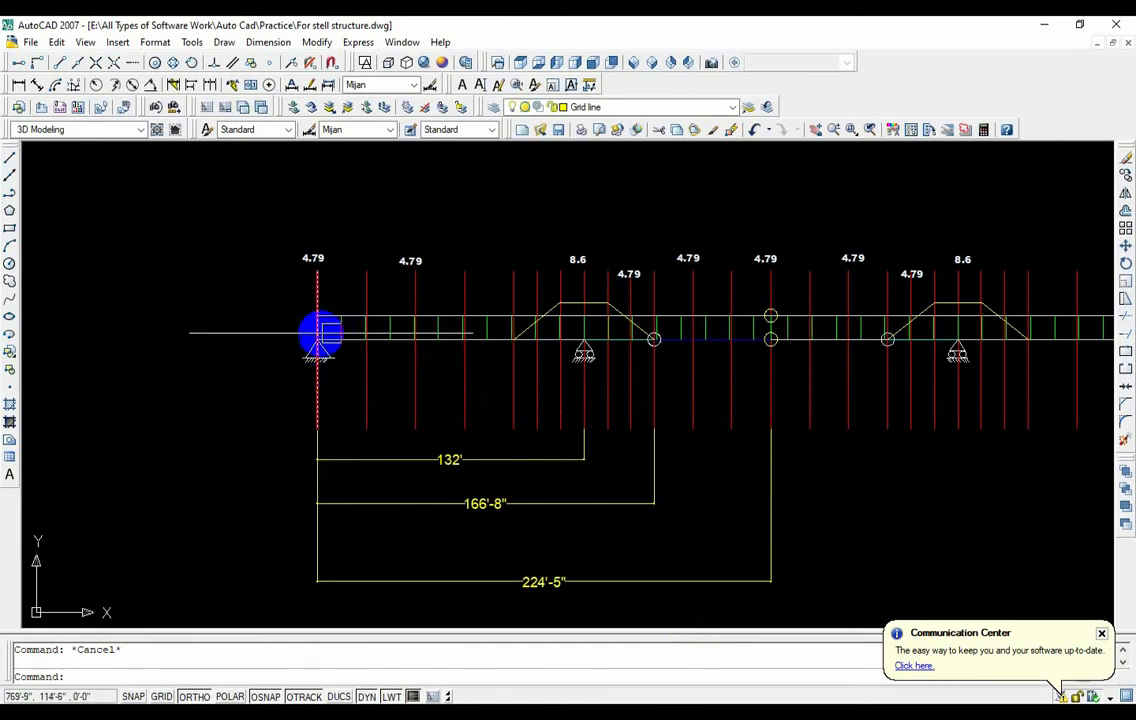
scroll(315, 340, up, 1)
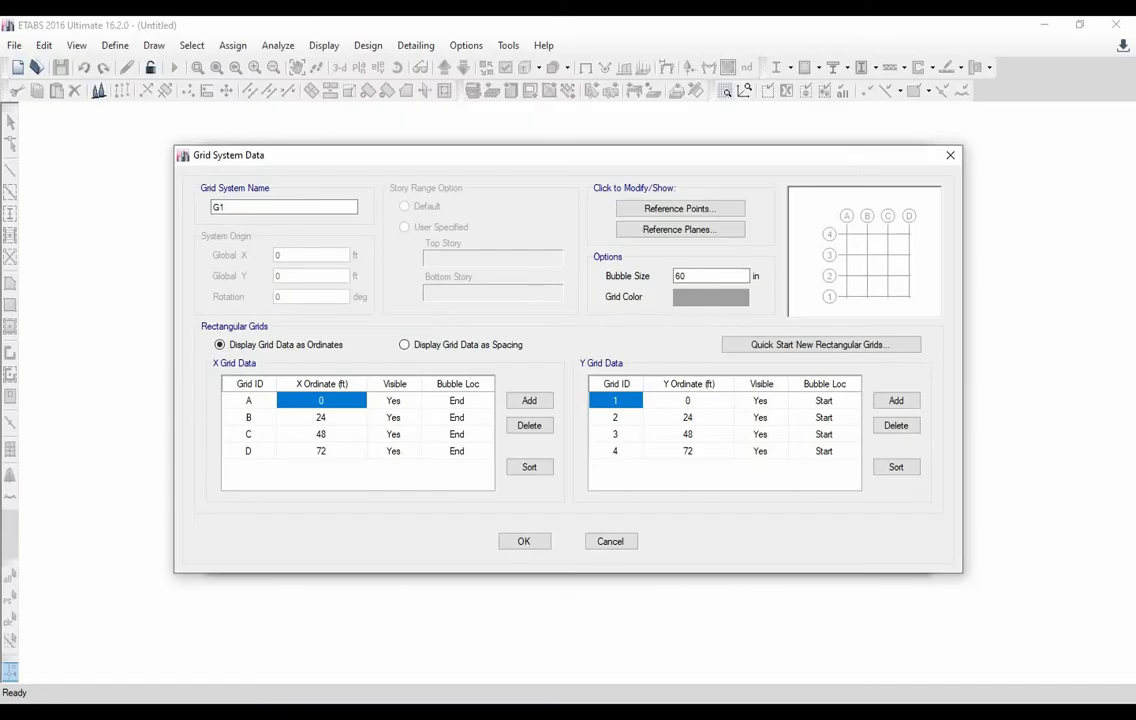
click(322, 418)
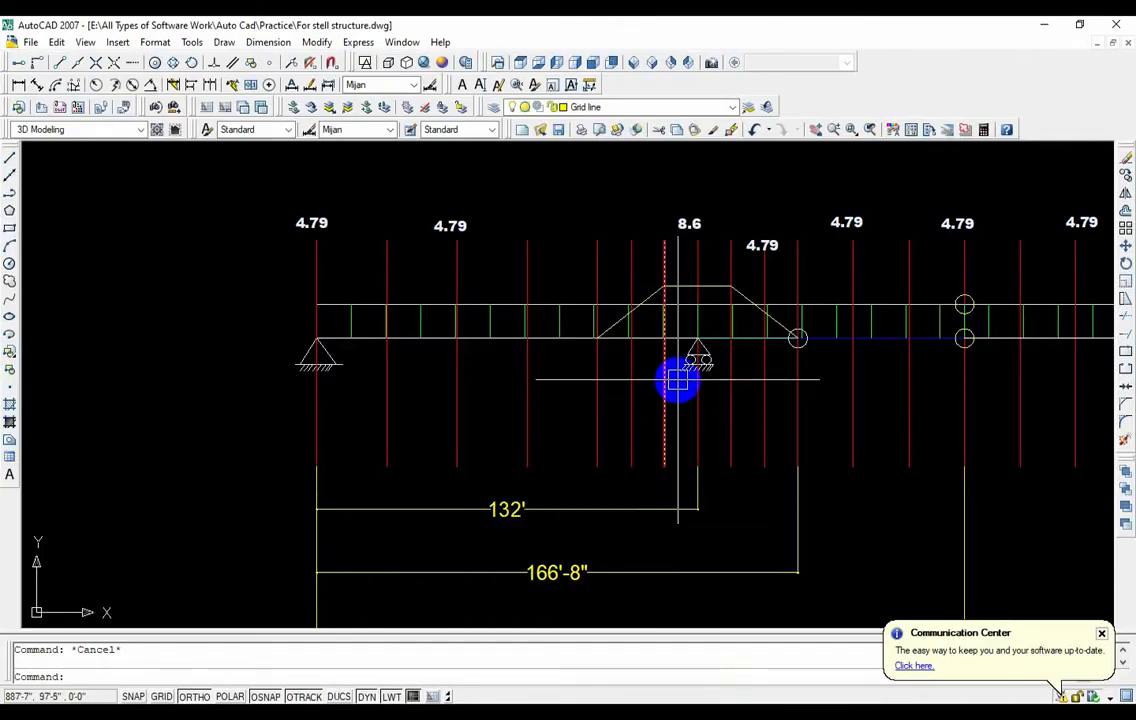
middle_drag(678, 378, 657, 365)
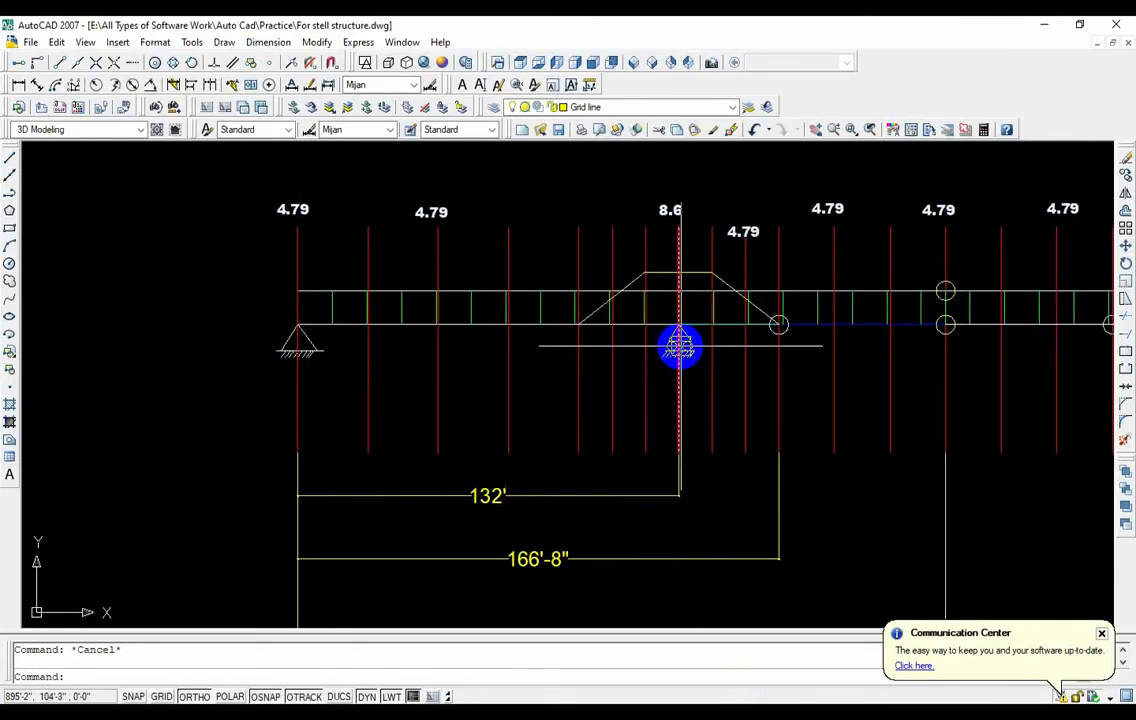
middle_drag(667, 388, 653, 373)
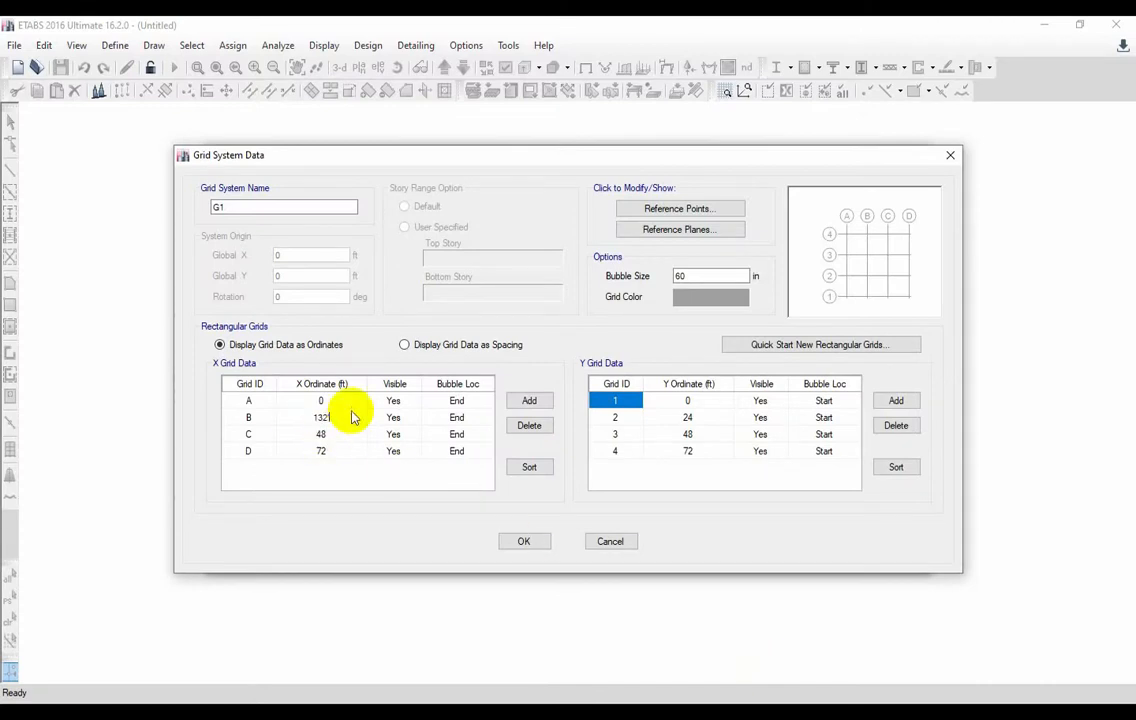
key(Return)
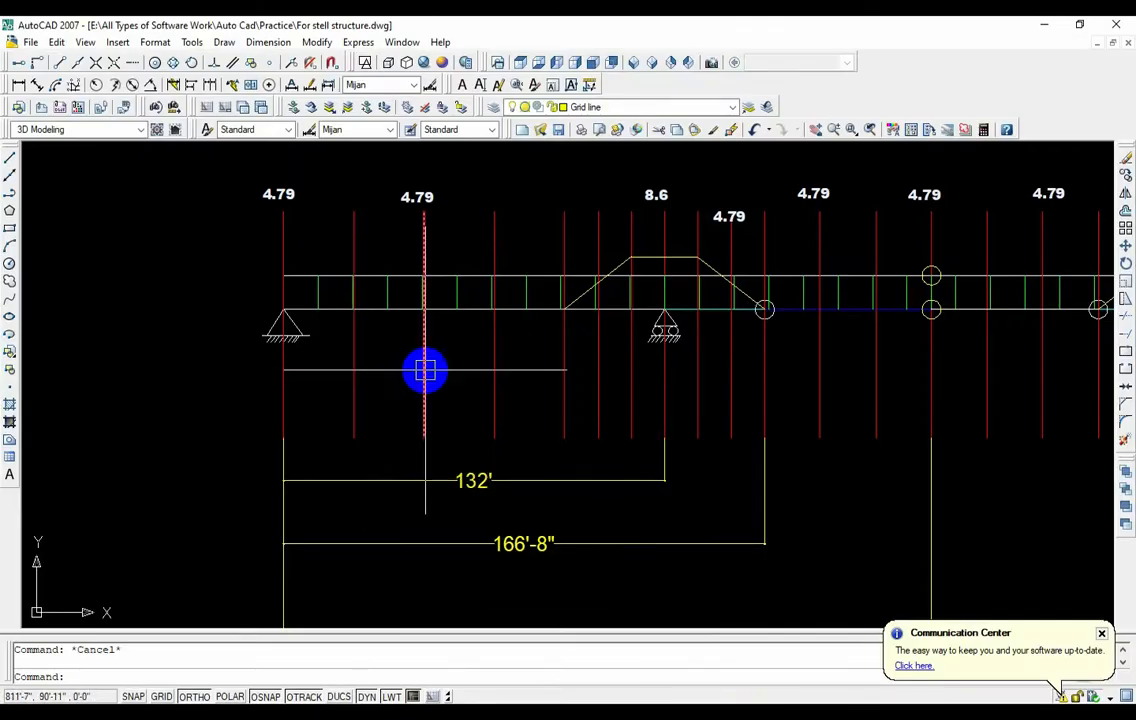
- Check the first hinge's distance from the end support in AutoCAD and set grid C's X ordinate to 166'8" in ETABS
middle_drag(425, 370, 388, 372)
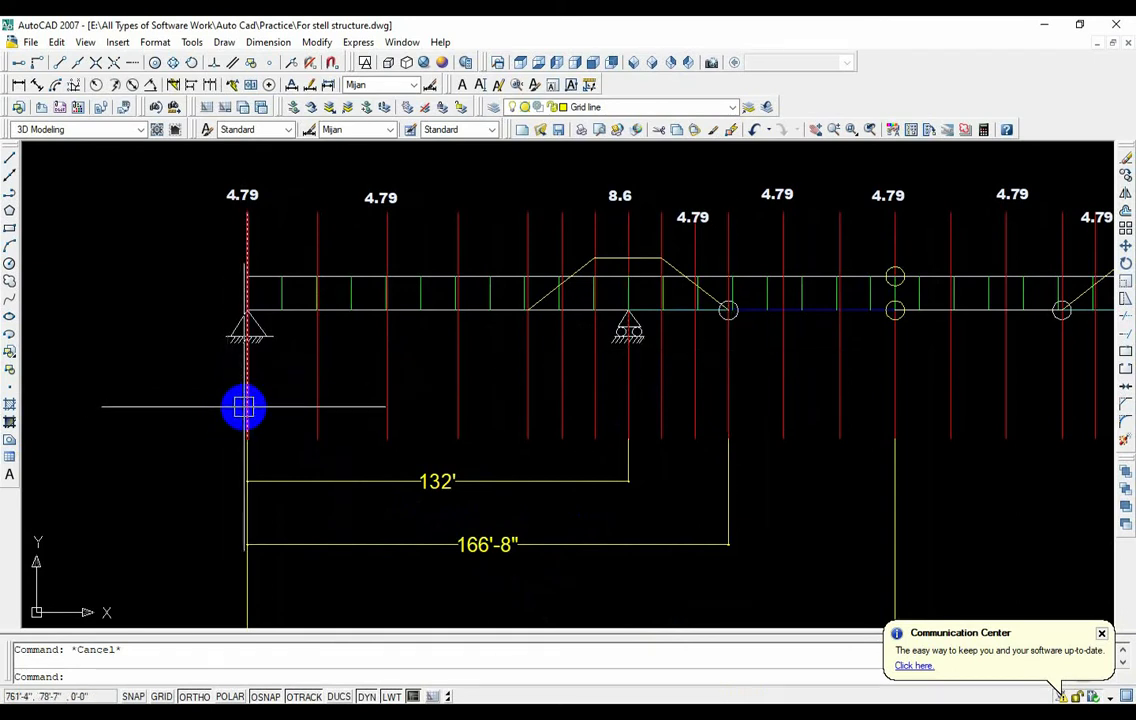
click(730, 340)
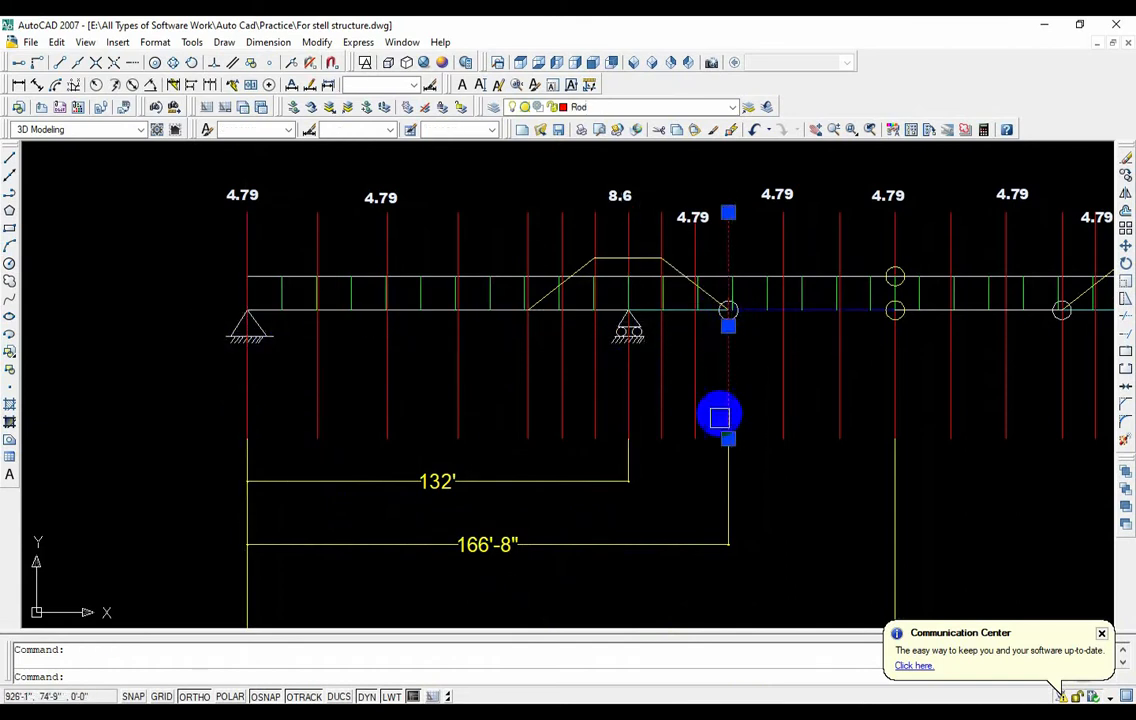
middle_drag(753, 488, 757, 464)
click(757, 464)
key(Escape)
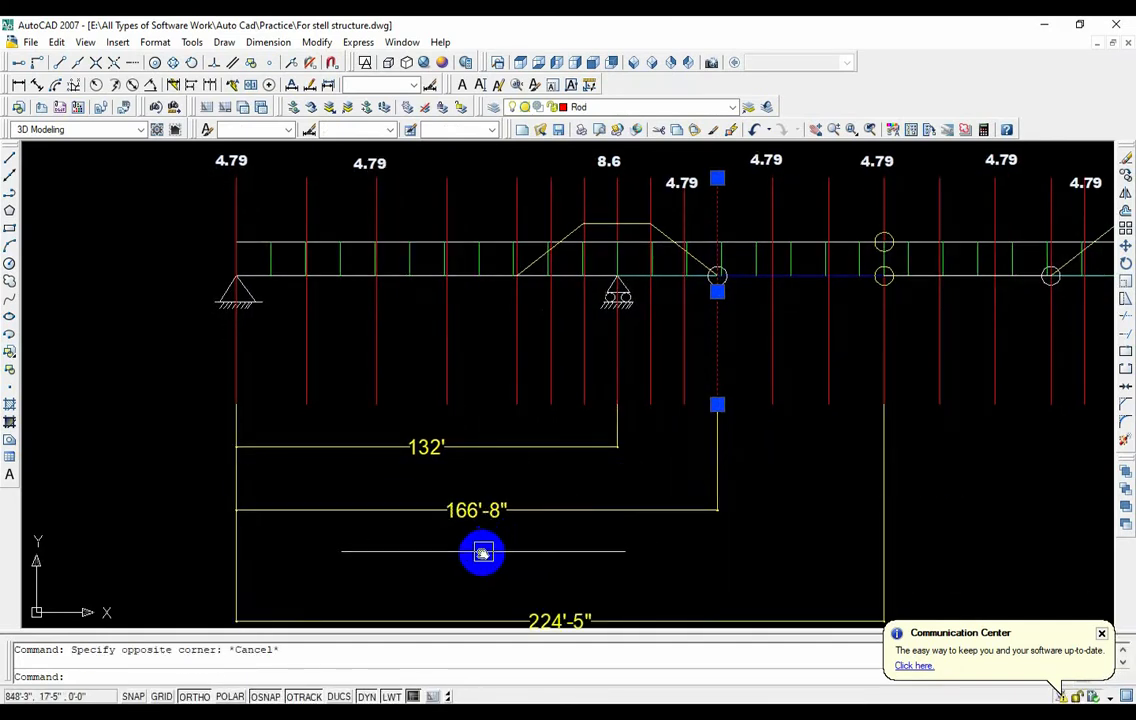
middle_drag(479, 553, 487, 517)
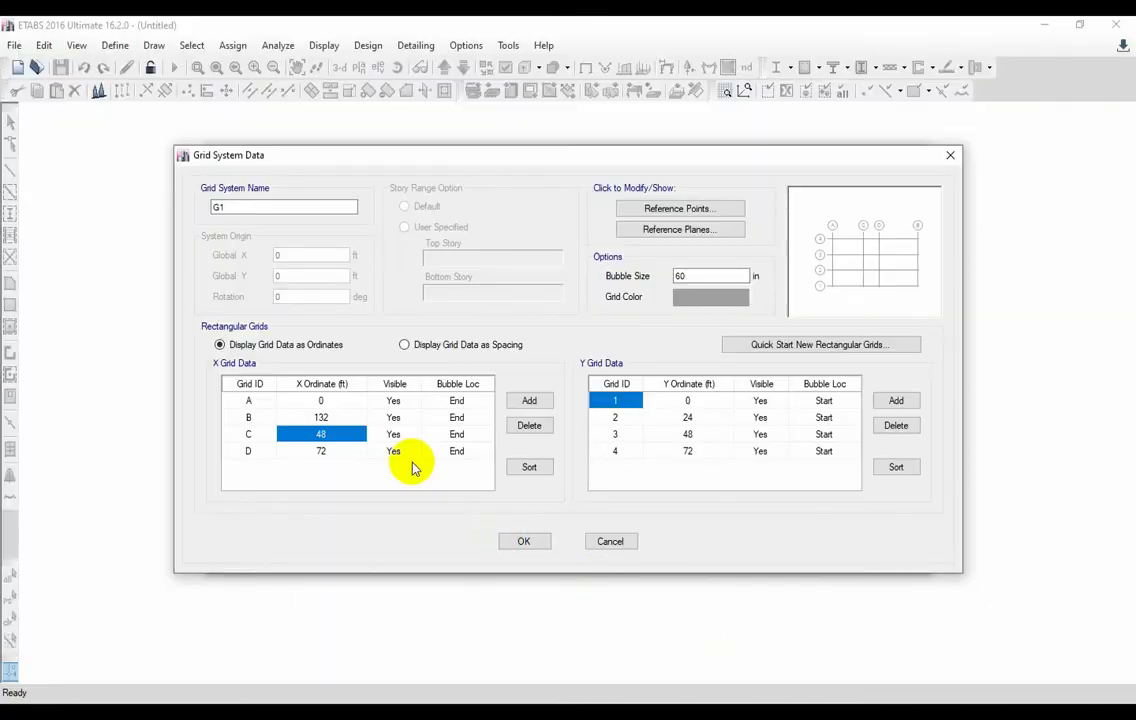
text(168)
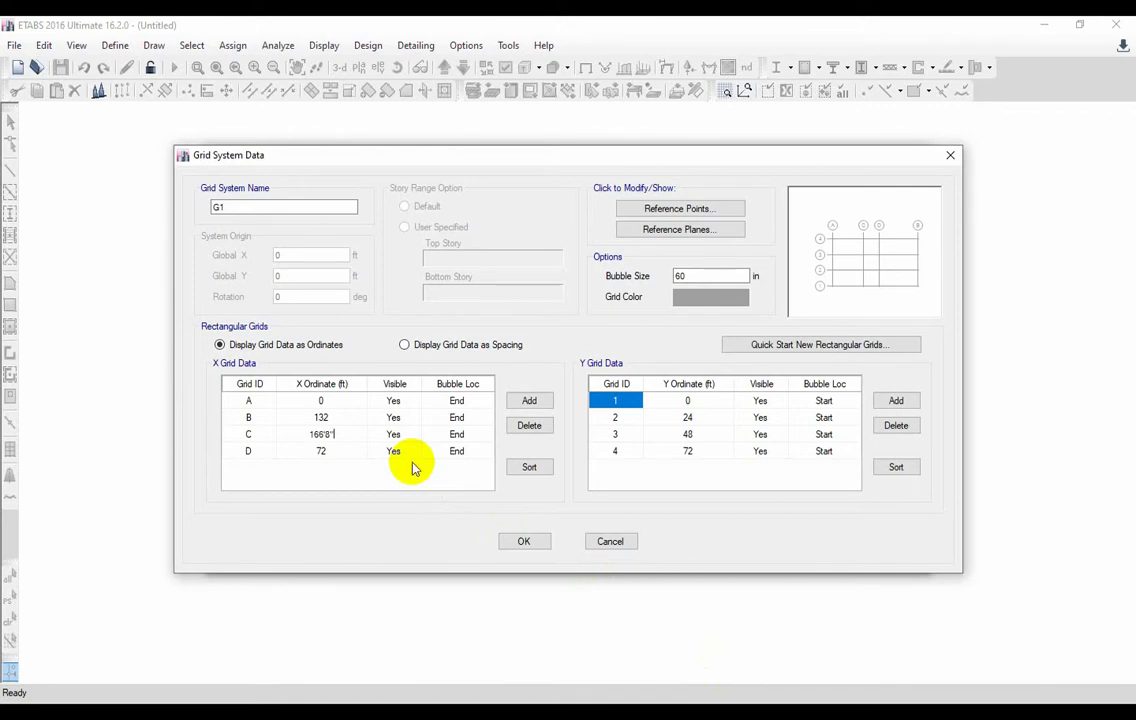
key(Return)
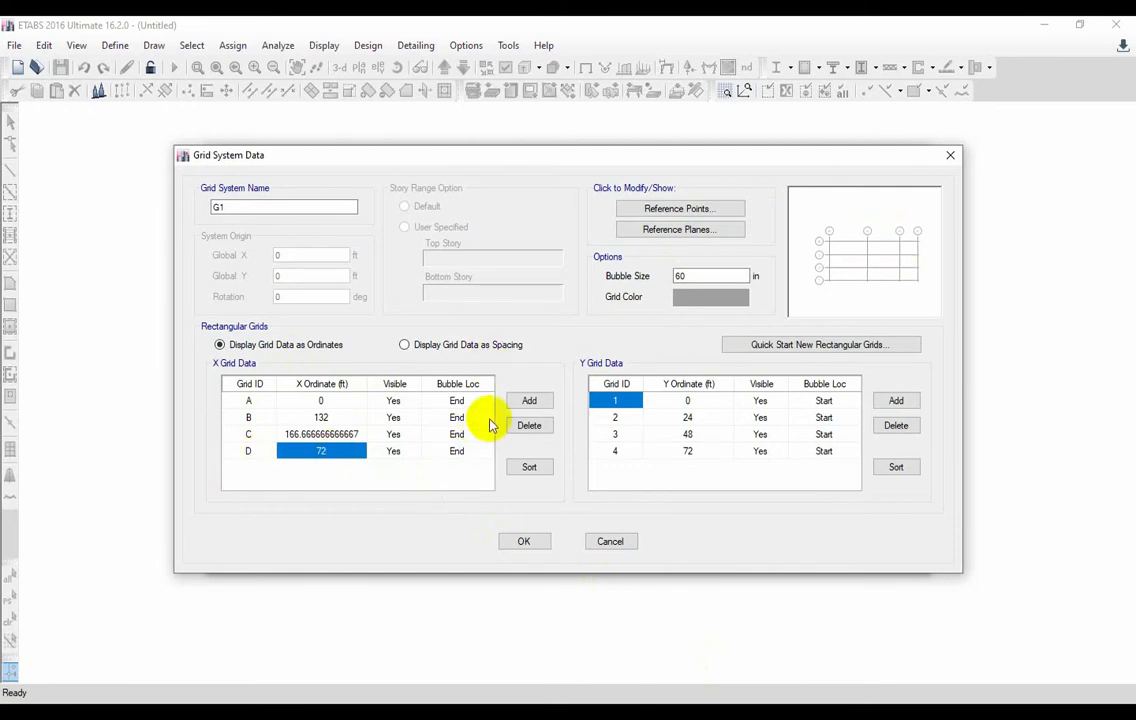
- Add another X grid line in ETABS and set grid D's X ordinate to 224'5", the beam midpoint dimensioned in AutoCAD
click(527, 401)
click(322, 451)
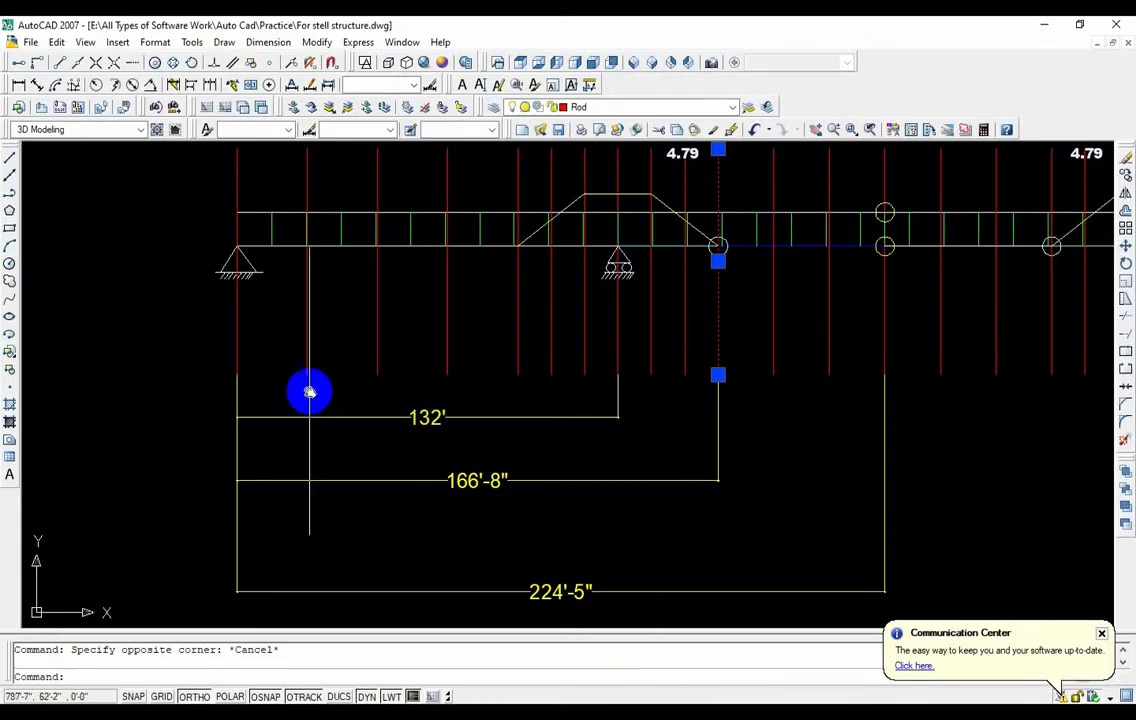
middle_drag(309, 393, 284, 433)
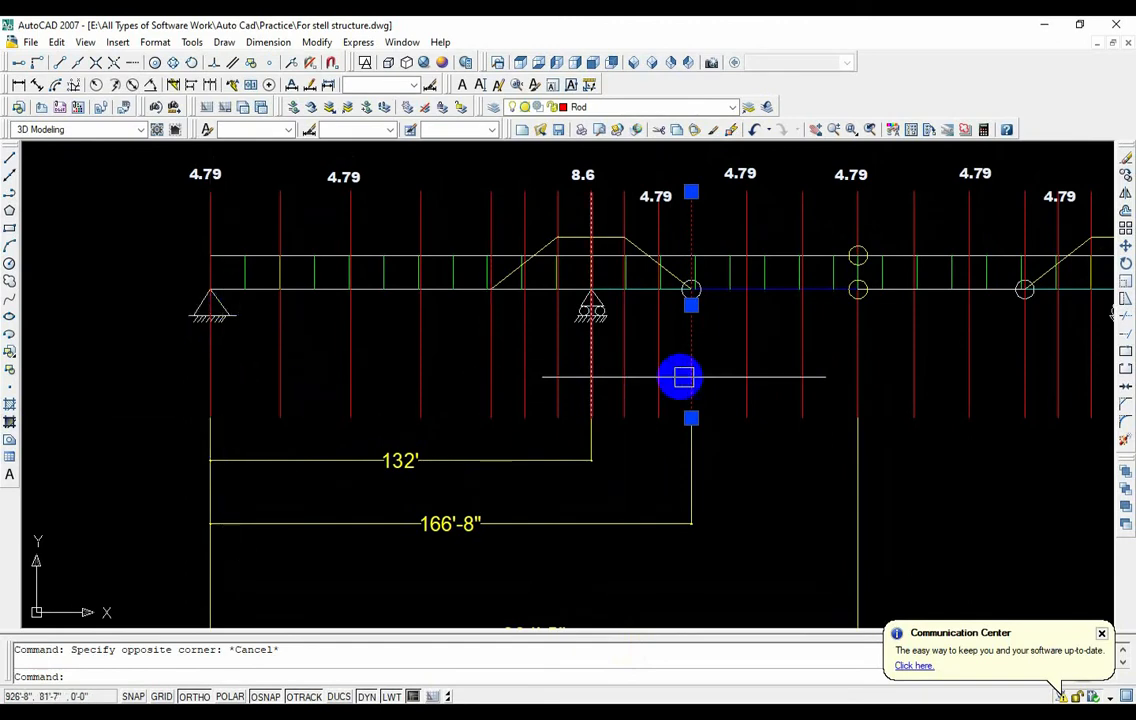
mouse_move(753, 393)
middle_down()
mouse_move(730, 392)
mouse_move(679, 322)
middle_up()
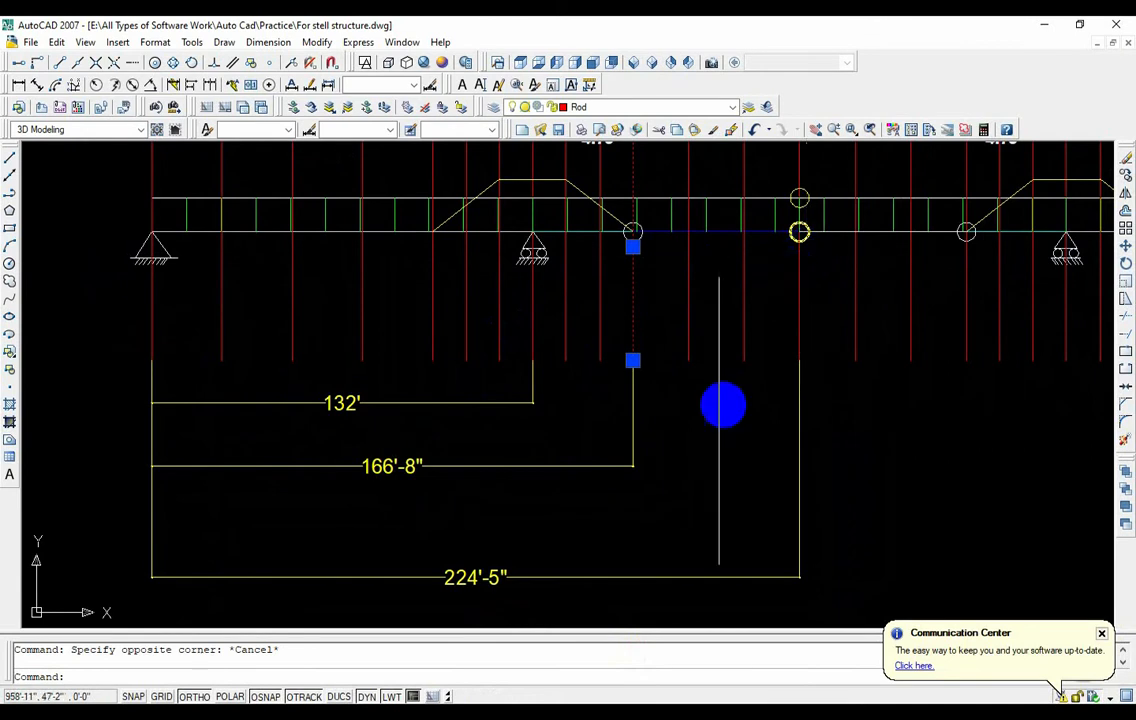
middle_drag(678, 548, 670, 525)
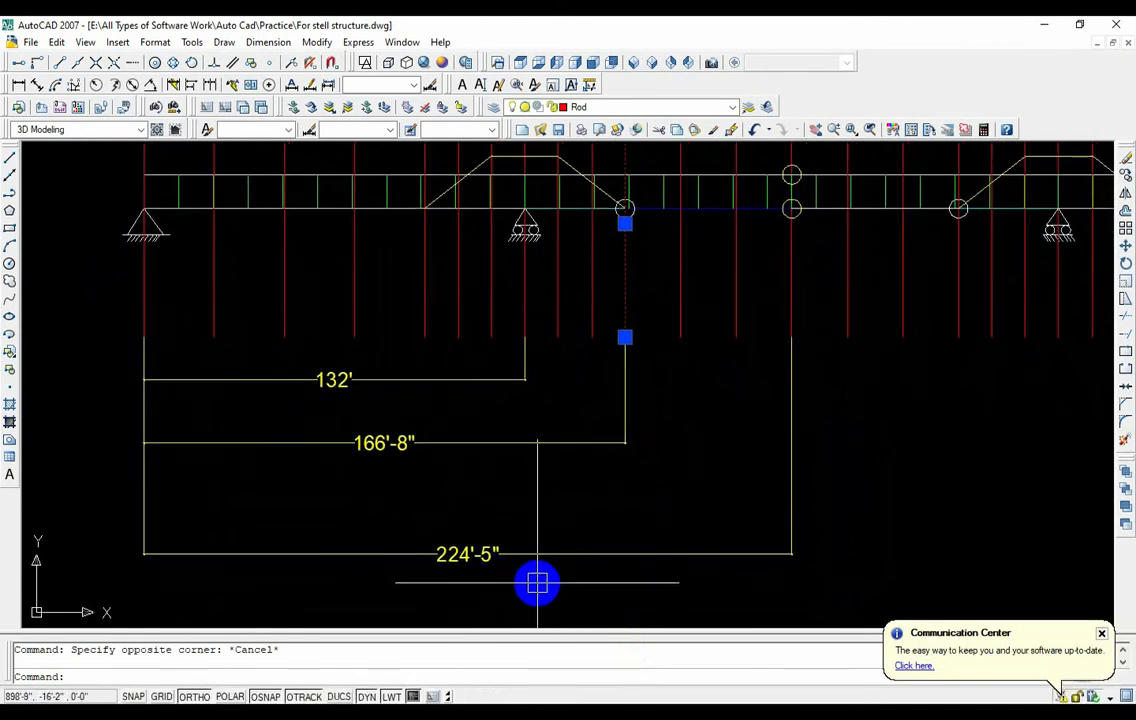
click(760, 714)
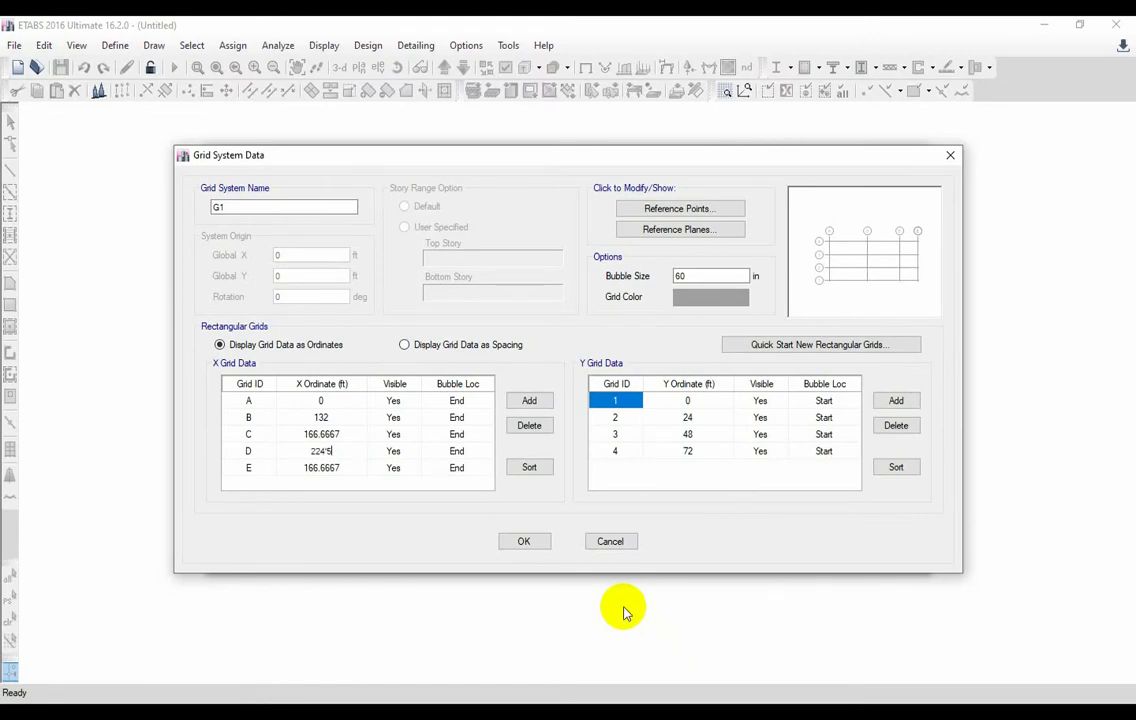
key(Return)
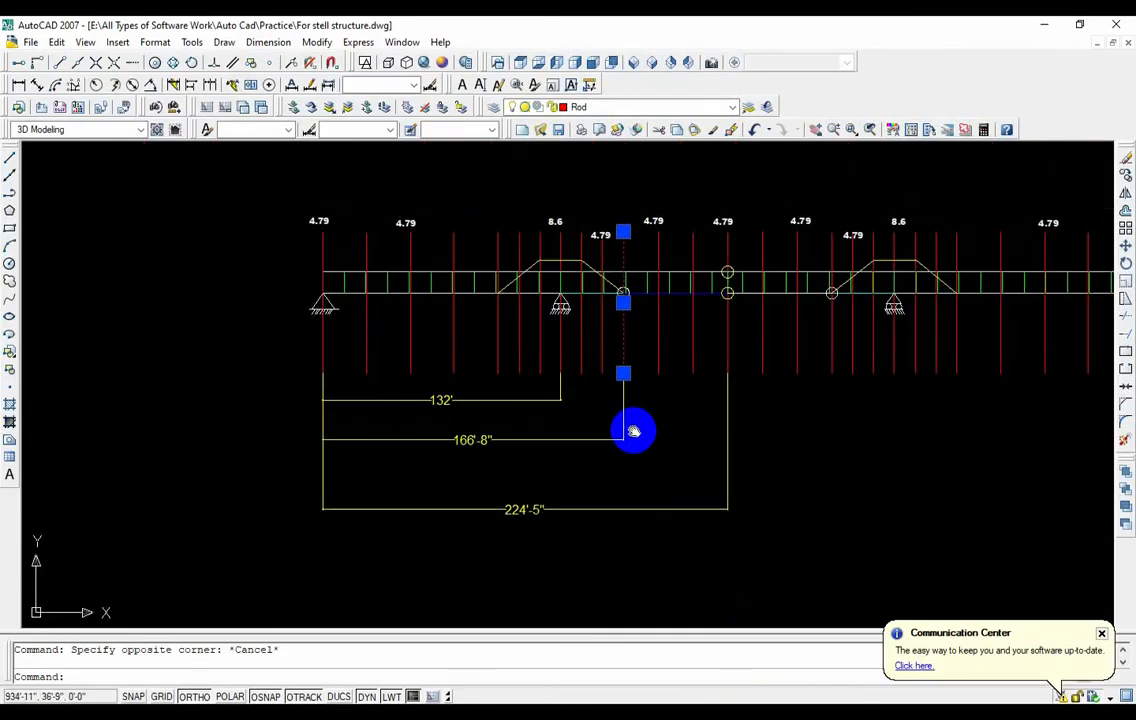
- Erase the existing dimensions below the beam in AutoCAD together with the selected red line at the first hinge
middle_drag(811, 356, 614, 377)
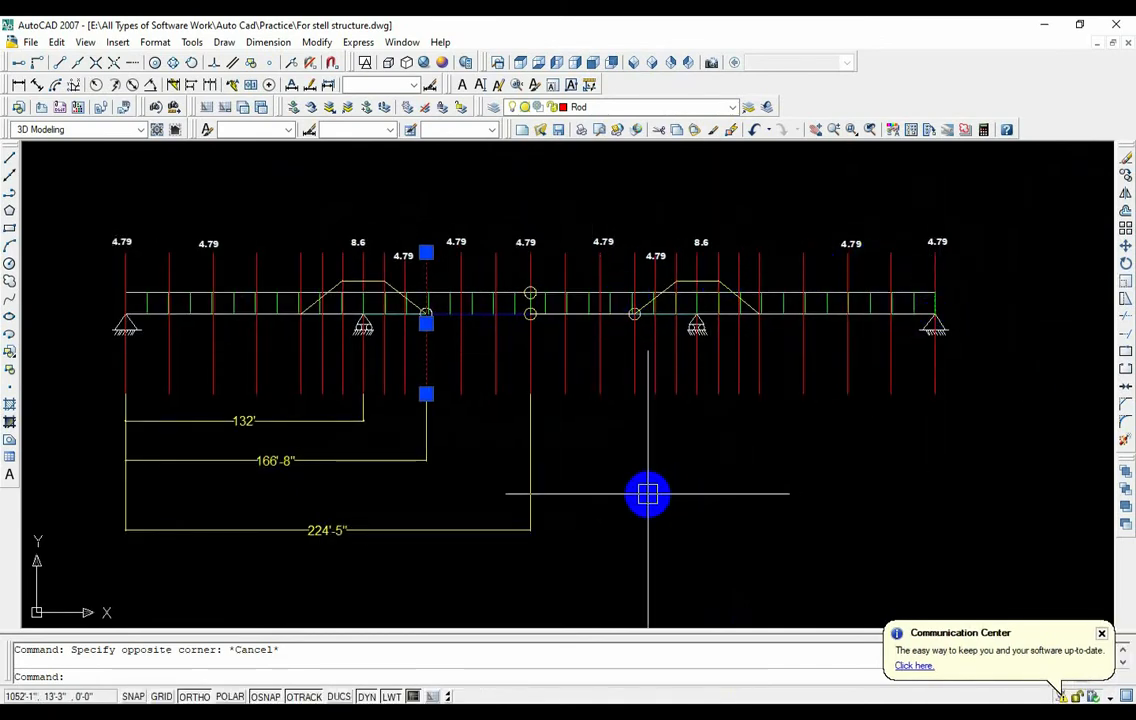
scroll(548, 413, up, 2)
scroll(543, 430, down, 3)
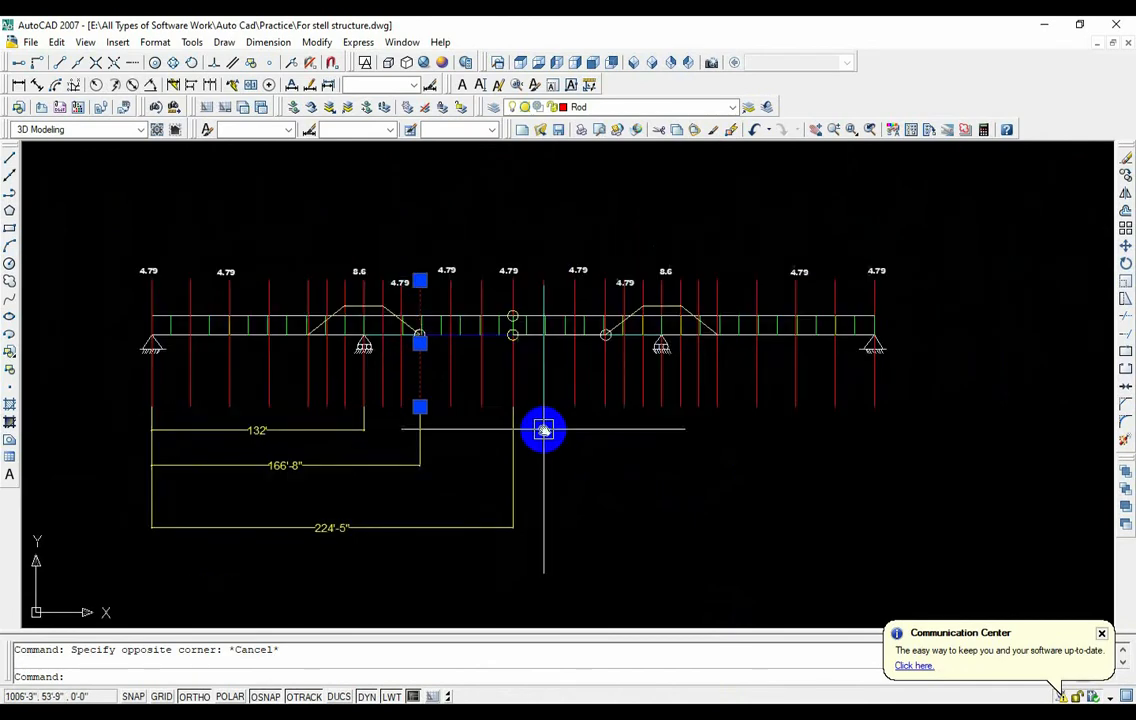
middle_drag(543, 430, 568, 413)
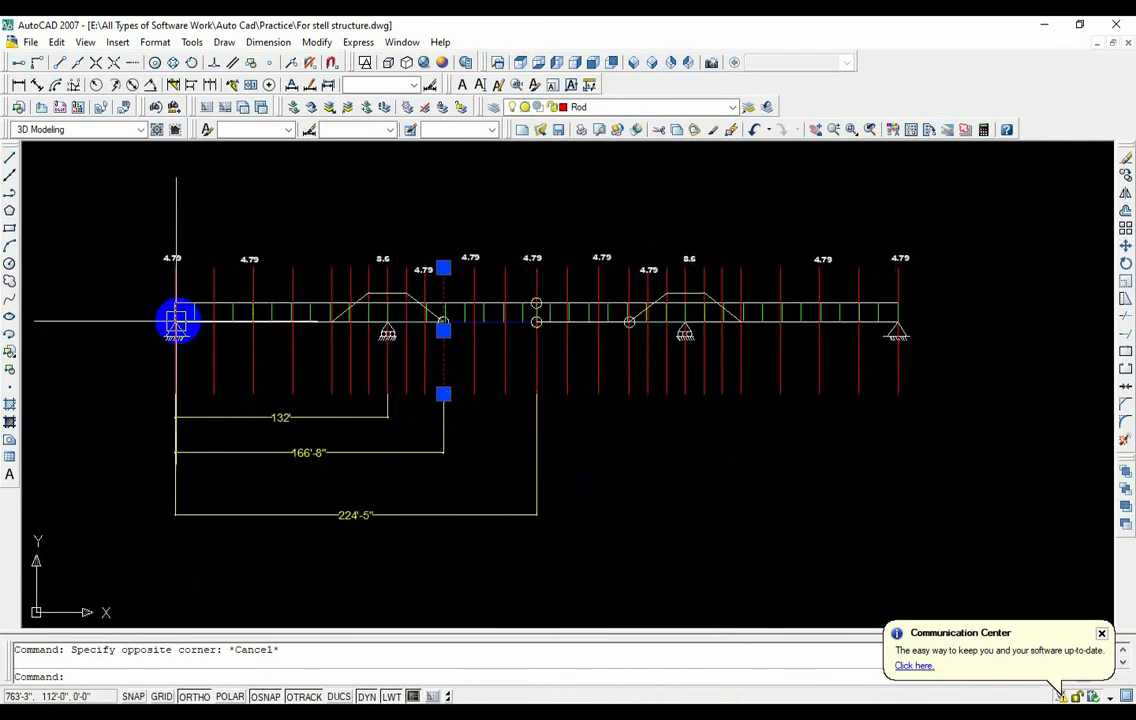
scroll(624, 330, up, 3)
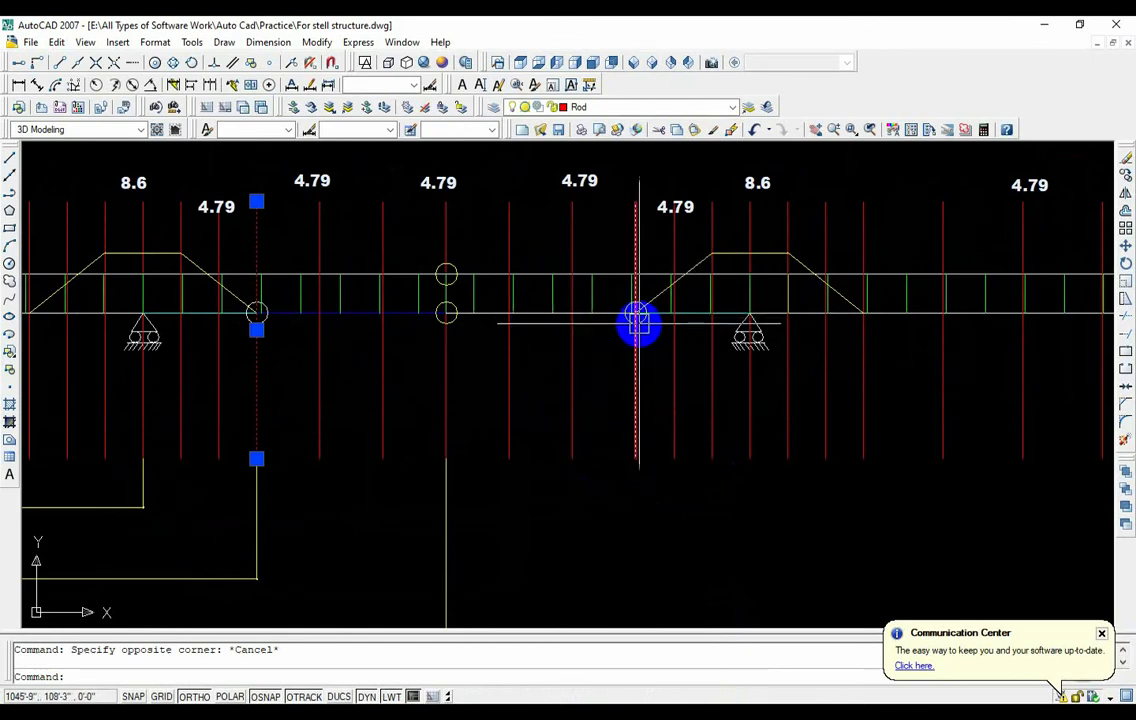
scroll(637, 330, down, 5)
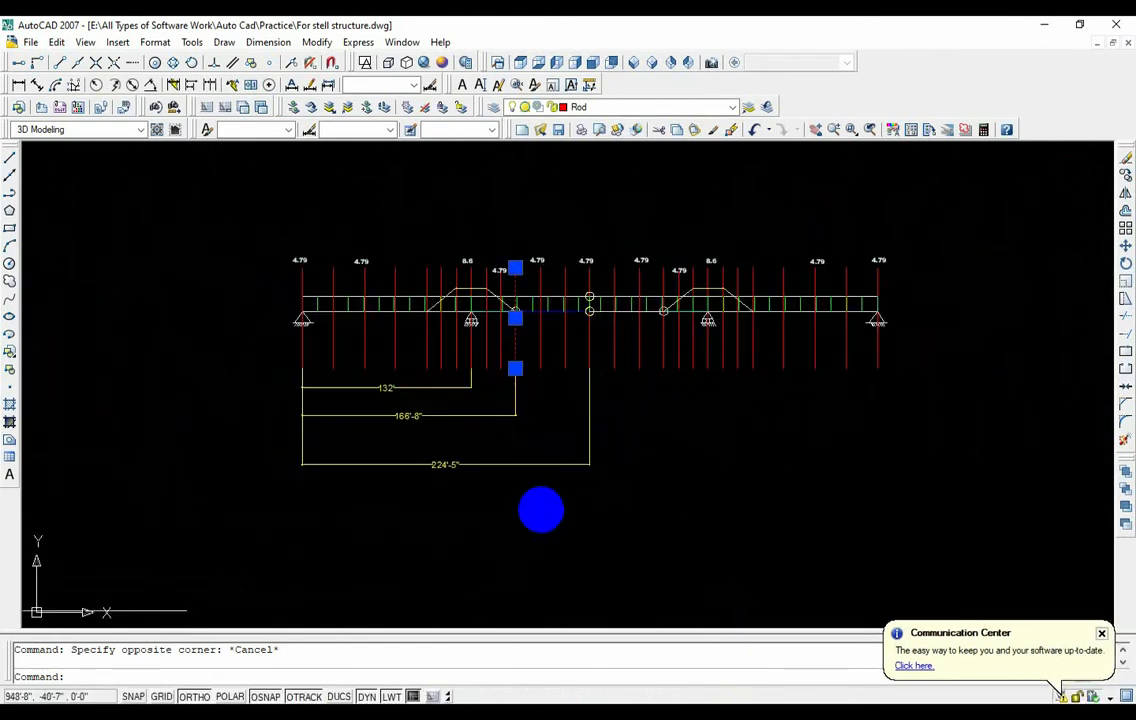
click(541, 510)
click(423, 386)
key(Delete)
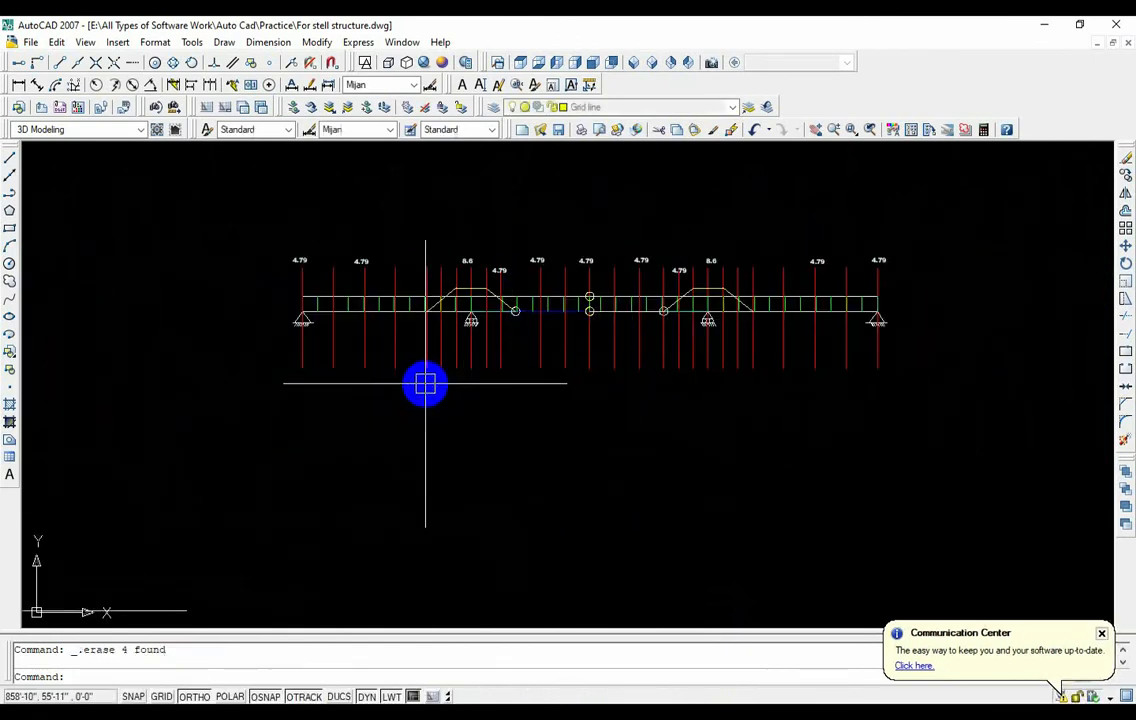
- Dimension the horizontal distance from the first end support to the hinge just before the second interior support
click(18, 84)
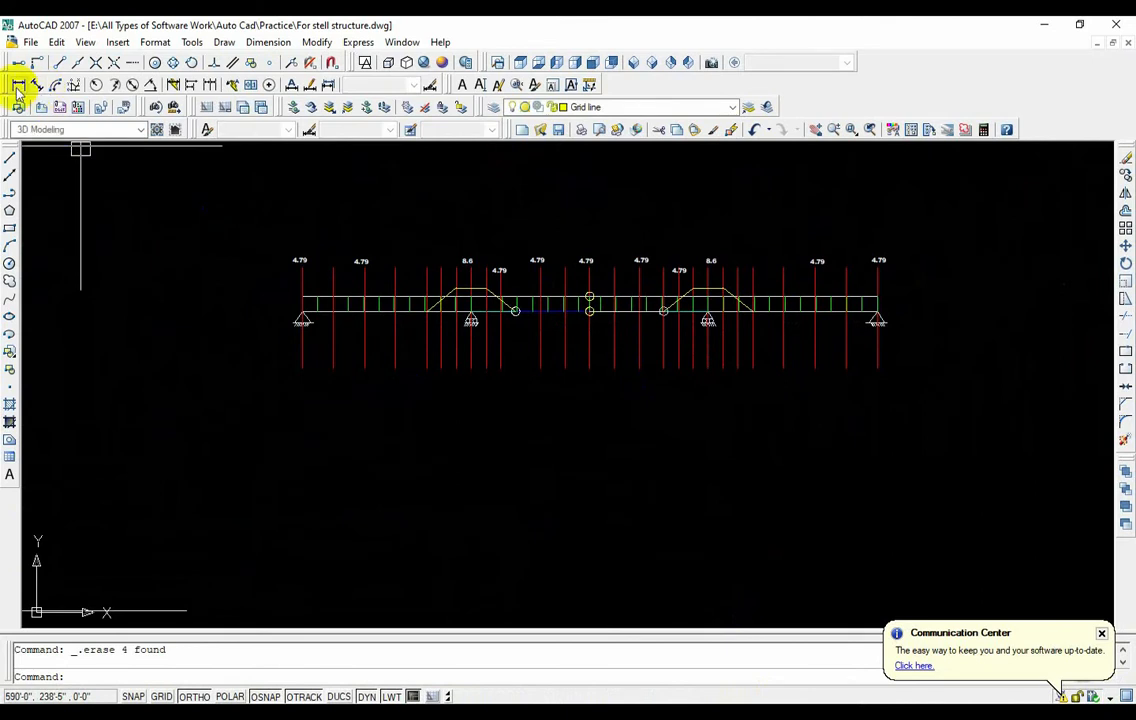
click(302, 370)
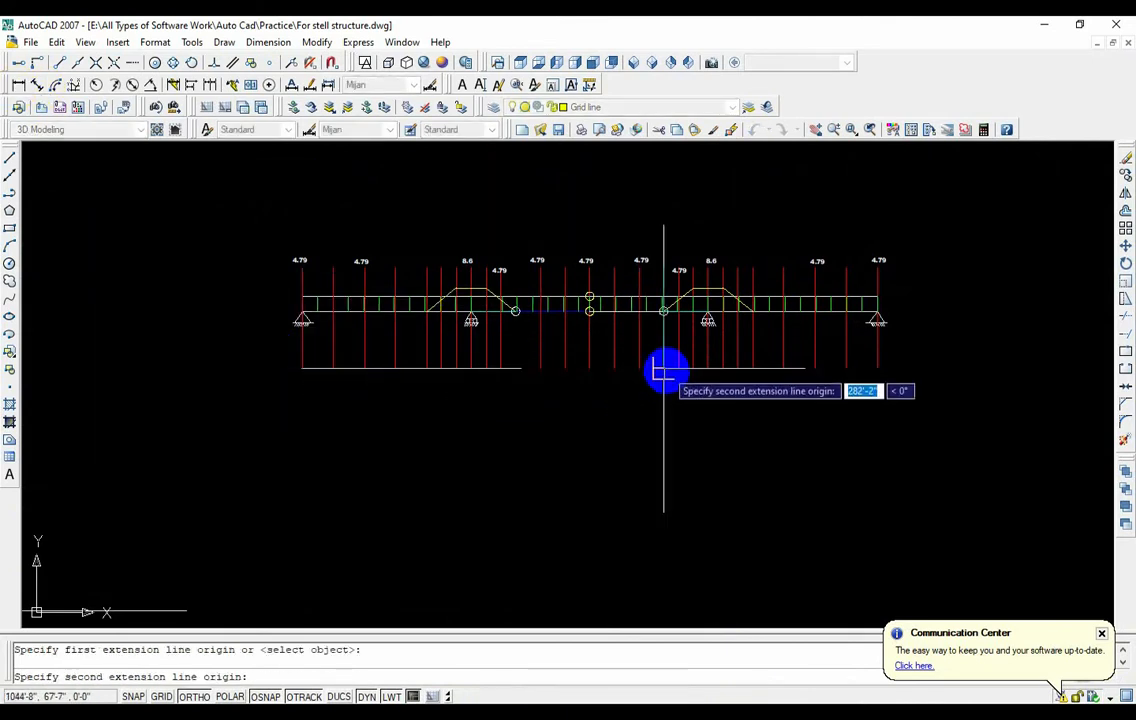
click(663, 370)
click(645, 444)
scroll(482, 470, up, 3)
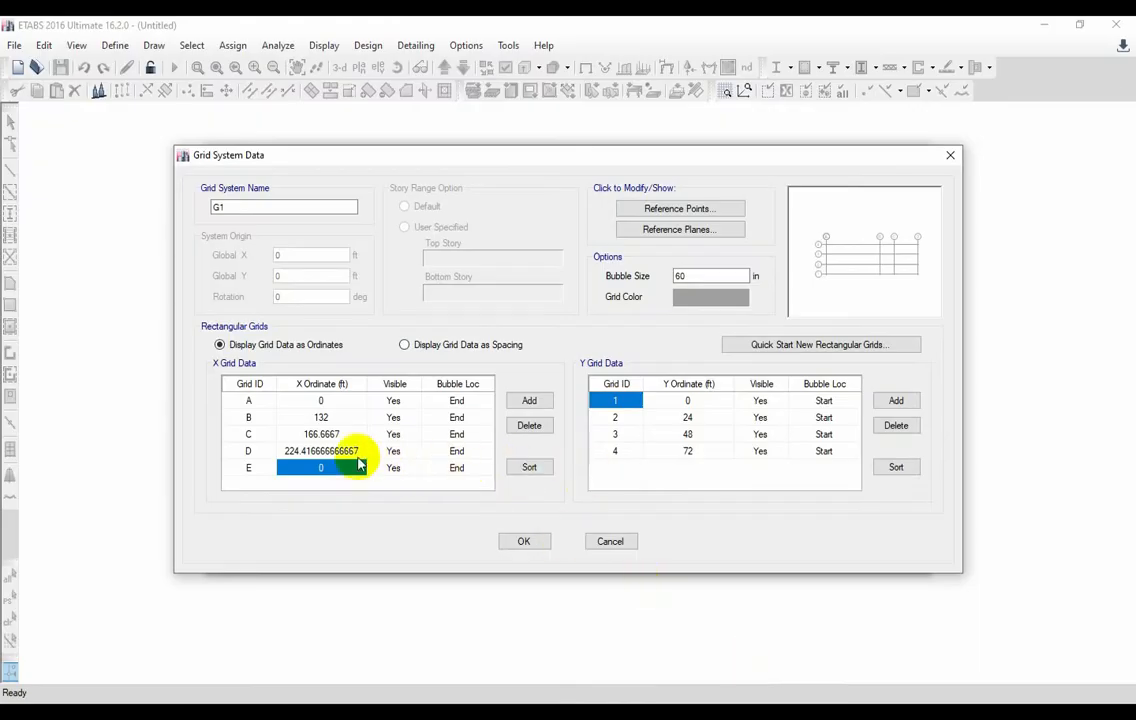
- In ETABS, set grid E's X ordinate to 282'2" and add two more X grid lines
text(282'2")
key(Return)
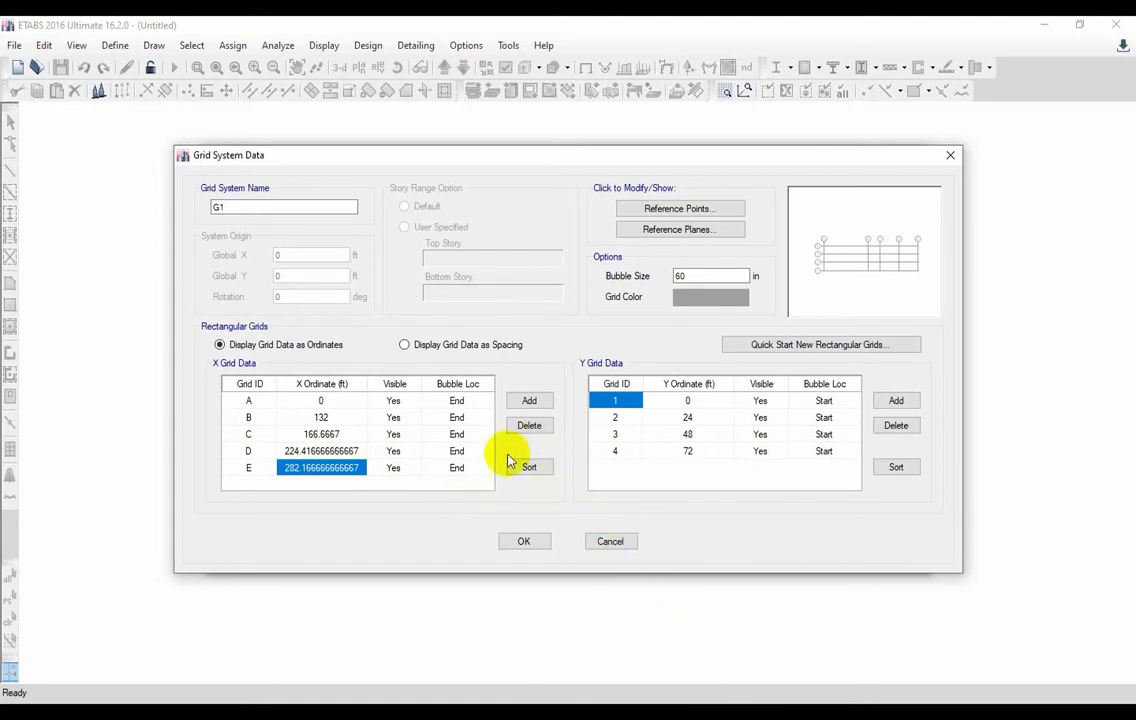
click(536, 408)
click(536, 408)
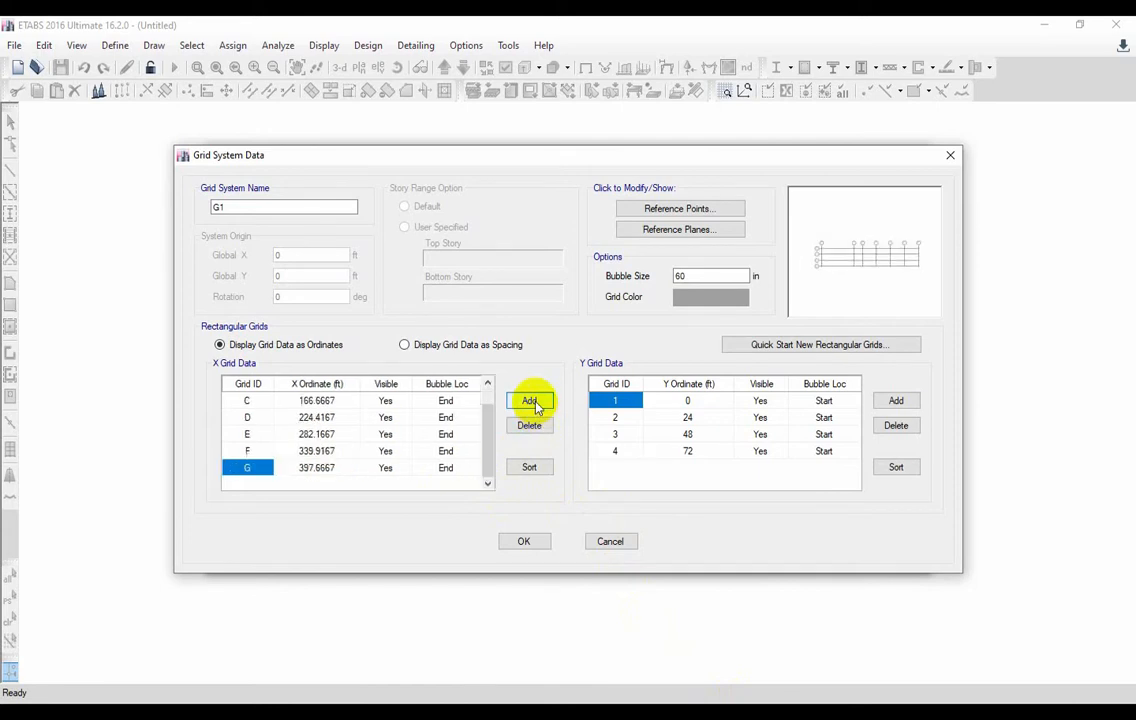
click(322, 435)
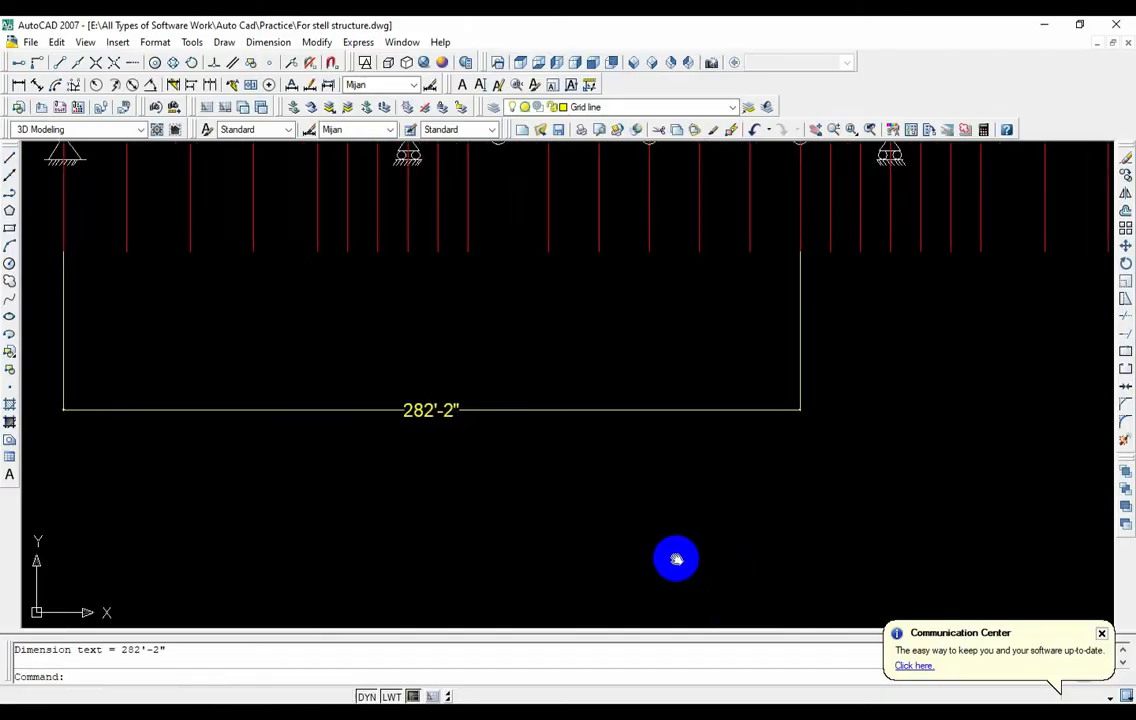
- In AutoCAD, erase the hinge dimension and dimension the distance from the first end support to the second interior support
scroll(688, 538, down, 2)
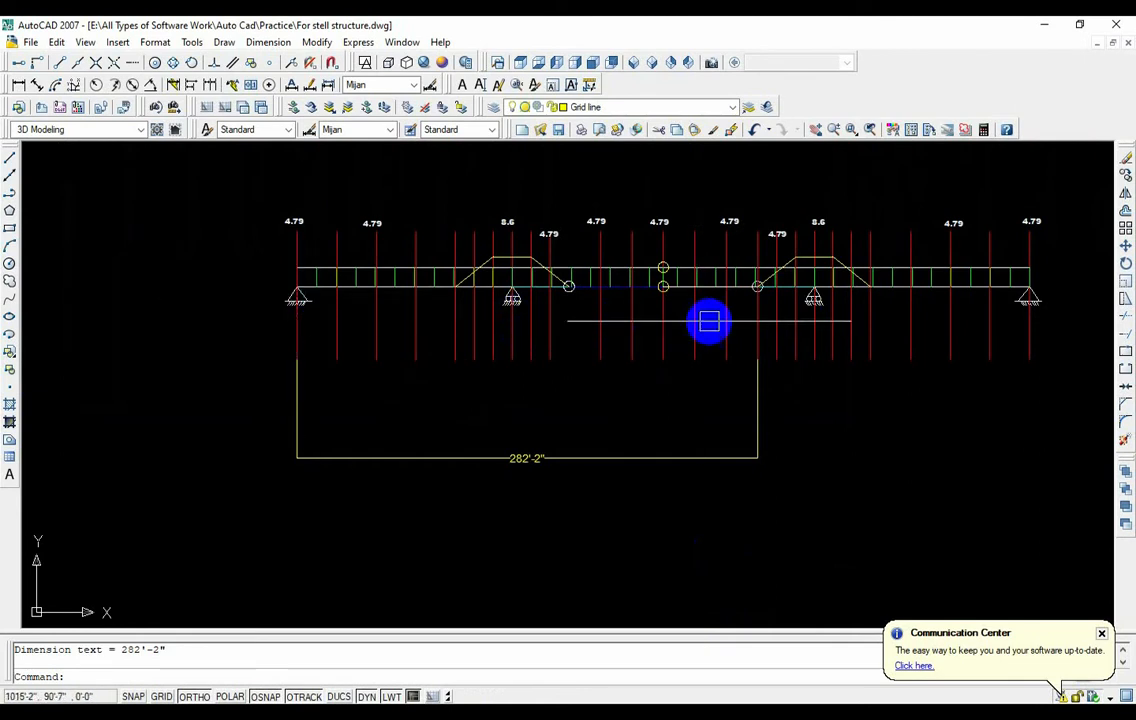
click(573, 461)
key(Delete)
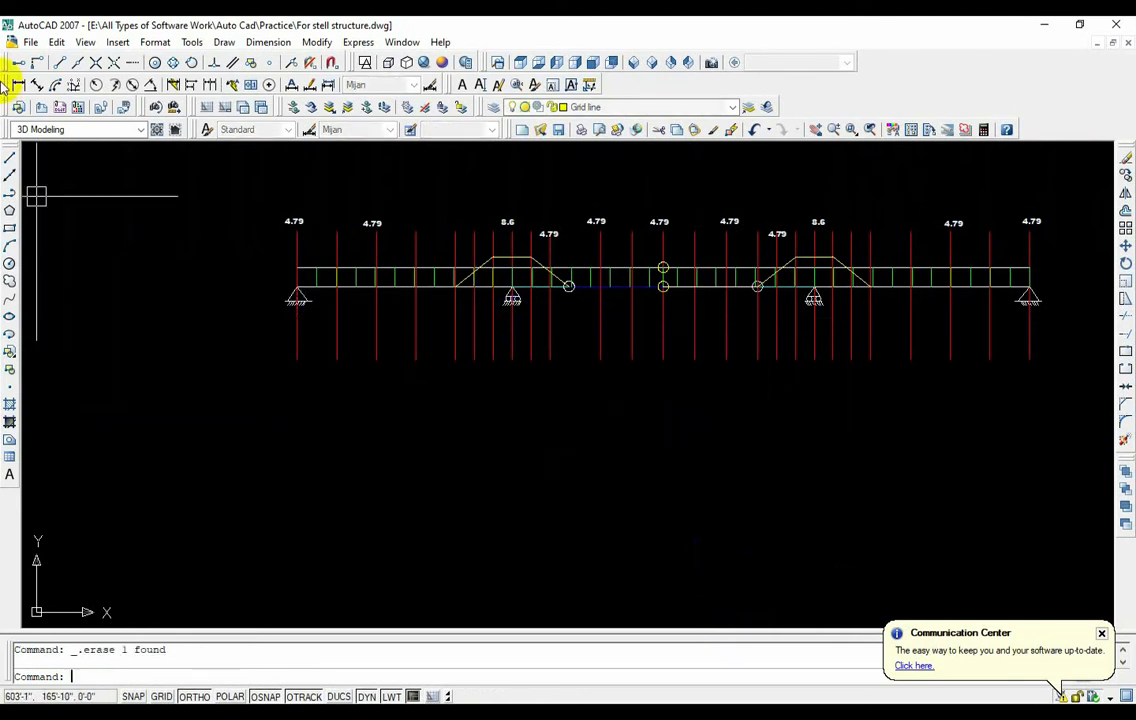
click(18, 85)
click(297, 358)
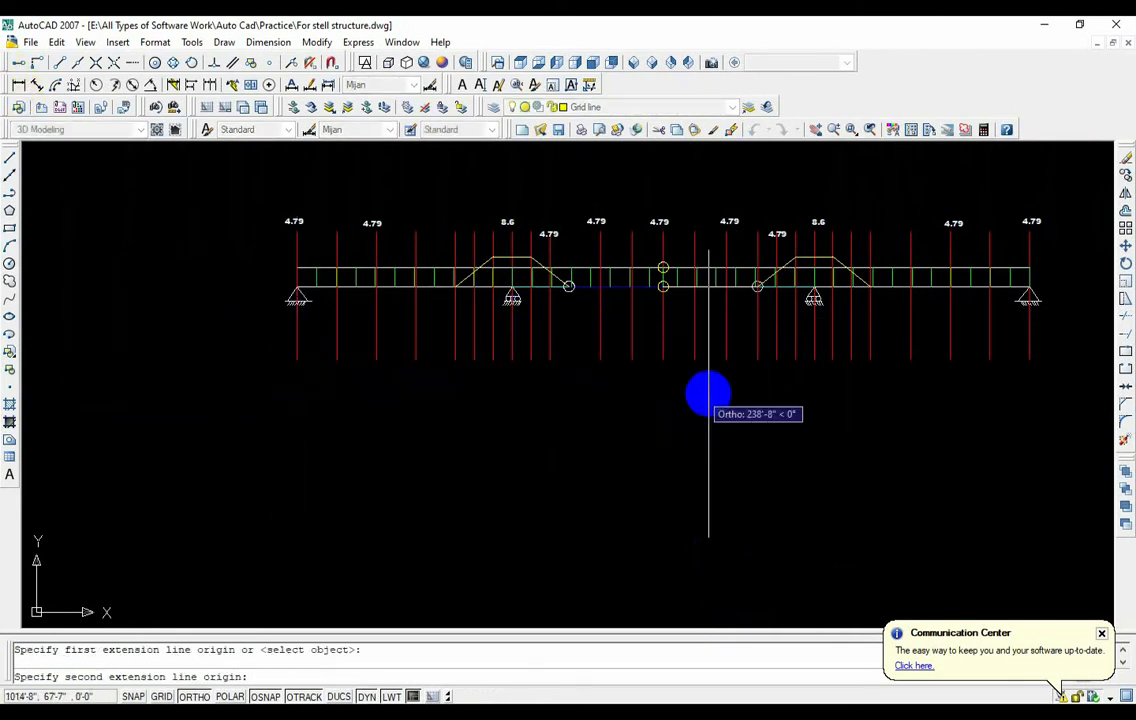
click(813, 358)
click(795, 470)
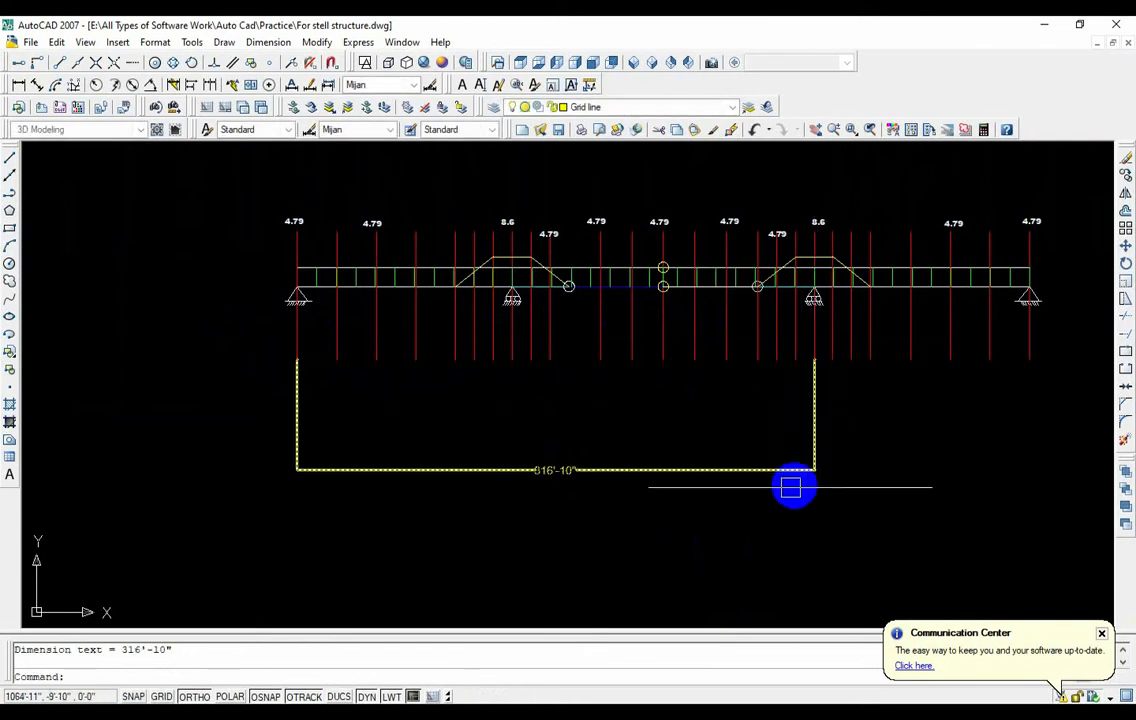
scroll(541, 505, up, 2)
scroll(543, 505, down, 2)
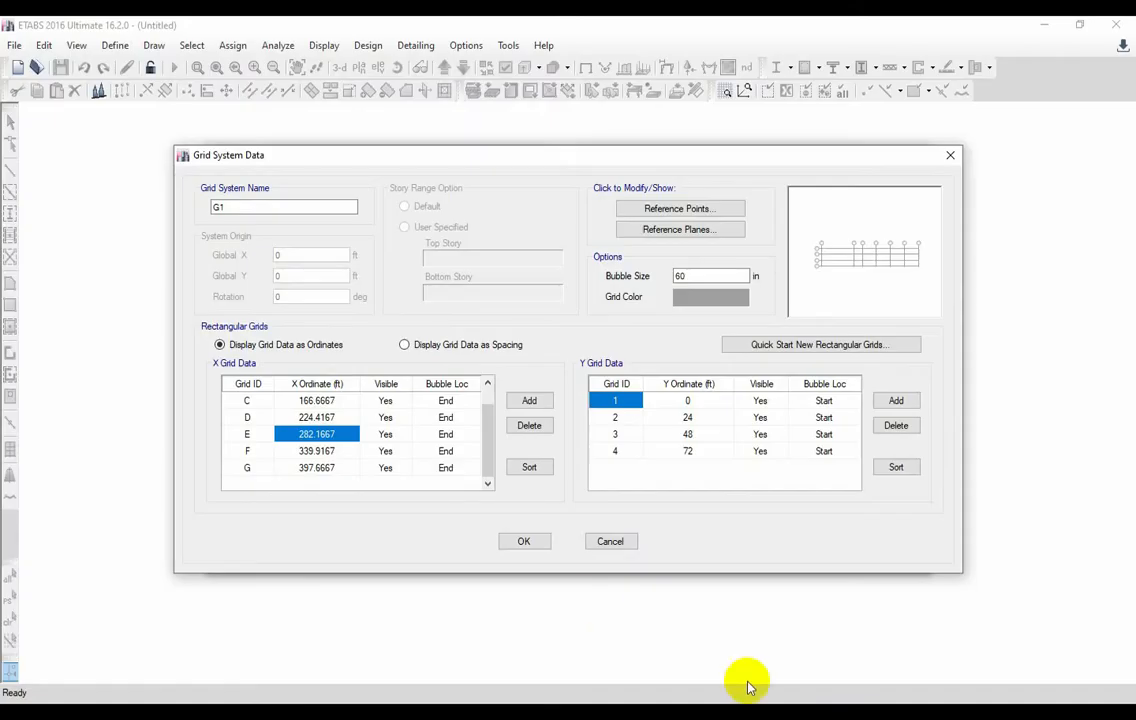
- Switch to ETABS and set grid F's X ordinate to 316.8333 ft and grid G's to 448.8333 ft
click(320, 451)
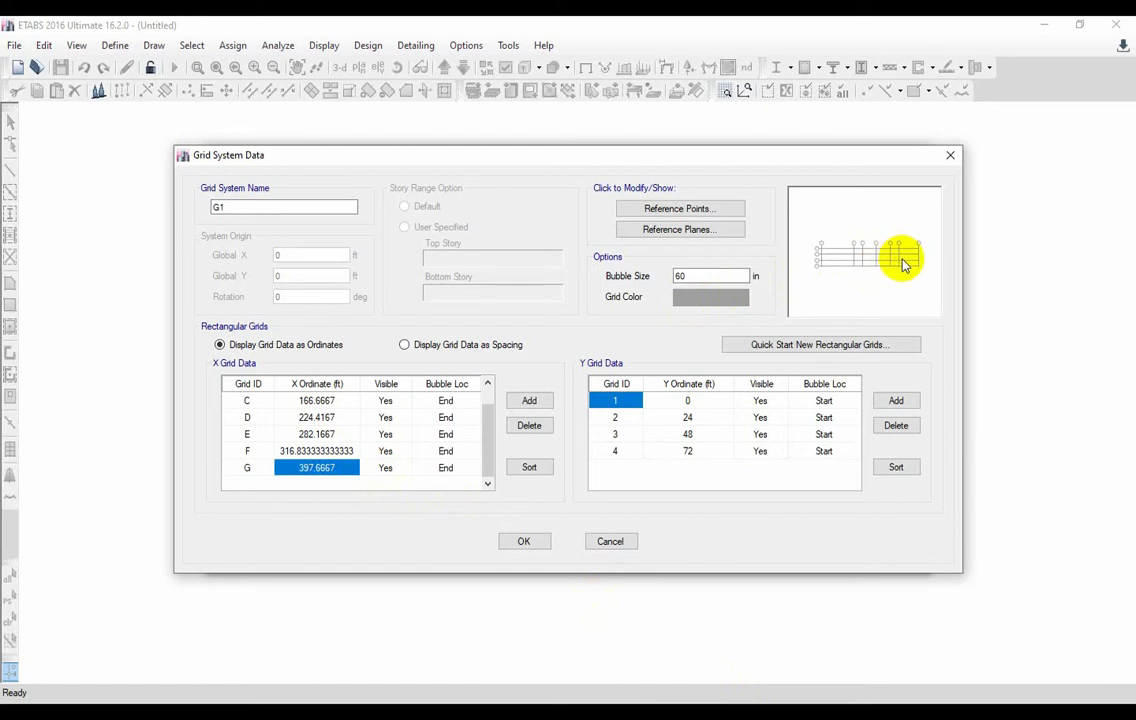
click(530, 401)
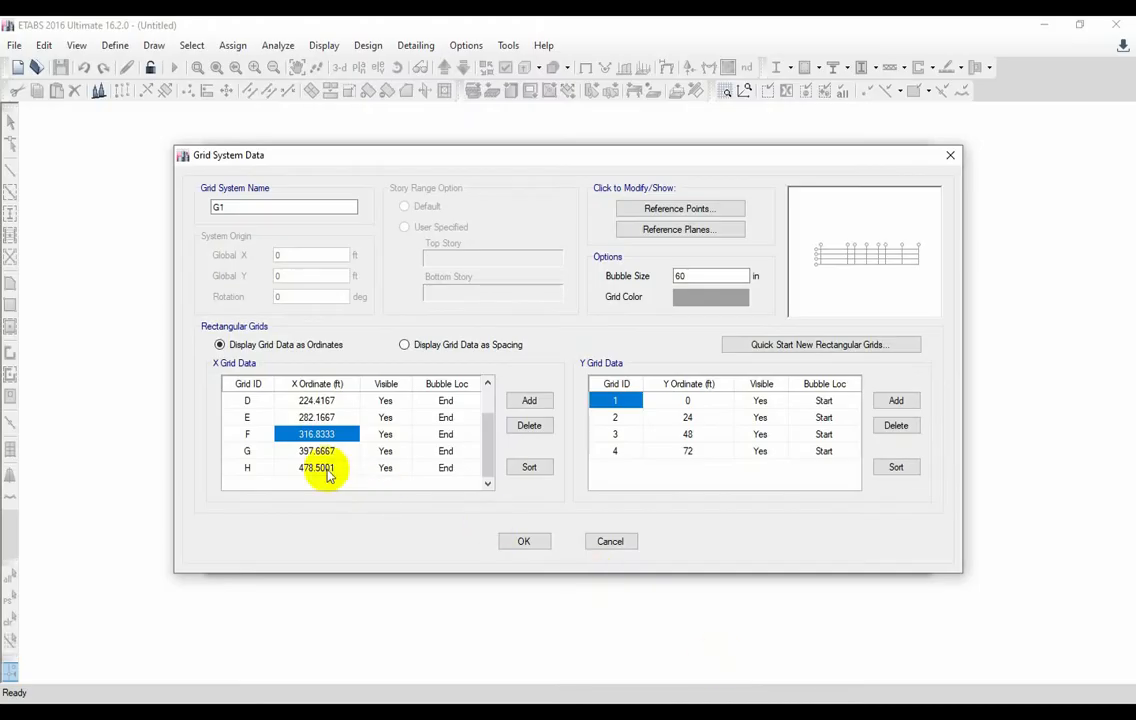
click(320, 453)
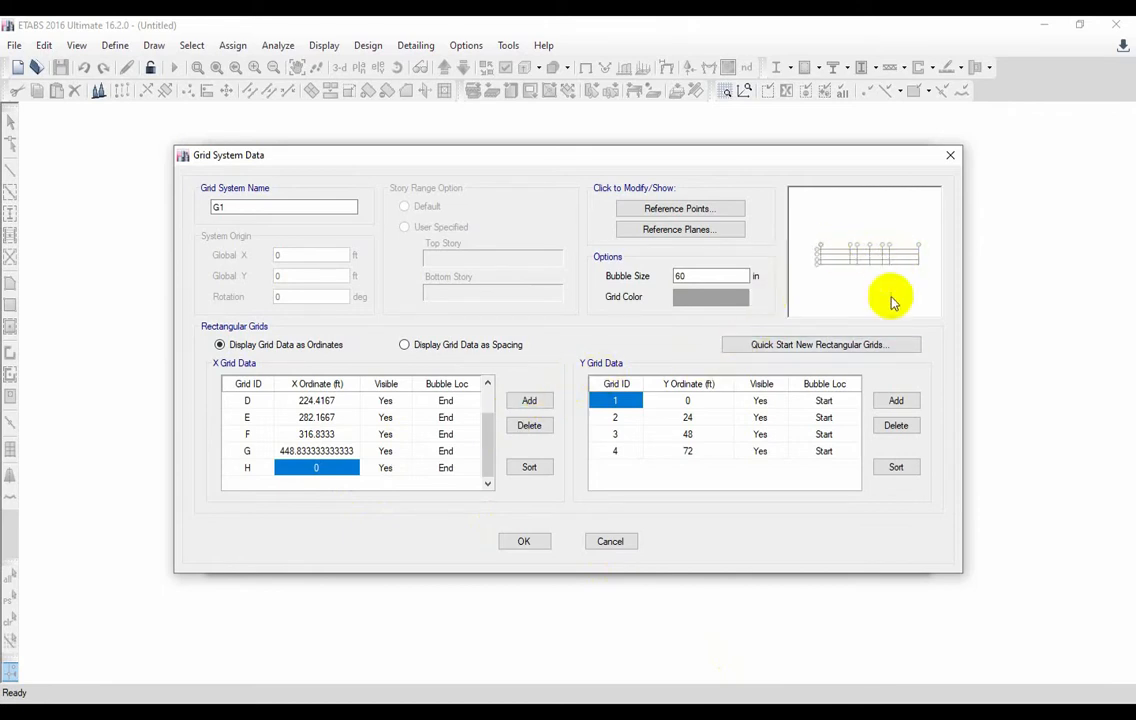
- Accept the grid data with X grids A to G and create the Grid Only model with four 12 ft stories
click(516, 542)
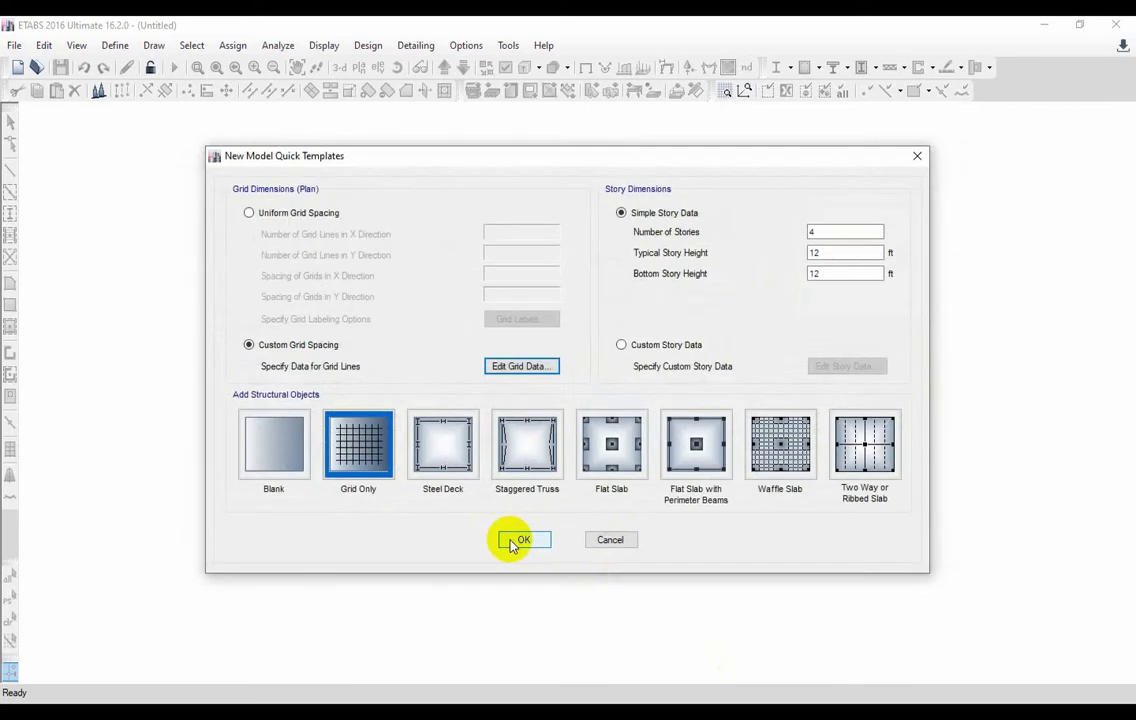
click(524, 541)
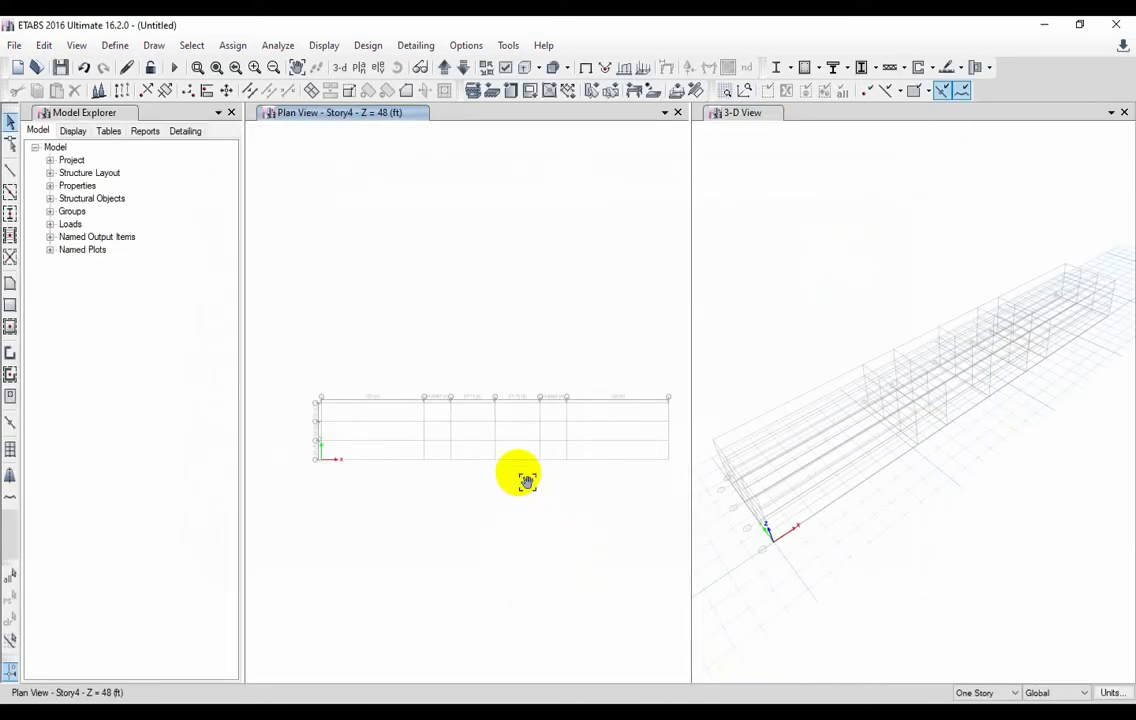
middle_drag(527, 481, 512, 456)
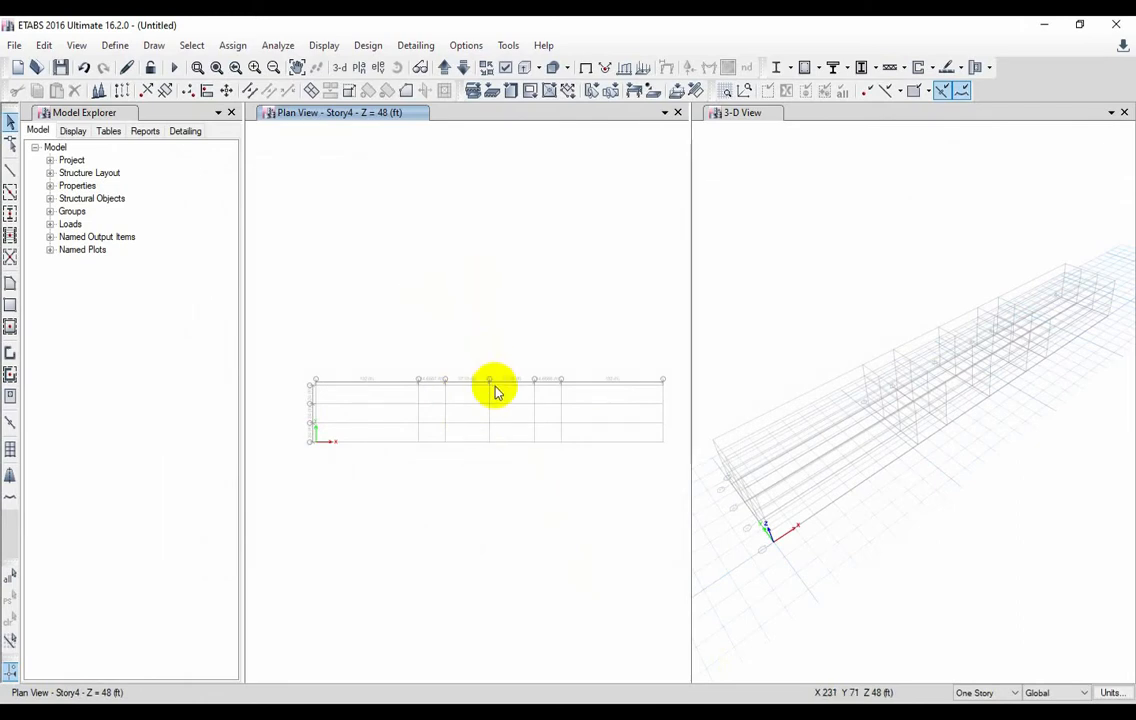
- Show the elevation along grid 2 in place of the plan view
click(377, 68)
click(363, 362)
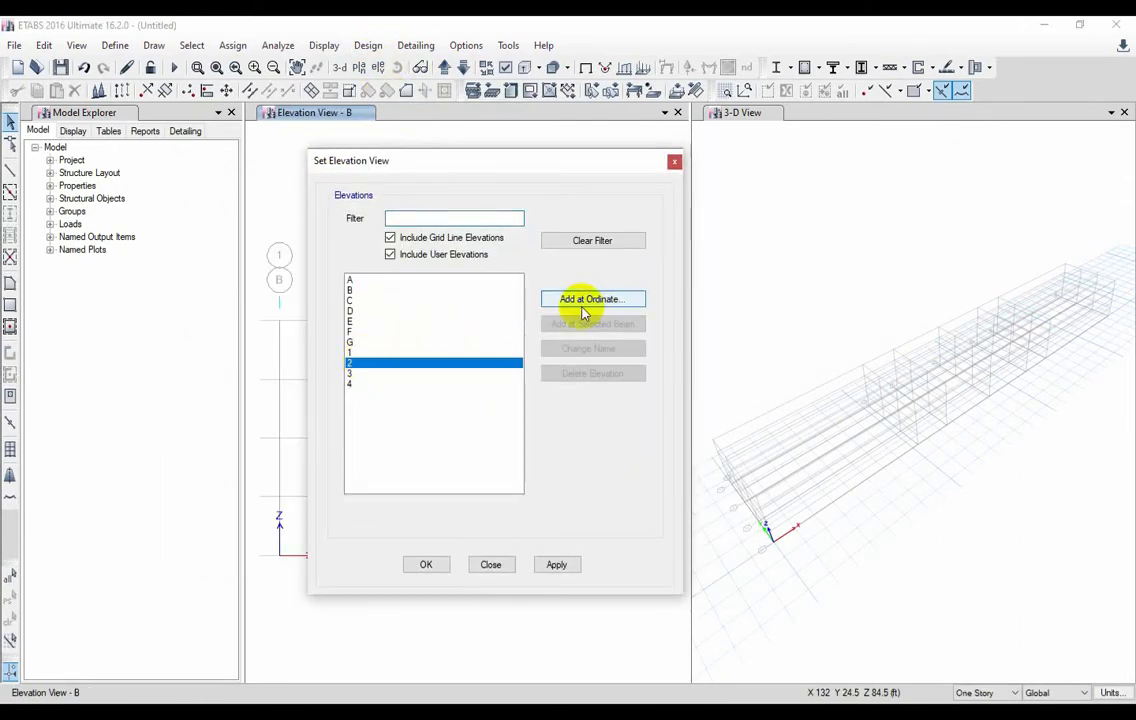
click(557, 565)
click(428, 565)
mouse_move(408, 522)
middle_down()
mouse_move(451, 459)
mouse_move(436, 456)
middle_up()
scroll(451, 459, up, 3)
scroll(451, 459, down, 3)
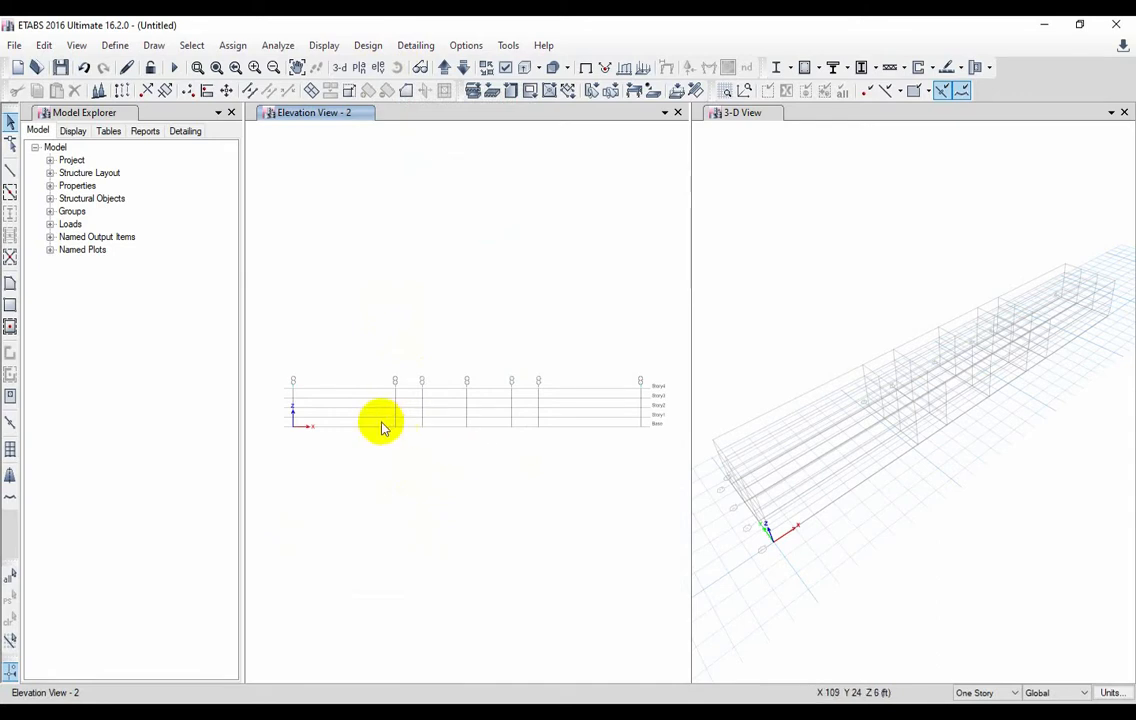
- Draw a continuous A-LatBm frame beam along Story4 from grid A to grid B
click(10, 170)
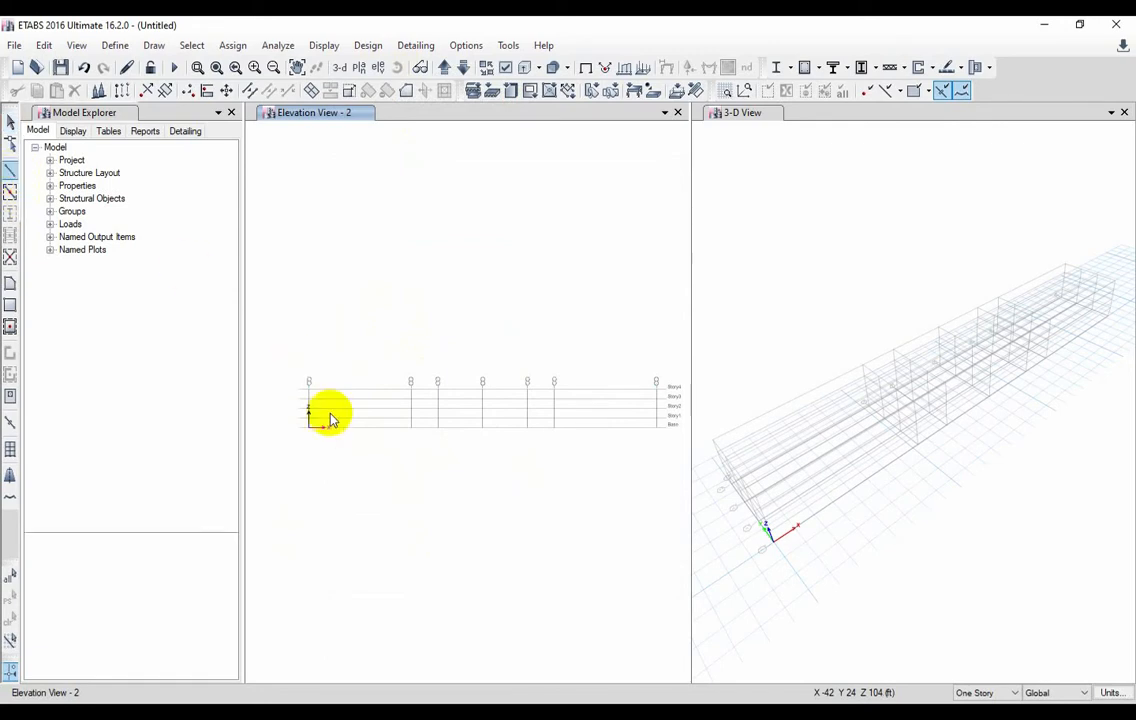
scroll(306, 404, up, 5)
scroll(317, 383, up, 3)
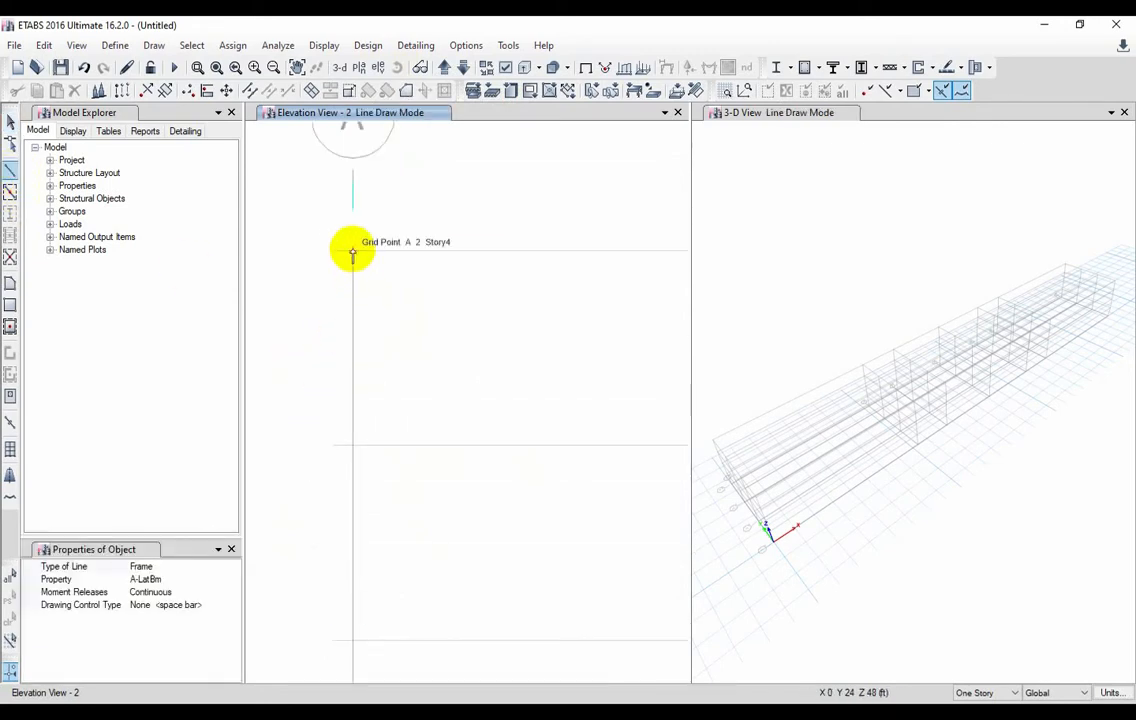
scroll(400, 305, down, 5)
scroll(396, 360, up, 6)
scroll(448, 341, down, 4)
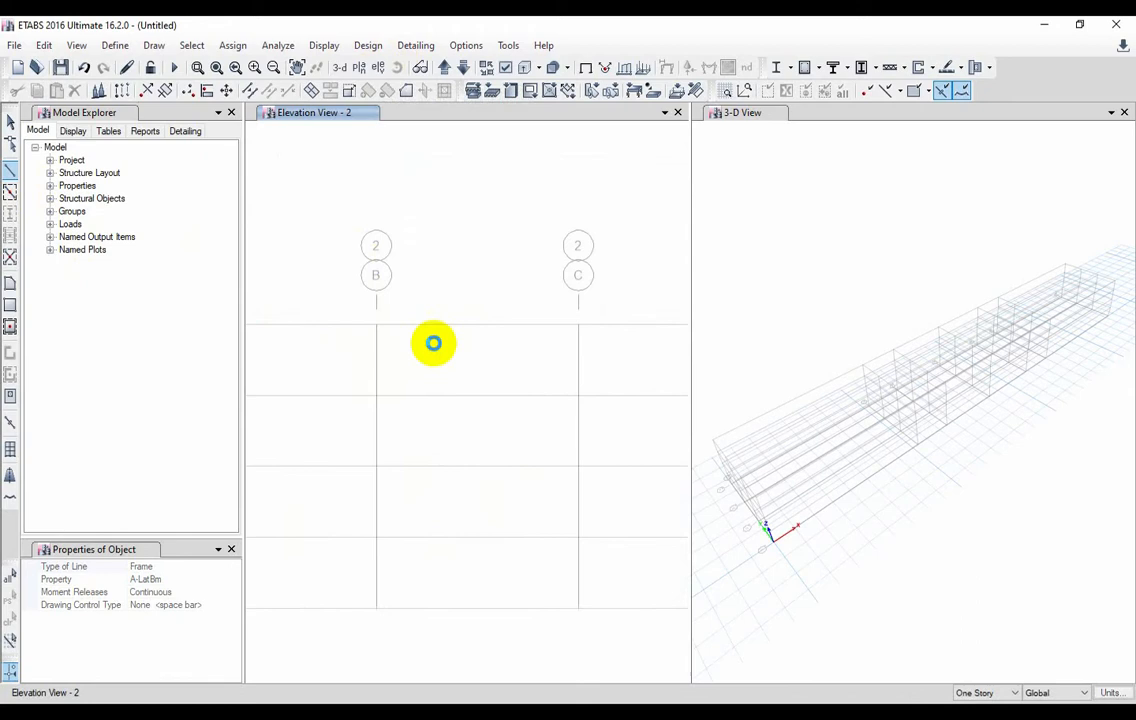
click(375, 328)
scroll(469, 393, down, 3)
scroll(467, 398, up, 1)
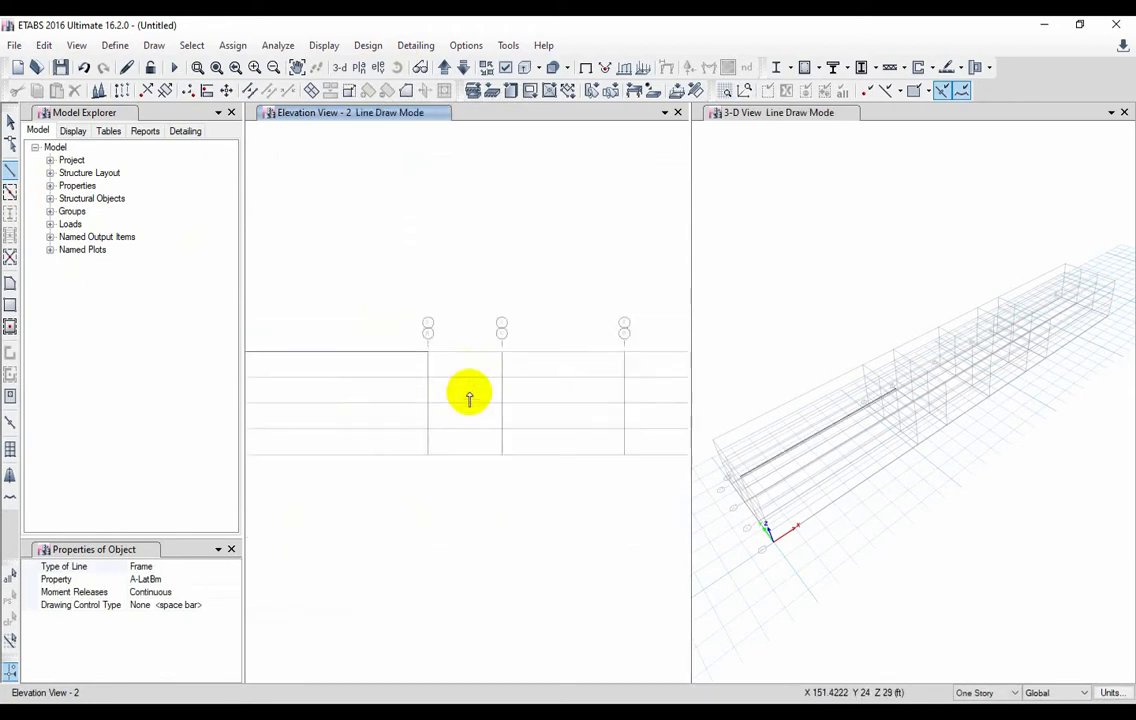
- Continue the Story4 beam line with segments from grid B to grid C and on to grid D
click(502, 352)
click(624, 355)
scroll(601, 363, down, 3)
scroll(583, 360, up, 3)
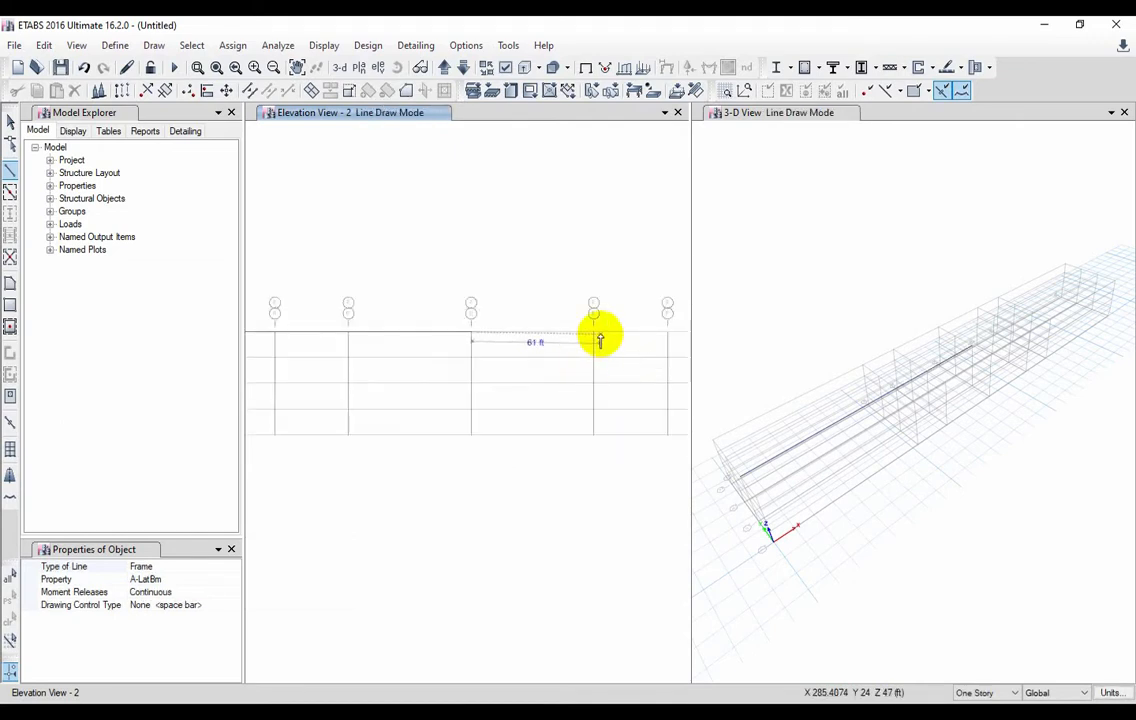
- Extend the Story4 beam line from grid D through grids E and F to grid G and finish drawing
click(594, 332)
scroll(609, 359, down, 4)
middle_drag(573, 362, 505, 365)
scroll(507, 365, up, 7)
scroll(582, 320, down, 6)
middle_drag(563, 322, 509, 339)
click(584, 325)
scroll(558, 355, down, 3)
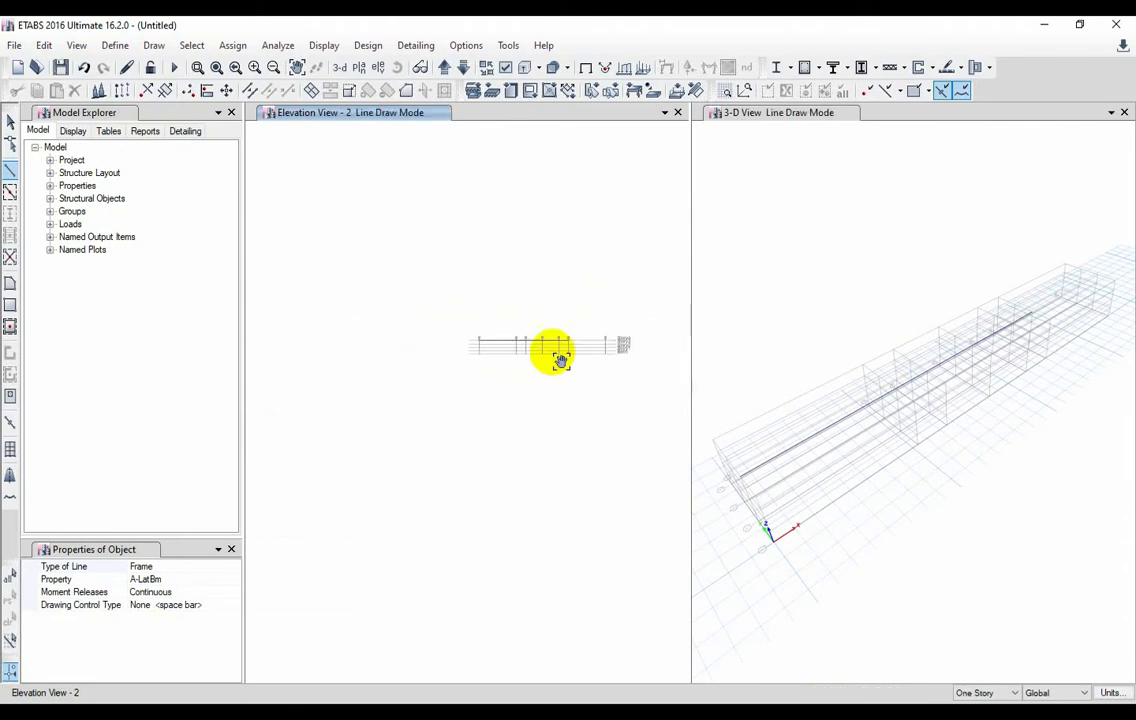
scroll(588, 340, up, 6)
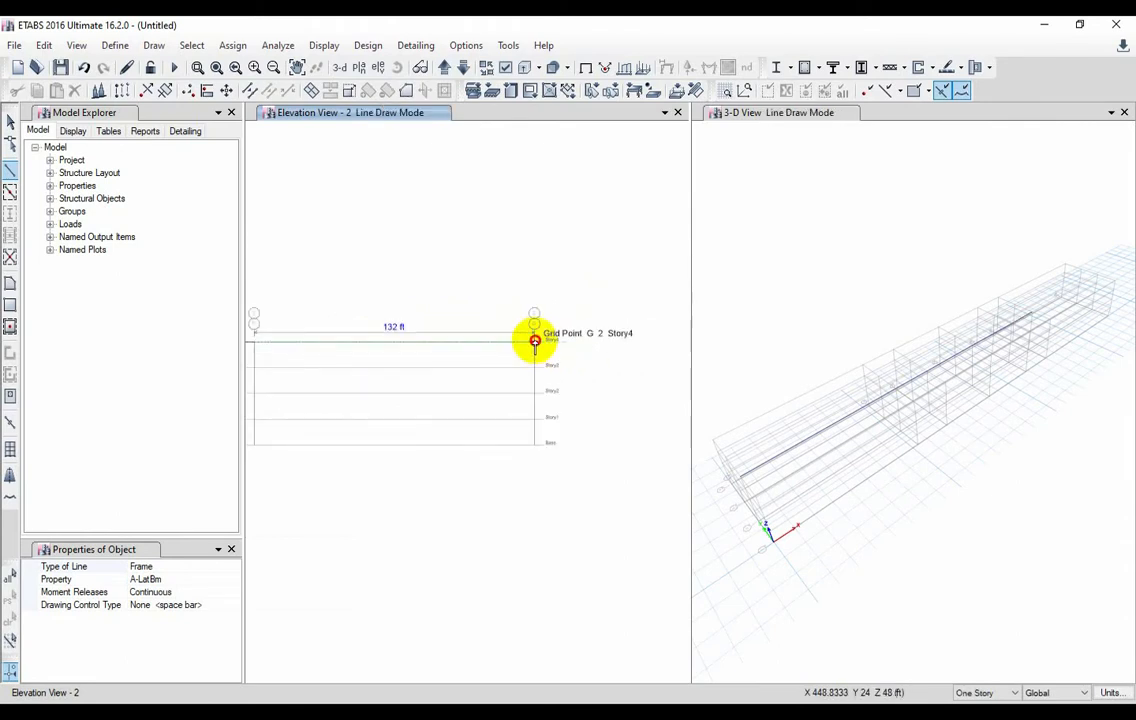
click(535, 342)
key(Escape)
scroll(445, 352, down, 5)
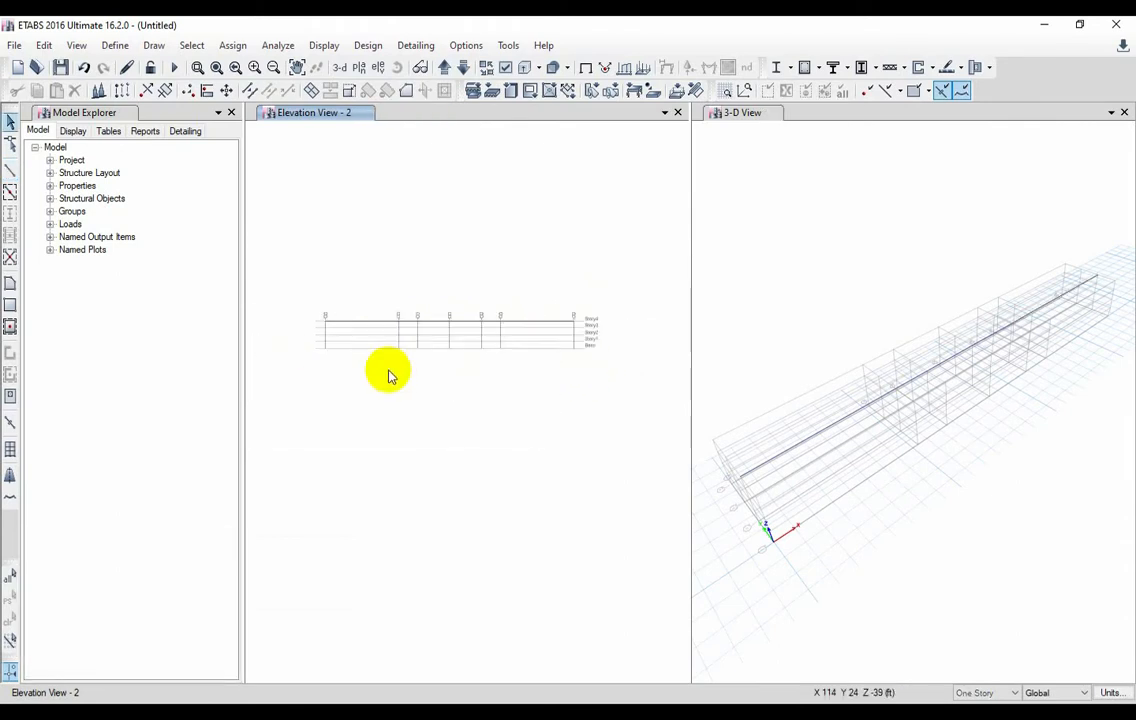
scroll(384, 307, up, 8)
scroll(411, 373, down, 5)
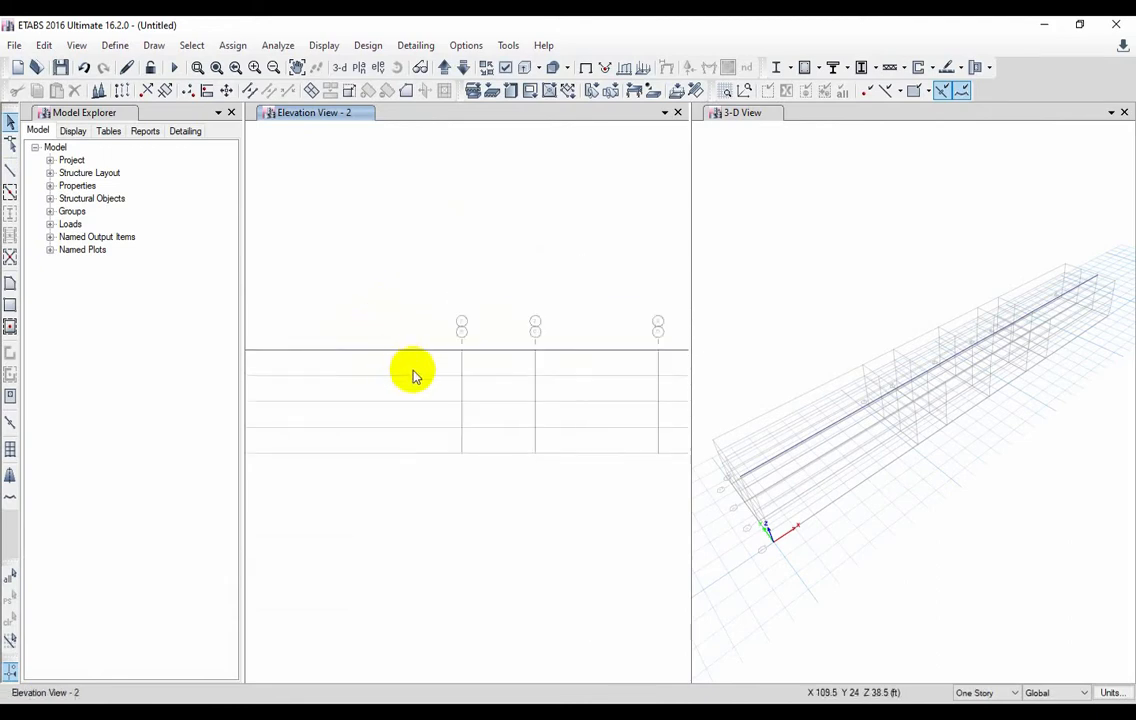
middle_drag(428, 397, 417, 395)
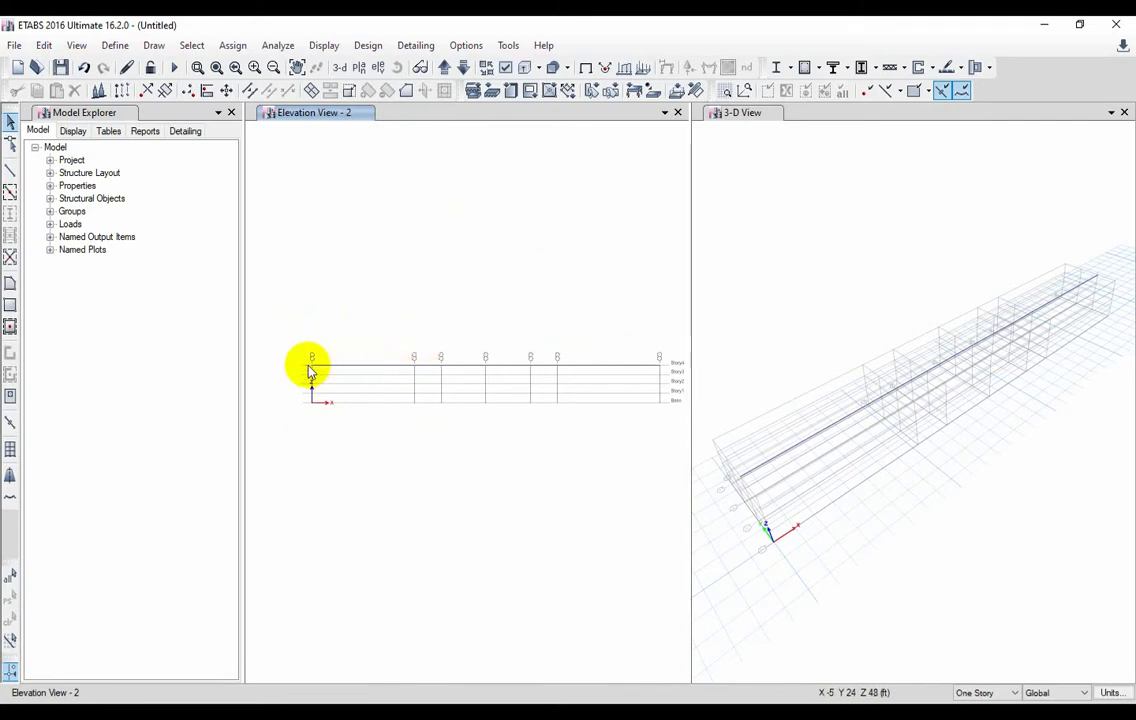
- Check the end support in the AutoCAD drawing and assign a pinned restraint (Translation X, Y and Z) to the Story4 joint at grid A
scroll(345, 374, up, 3)
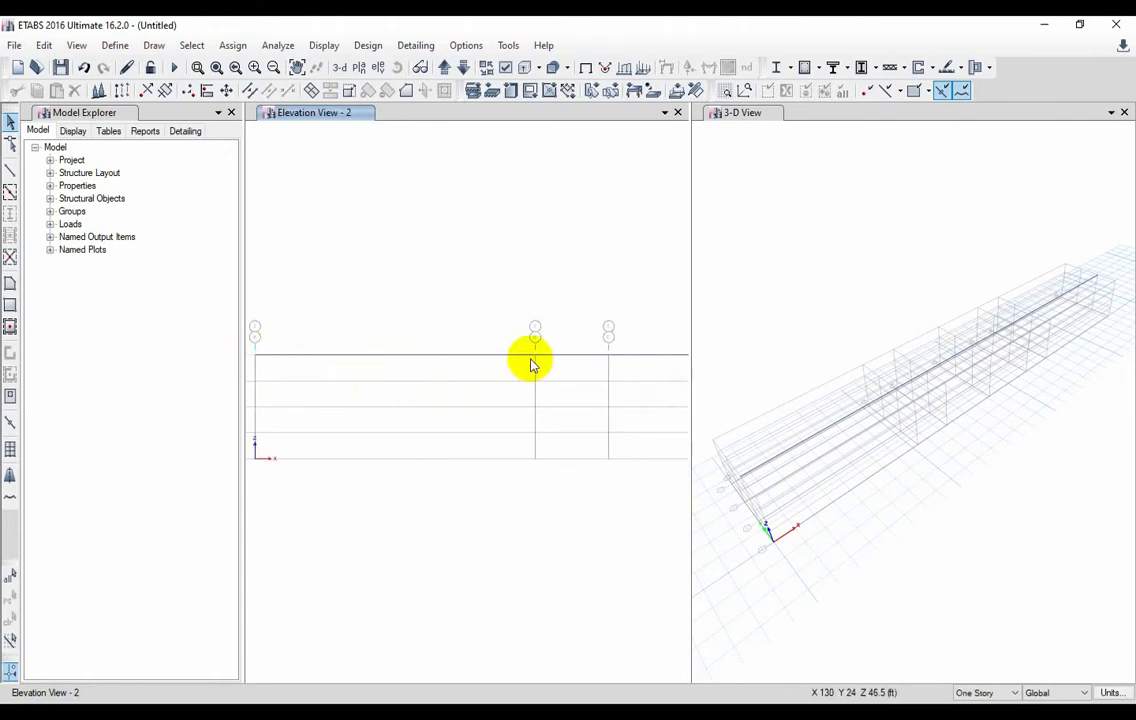
middle_drag(500, 376, 520, 377)
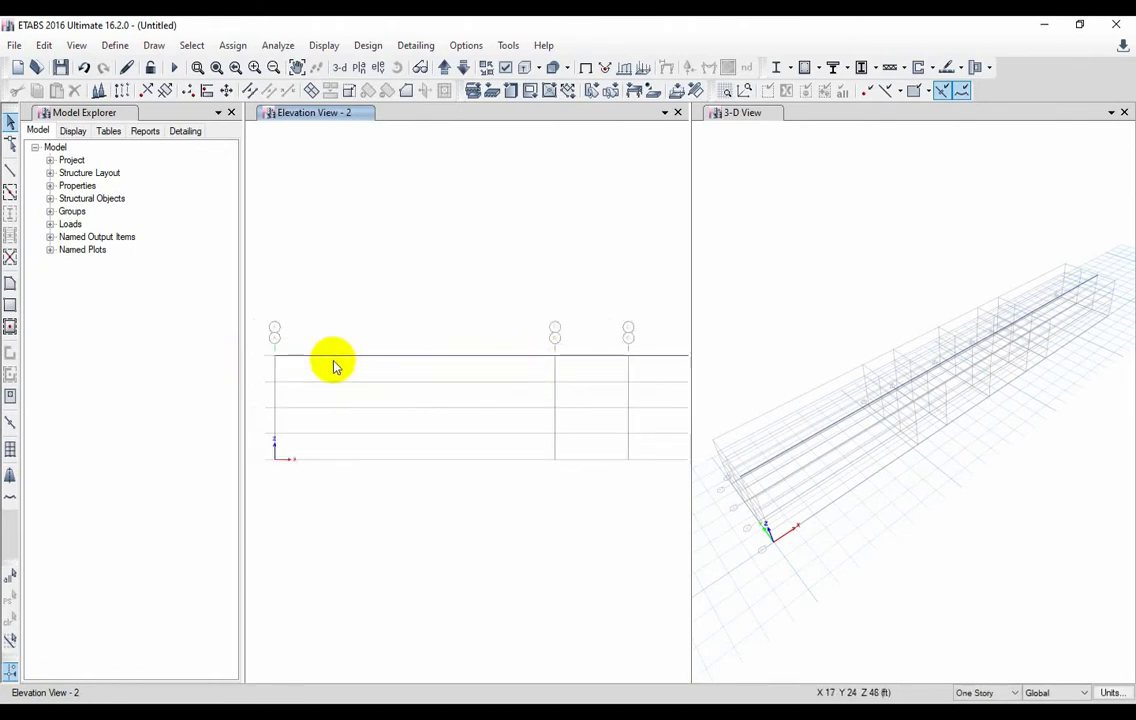
click(276, 358)
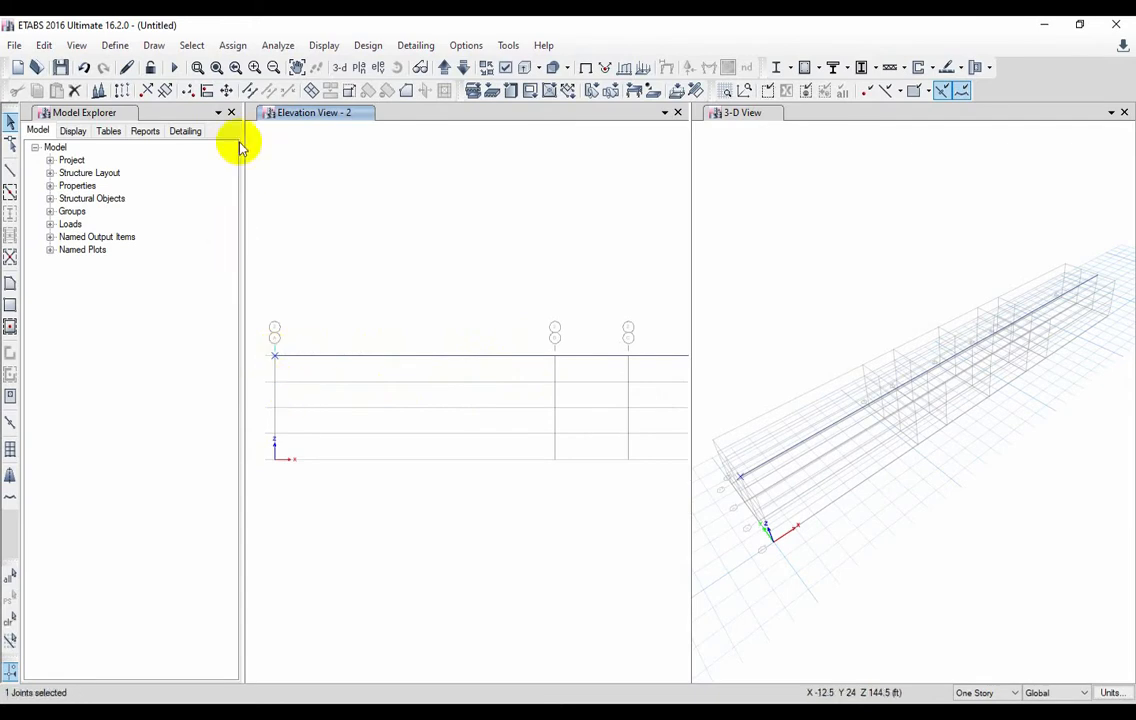
click(233, 45)
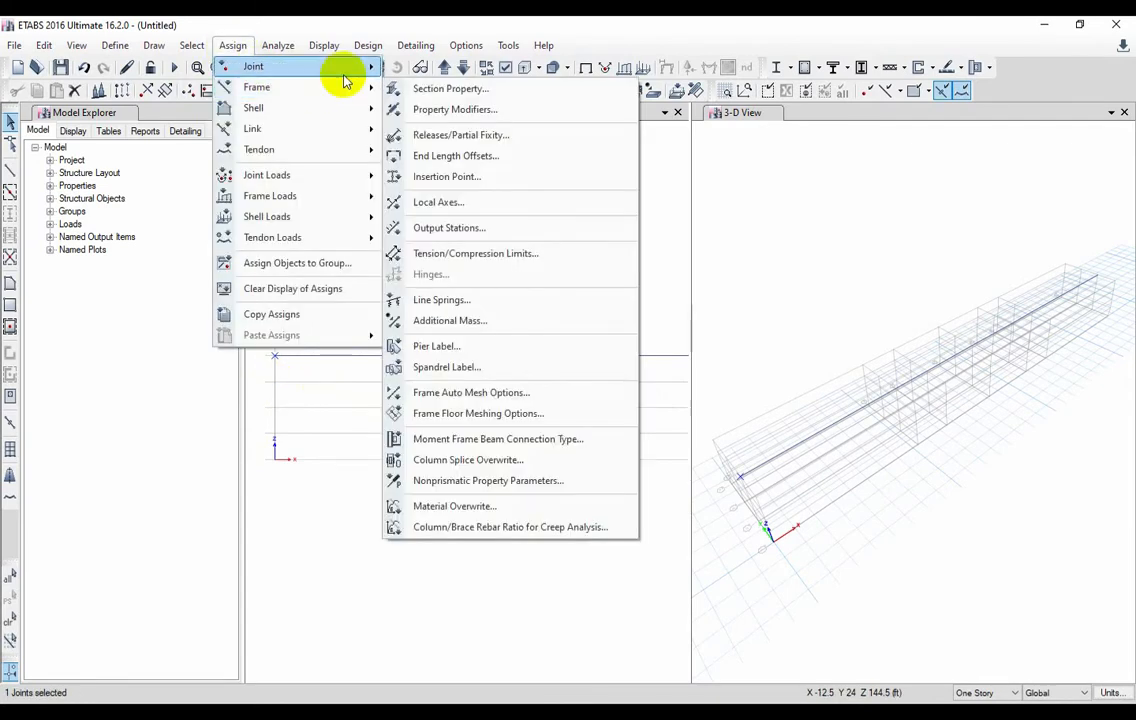
mouse_move(358, 69)
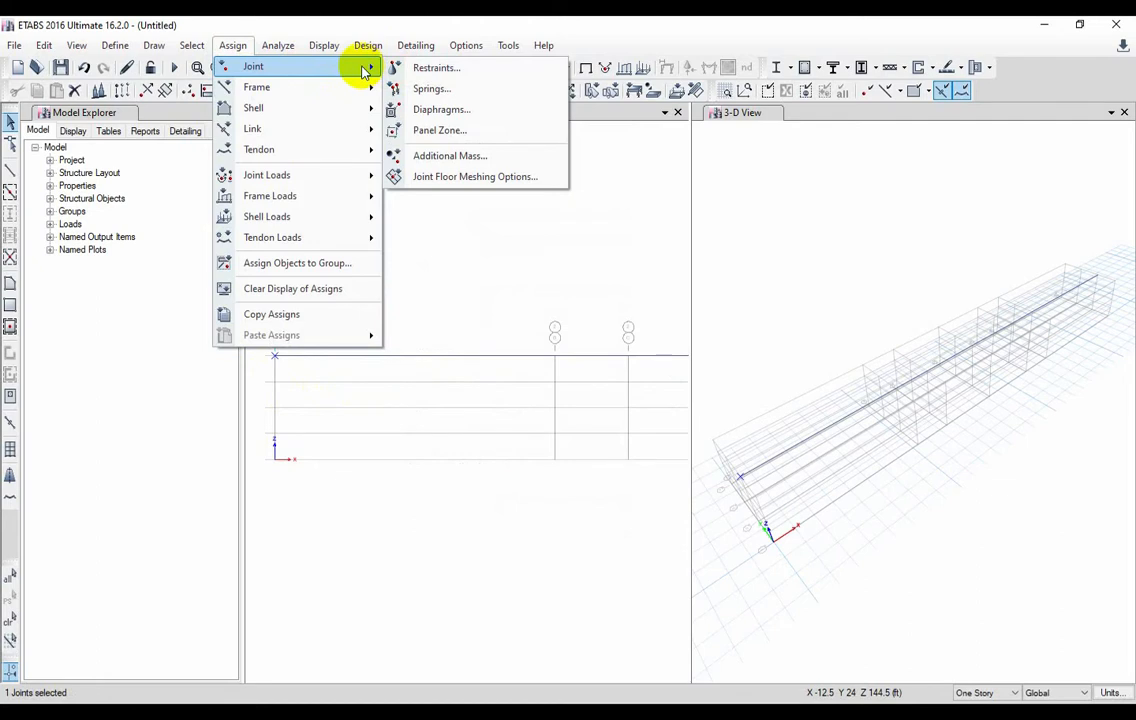
click(502, 77)
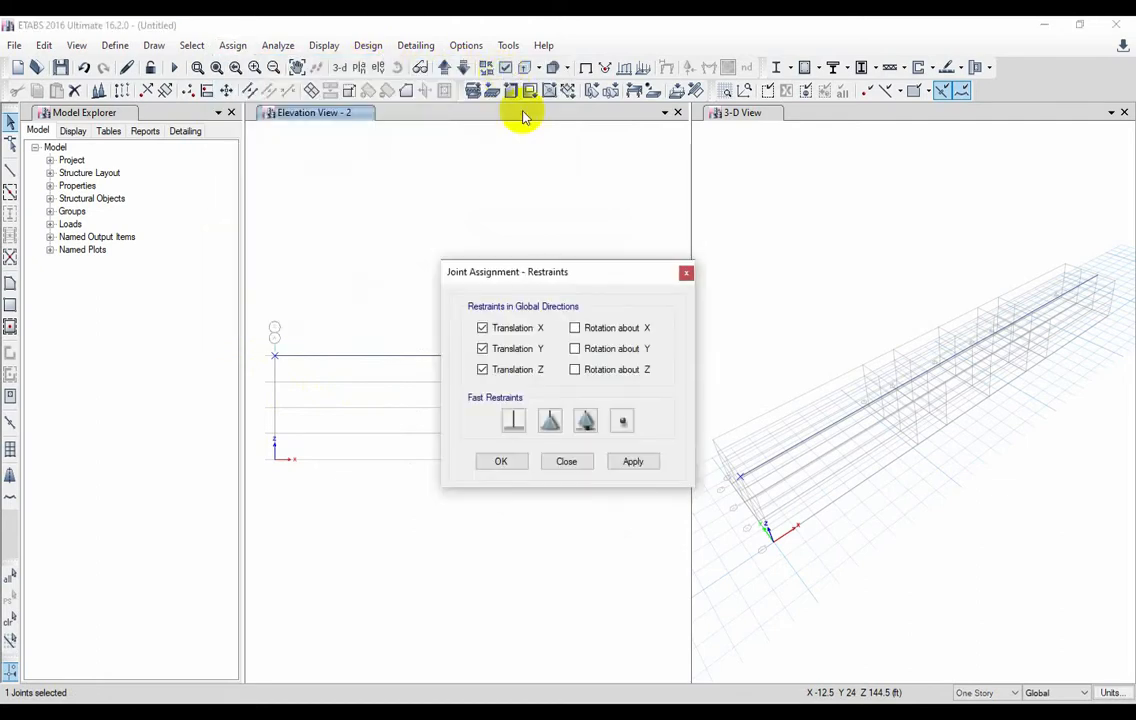
drag(576, 269, 630, 217)
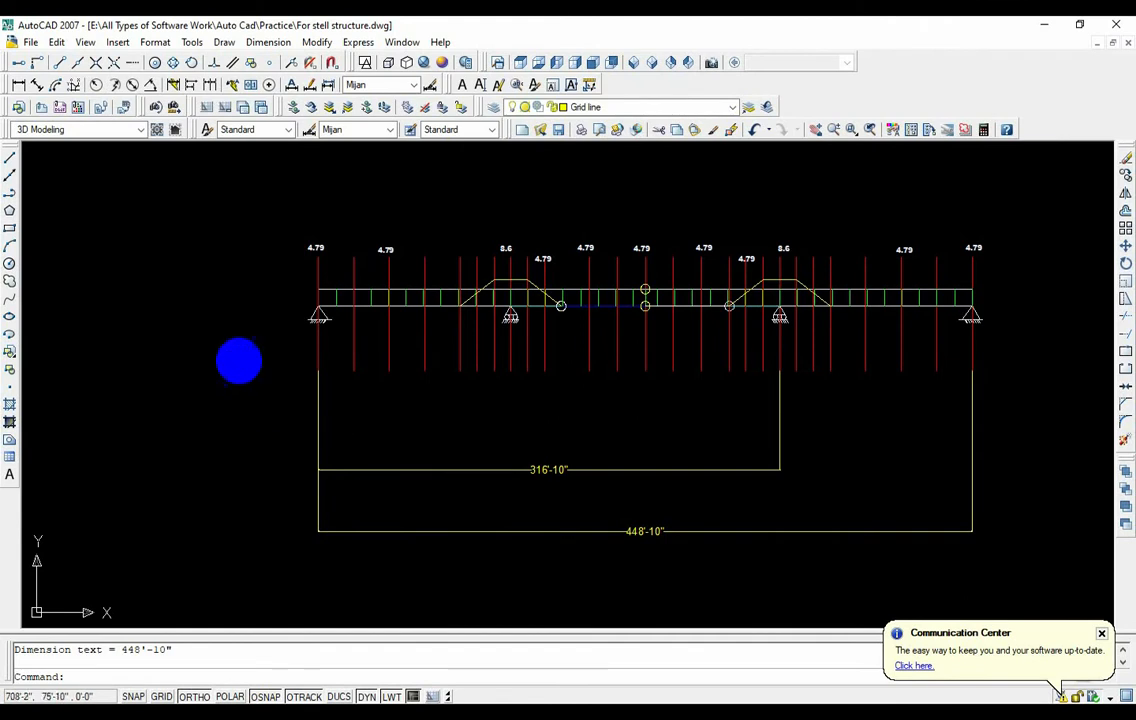
scroll(292, 332, up, 2)
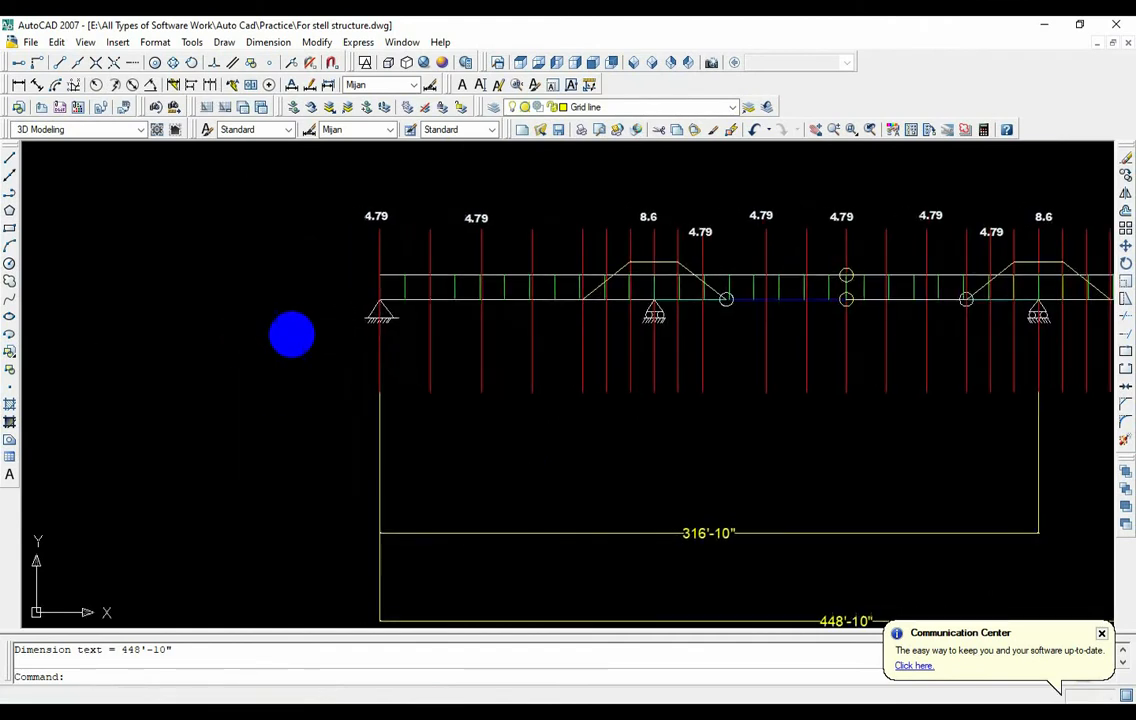
click(709, 621)
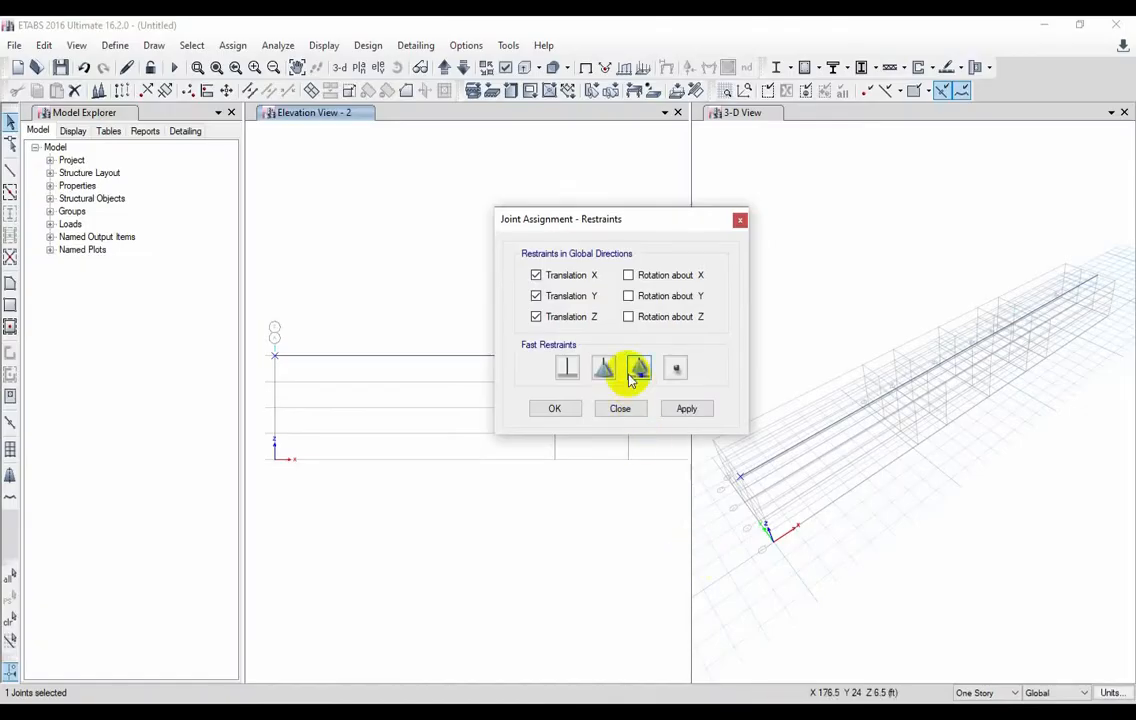
click(686, 408)
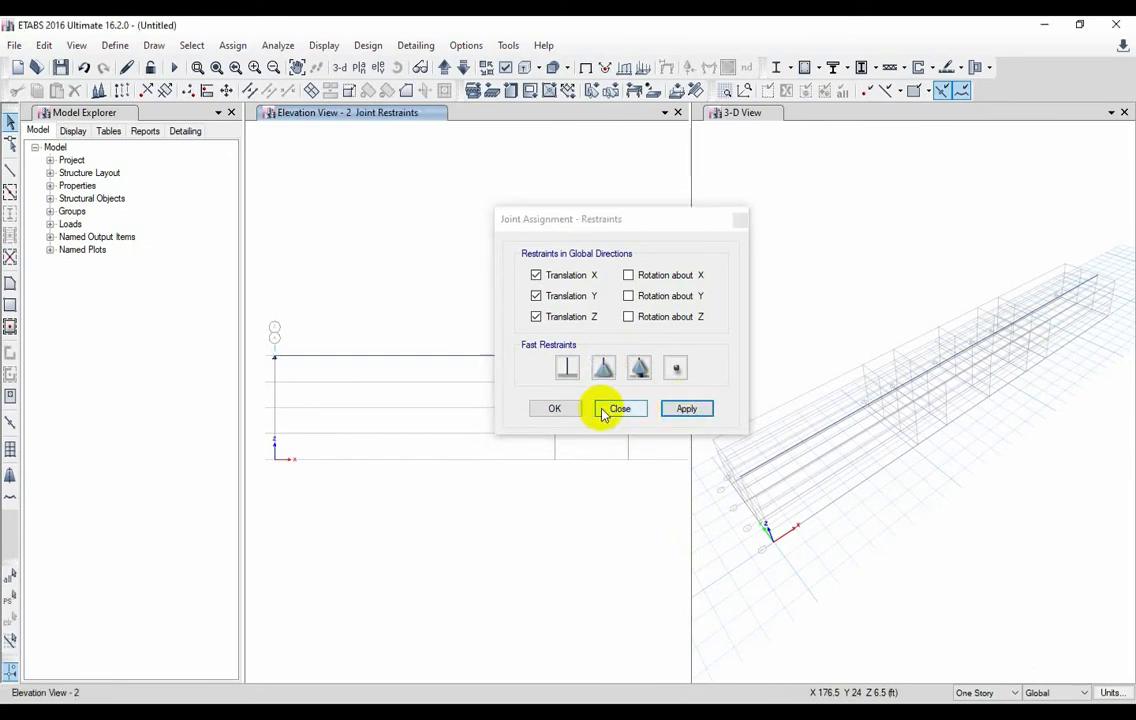
click(555, 408)
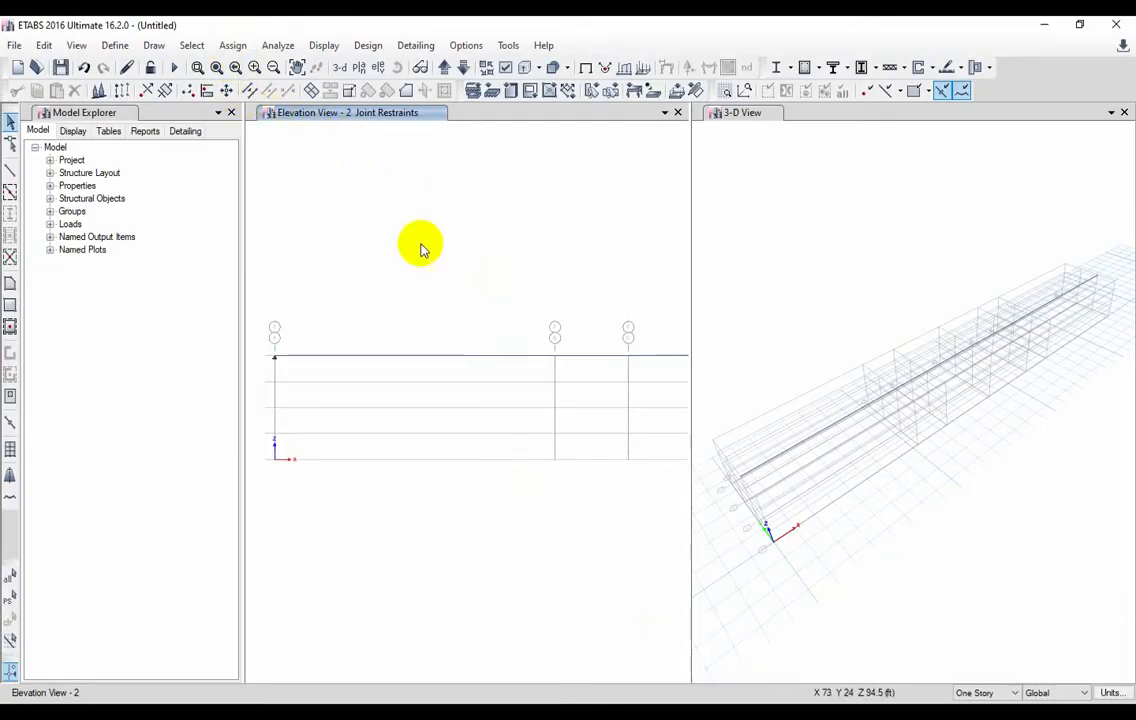
- Assign a roller restraint with only Translation Z fixed to the Story4 joint at grid B
click(555, 355)
click(246, 50)
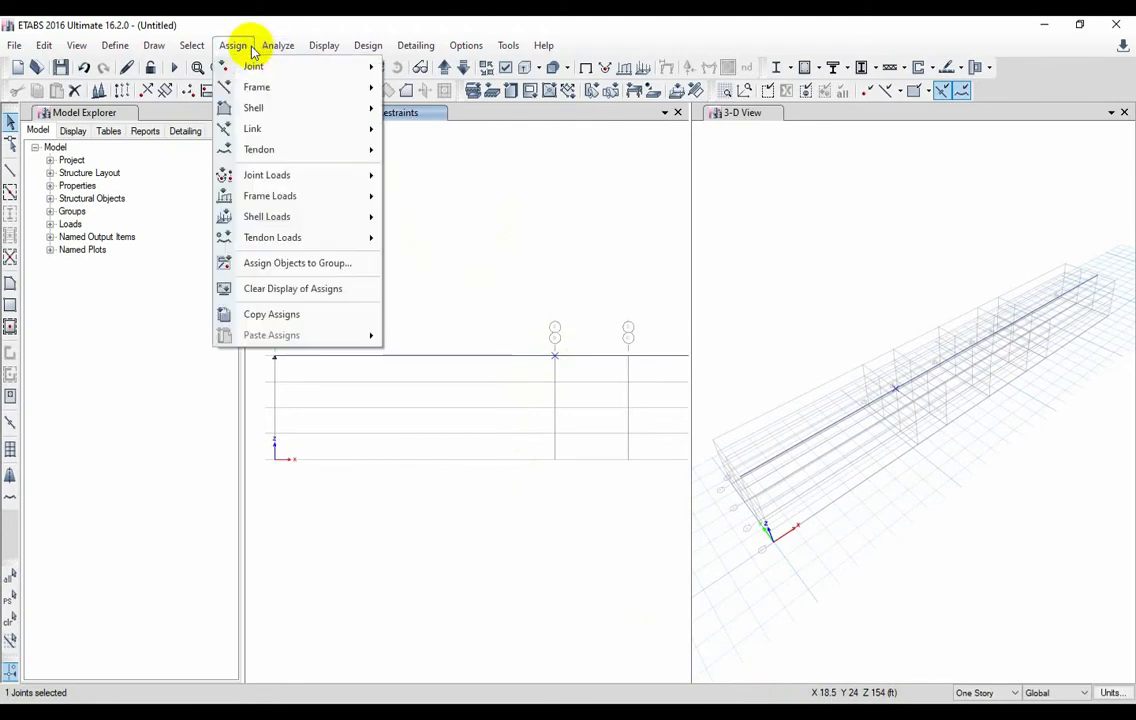
click(269, 69)
click(240, 50)
click(241, 53)
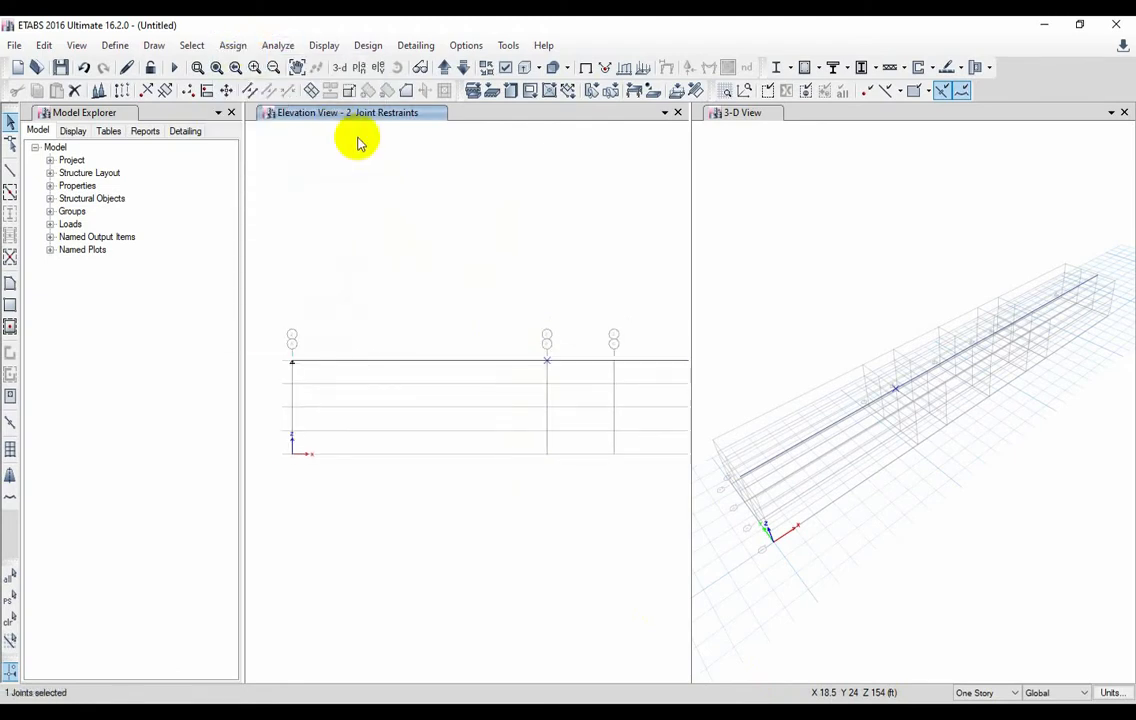
click(236, 45)
mouse_move(257, 68)
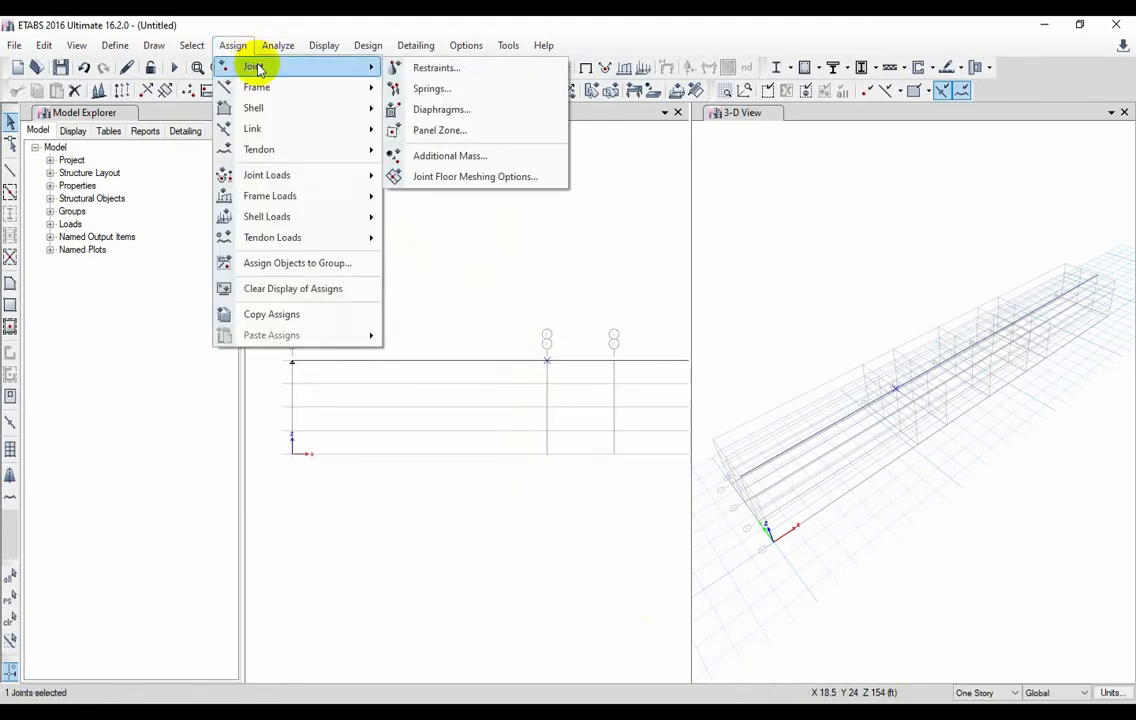
click(430, 68)
click(643, 370)
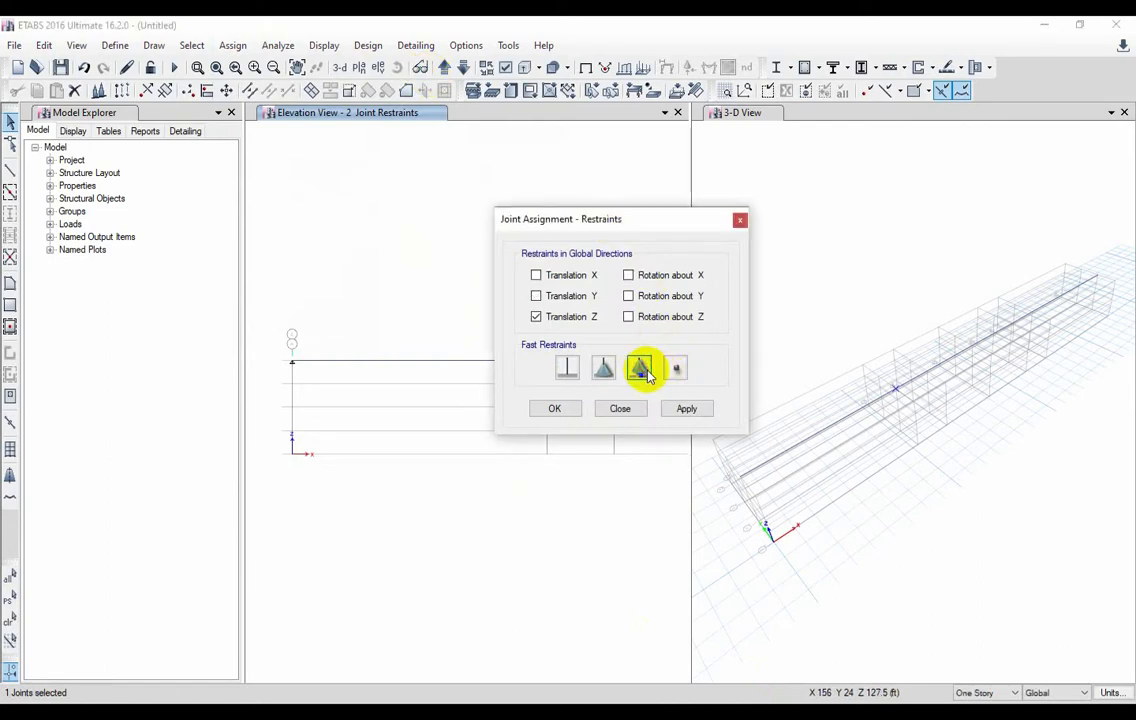
click(558, 409)
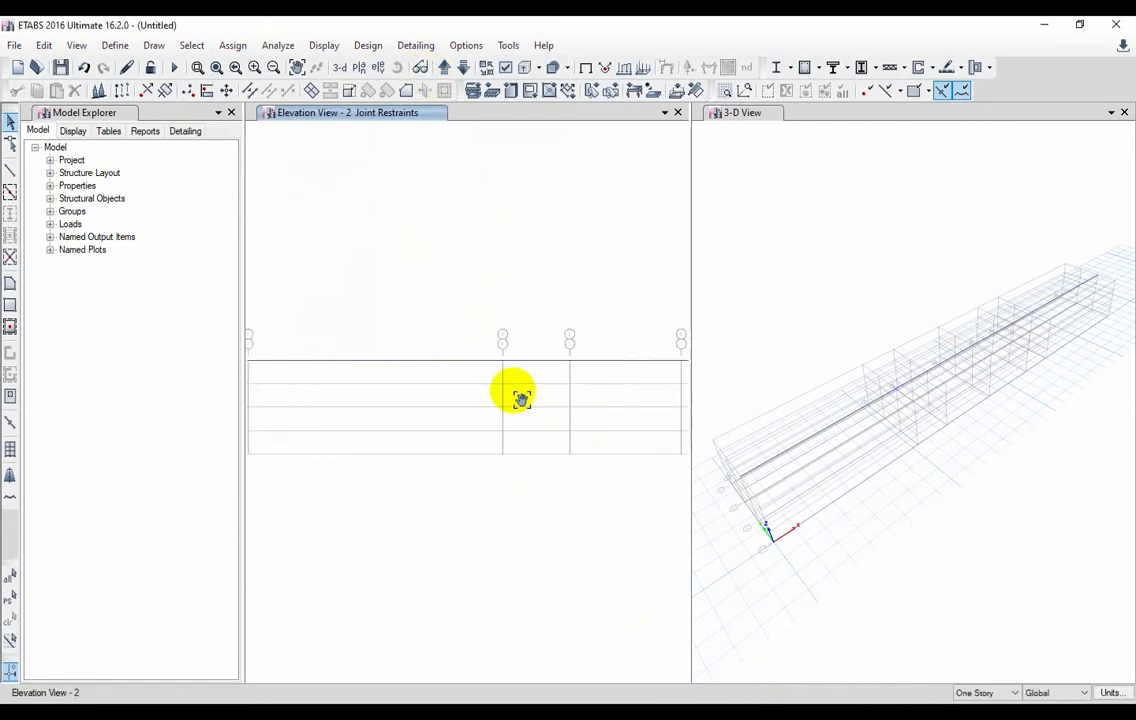
- Assign a roller restraint with only Translation Z fixed to the Story4 end joint at grid G
scroll(516, 397, down, 3)
middle_drag(607, 406, 524, 404)
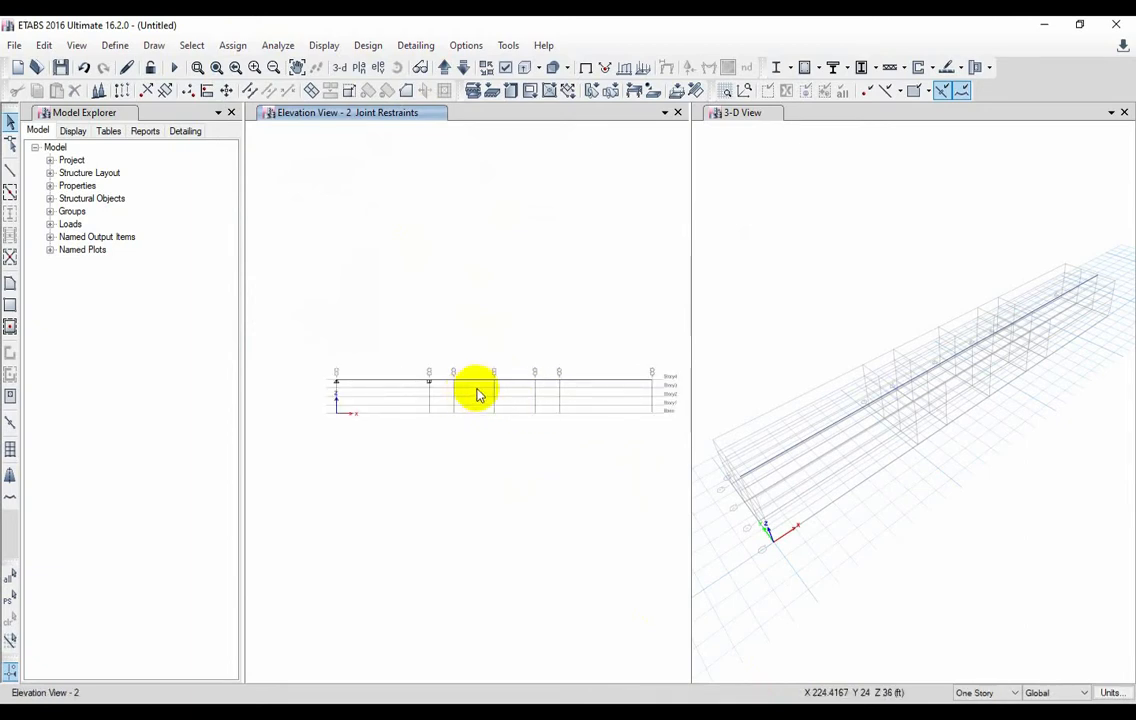
click(652, 382)
click(232, 45)
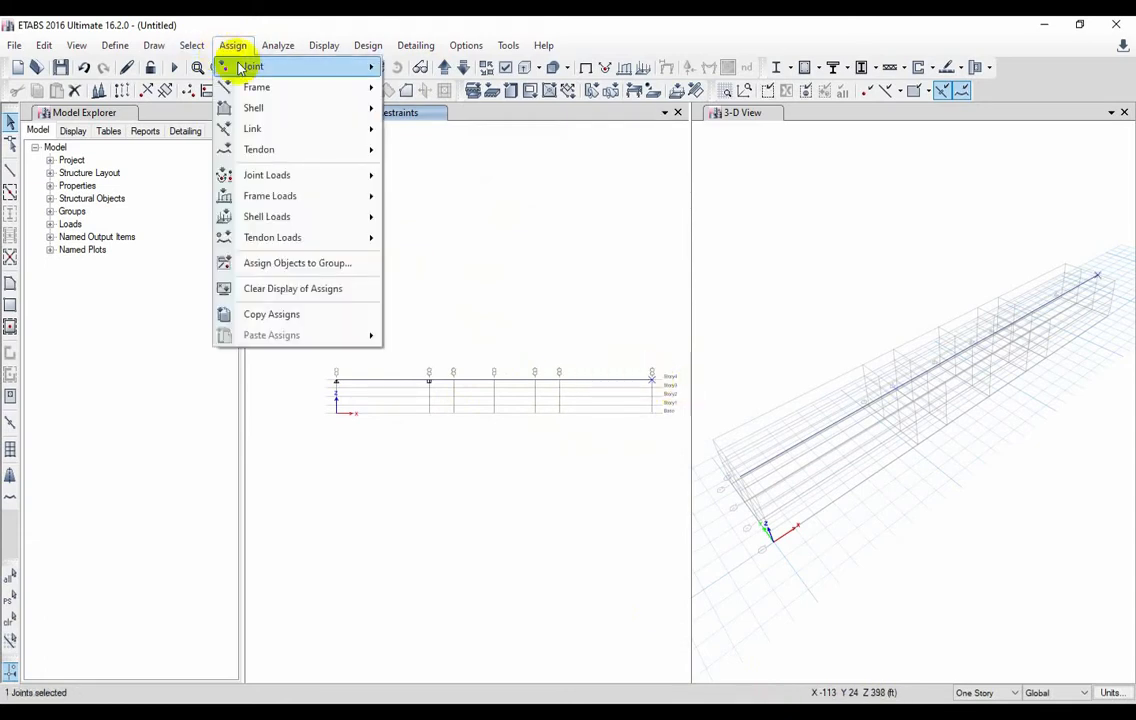
mouse_move(262, 67)
click(432, 67)
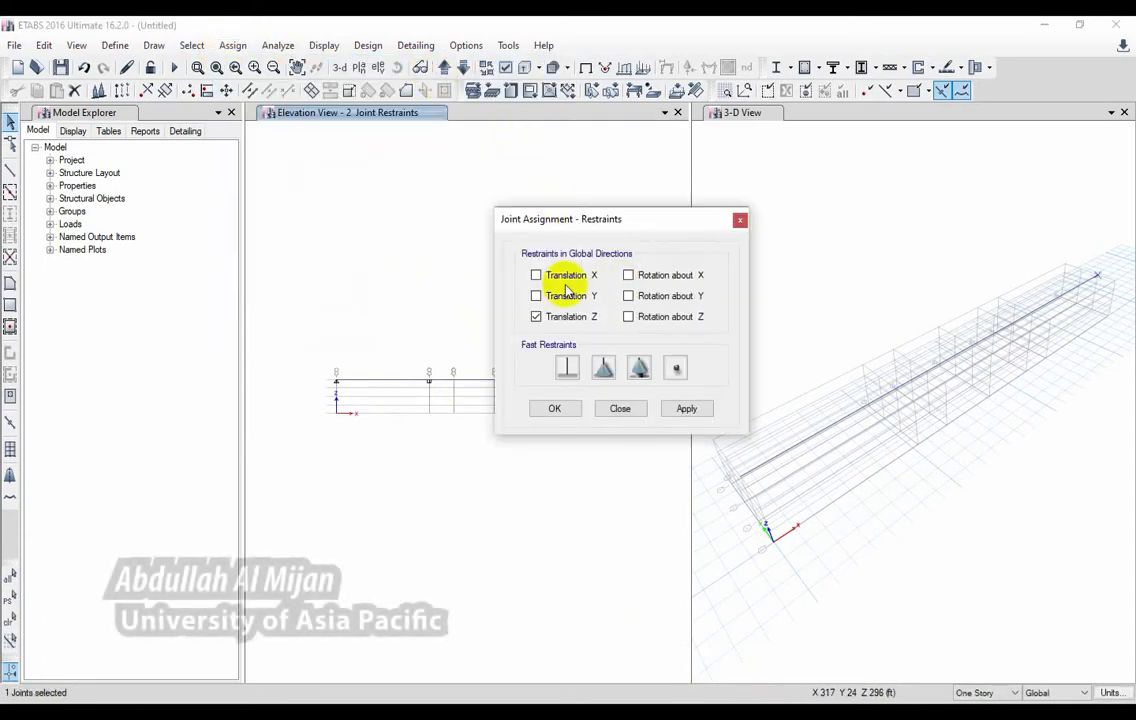
click(606, 372)
click(640, 370)
click(665, 410)
click(621, 407)
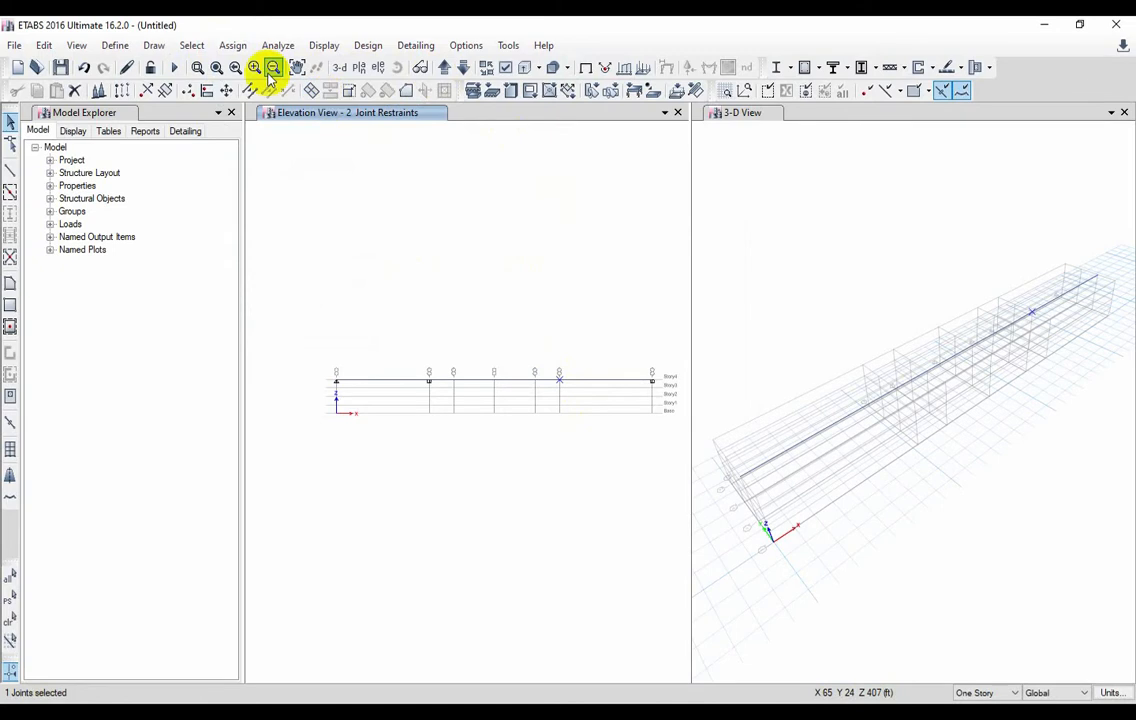
- Restrain the Story4 joint at grid F as a roller, fixing Translation Z only
click(232, 45)
mouse_move(300, 87)
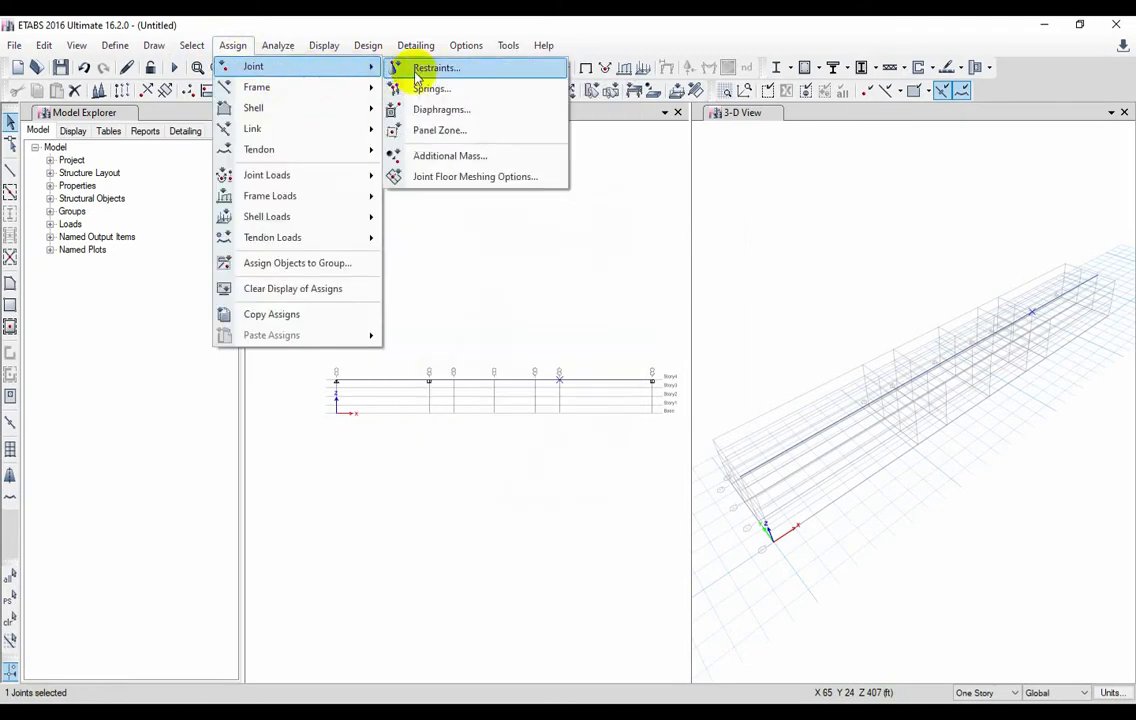
click(420, 69)
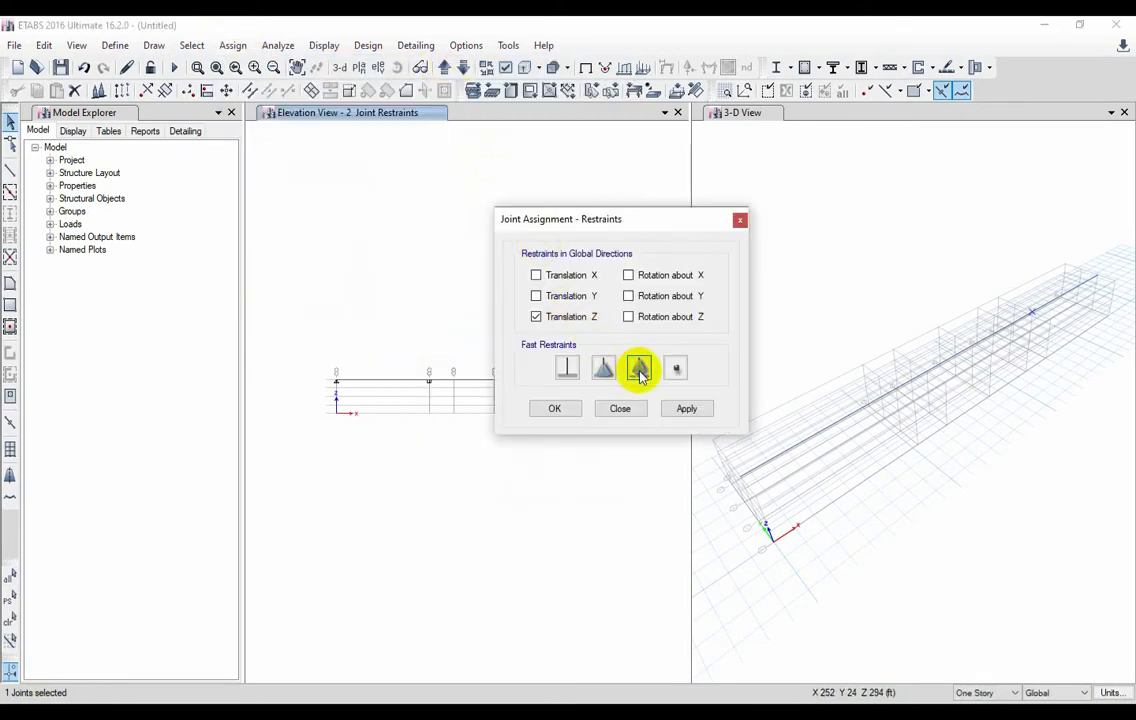
click(685, 406)
drag(608, 220, 774, 190)
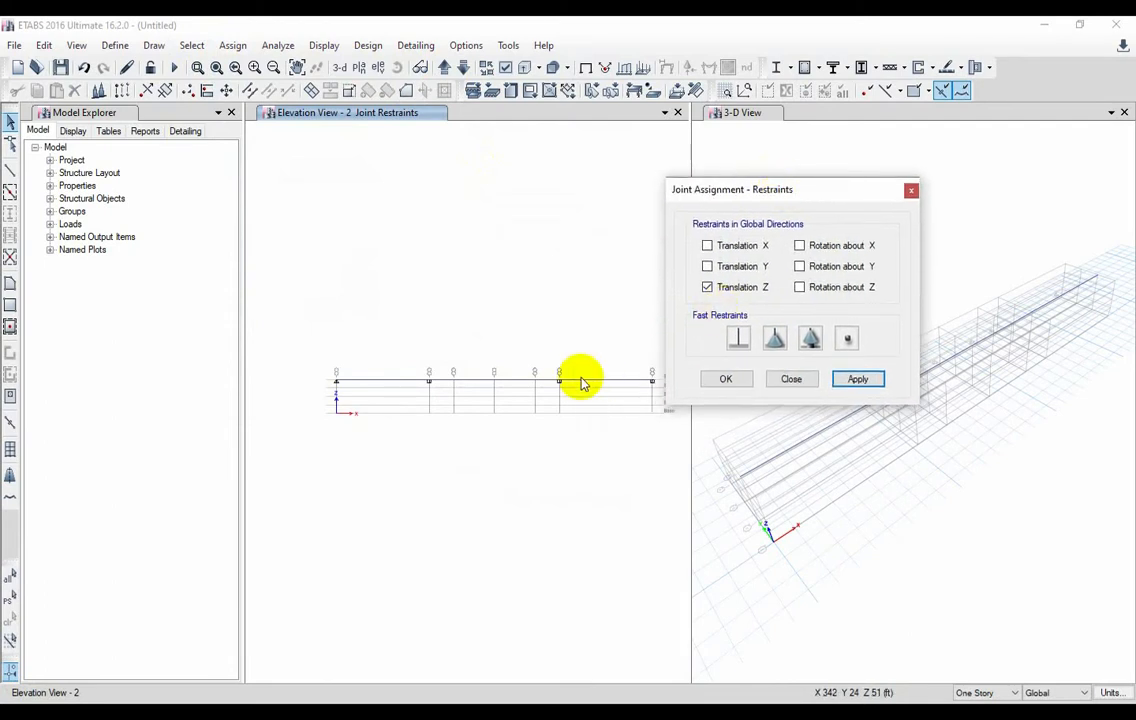
click(717, 379)
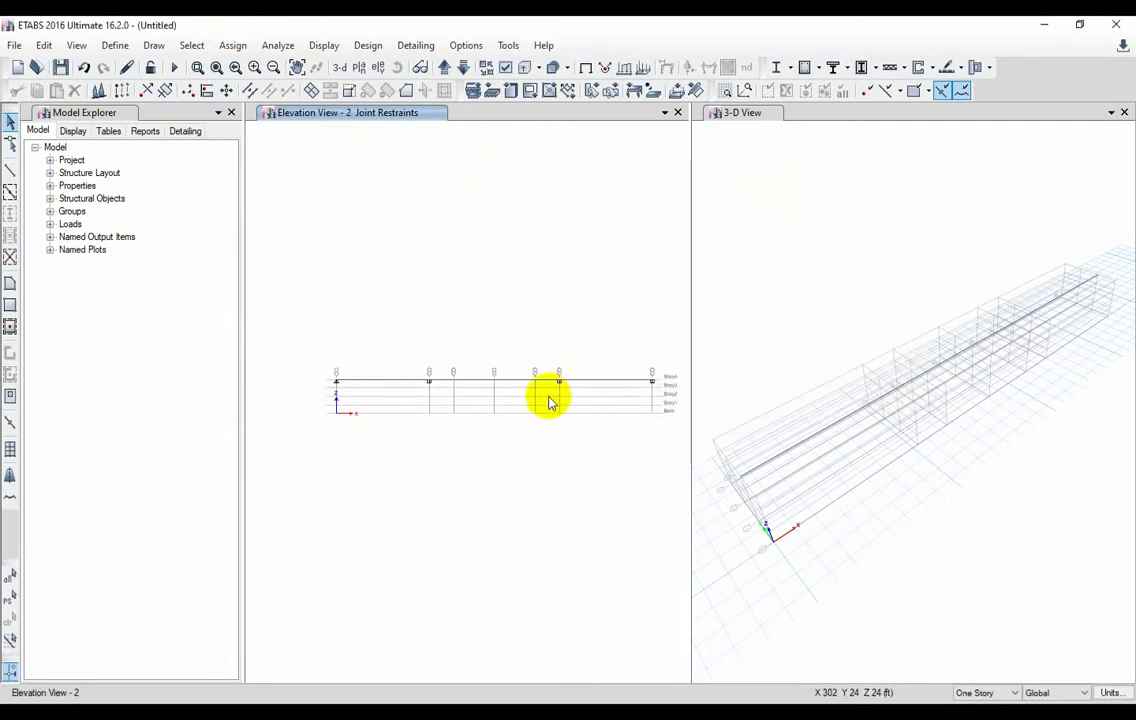
- Examine the supports on the elevation and compare them with the support and hinge locations in the AutoCAD drawing
scroll(548, 402, up, 3)
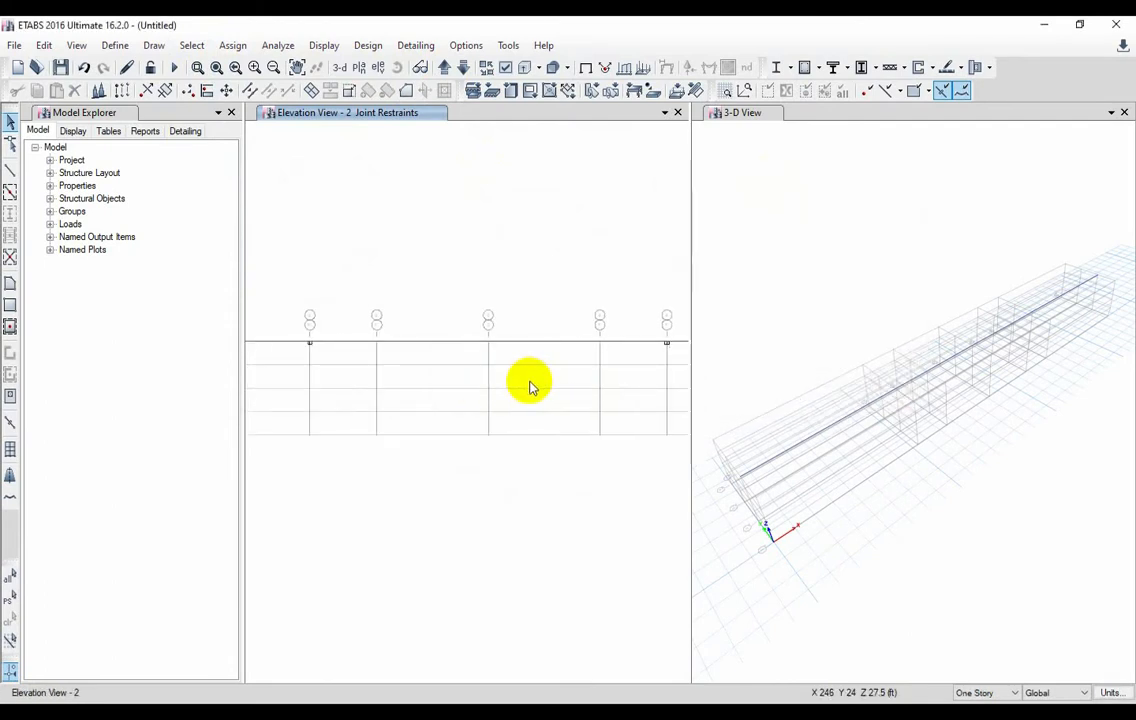
scroll(530, 388, down, 3)
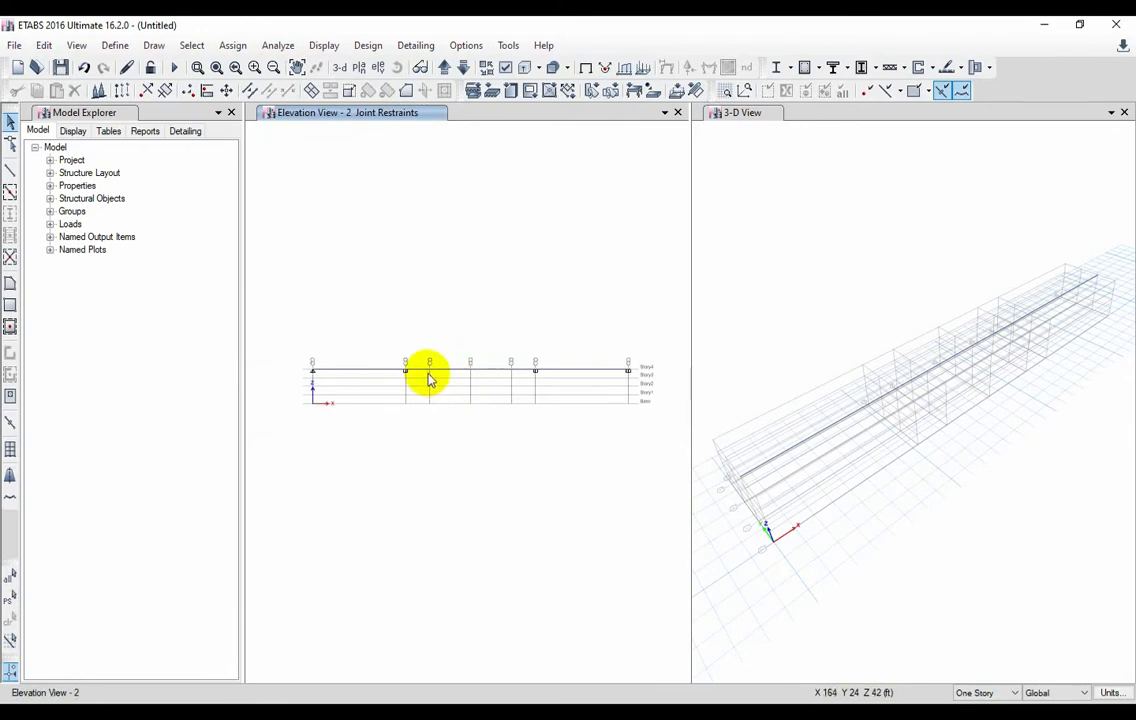
scroll(430, 378, up, 3)
click(467, 292)
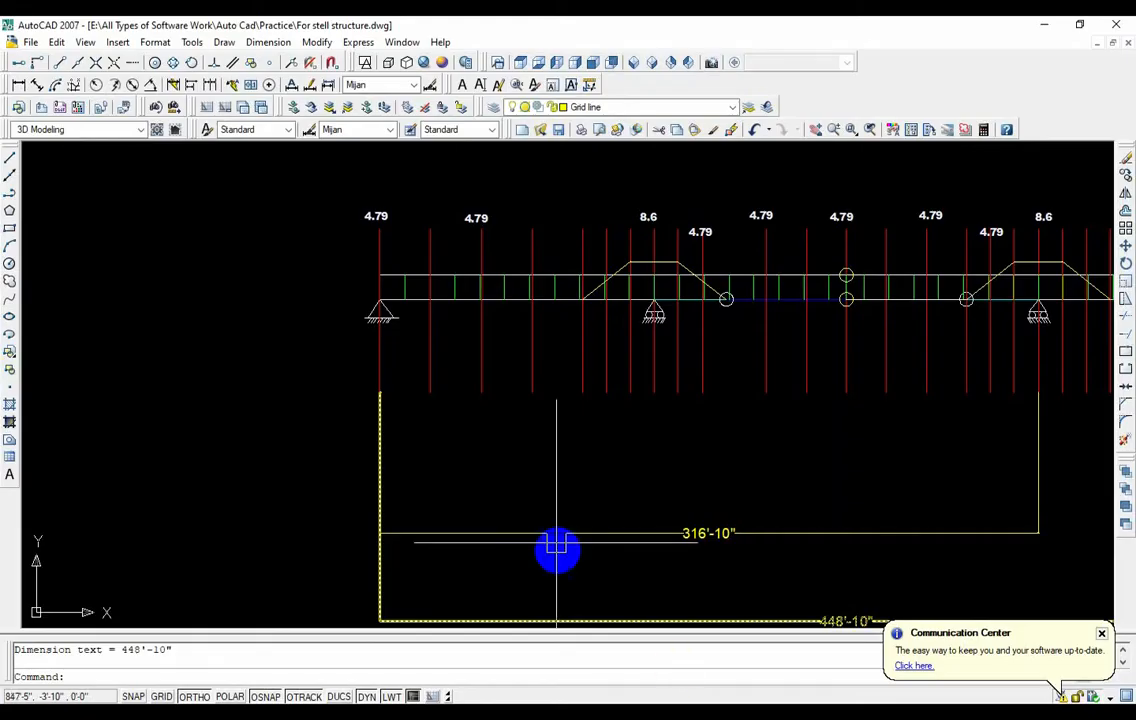
scroll(530, 477, down, 2)
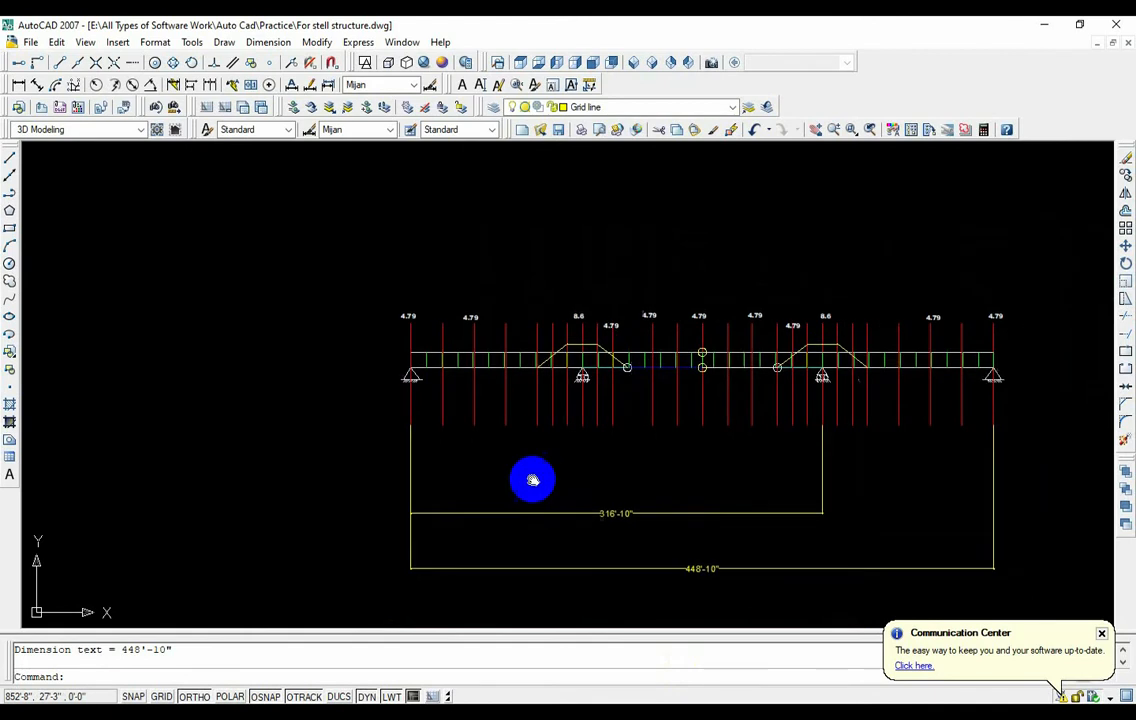
scroll(571, 411, up, 2)
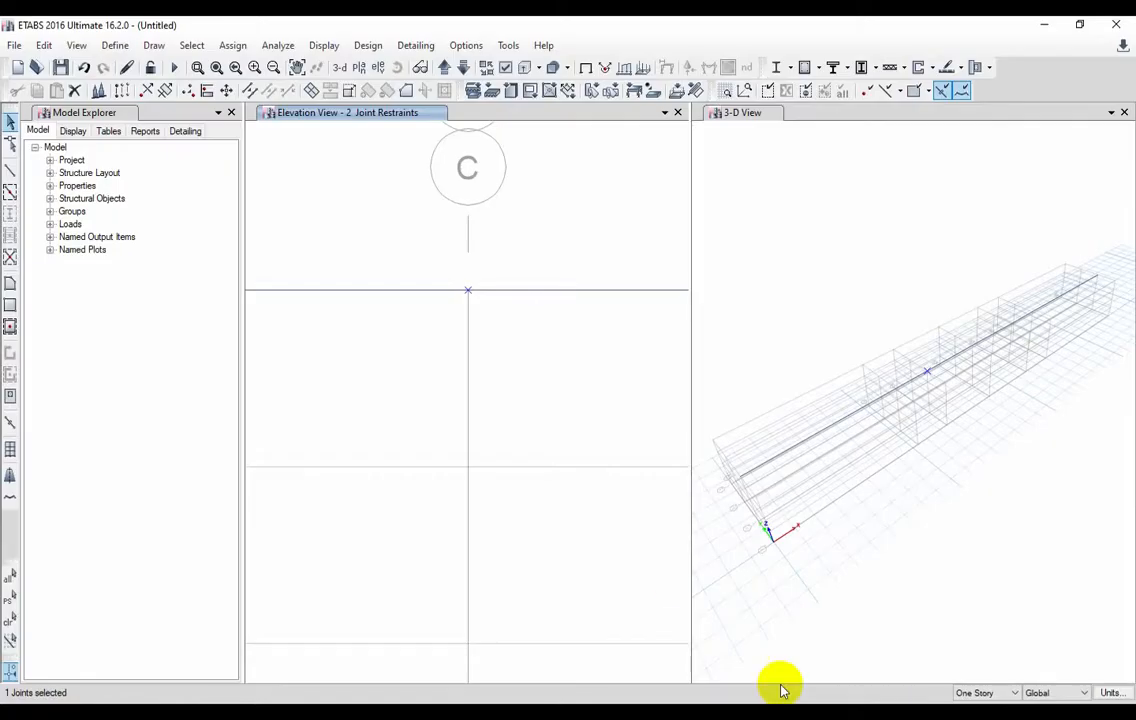
- Release Moment 22 (Minor) and Moment 33 (Major) at the end of the Story4 beam between grids B and C, with zero fixity
scroll(560, 426, down, 2)
middle_drag(560, 426, 545, 442)
scroll(469, 441, down, 2)
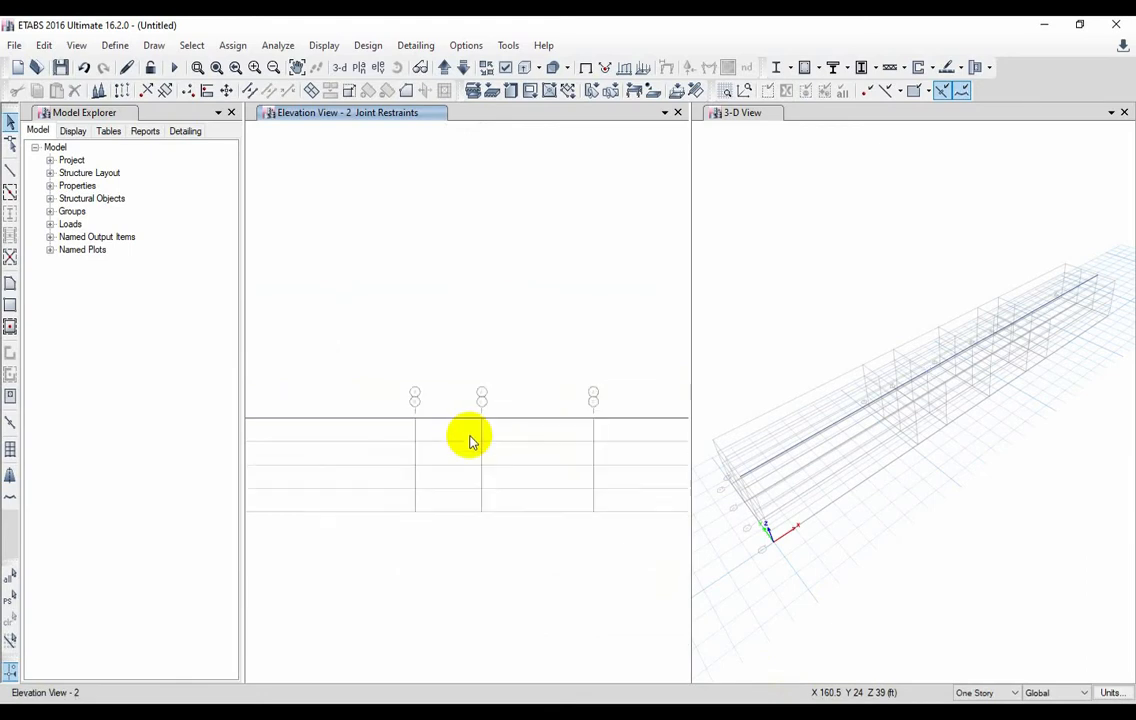
click(457, 421)
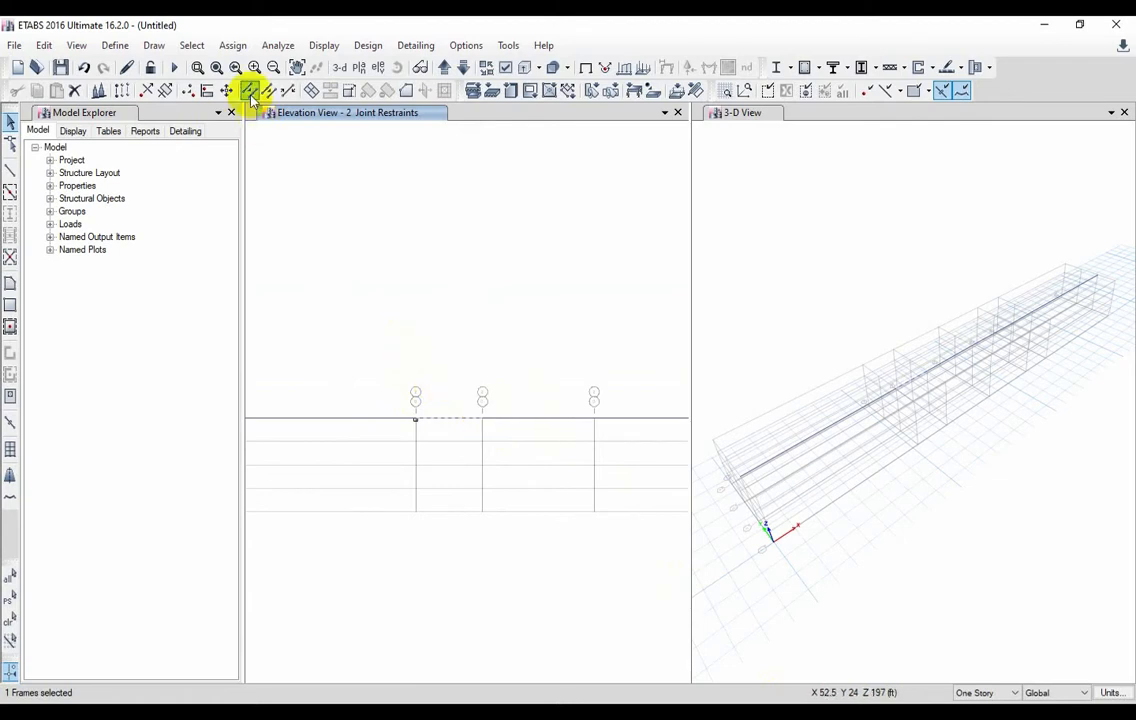
click(233, 46)
mouse_move(359, 95)
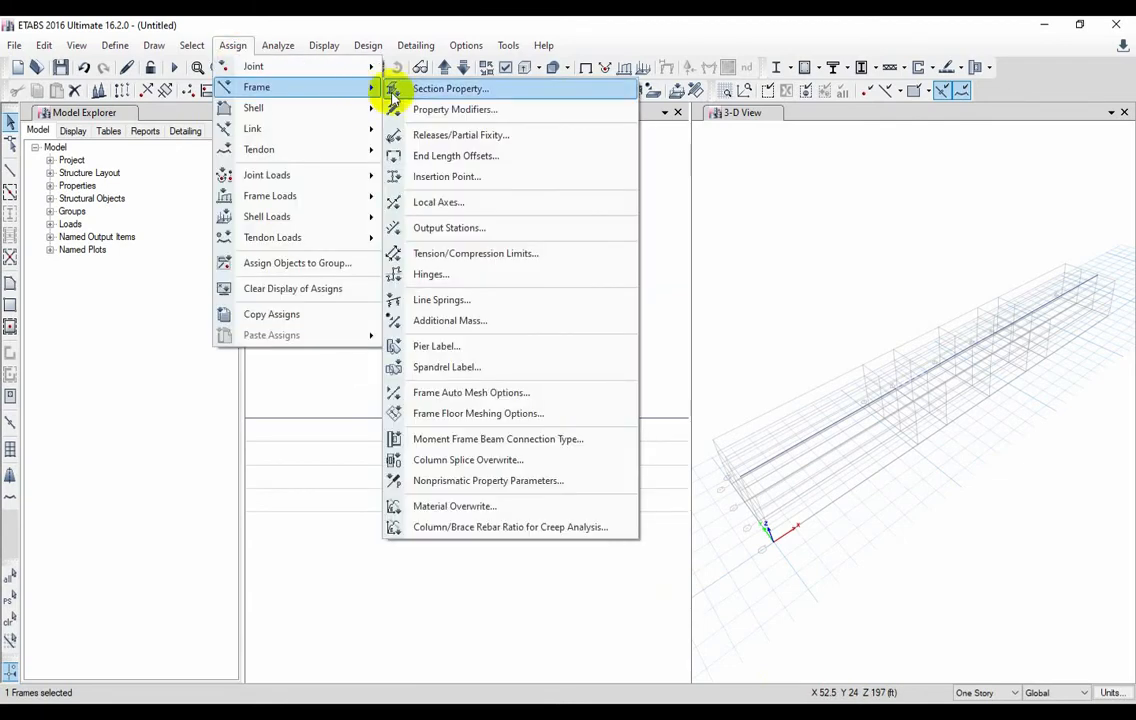
click(445, 137)
drag(587, 240, 774, 136)
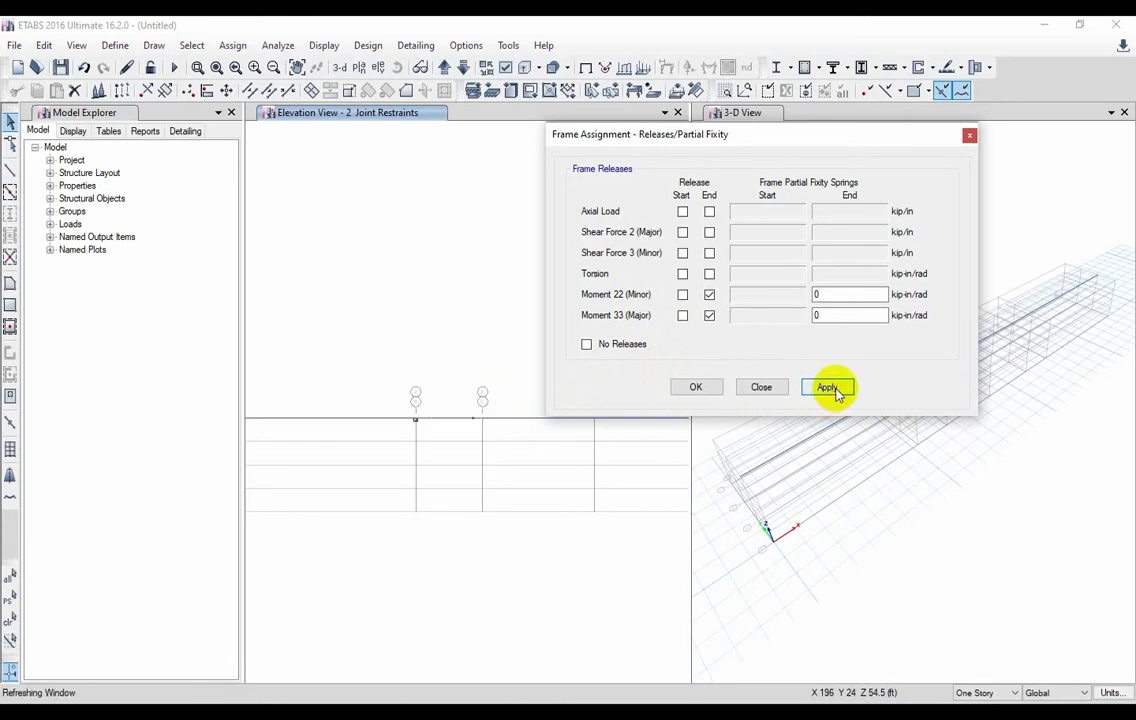
click(697, 388)
scroll(474, 432, up, 5)
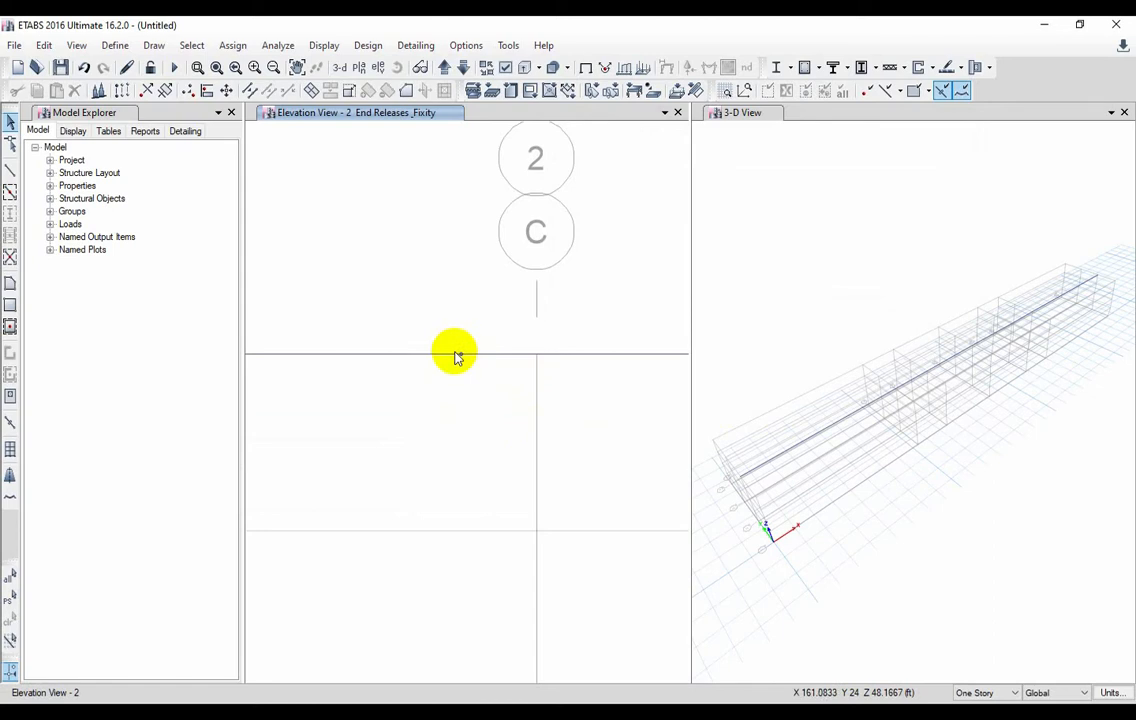
scroll(455, 357, down, 3)
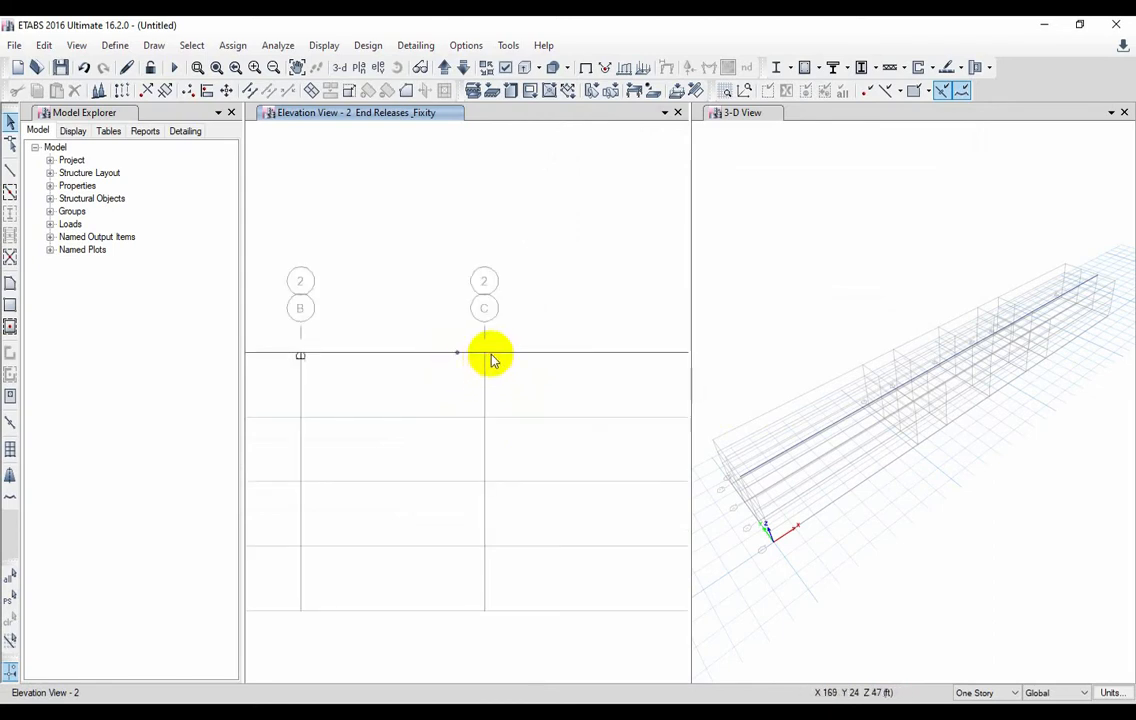
- Release Moment 22 (Minor) and Moment 33 (Major) only at the start of the Story4 beam between grids C and D, with zero fixity
scroll(490, 358, down, 4)
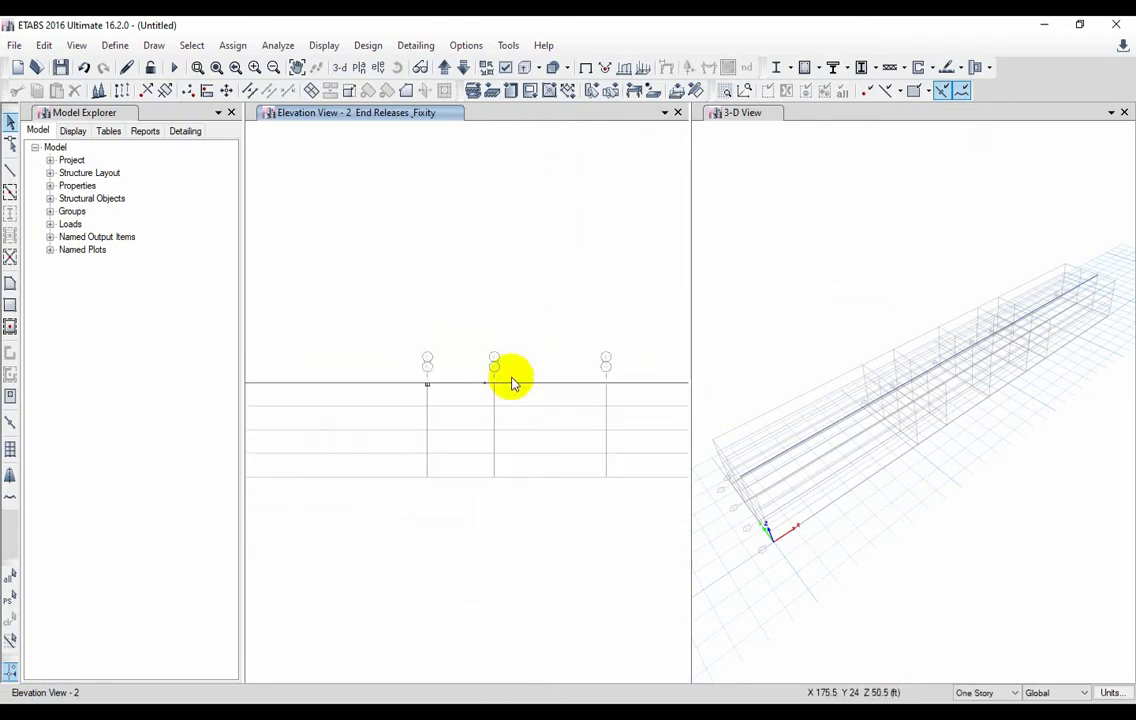
click(544, 384)
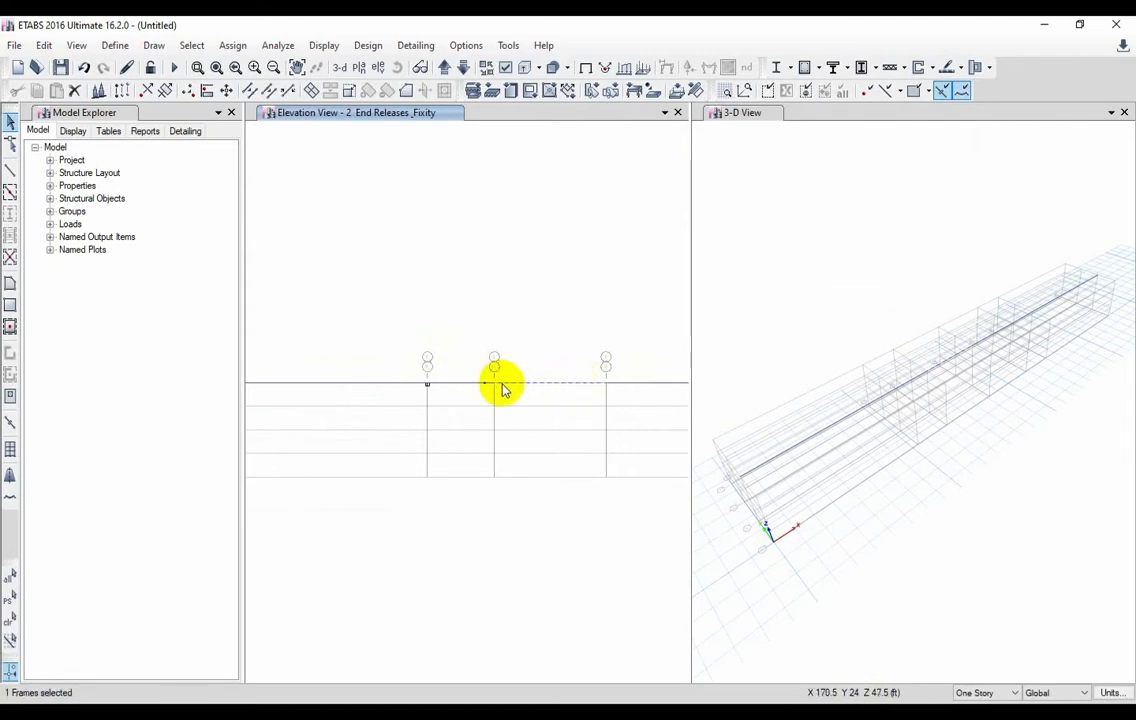
click(232, 46)
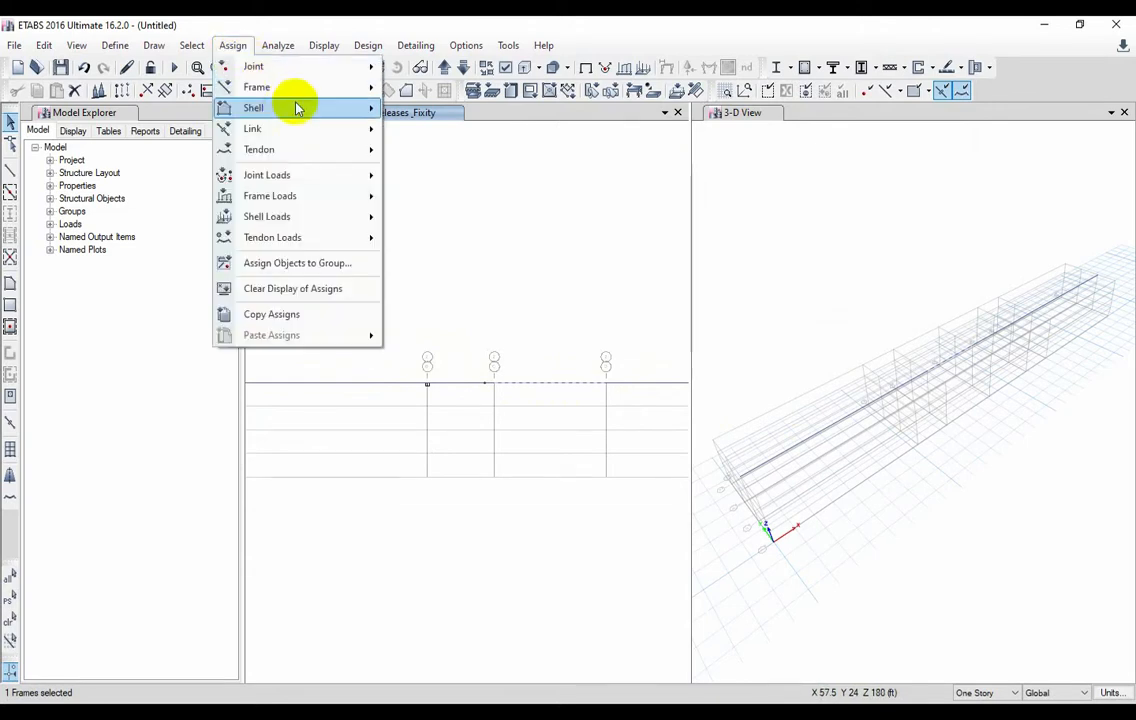
mouse_move(300, 88)
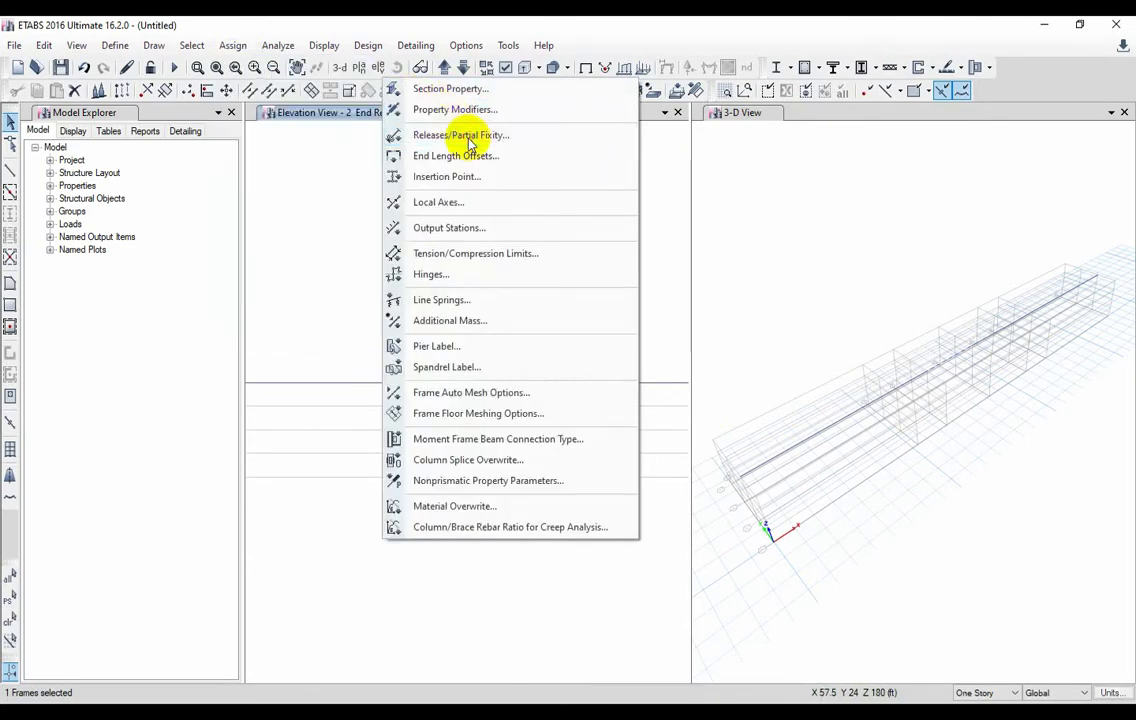
click(469, 137)
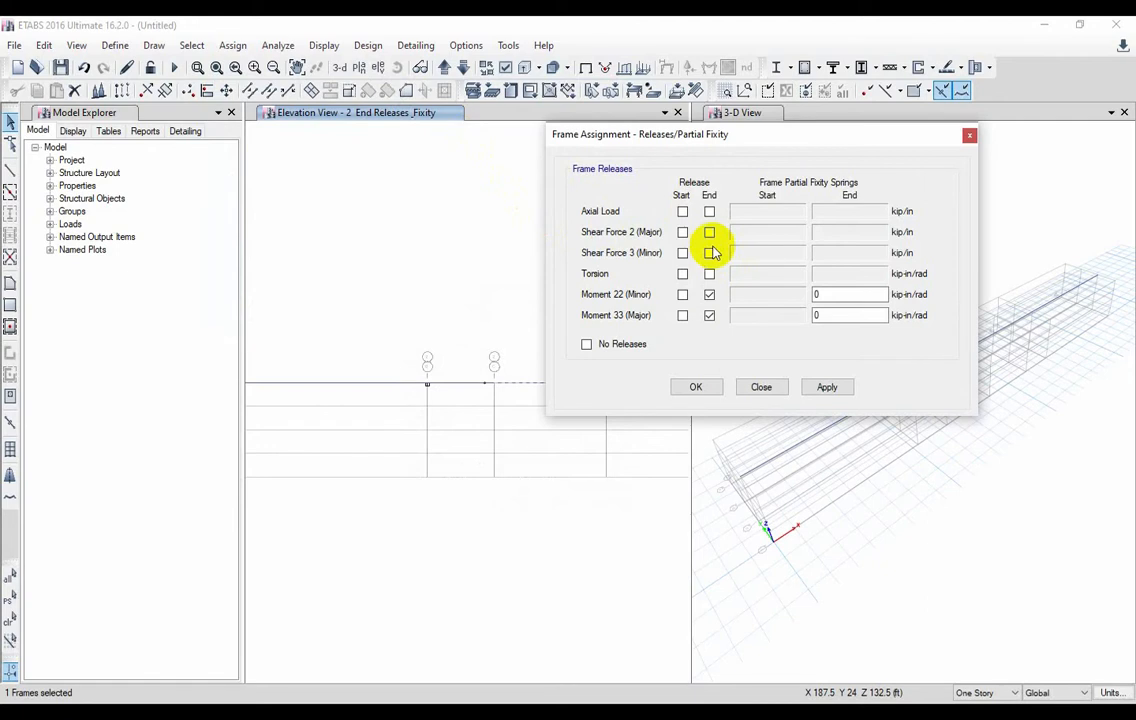
click(708, 314)
click(709, 295)
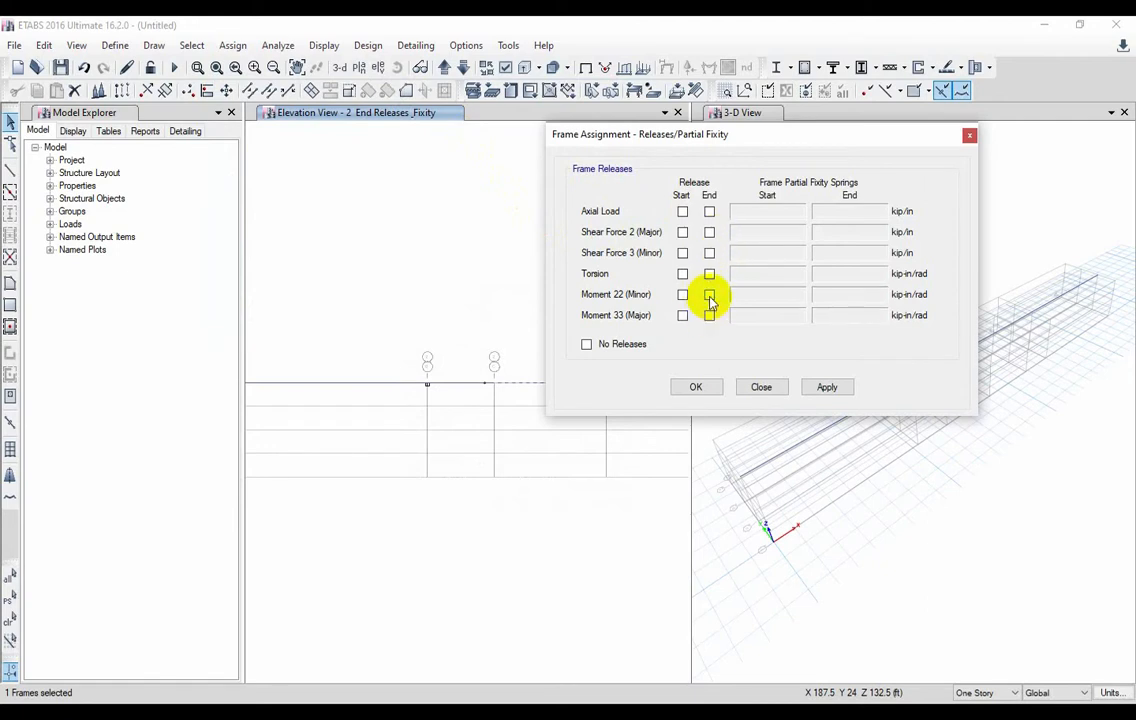
click(682, 315)
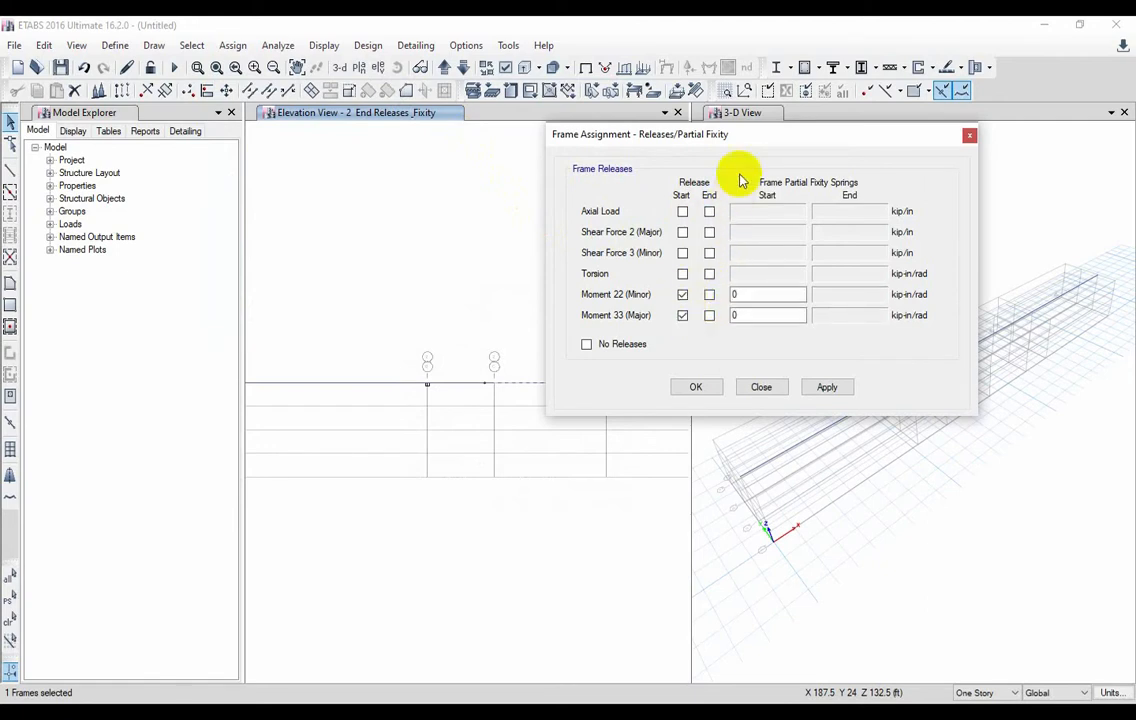
drag(753, 137, 852, 137)
click(926, 387)
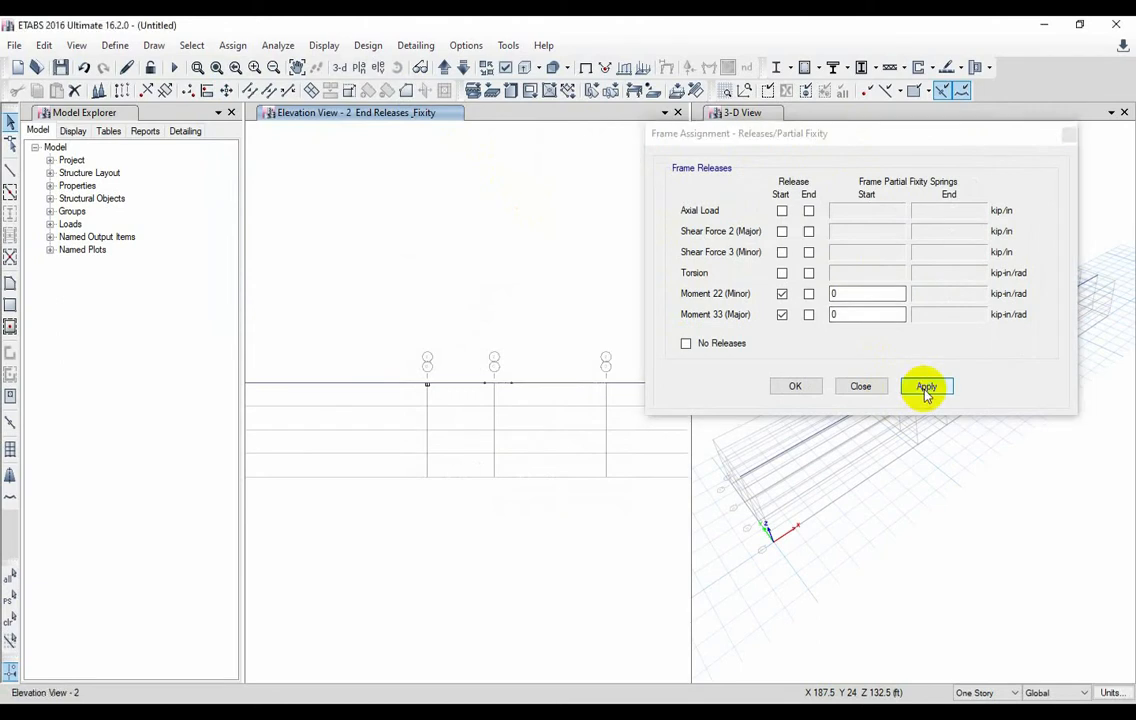
- Apply the same start releases of Moment 22 and Moment 33 to the Story4 beam between grids E and F
scroll(503, 401, down, 5)
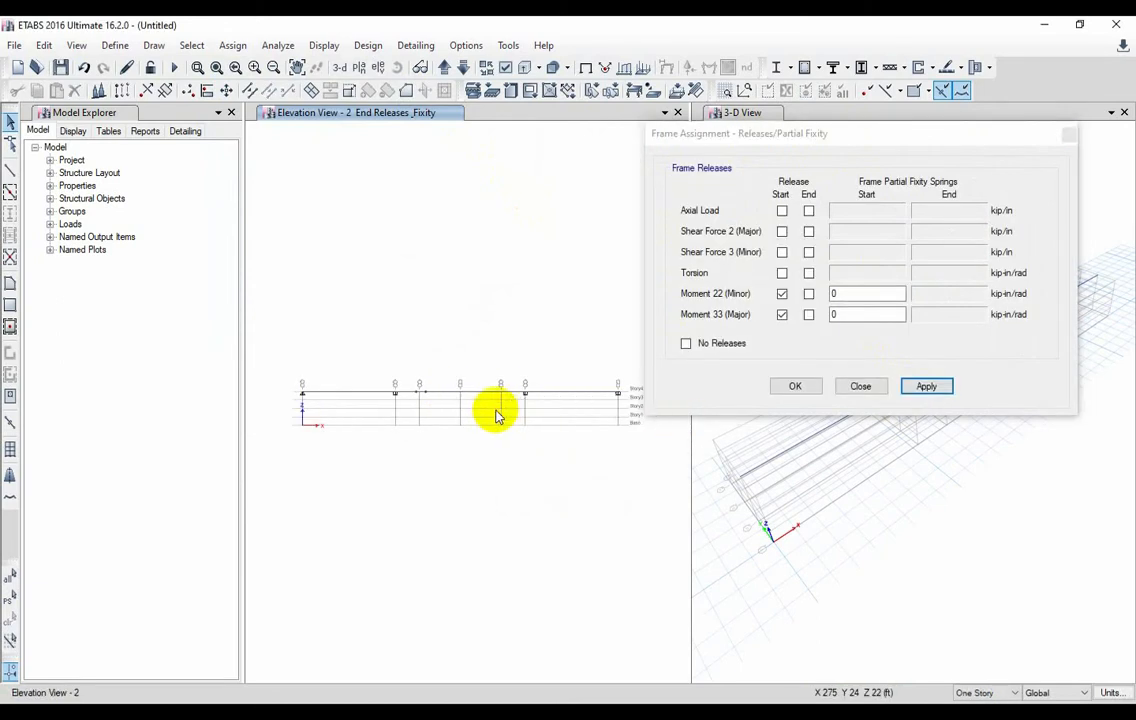
scroll(497, 413, up, 4)
click(534, 362)
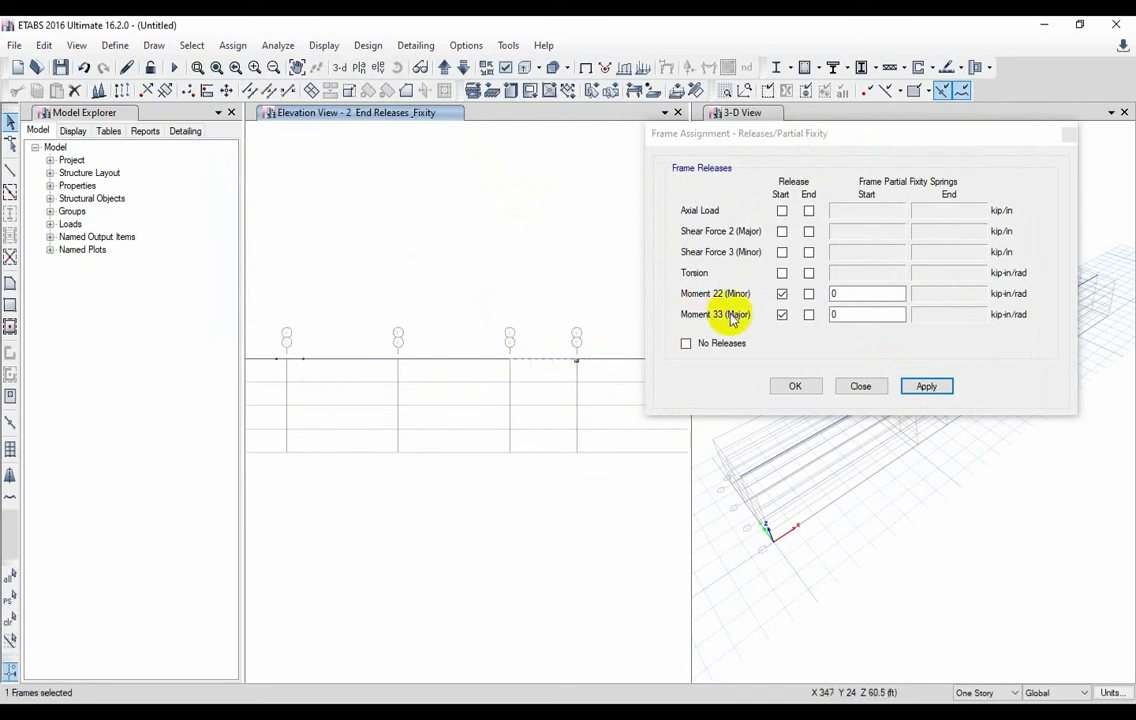
click(926, 388)
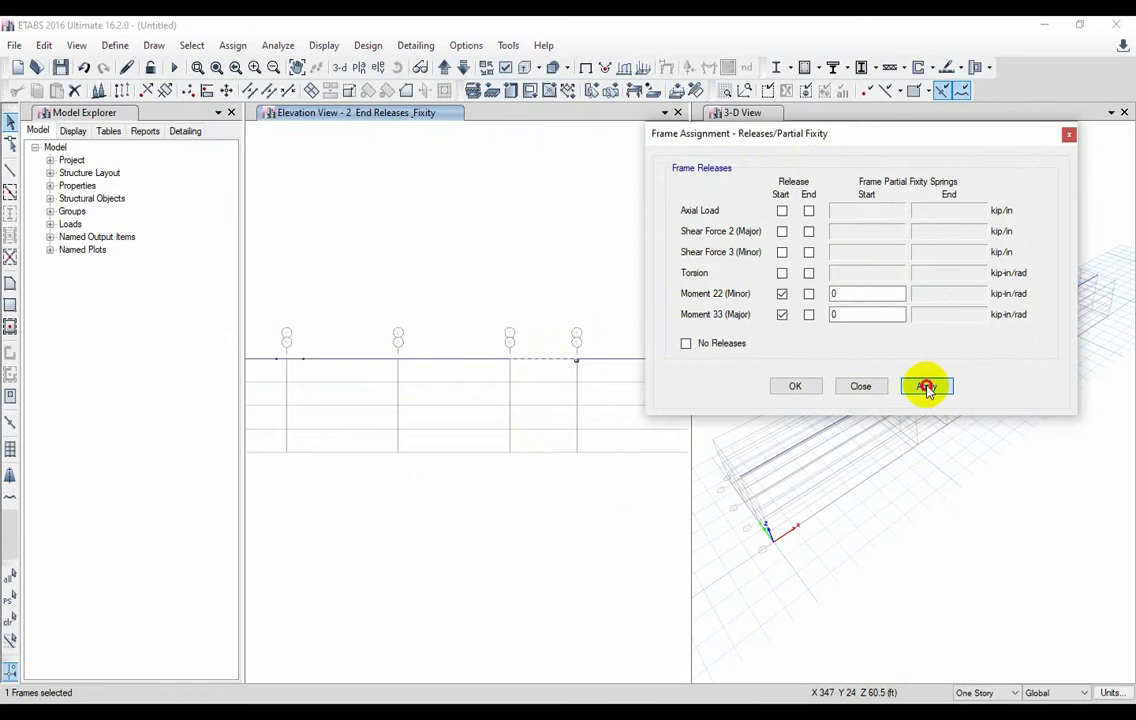
- Release Moment 22 and Moment 33 only at the end of the Story4 beam between grids D and E, with zero fixity
click(480, 360)
click(782, 314)
click(782, 293)
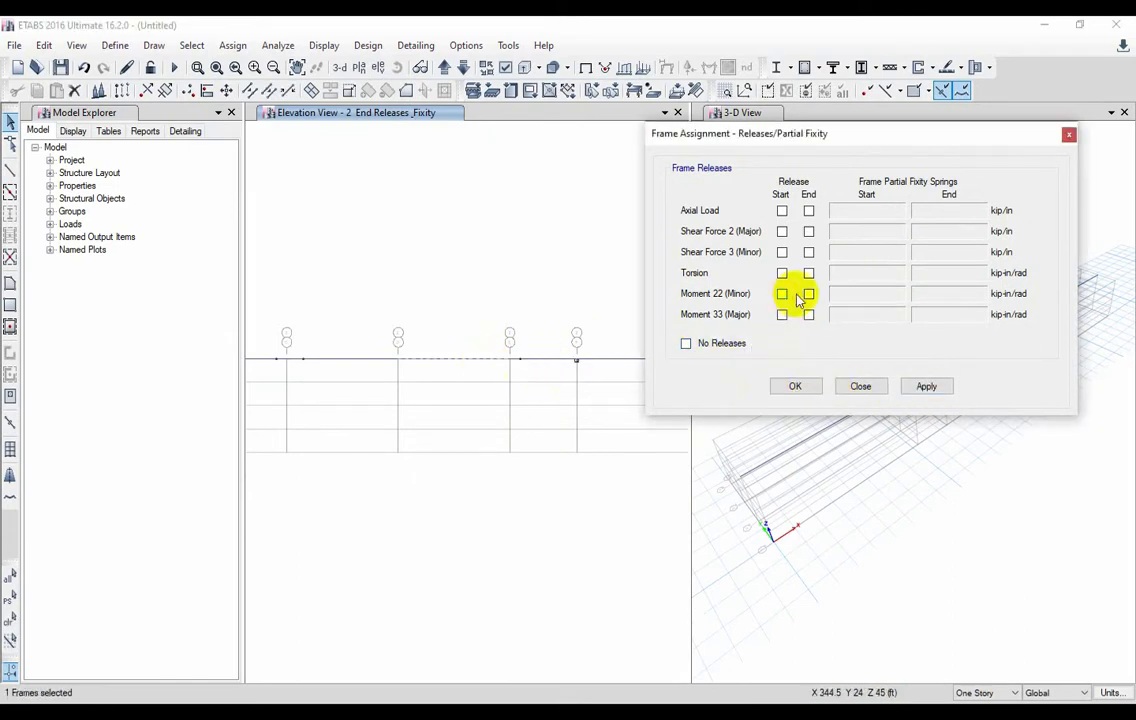
click(808, 295)
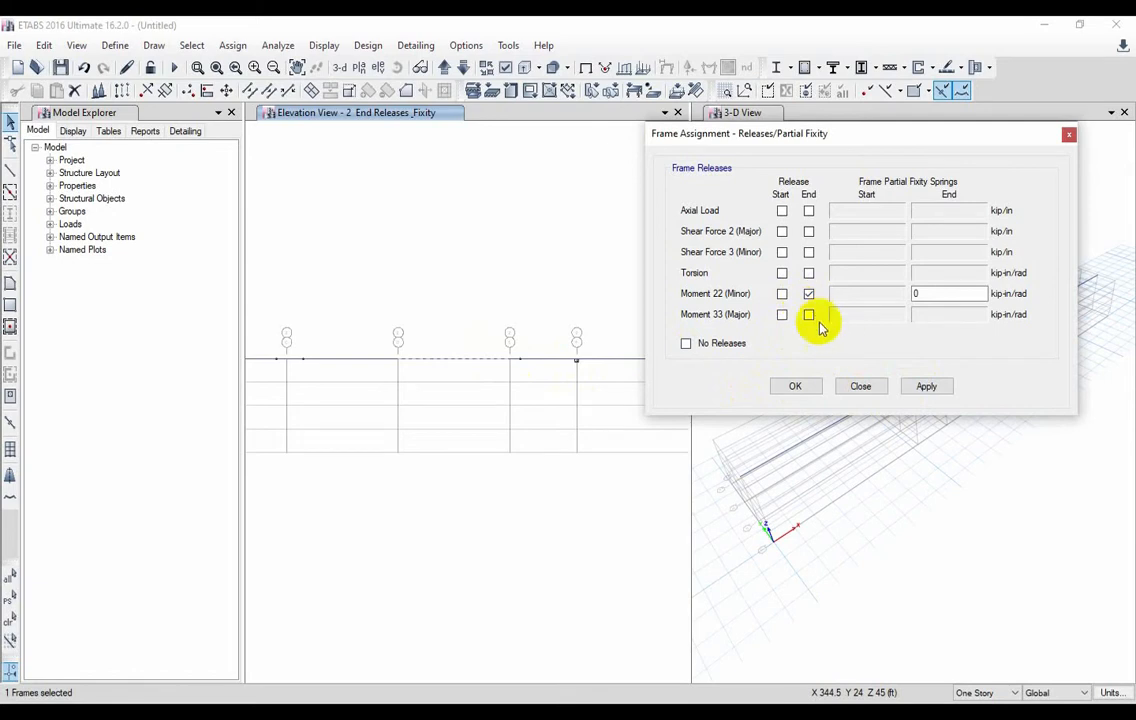
click(927, 386)
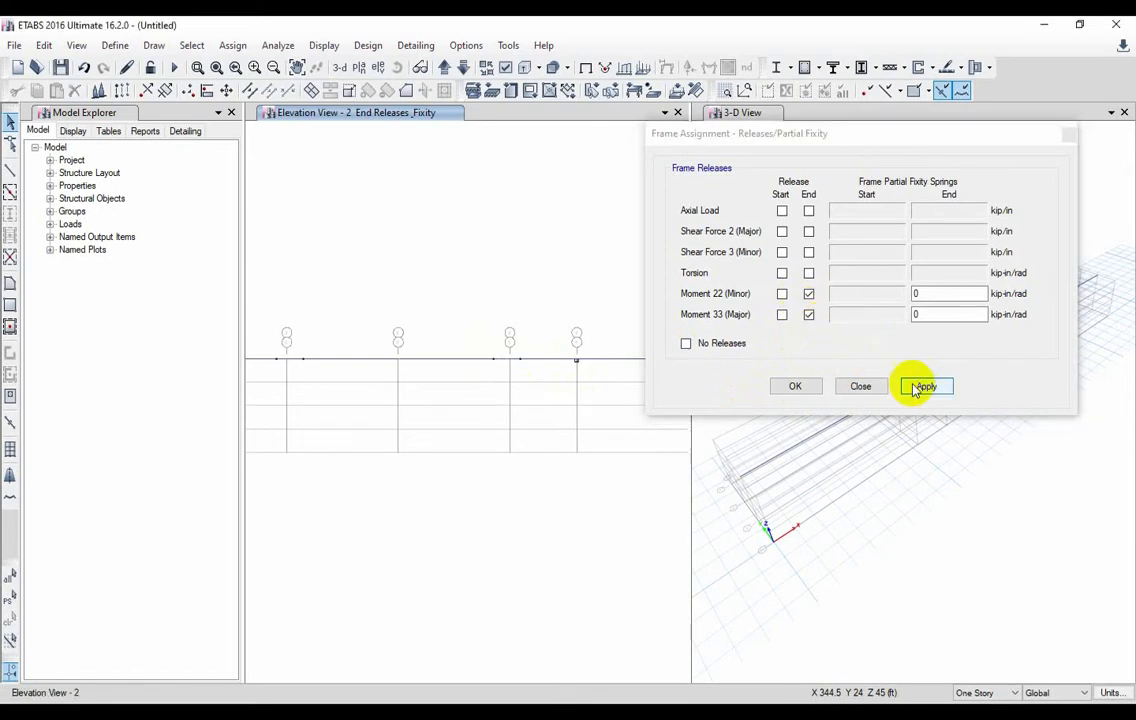
click(795, 386)
scroll(528, 436, down, 4)
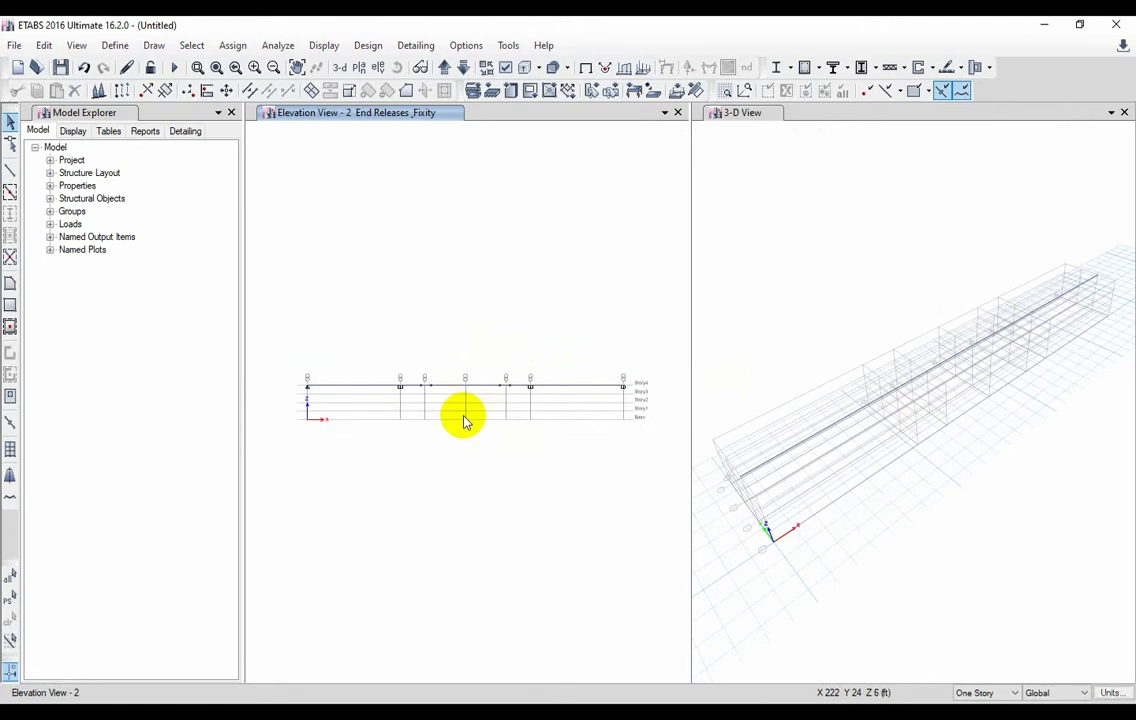
- Save the model as an ETABS model file named tutorial in the E-Tabs folder
key(ctrl+s)
click(185, 336)
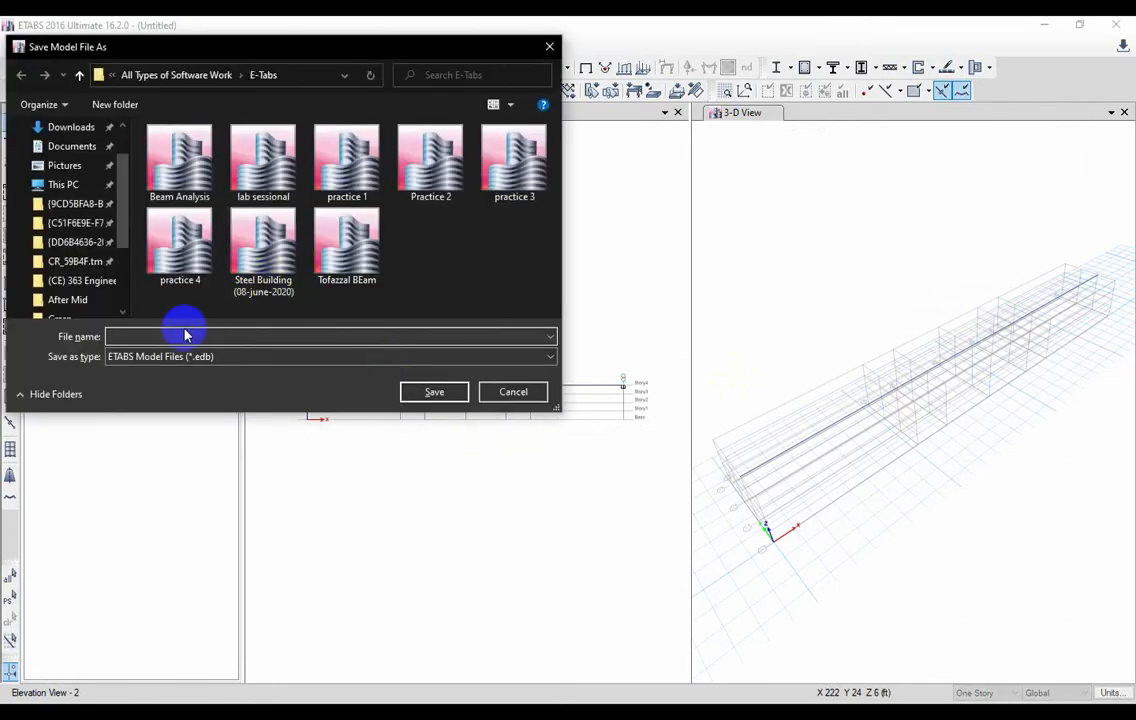
text(tutorial)
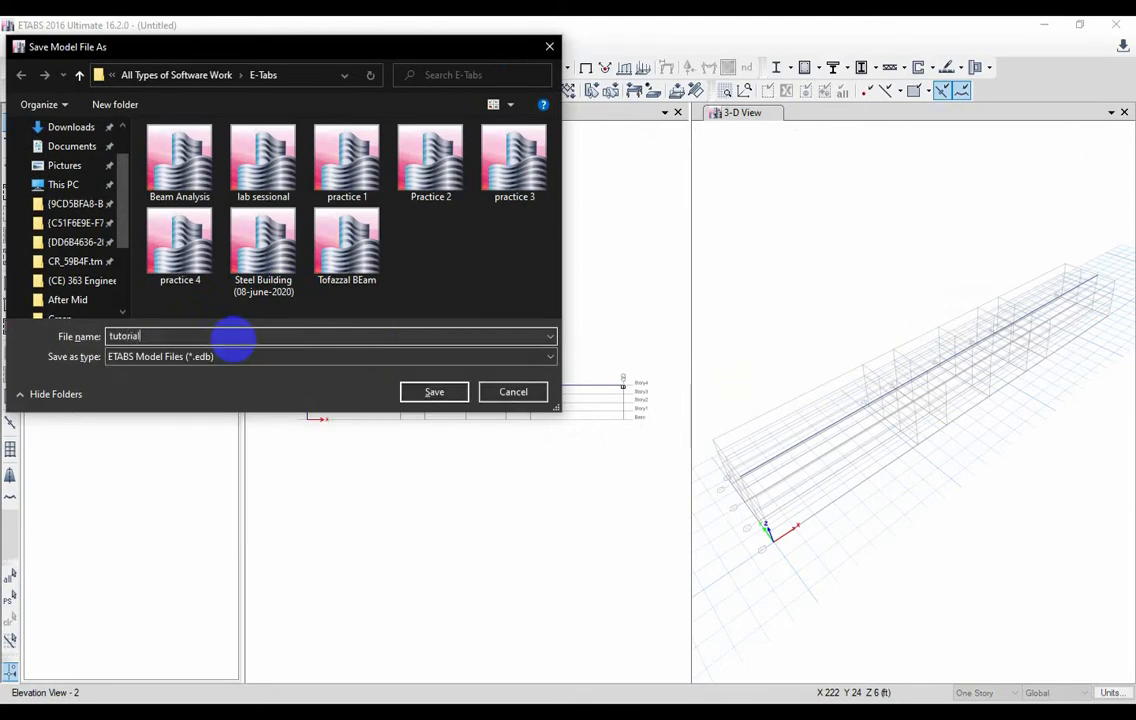
click(428, 391)
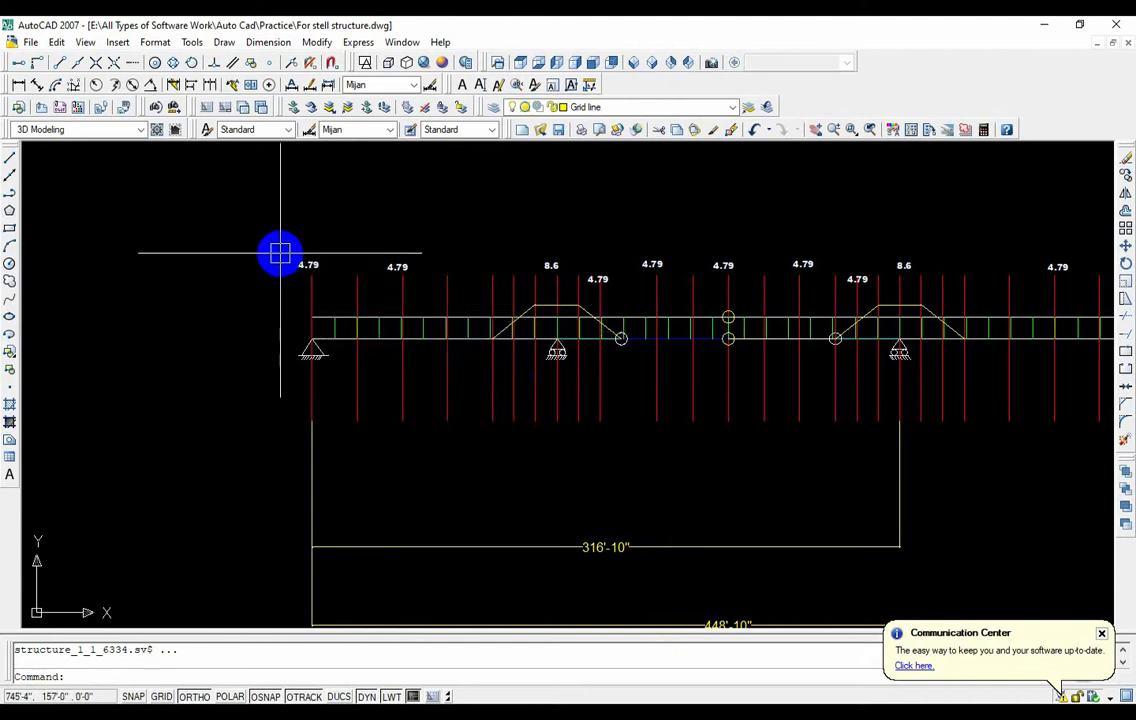
- Examine the loads in the AutoCAD drawing and in the handwritten beam load sketch NAvy.pdf in Foxit Reader
scroll(304, 261, up, 2)
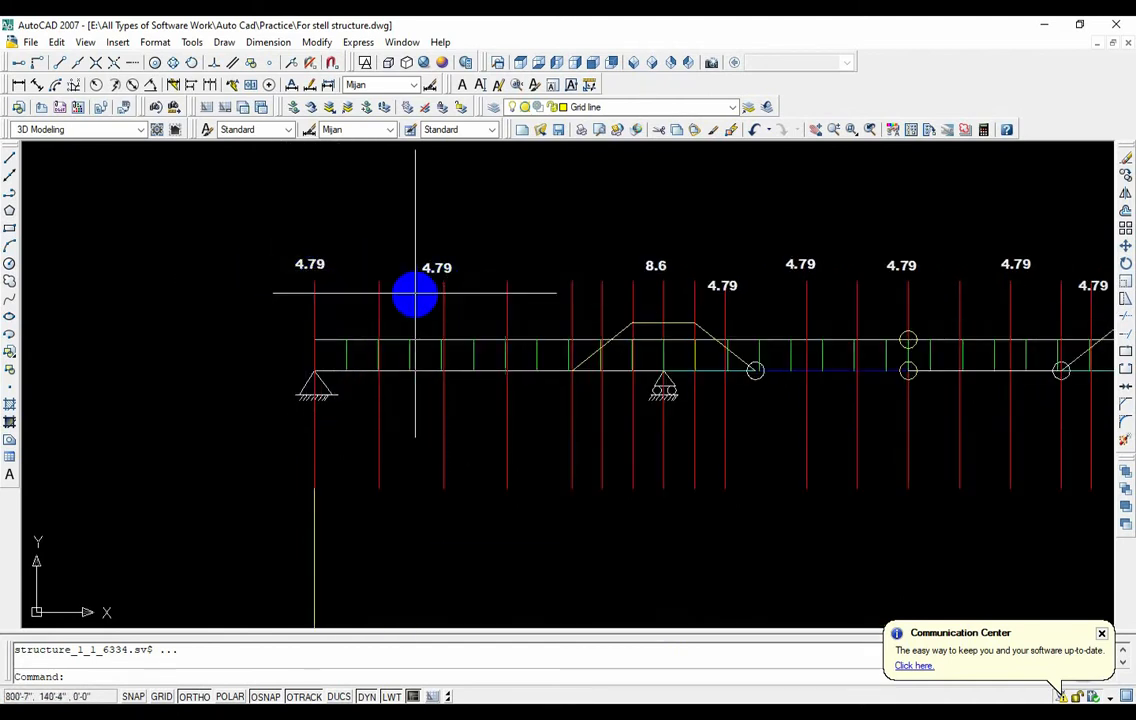
click(796, 712)
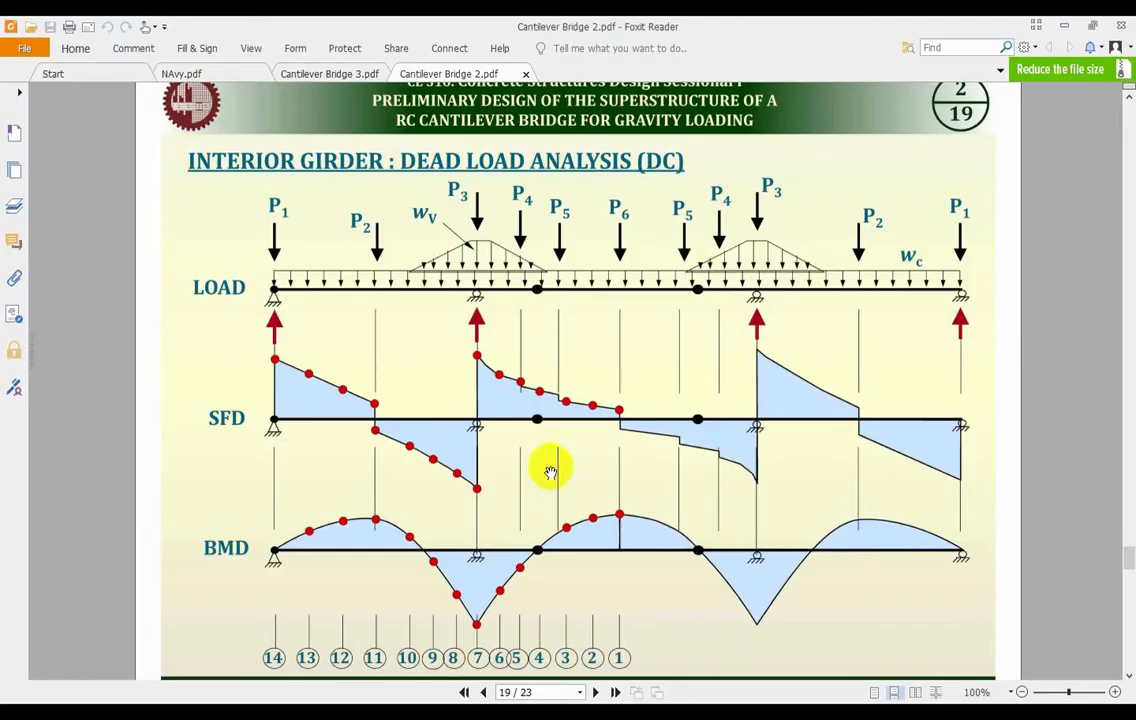
click(339, 76)
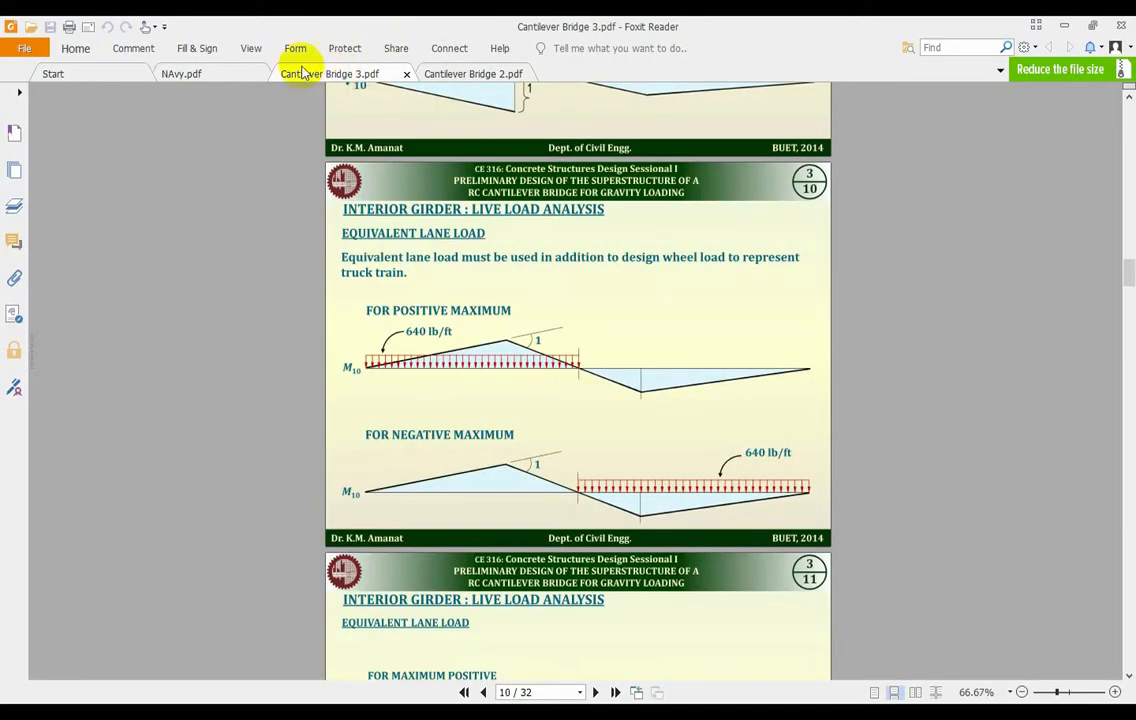
click(232, 73)
scroll(341, 250, down, 2)
scroll(300, 240, up, 2)
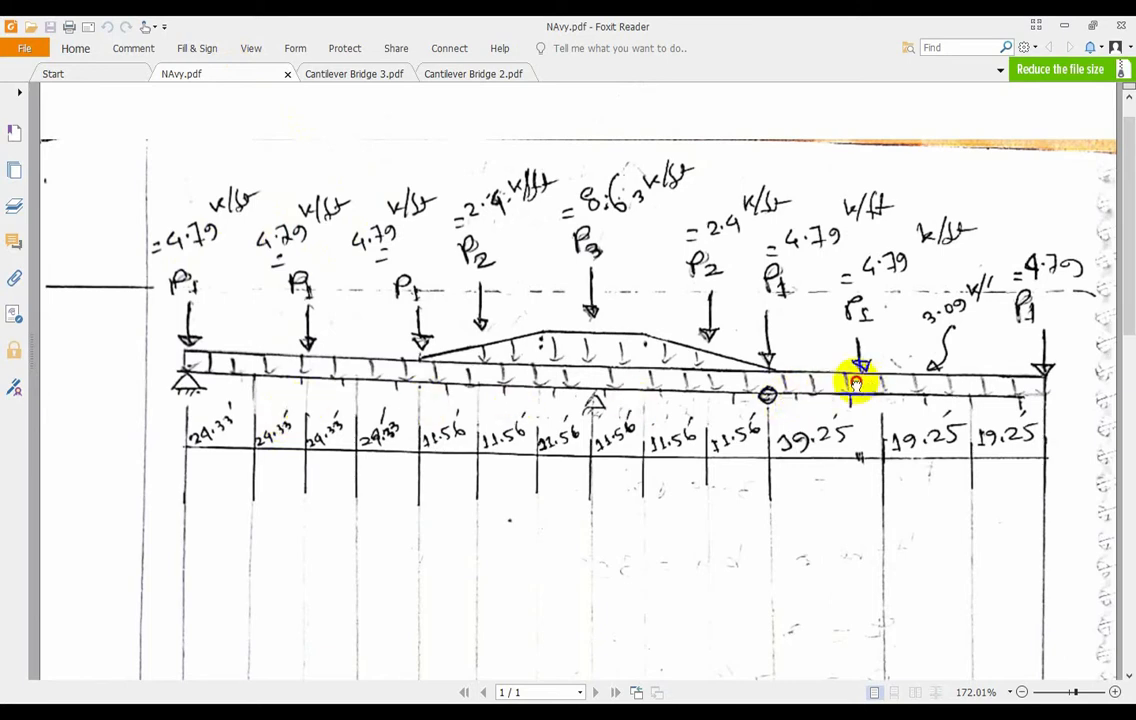
scroll(880, 380, up, 1)
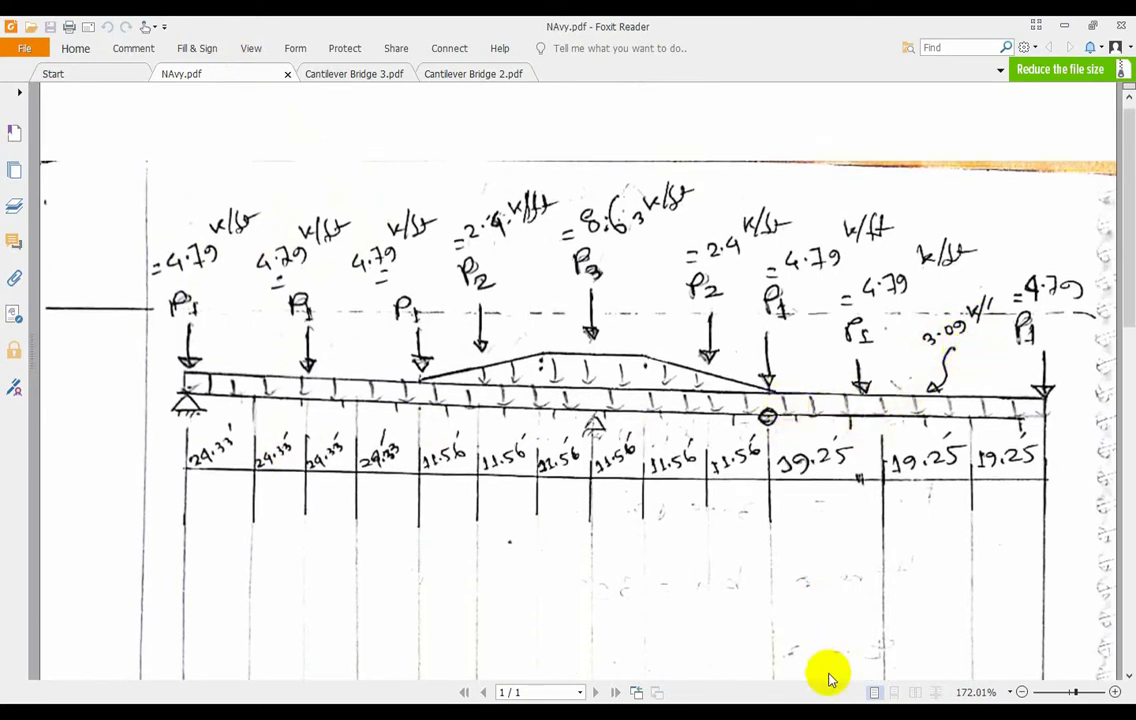
- Switch back to ETABS, select all the Story4 beams and start a distributed frame load assignment with the Live load pattern
click(805, 712)
scroll(383, 388, up, 3)
scroll(427, 408, down, 3)
middle_drag(427, 408, 445, 405)
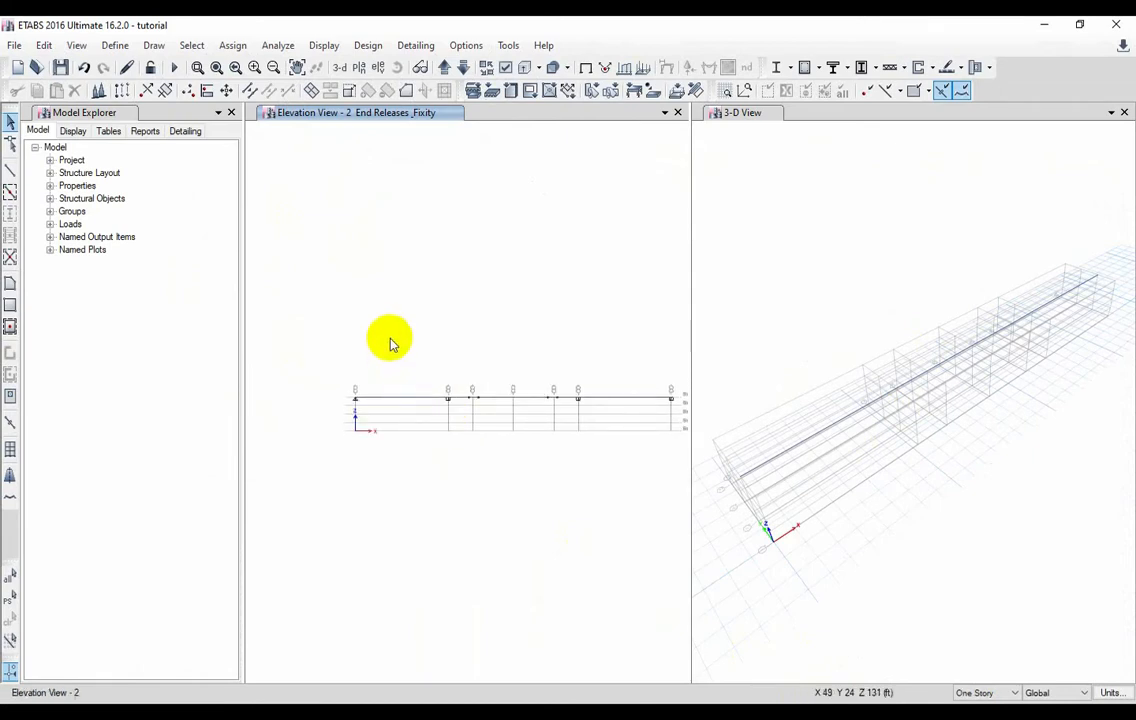
drag(650, 400, 410, 381)
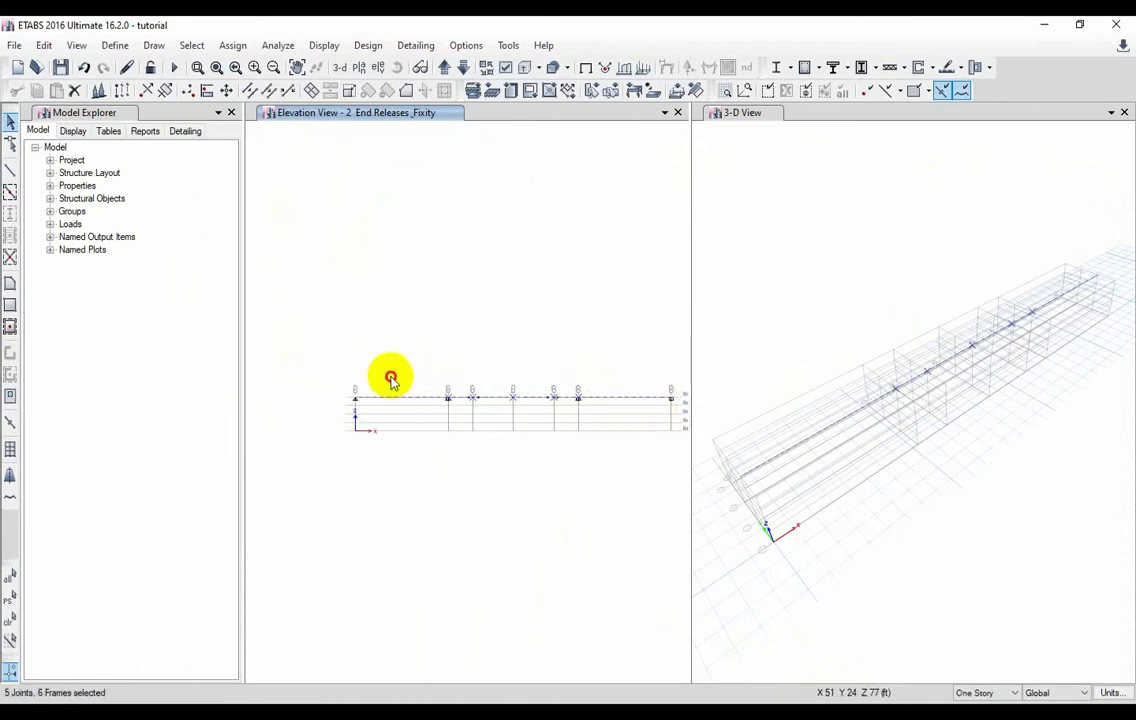
click(232, 46)
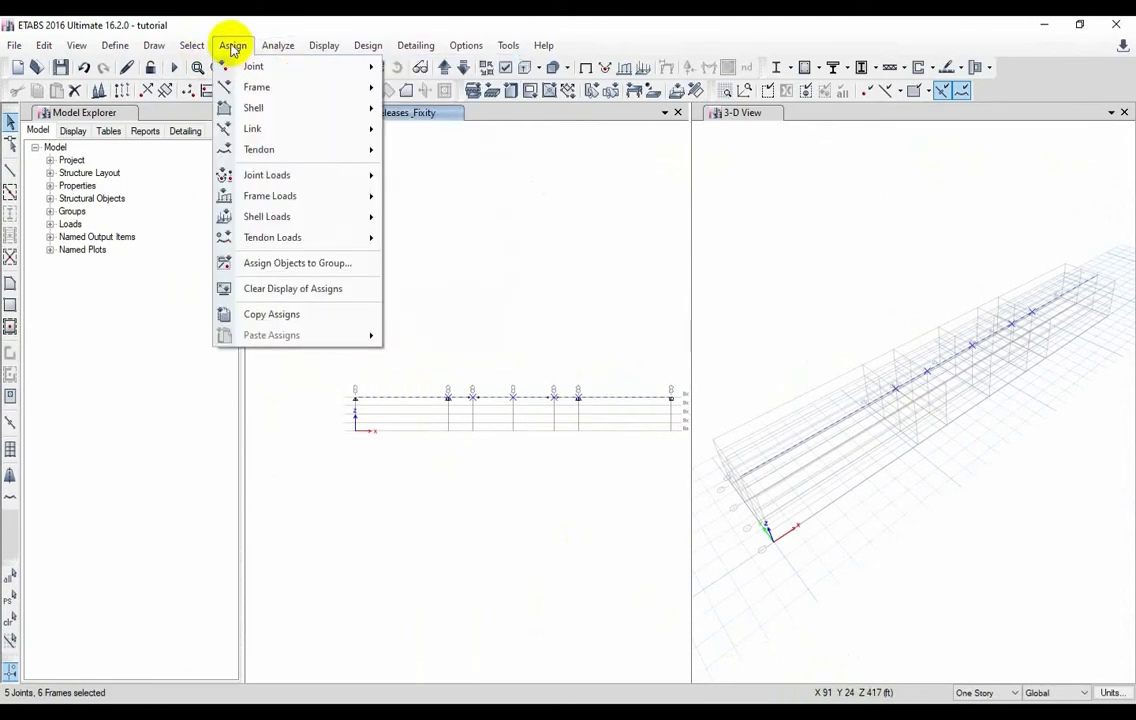
mouse_move(313, 100)
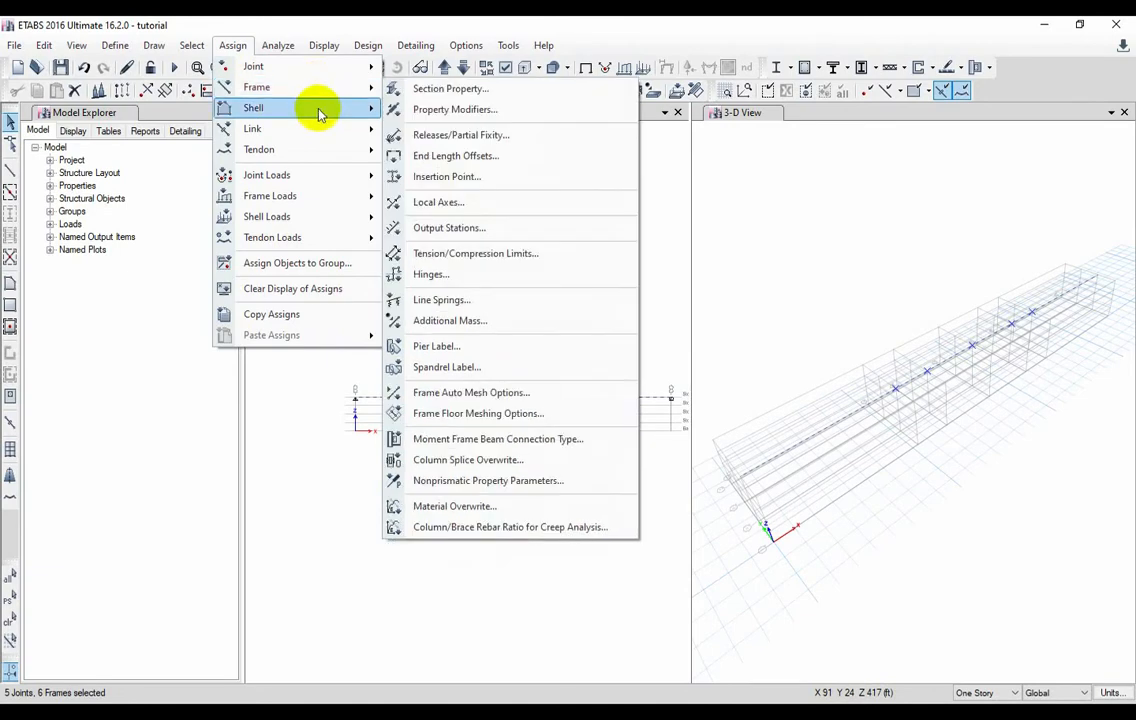
mouse_move(310, 207)
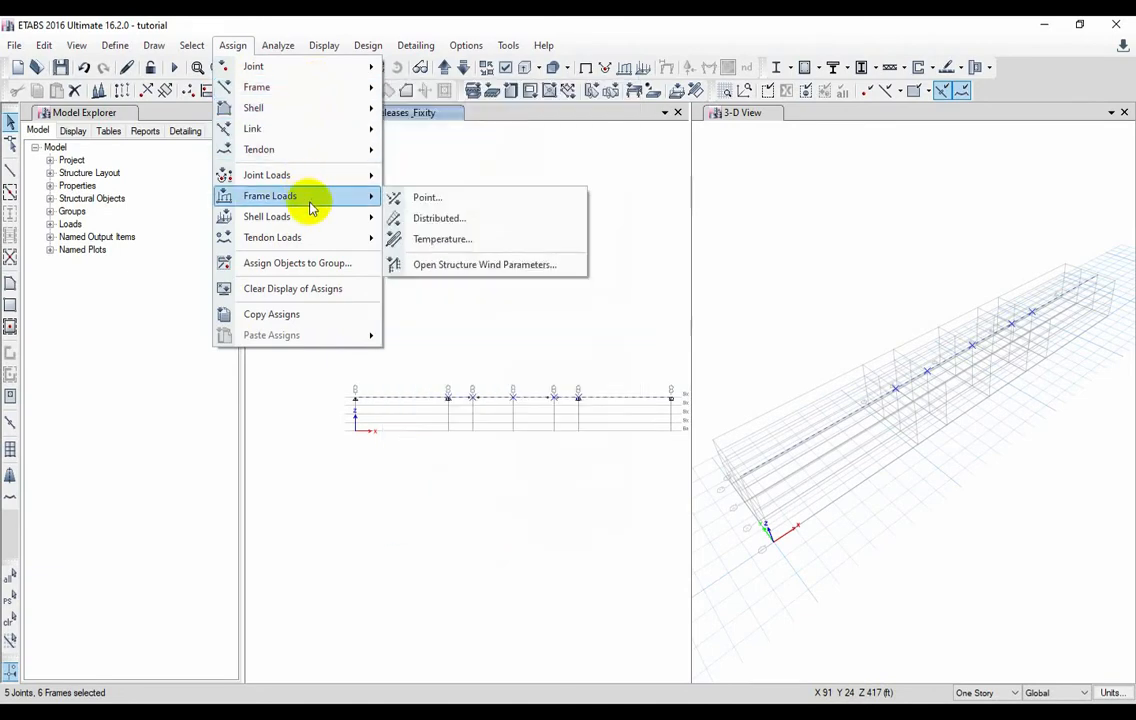
click(455, 218)
drag(520, 236, 832, 116)
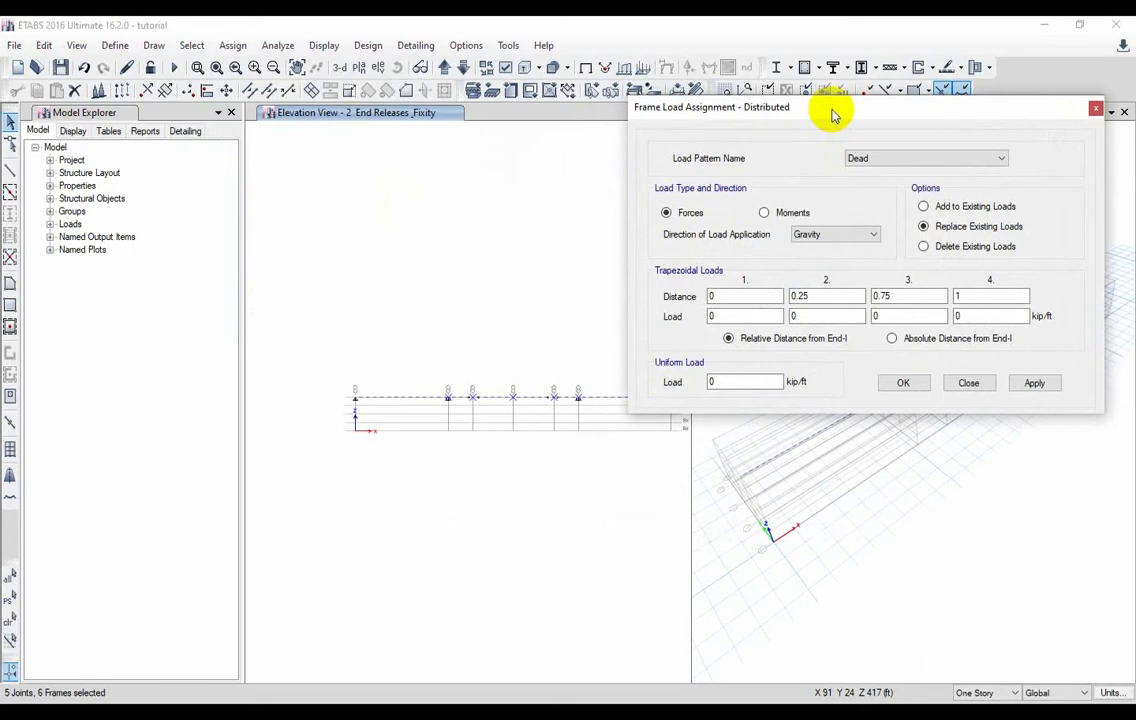
click(885, 156)
click(863, 181)
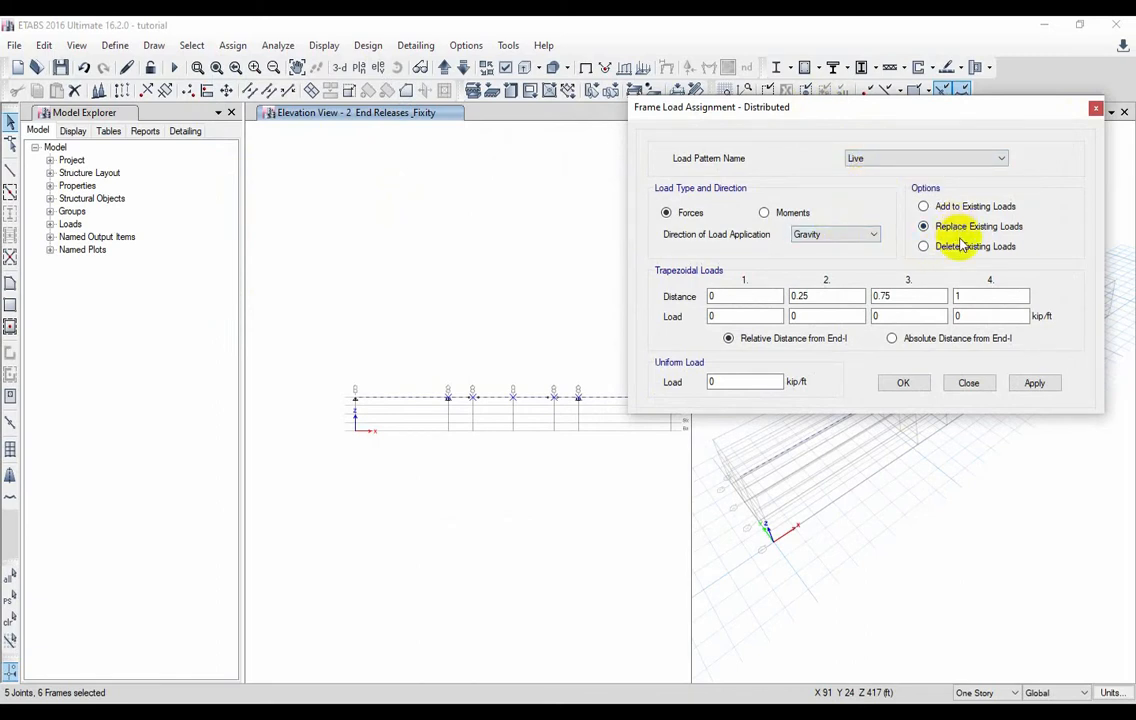
- Apply a uniform gravity load of 3.09 kip/ft from the load sketch, setting the second and third trapezoidal distances to 0
click(752, 381)
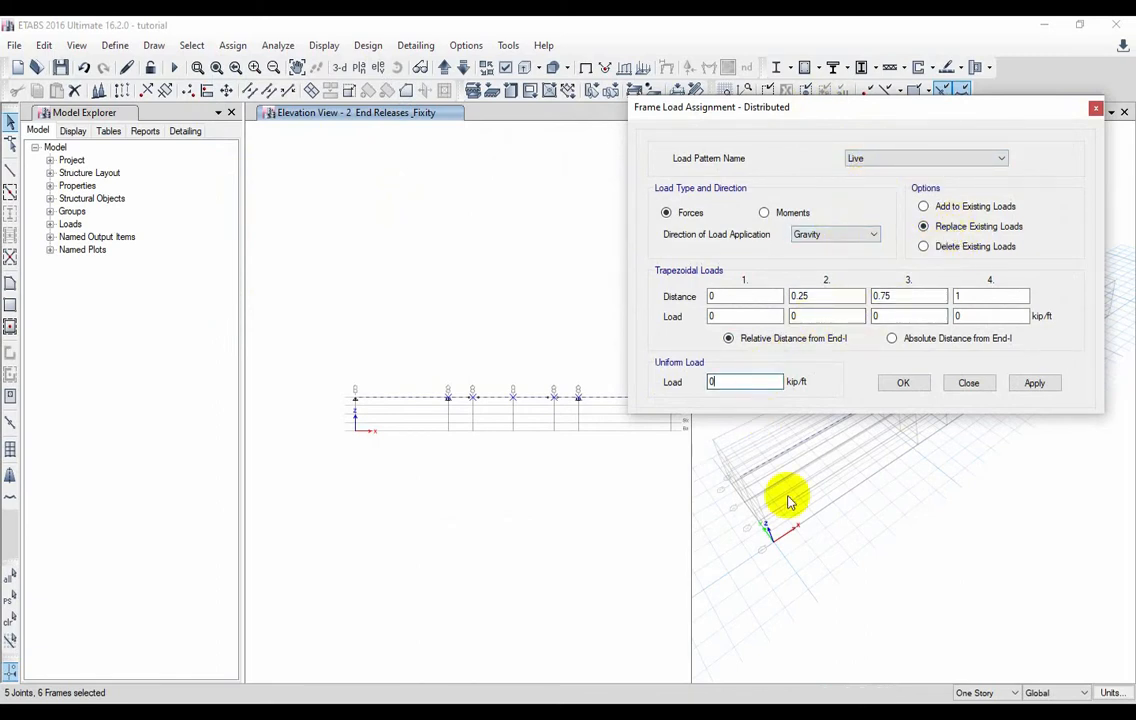
key(alt+Tab)
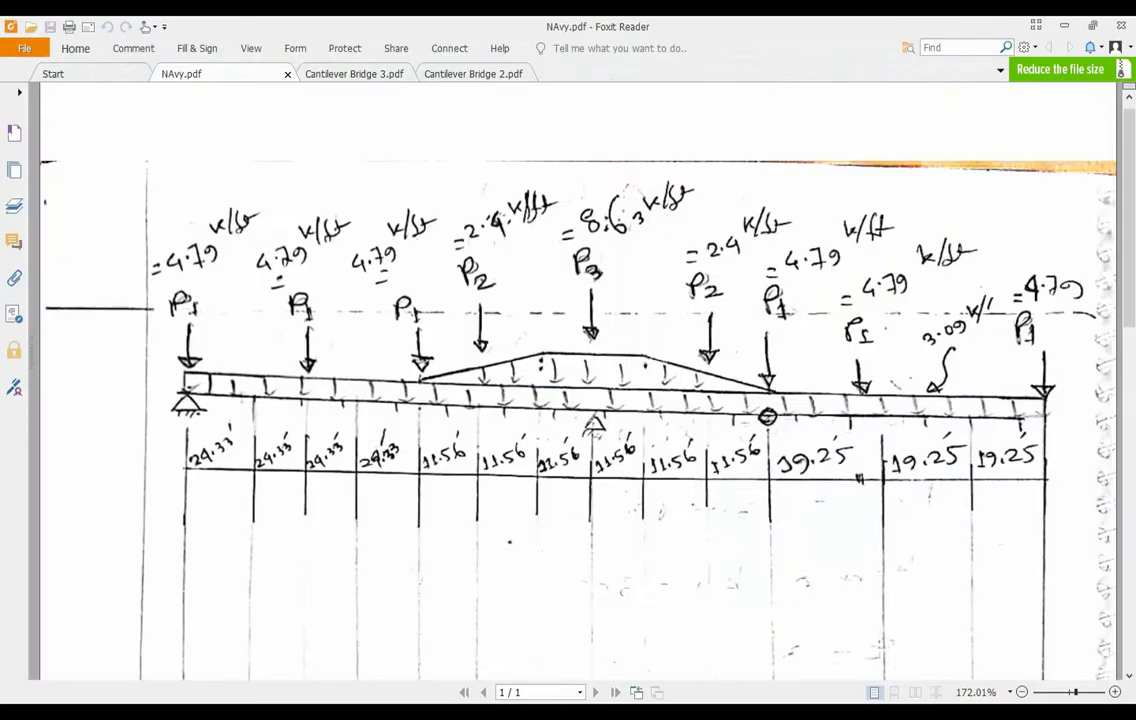
key(alt+Tab)
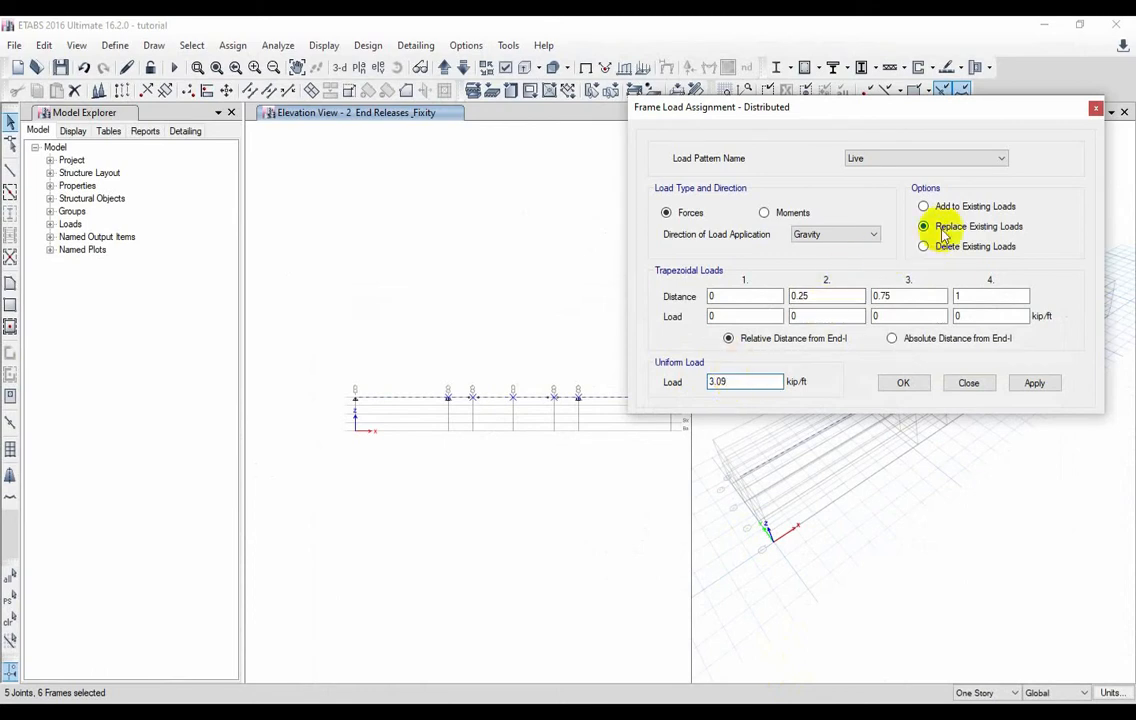
drag(903, 297, 775, 299)
text(0)
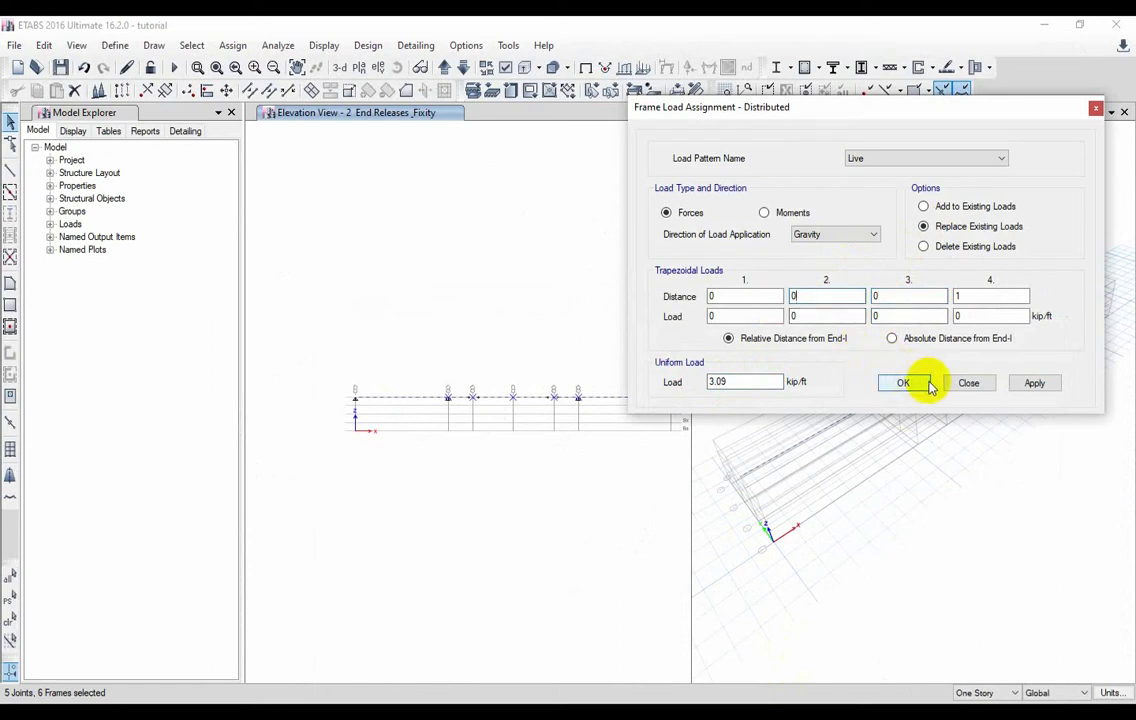
click(1035, 385)
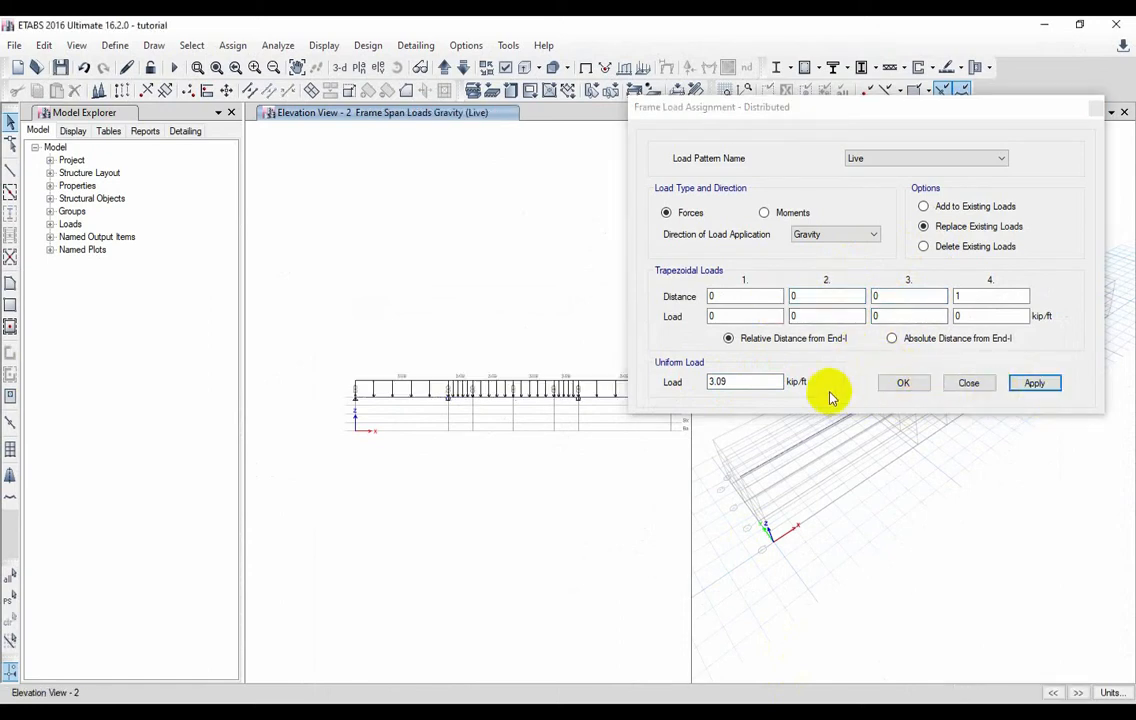
- Finish the distributed load assignment and switch to the load sketch NAvy.pdf in Foxit Reader
click(904, 383)
middle_drag(565, 451, 513, 425)
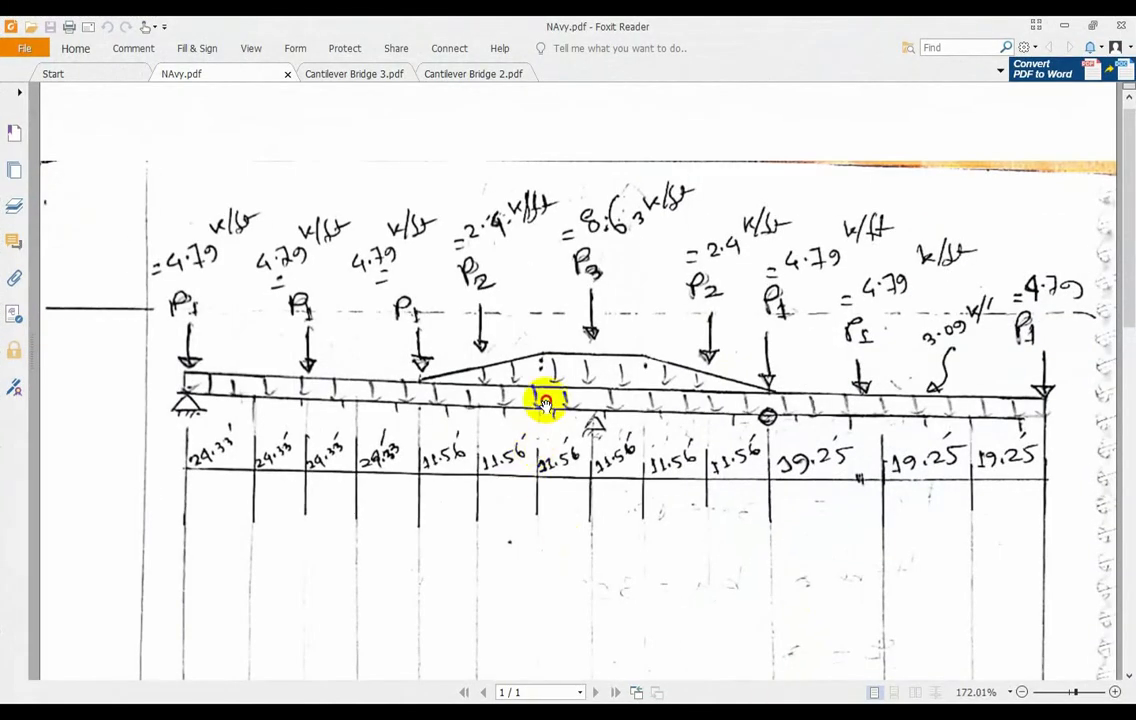
click(567, 367)
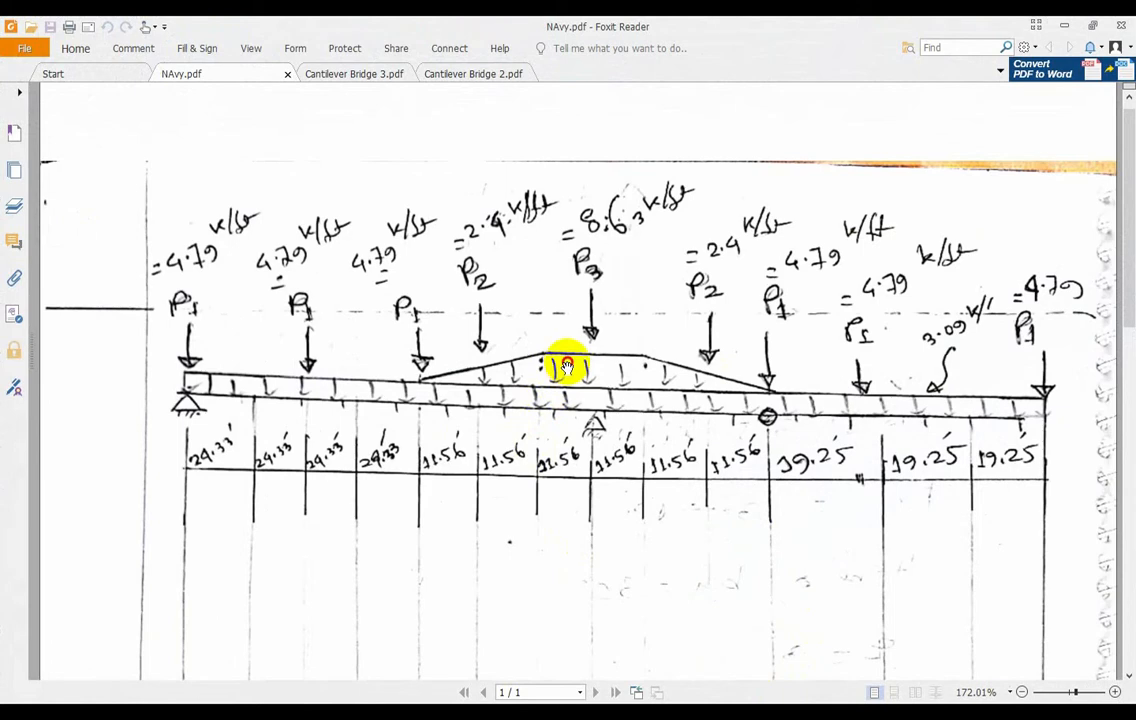
- Mark the uniform load, the trapezoidal load and the P1 and P2 arrows on the load sketch with the Pencil tool
click(197, 46)
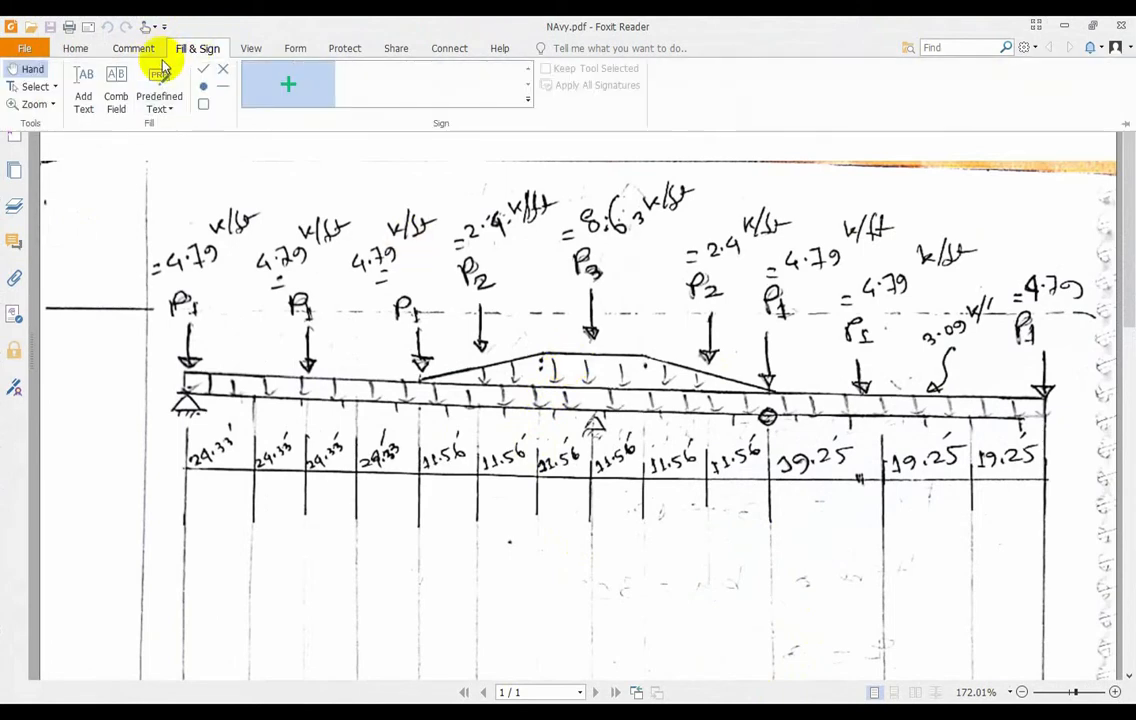
click(135, 49)
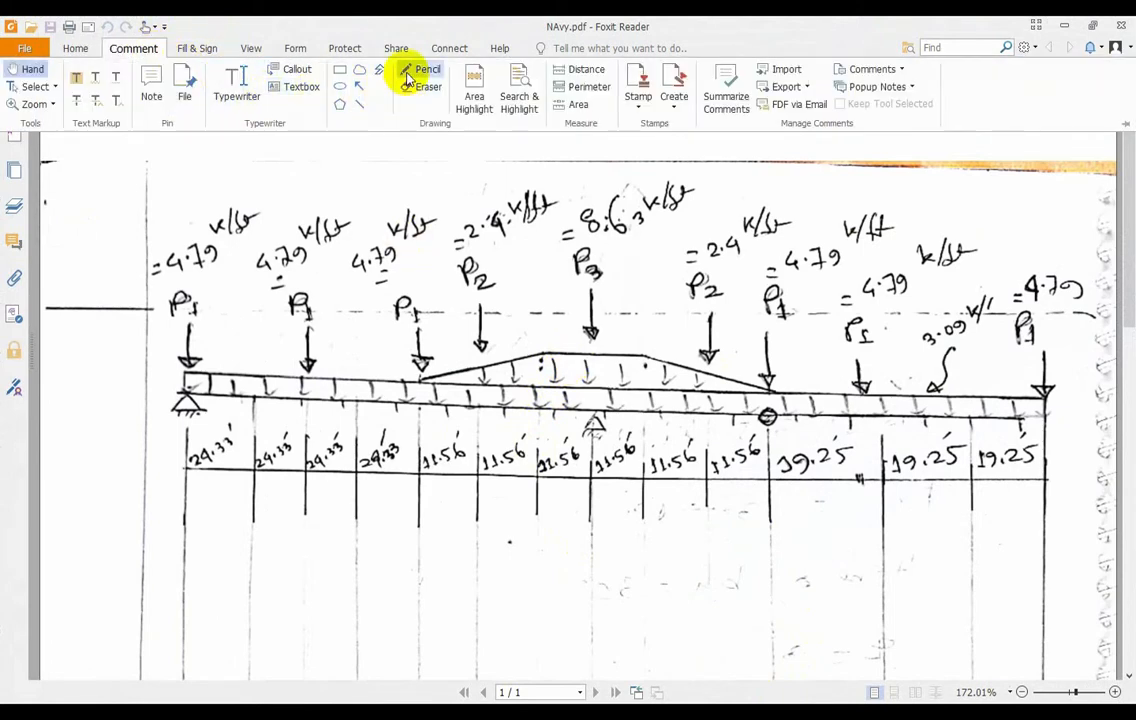
click(420, 70)
mouse_move(224, 376)
mouse_down()
mouse_move(287, 398)
mouse_move(236, 375)
mouse_up()
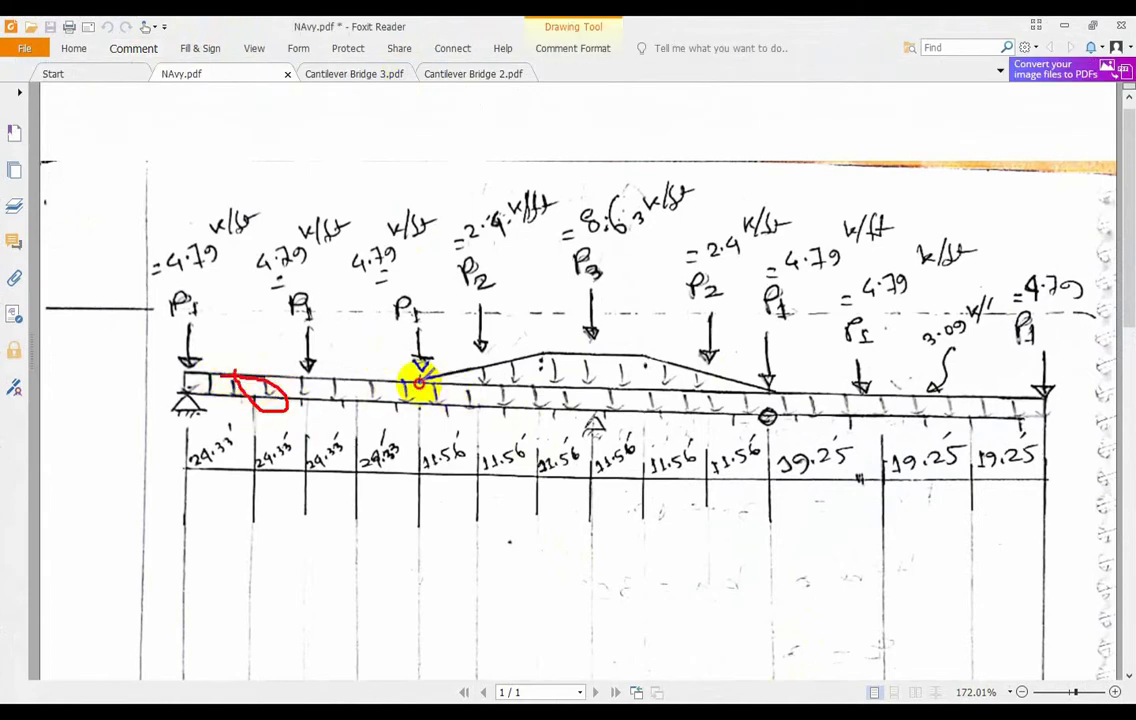
mouse_move(420, 383)
mouse_down()
mouse_move(507, 362)
mouse_move(635, 357)
mouse_move(723, 385)
mouse_move(621, 400)
mouse_move(420, 382)
mouse_up()
mouse_move(415, 335)
mouse_down()
mouse_move(423, 363)
mouse_move(436, 363)
mouse_up()
mouse_move(304, 309)
mouse_down()
mouse_move(308, 358)
mouse_move(338, 352)
mouse_up()
drag(477, 309, 480, 342)
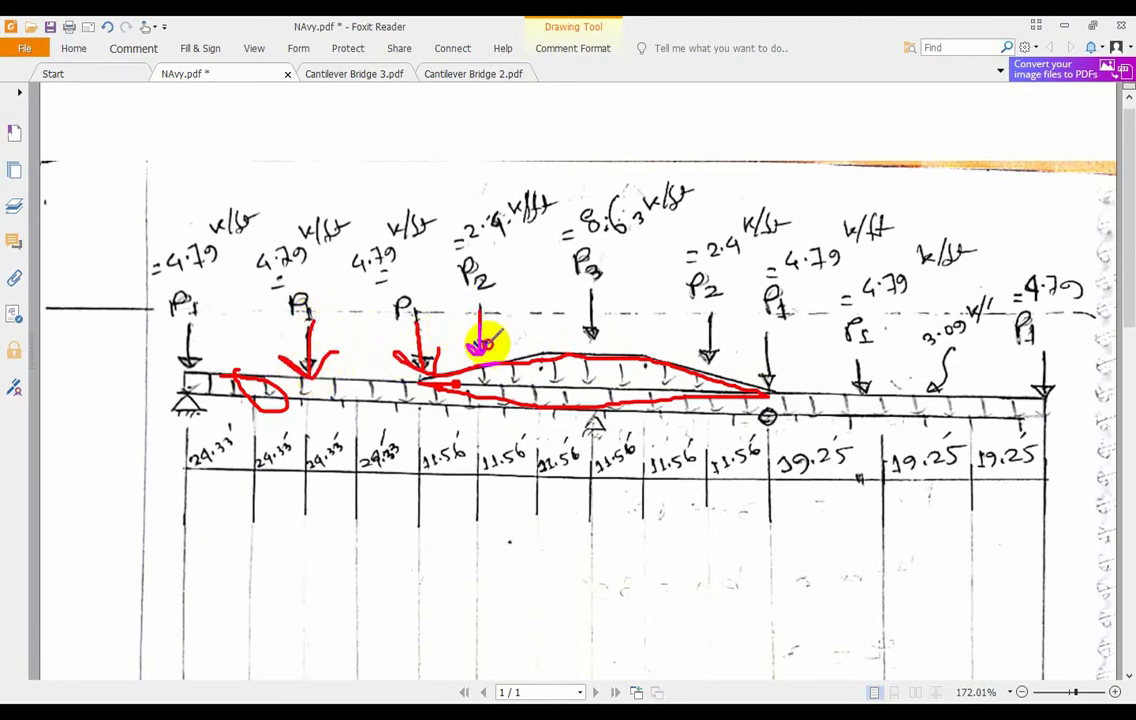
scroll(654, 385, down, 3)
scroll(654, 388, up, 2)
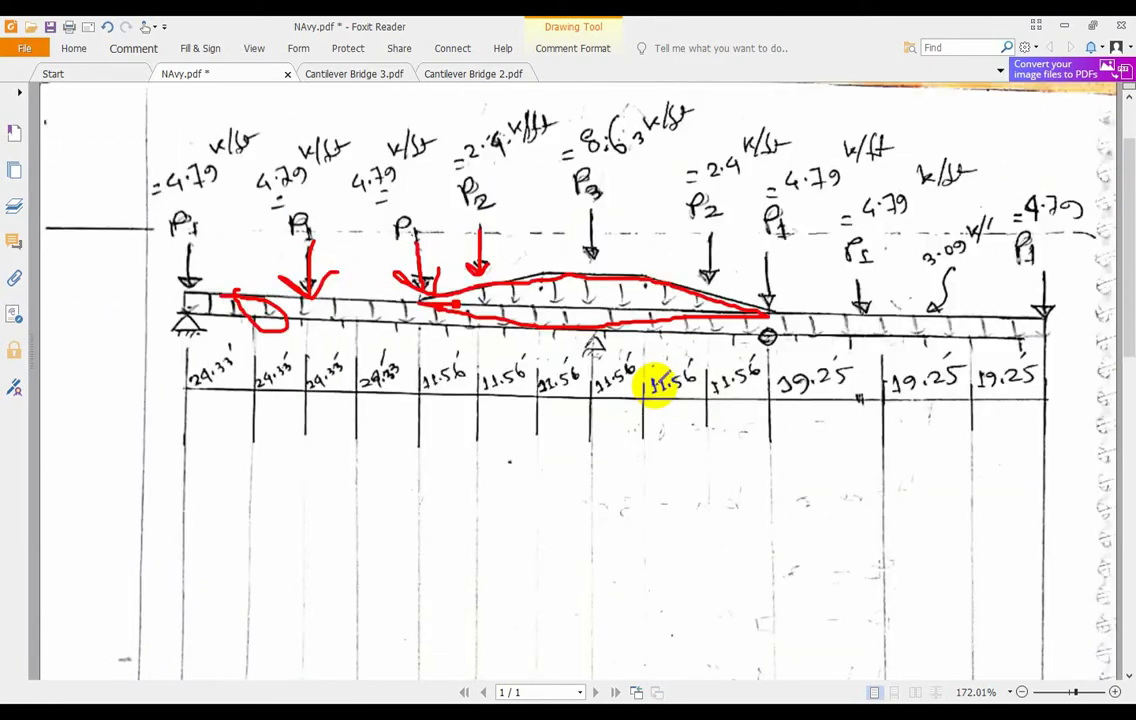
- Draw an arrow at the first support on the sketch and circle its P1 label and 4.79 value
drag(545, 324, 522, 333)
mouse_move(206, 242)
mouse_down()
mouse_move(190, 258)
mouse_move(216, 228)
mouse_move(172, 200)
mouse_up()
drag(186, 308, 186, 359)
click(175, 323)
mouse_move(175, 158)
mouse_down()
mouse_move(223, 183)
mouse_move(178, 151)
mouse_move(161, 162)
mouse_up()
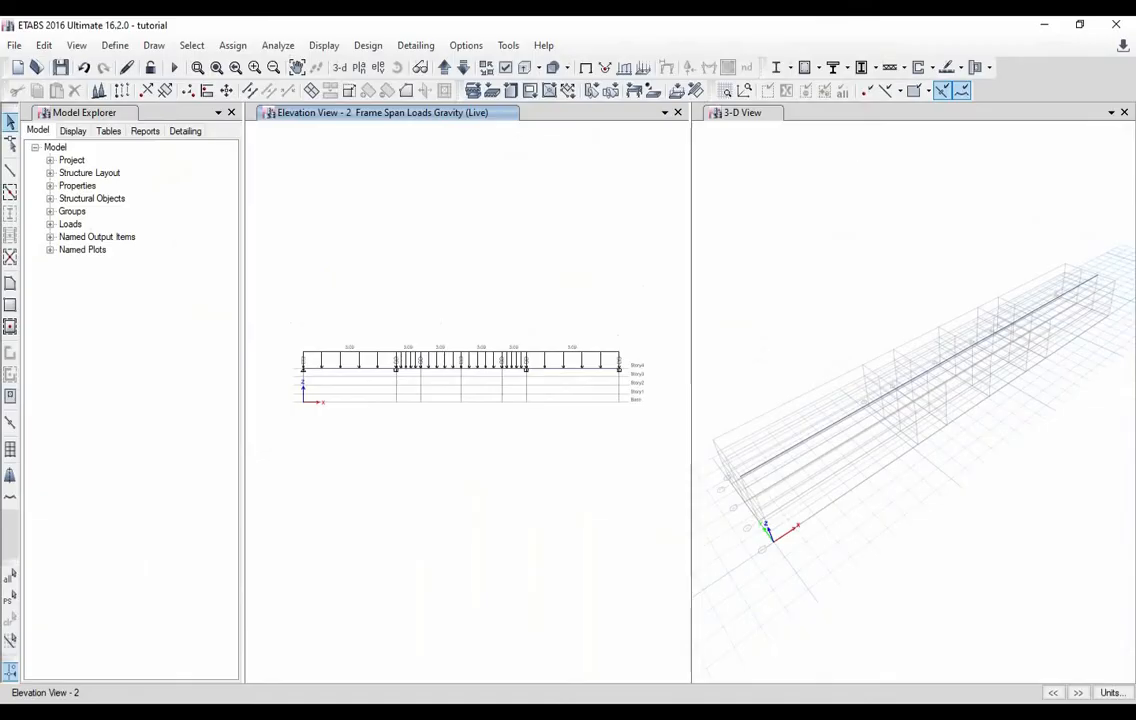
- Switch back to ETABS, start a point frame load assignment, select the first span's beam and use absolute distances from End-I
middle_drag(373, 413, 430, 405)
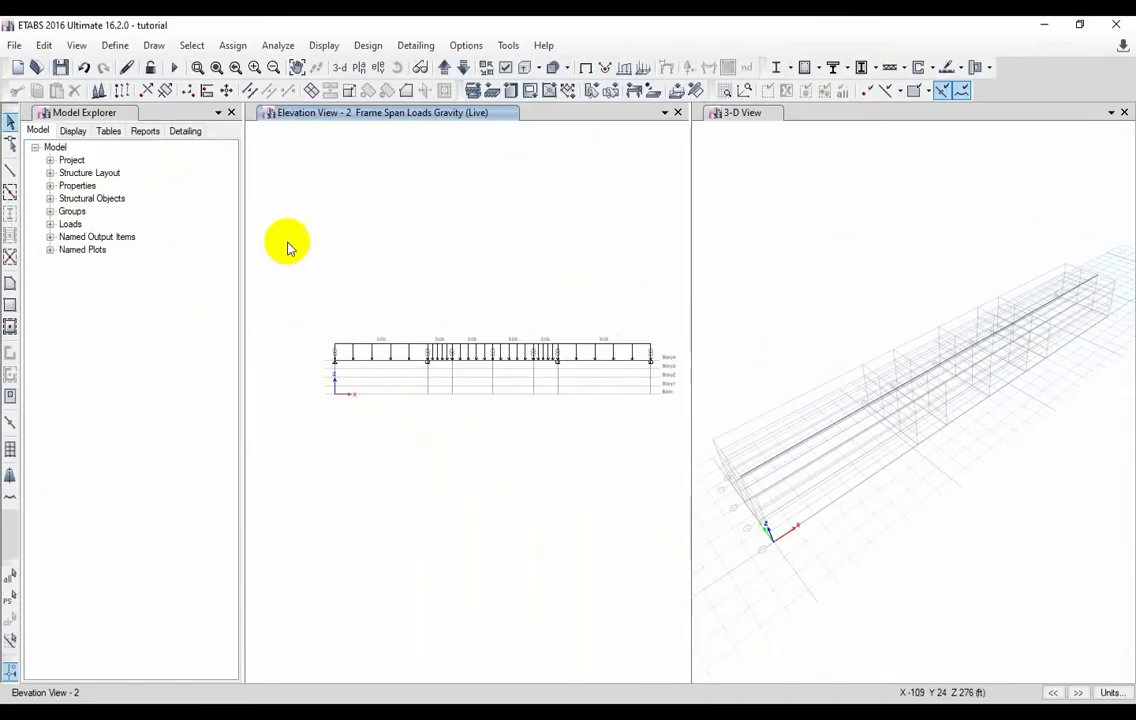
click(232, 46)
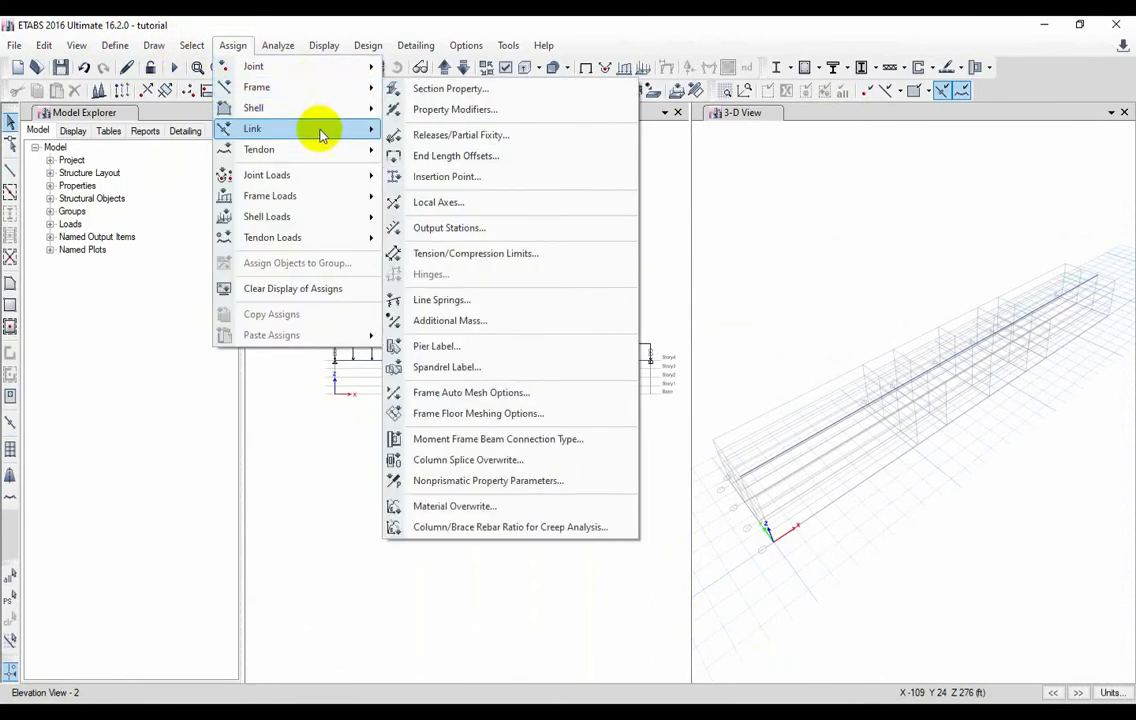
mouse_move(320, 197)
click(420, 200)
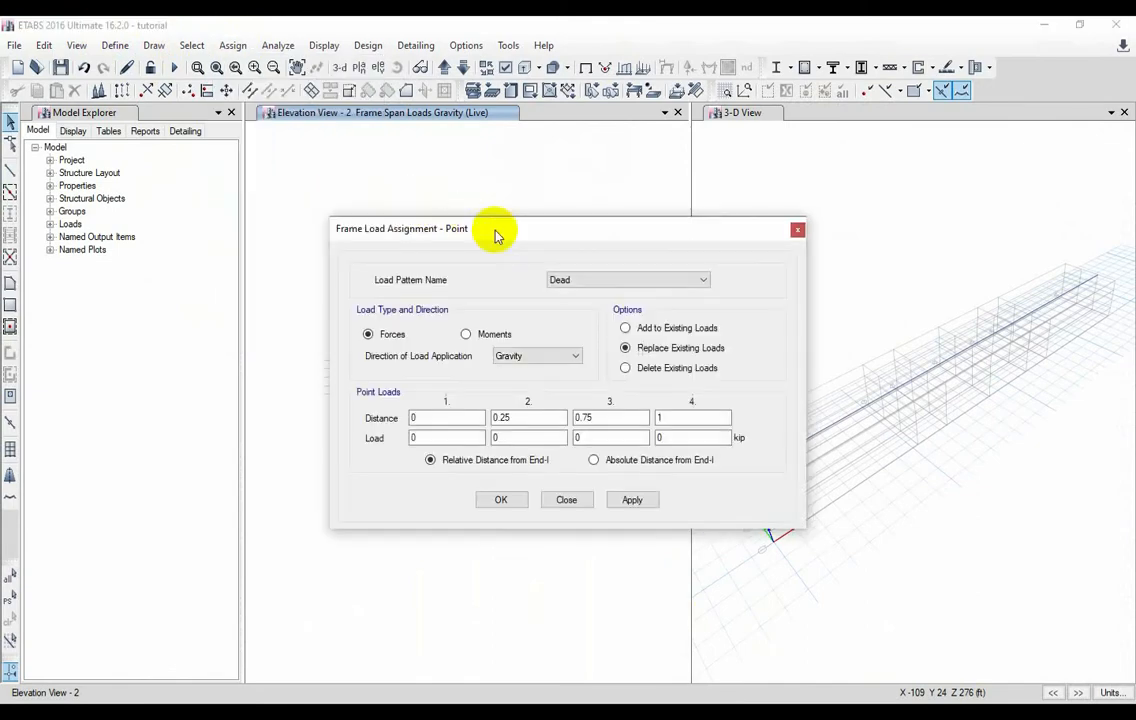
drag(527, 236, 783, 128)
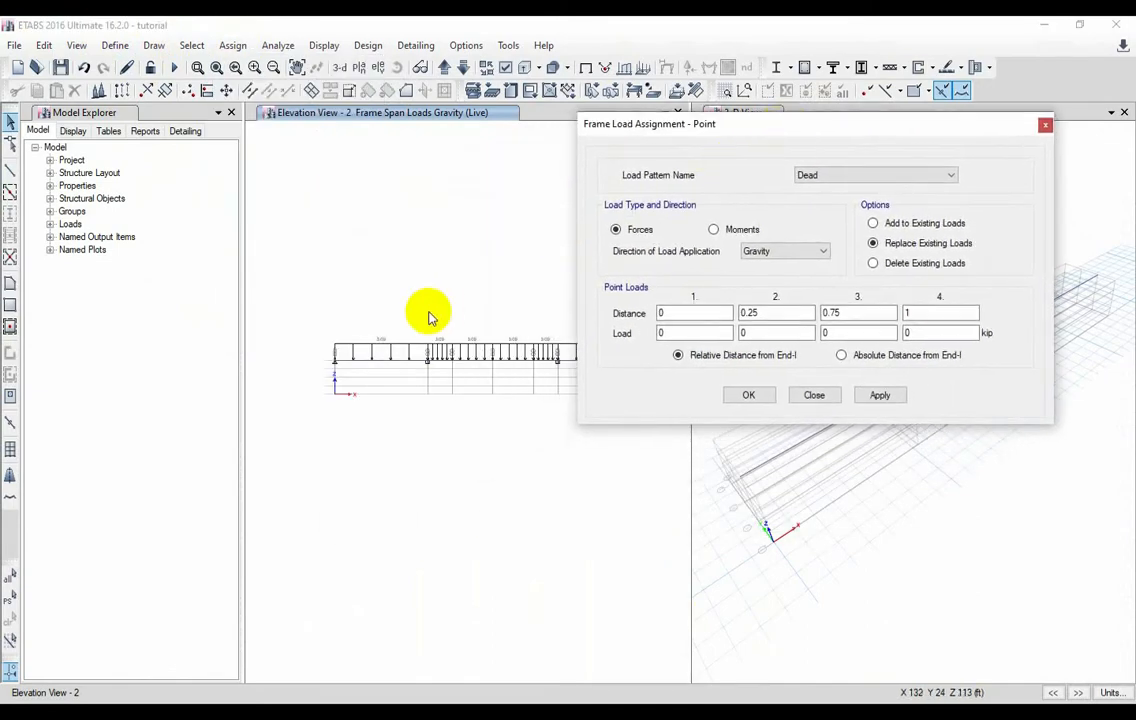
click(402, 358)
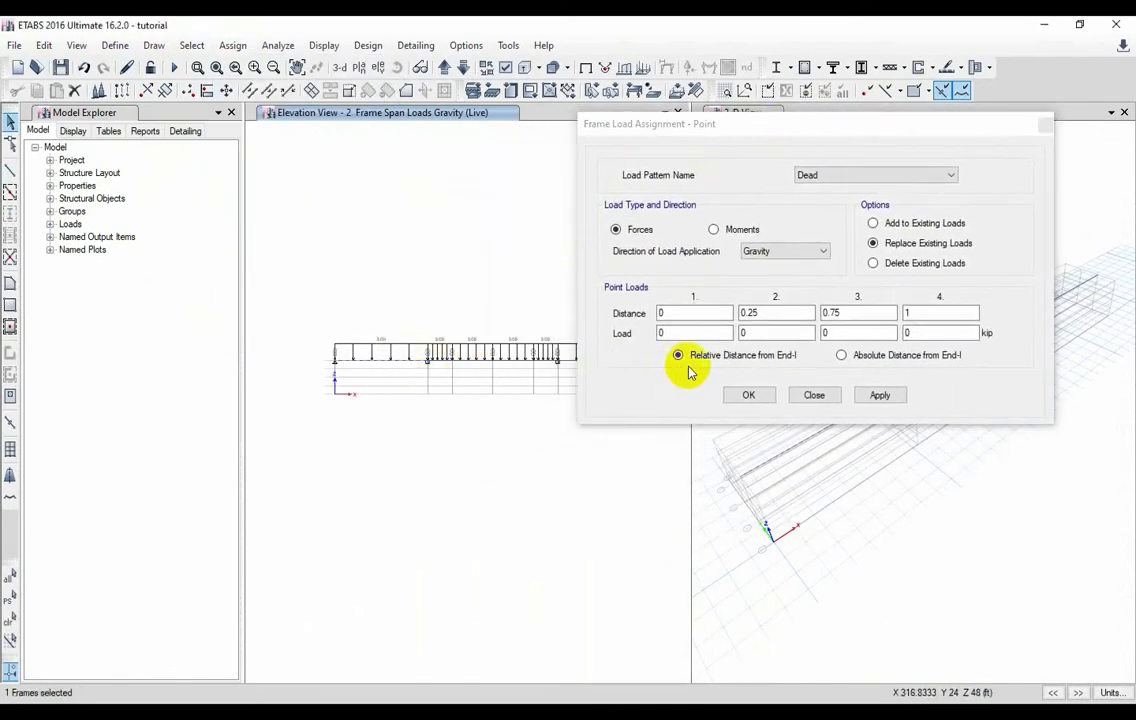
click(862, 357)
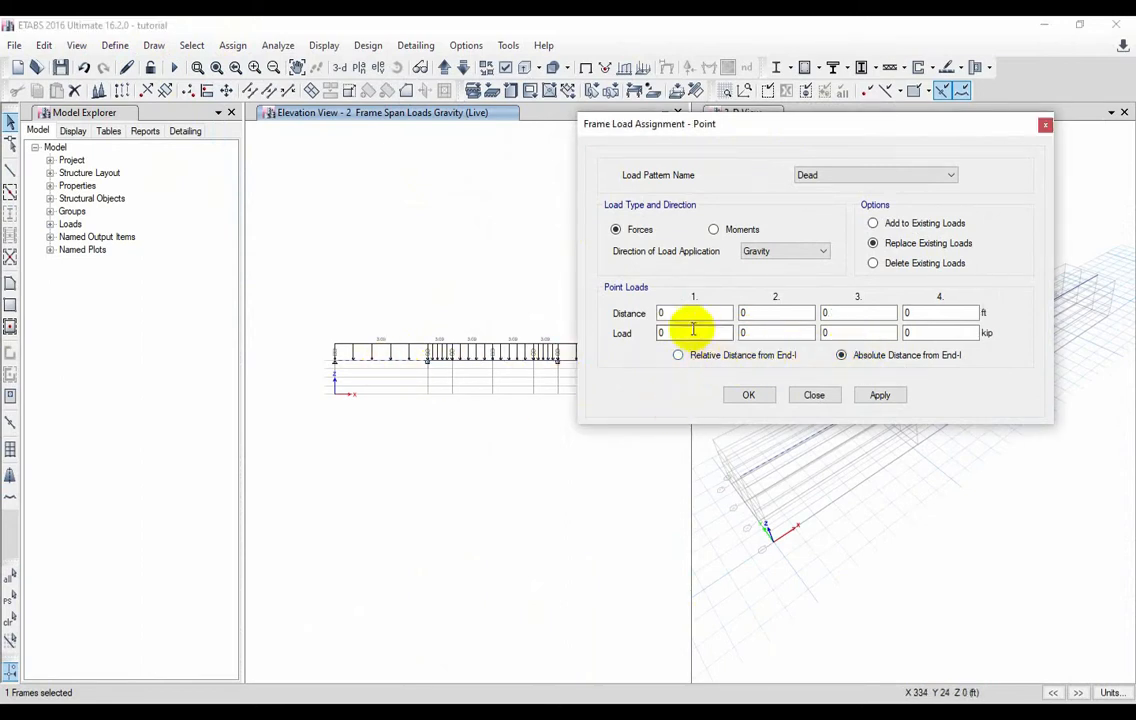
- Return to the load sketch in Foxit Reader and erase the red pencil marks
key(alt+Tab)
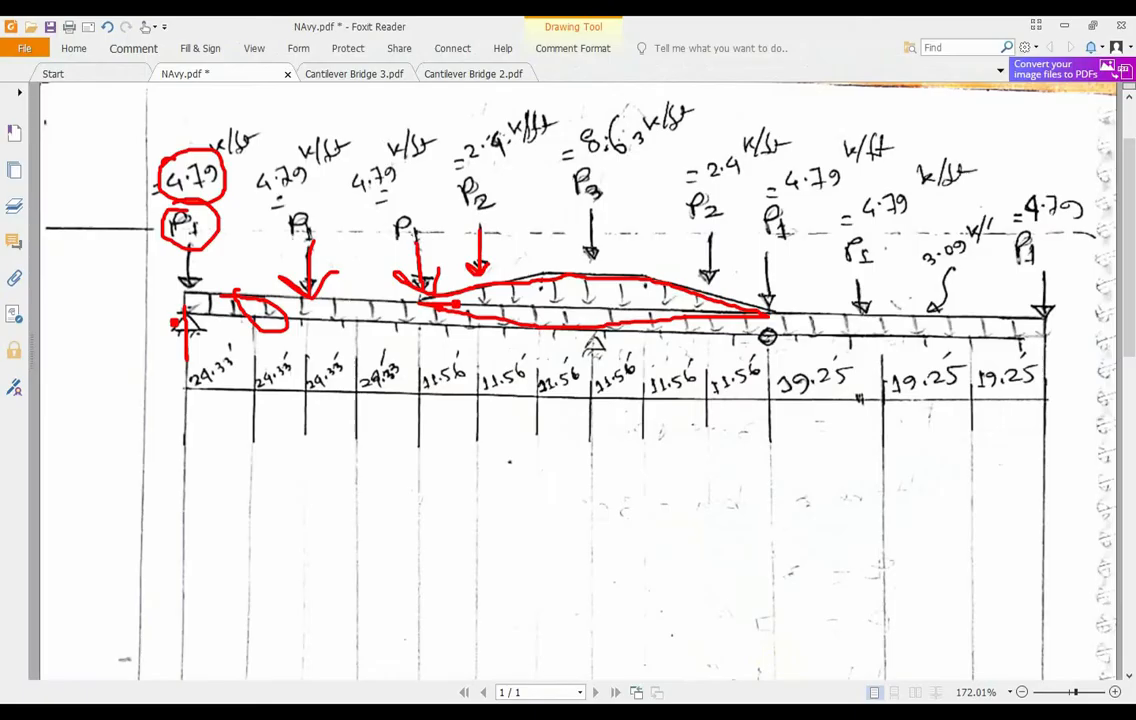
click(195, 50)
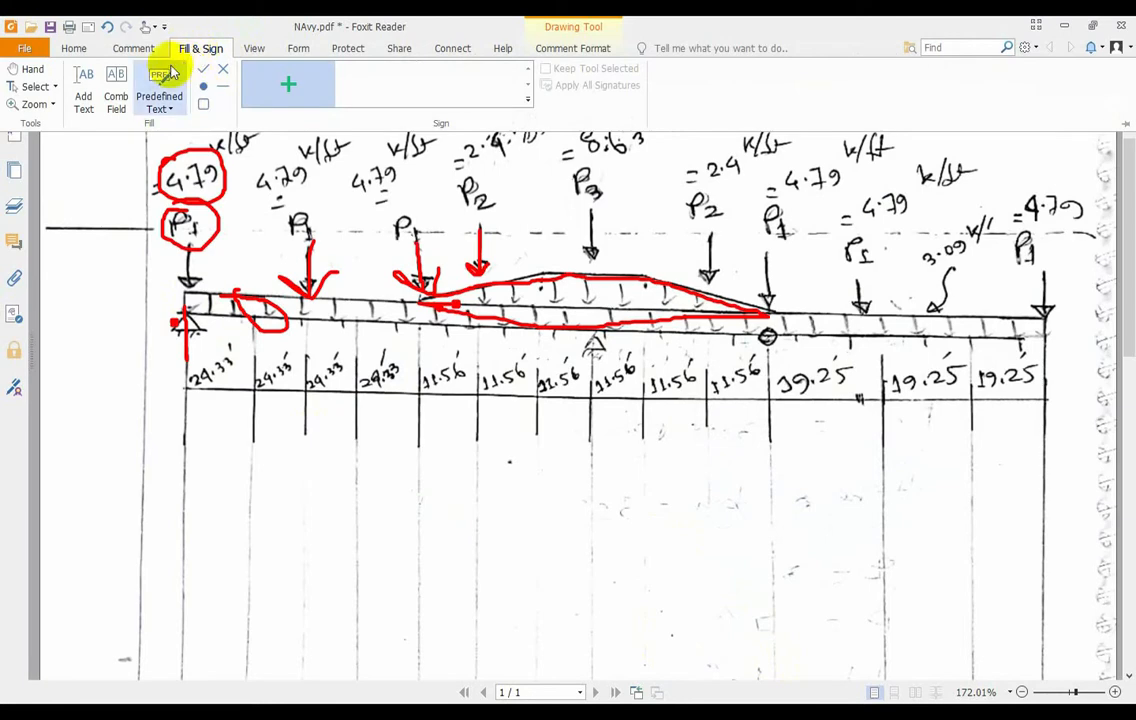
click(148, 28)
click(131, 50)
click(131, 50)
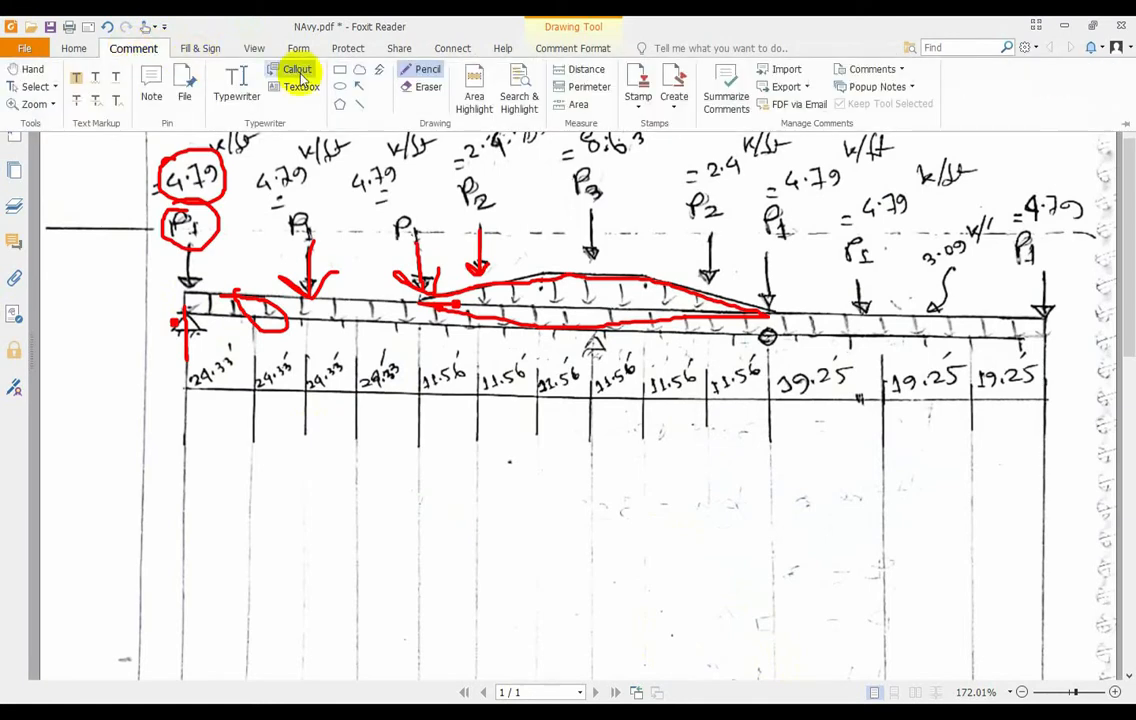
click(406, 80)
mouse_move(467, 318)
mouse_down()
mouse_move(480, 332)
mouse_move(600, 298)
mouse_move(275, 258)
mouse_move(415, 298)
mouse_move(425, 240)
mouse_move(305, 235)
mouse_move(185, 265)
mouse_move(260, 347)
mouse_move(290, 275)
mouse_move(205, 248)
mouse_move(182, 182)
mouse_move(223, 246)
mouse_move(172, 233)
mouse_move(178, 333)
mouse_move(190, 228)
mouse_move(505, 279)
mouse_move(728, 283)
mouse_move(477, 233)
mouse_move(261, 292)
mouse_move(195, 305)
mouse_move(172, 297)
mouse_move(203, 314)
mouse_move(205, 240)
mouse_up()
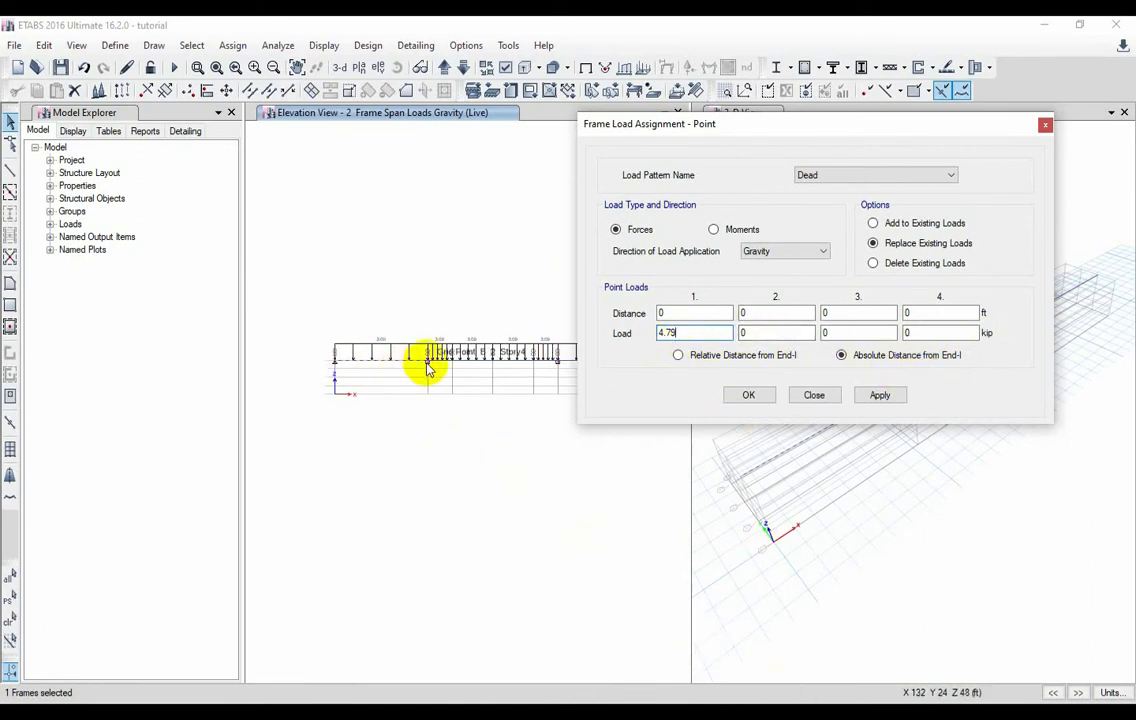
- Switch to the AutoCAD drawing and add a linear dimension from the first support's grid line to the second 4.79 load
click(728, 712)
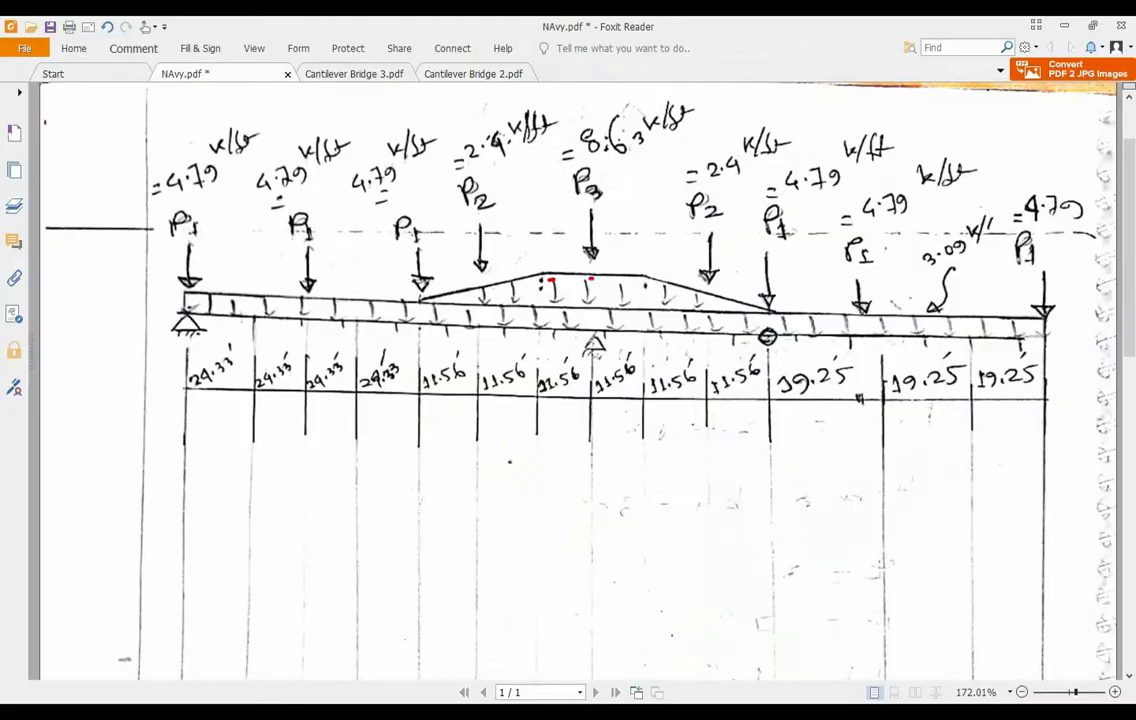
click(738, 712)
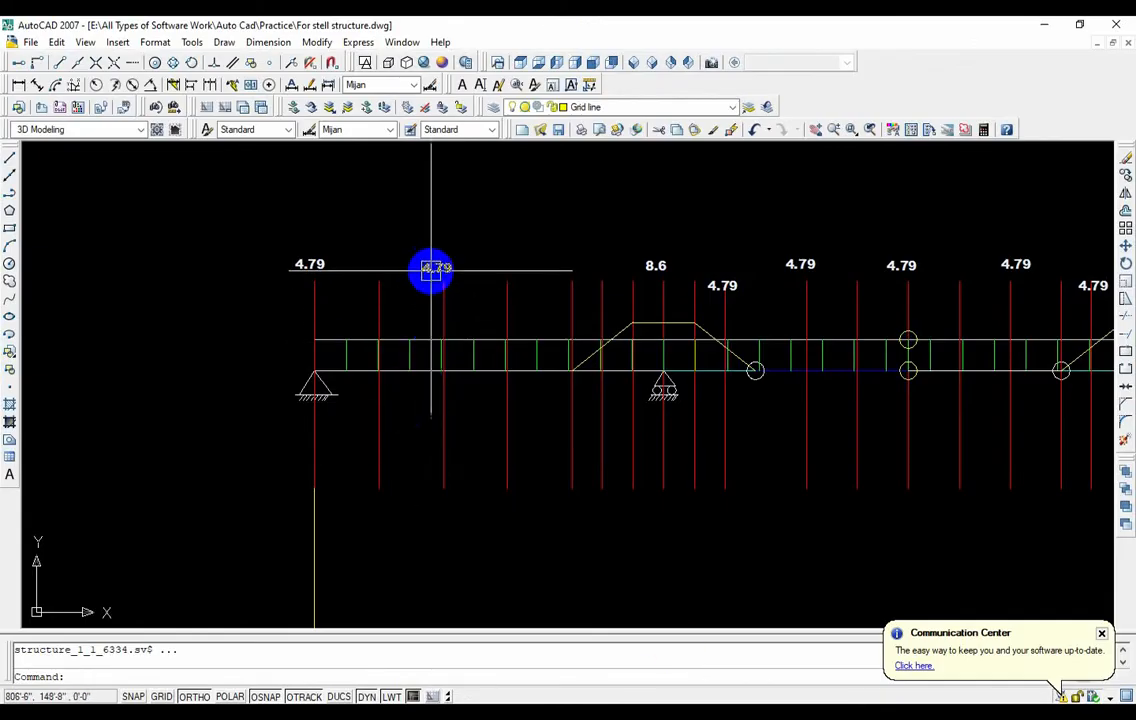
middle_drag(442, 296, 436, 291)
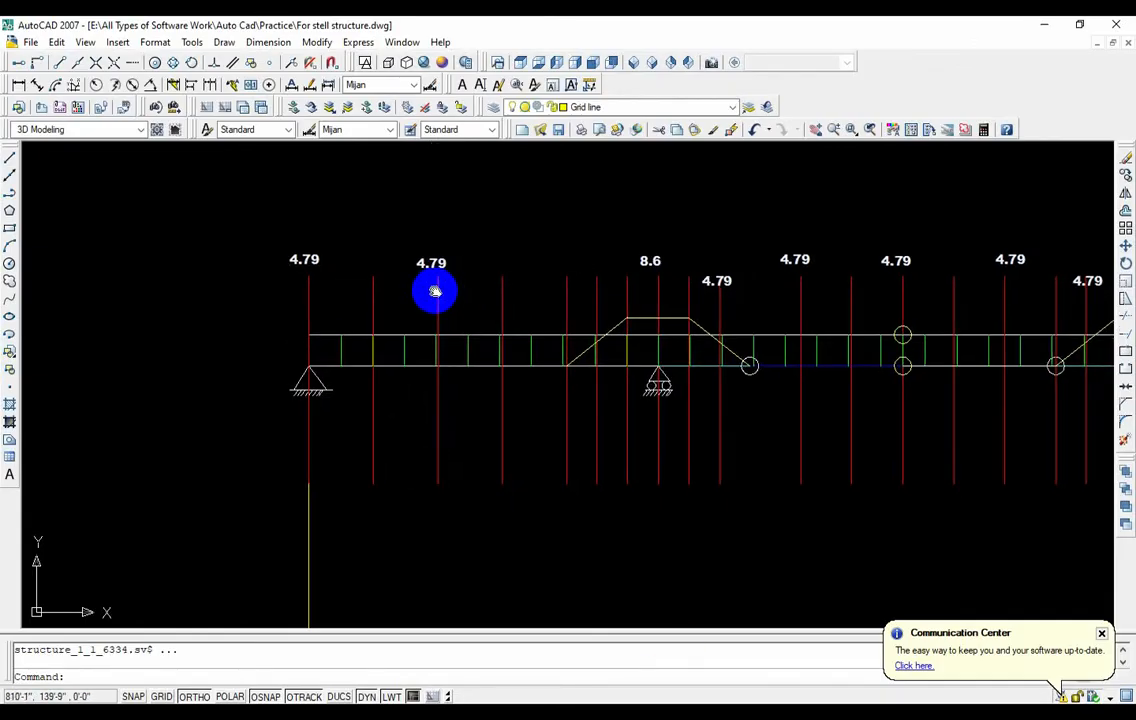
click(18, 85)
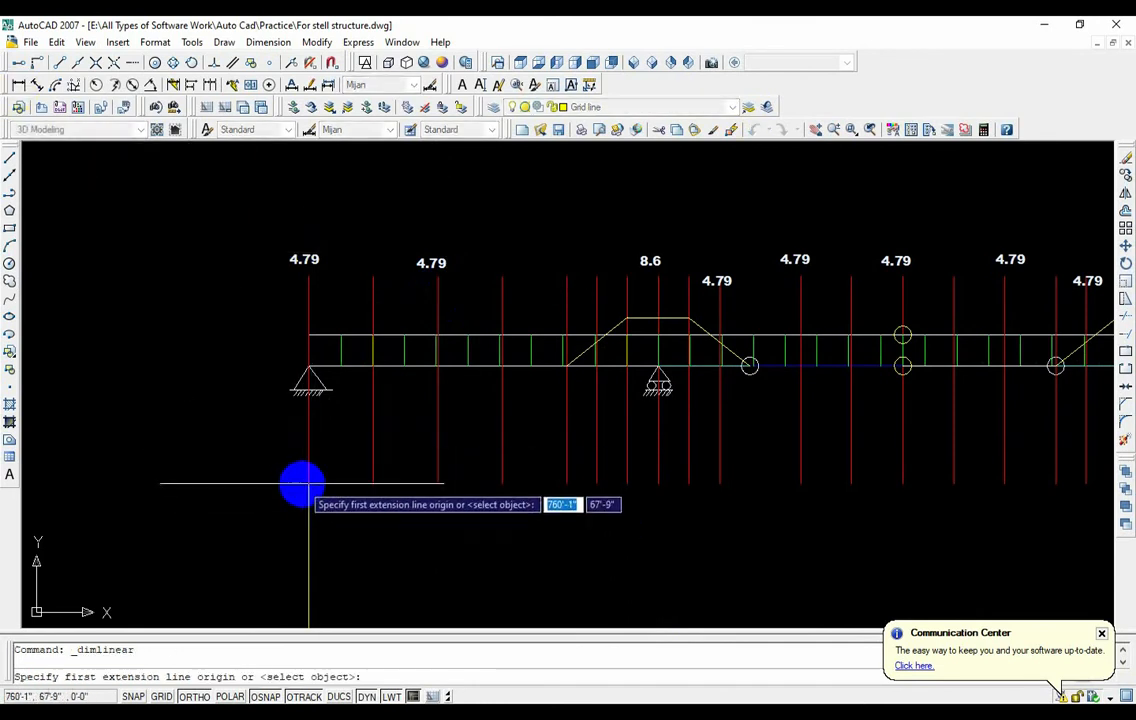
click(309, 484)
click(437, 484)
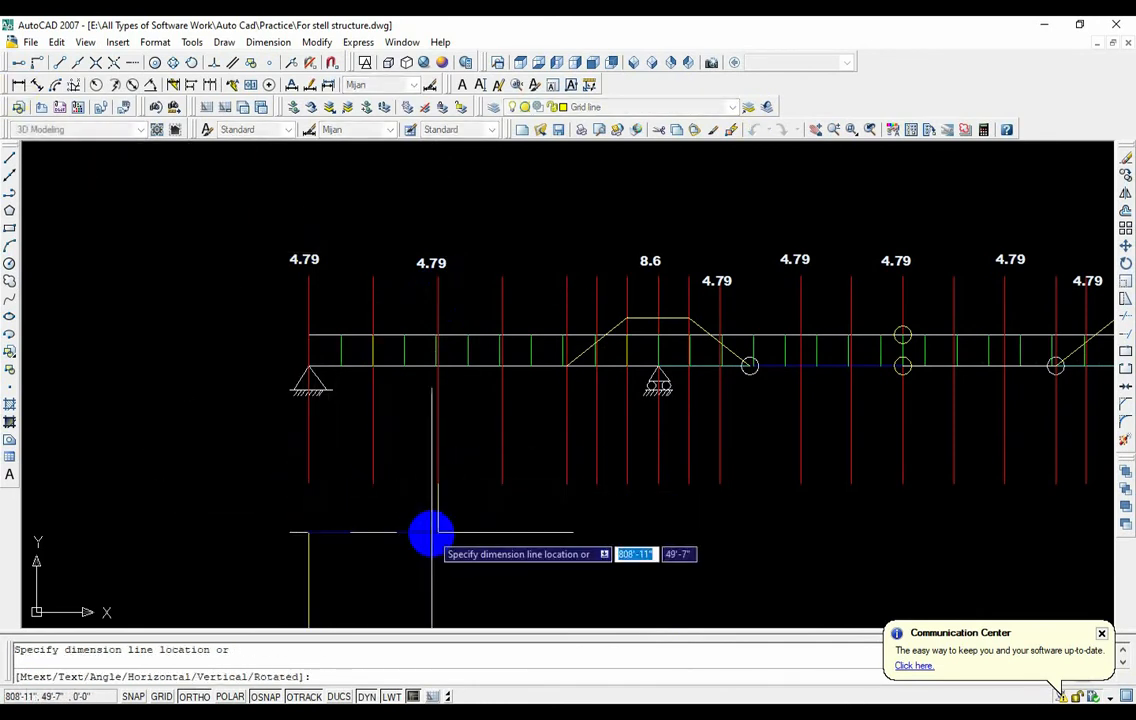
click(420, 535)
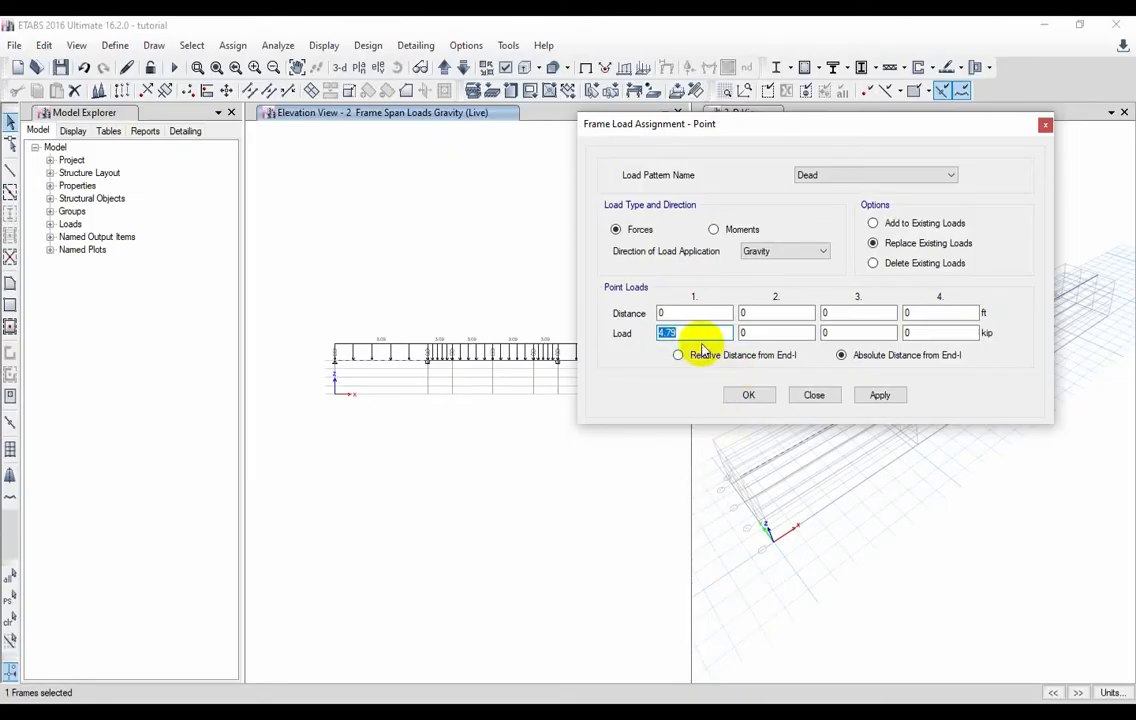
- In ETABS, set the first point load to 4.79 kip at 0 ft and the second to 4.79 kip at 48.6667 ft
text(4.79)
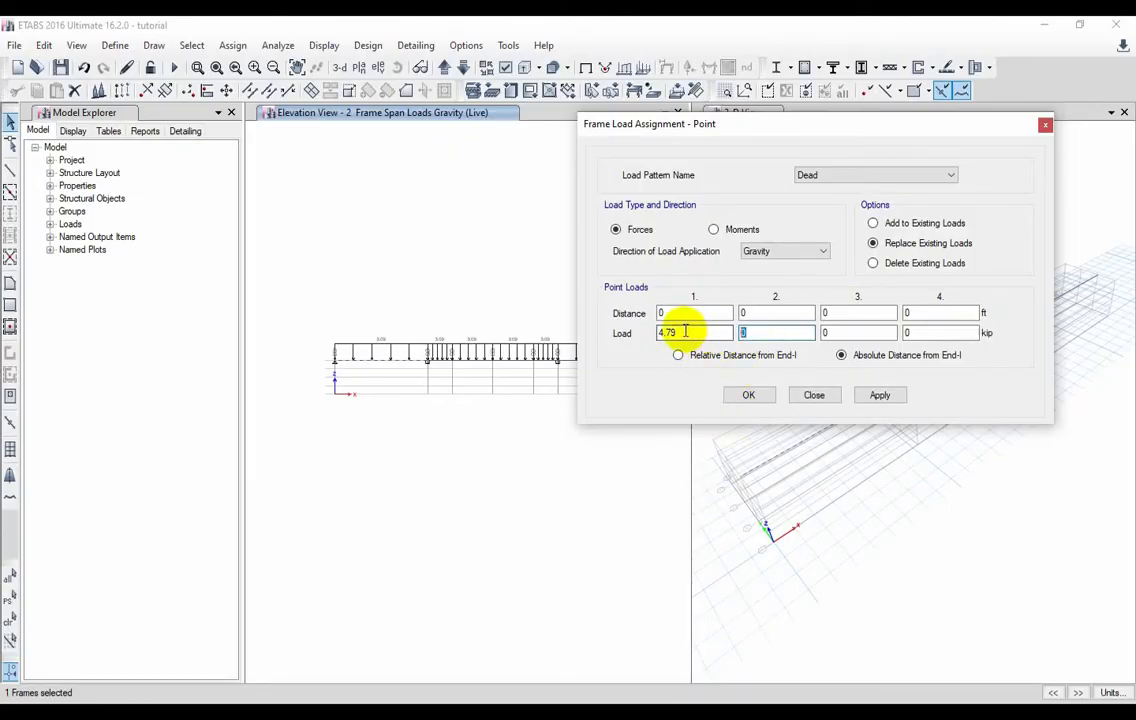
click(752, 313)
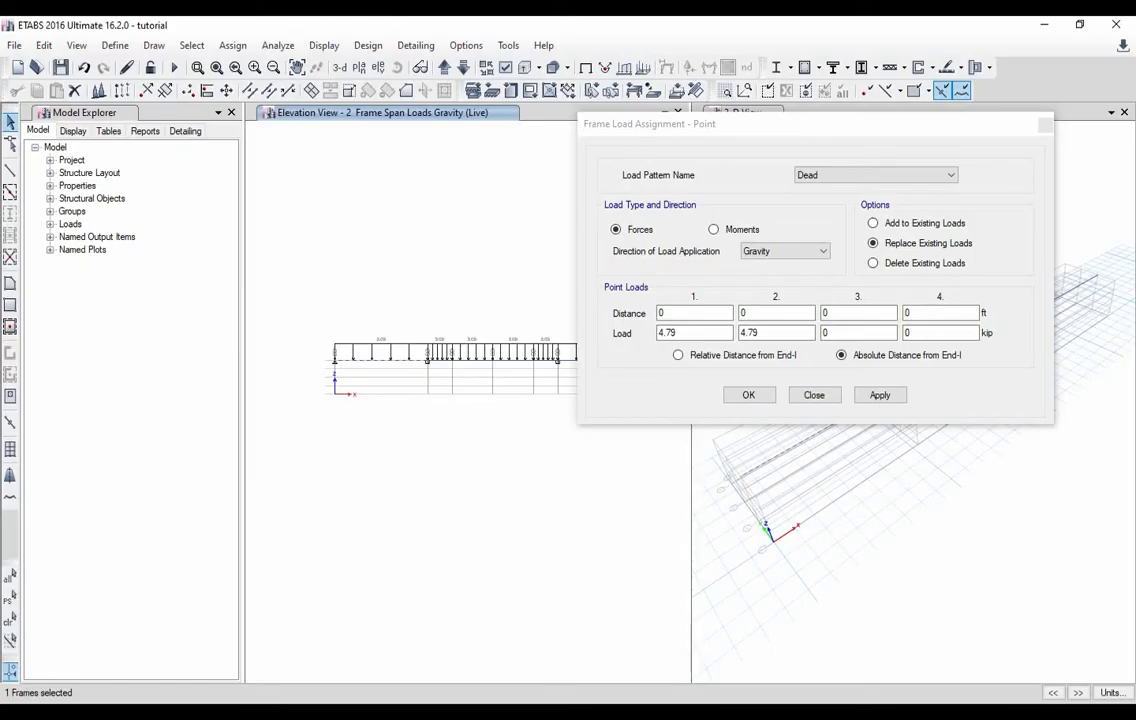
click(781, 313)
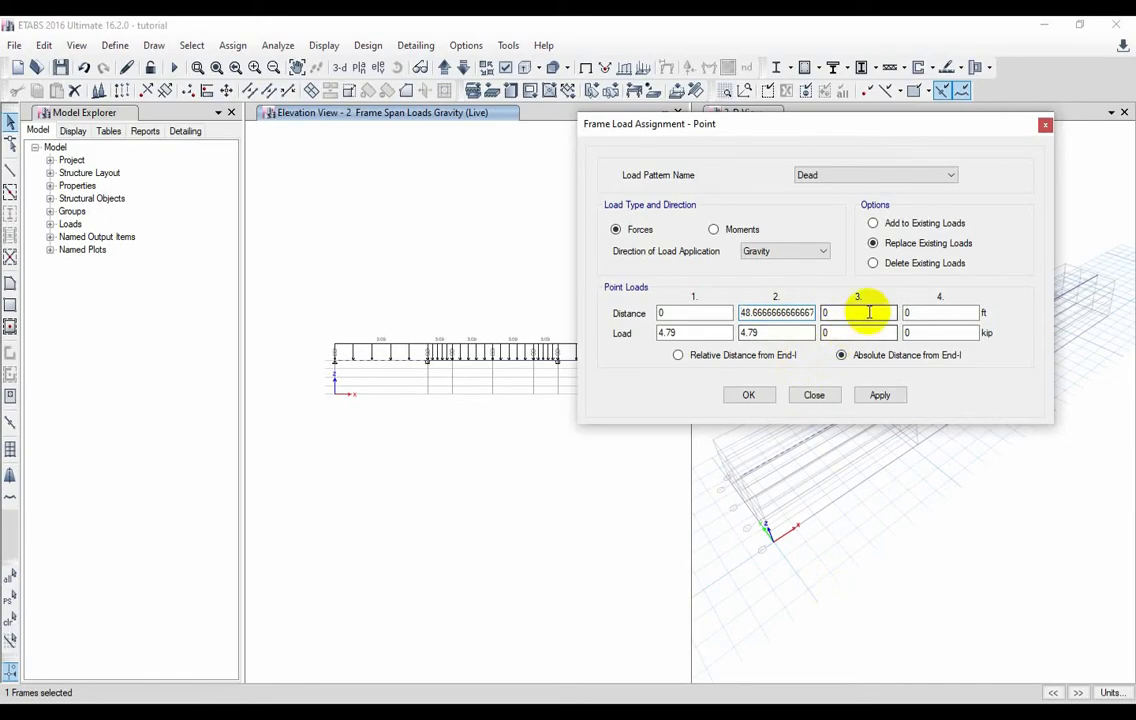
- In the AutoCAD drawing, add a linear dimension from the first support's grid line to the 8.6 load at the roller support
click(782, 712)
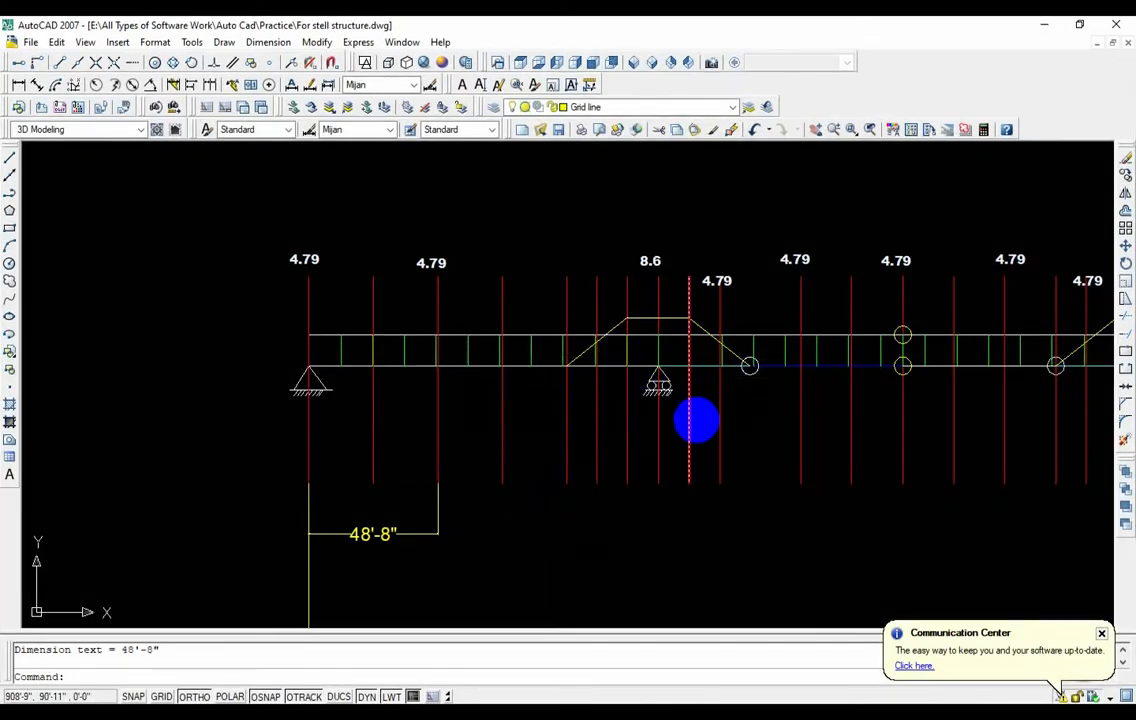
click(17, 84)
click(305, 283)
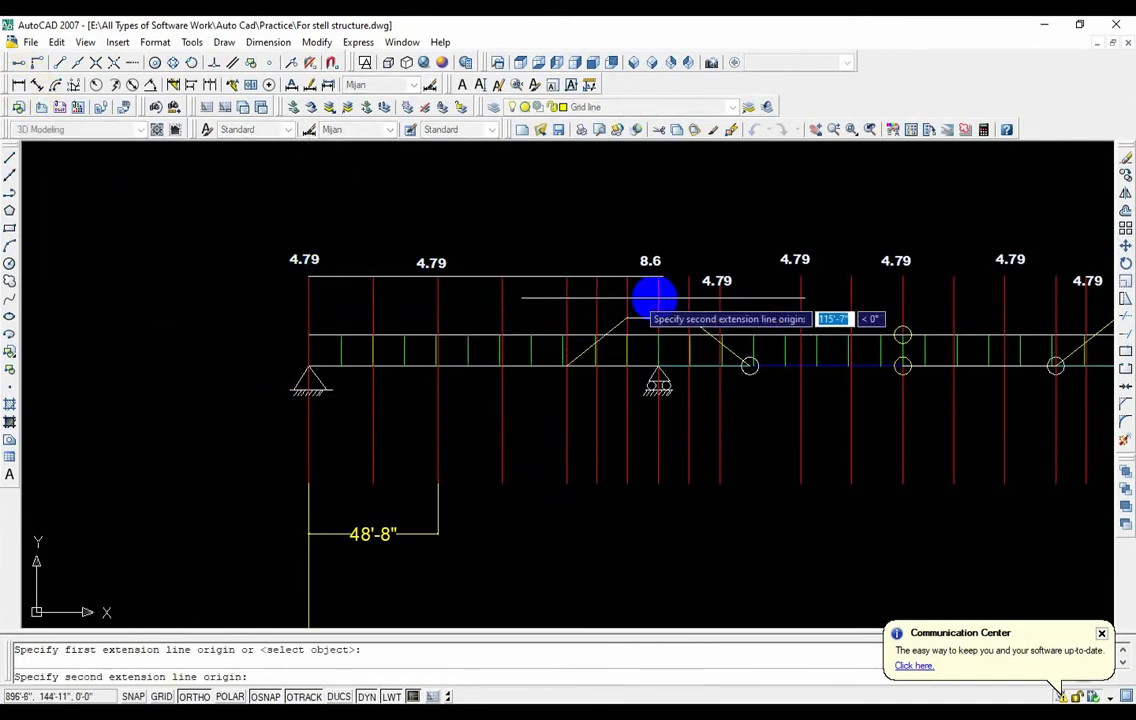
click(659, 281)
click(660, 210)
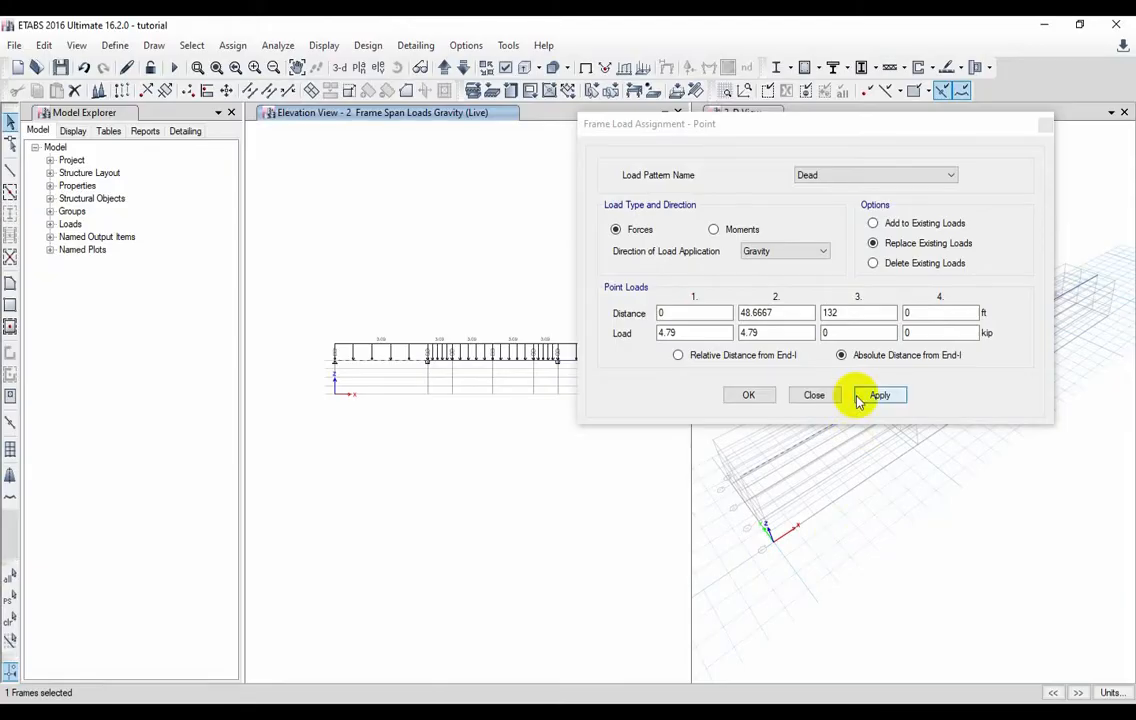
- In ETABS, set the third point load to 8.6 kip at 132 ft and apply the Dead point loads to the first span
click(845, 335)
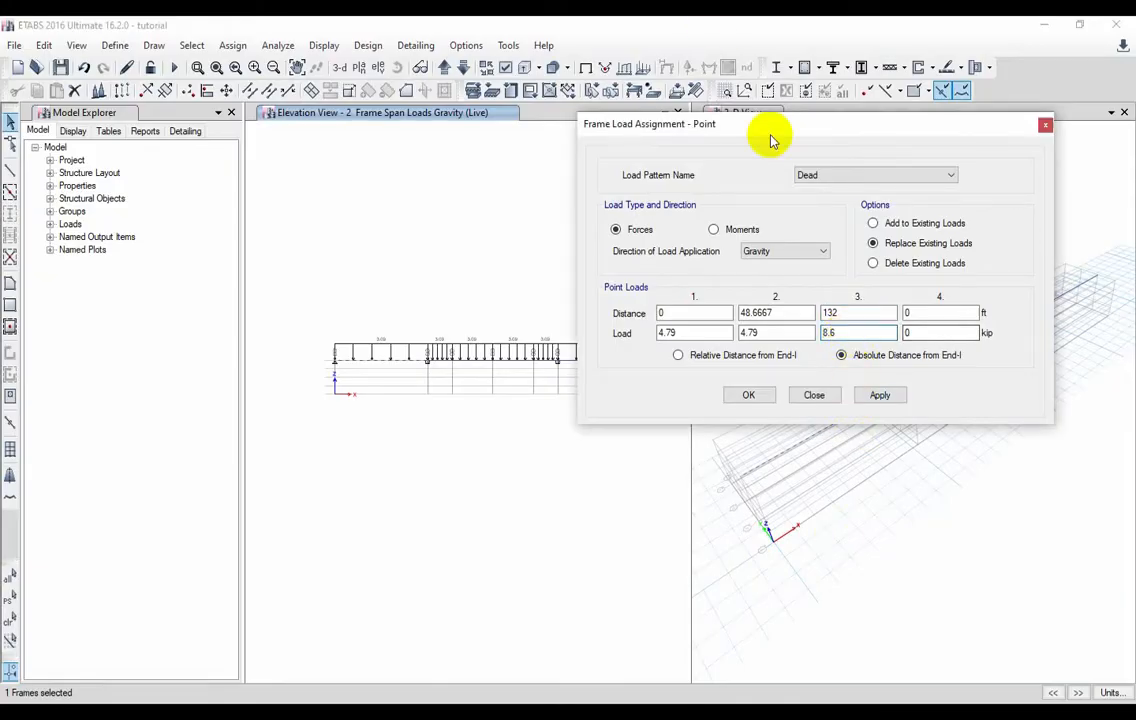
click(893, 399)
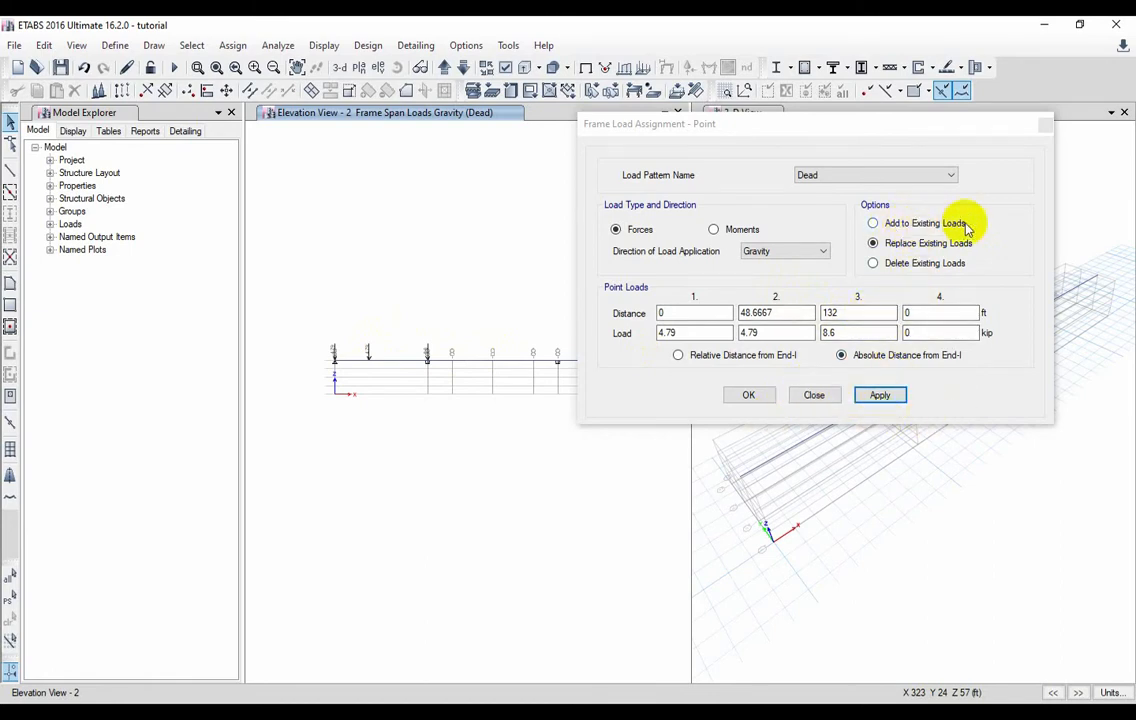
- Change the point load assignment to the Live load pattern and try to apply the same loads
click(857, 179)
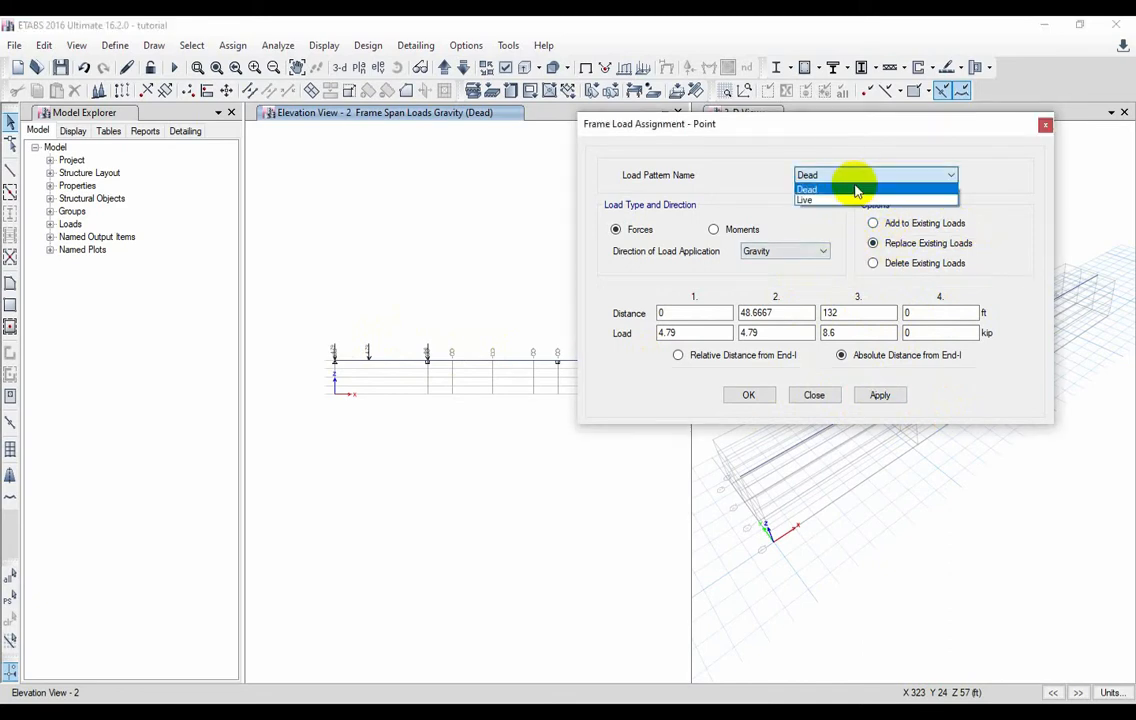
click(839, 203)
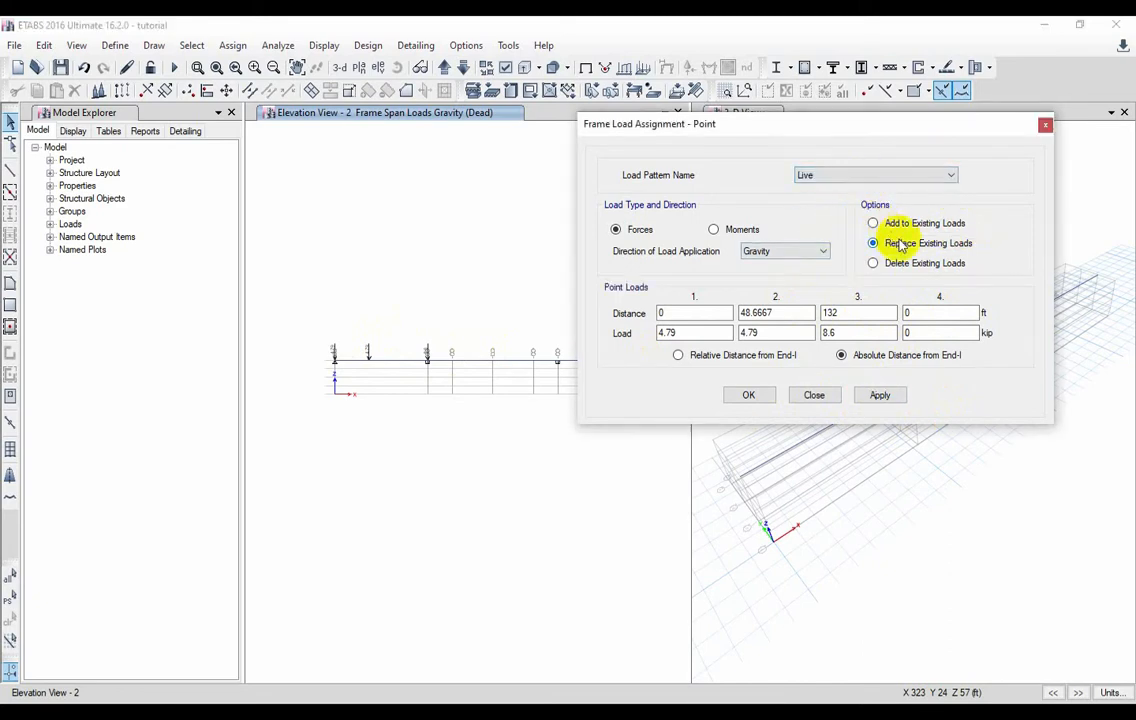
click(893, 396)
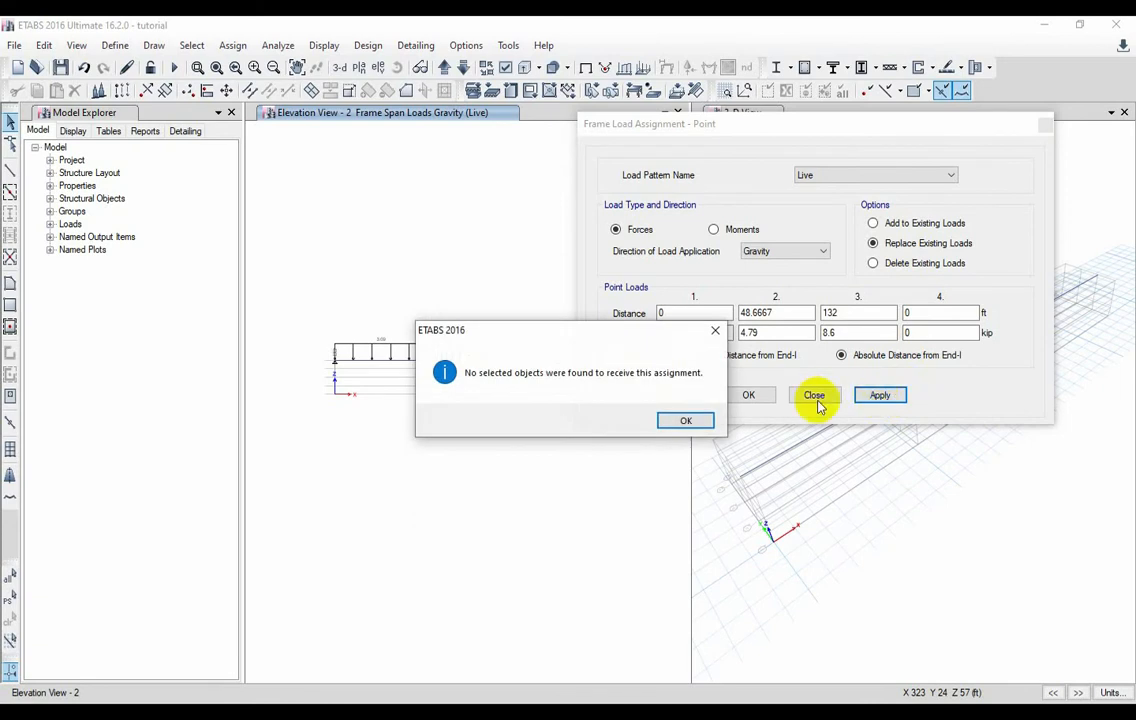
- Apply the Live point loads to the first span, replacing its existing loads
click(680, 422)
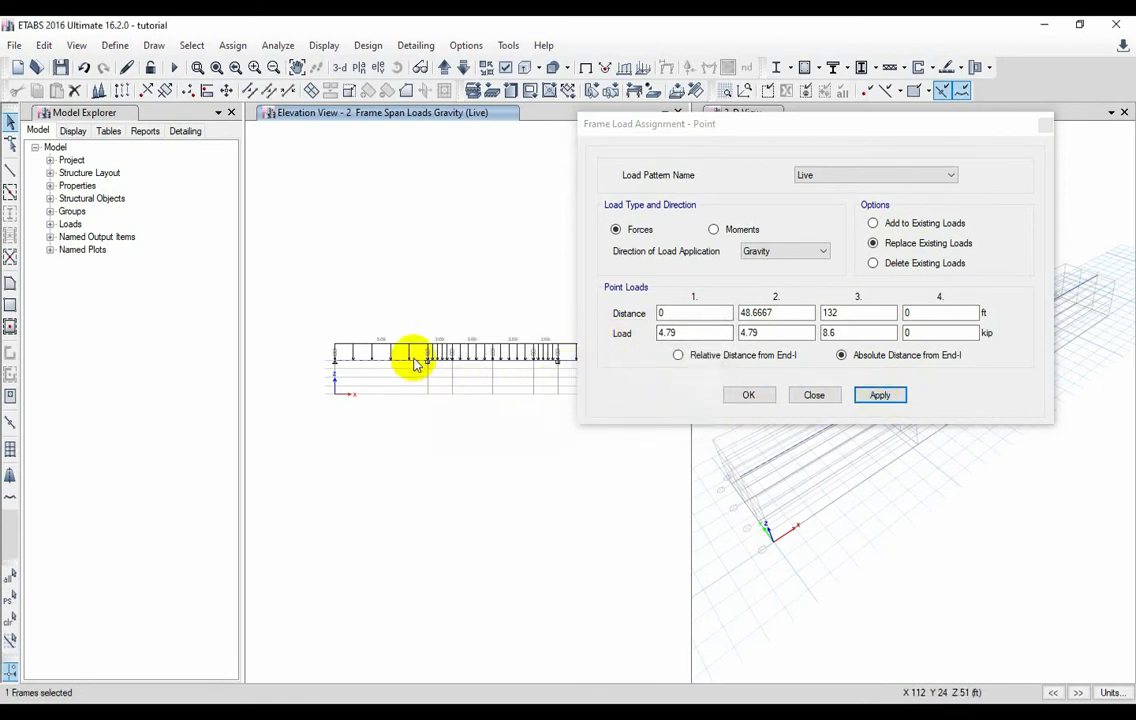
click(876, 396)
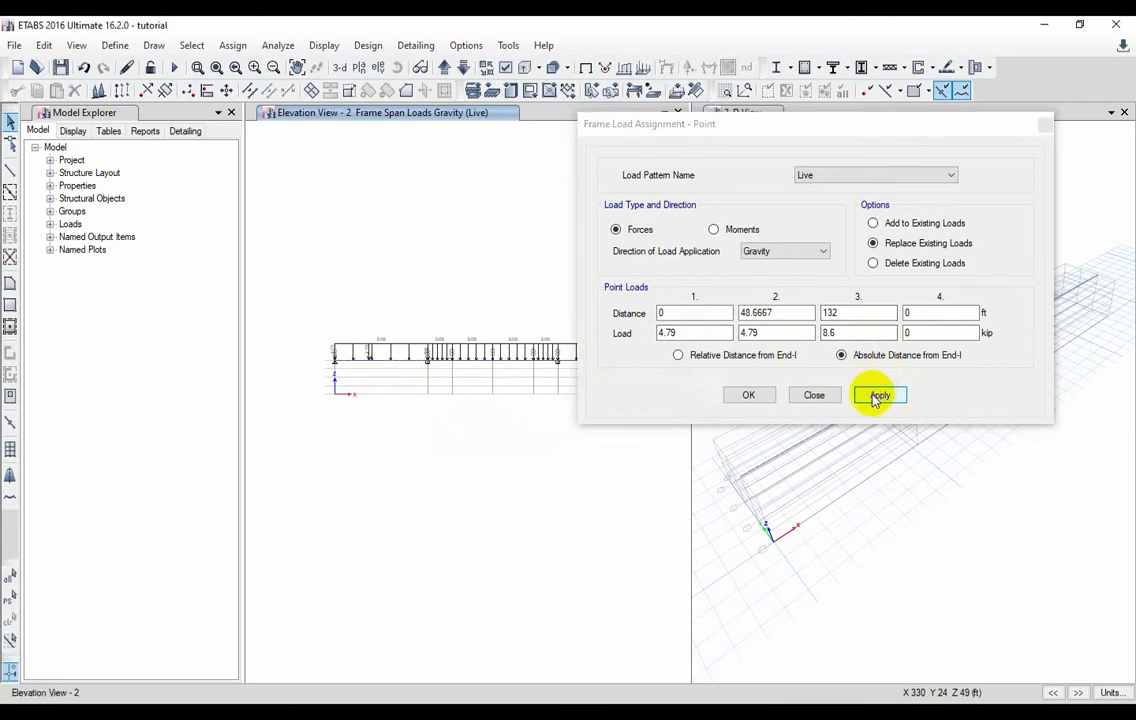
click(880, 396)
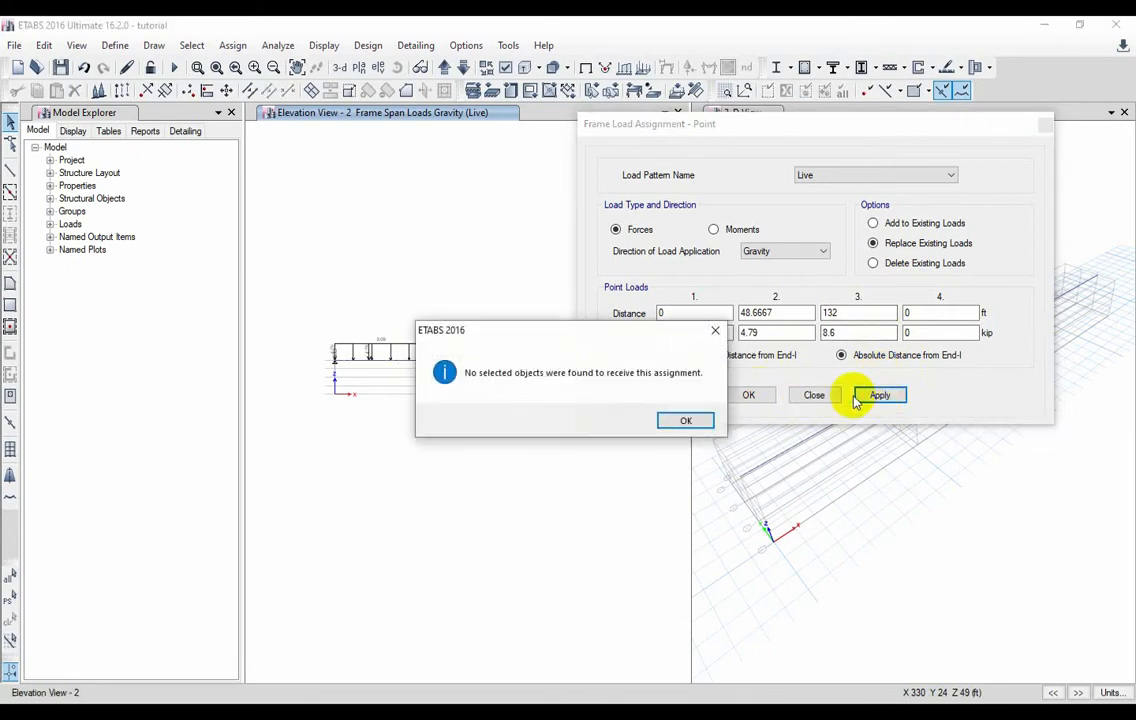
click(685, 424)
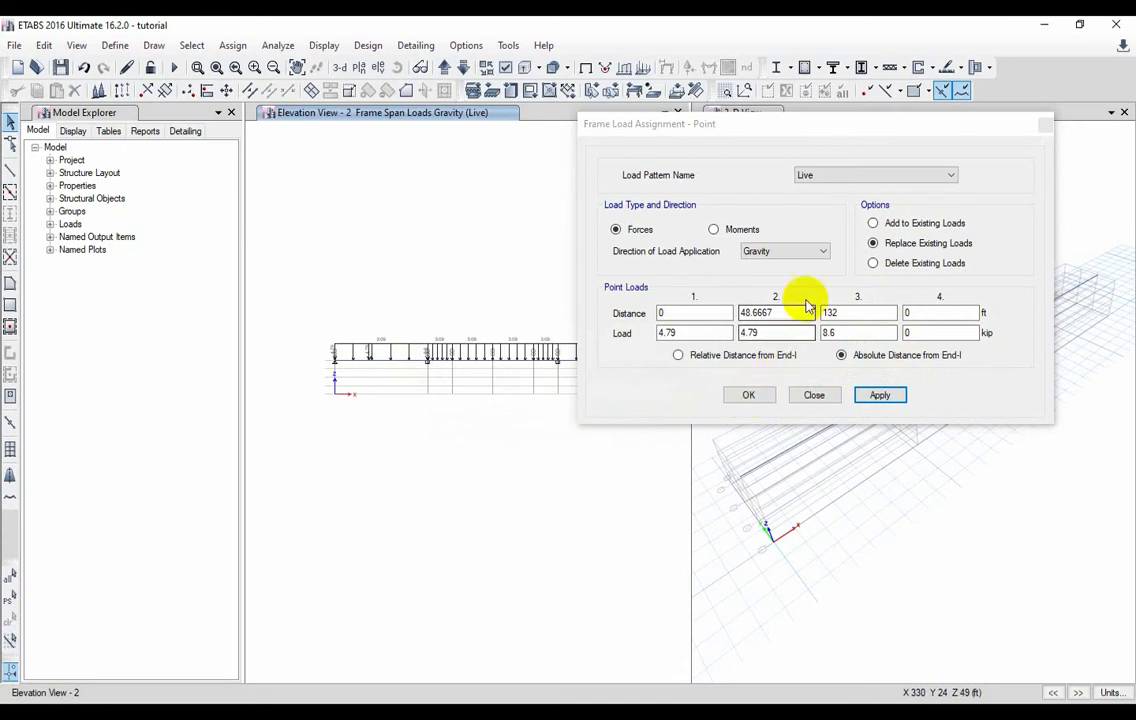
- Switch the assignment to adding to existing loads, apply the Live point loads to the selected span, and finish the assignment
click(904, 226)
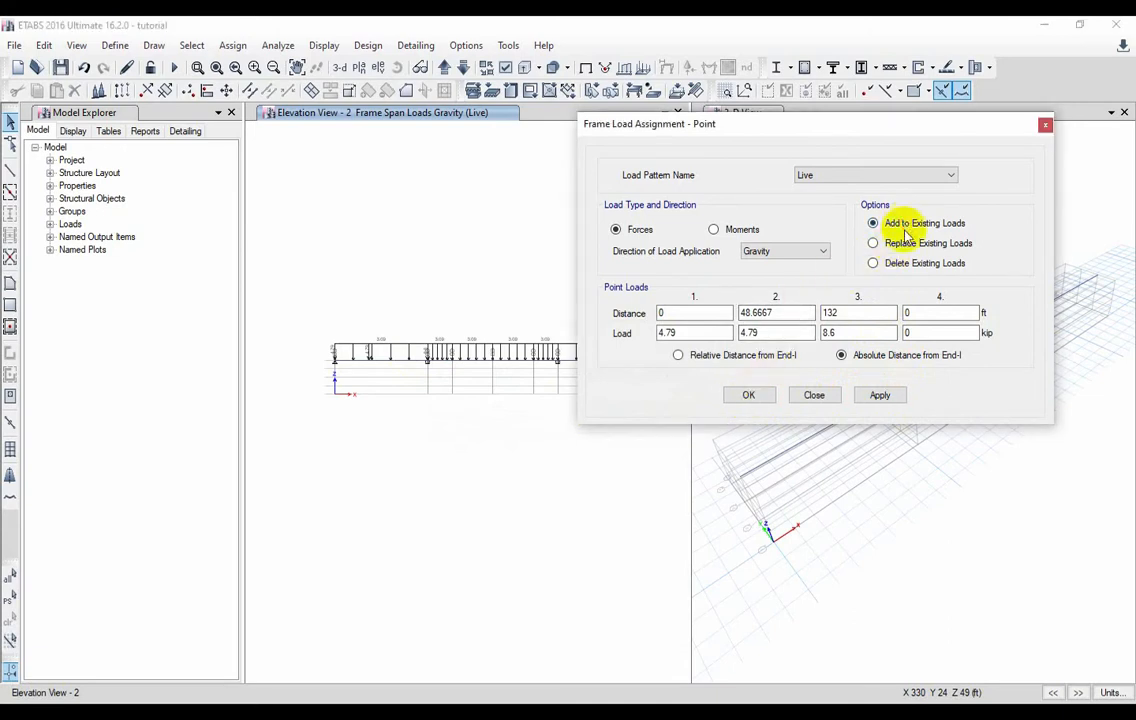
click(879, 396)
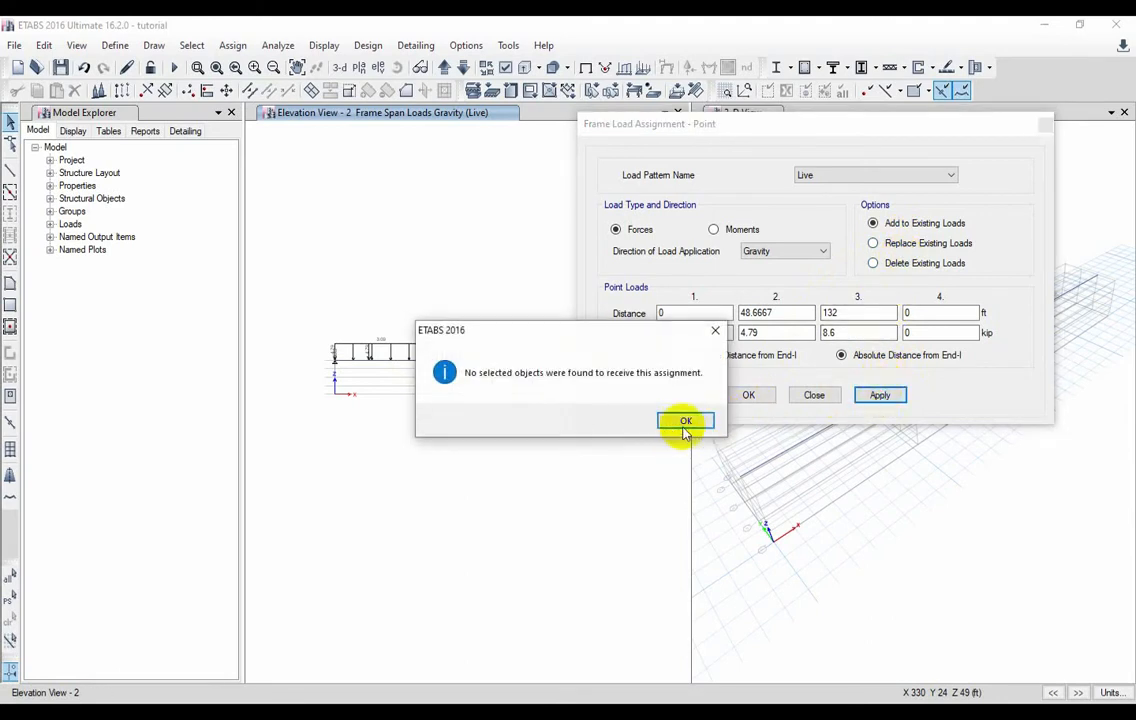
click(685, 422)
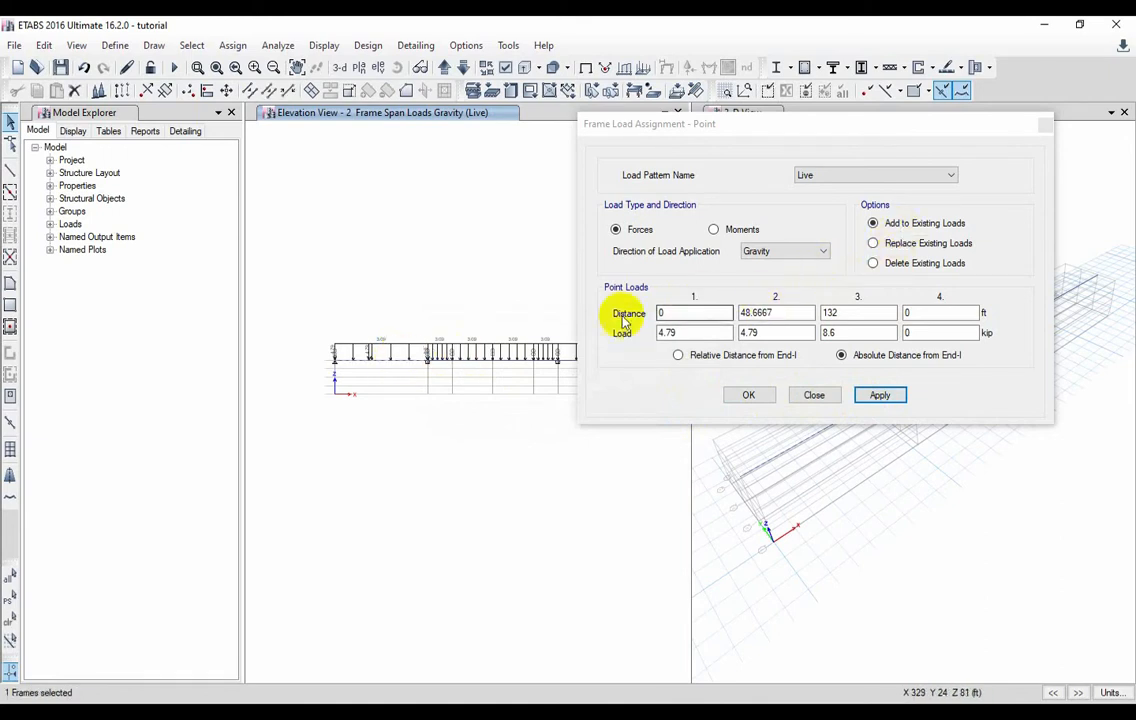
click(887, 398)
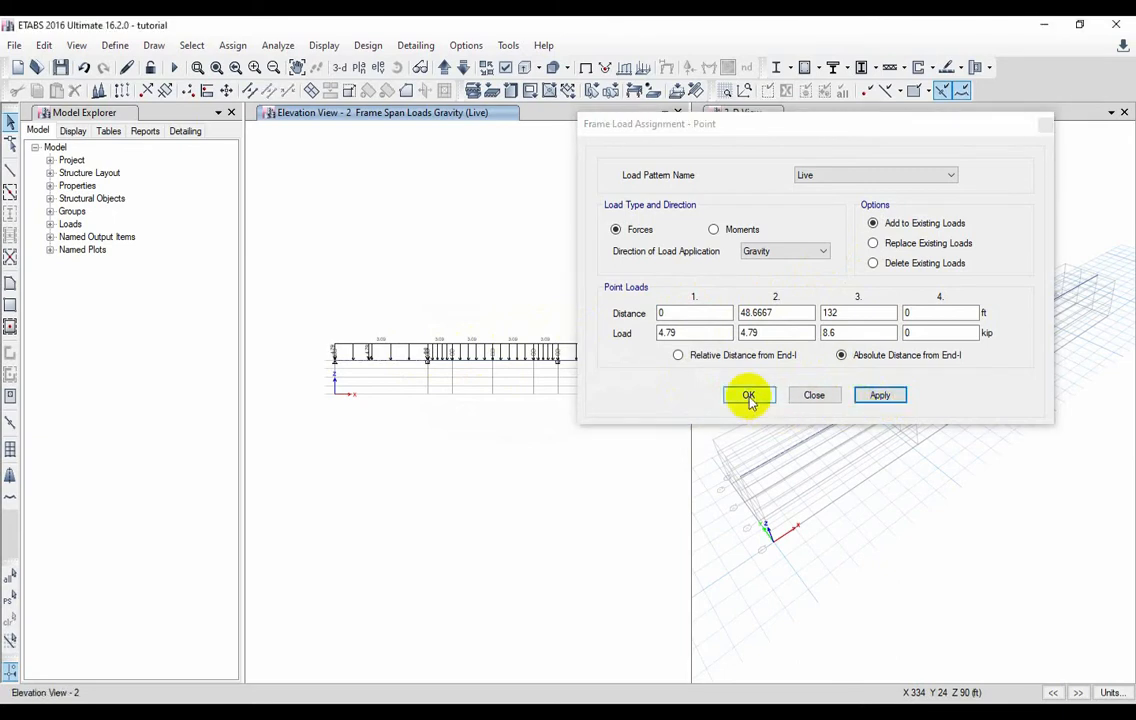
click(748, 396)
- Examine the Live point loads and distributed loads along the beam in the elevation view, especially around grid B
scroll(401, 345, up, 5)
scroll(398, 338, down, 2)
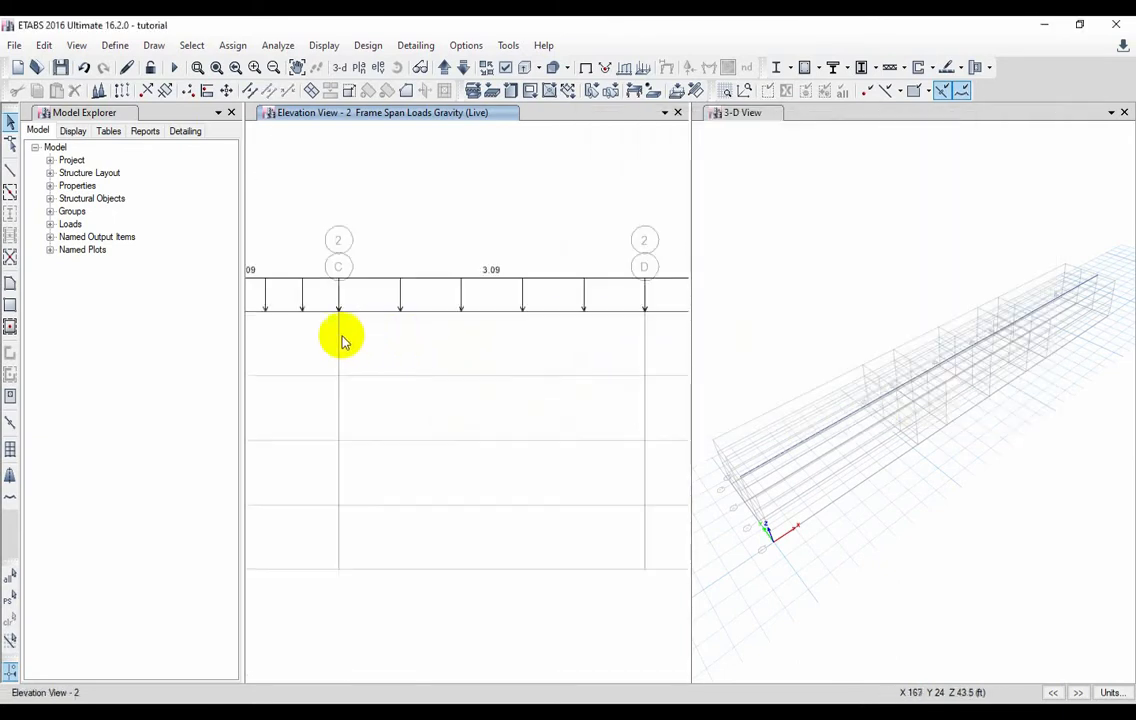
scroll(400, 326, up, 4)
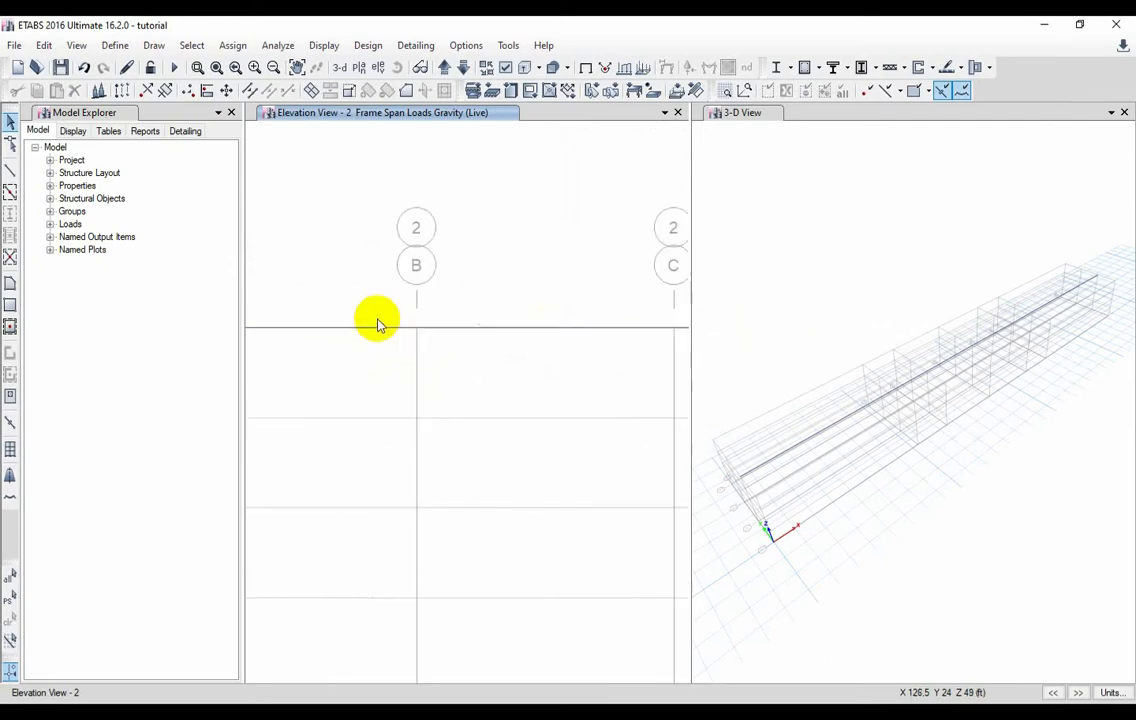
scroll(443, 340, down, 5)
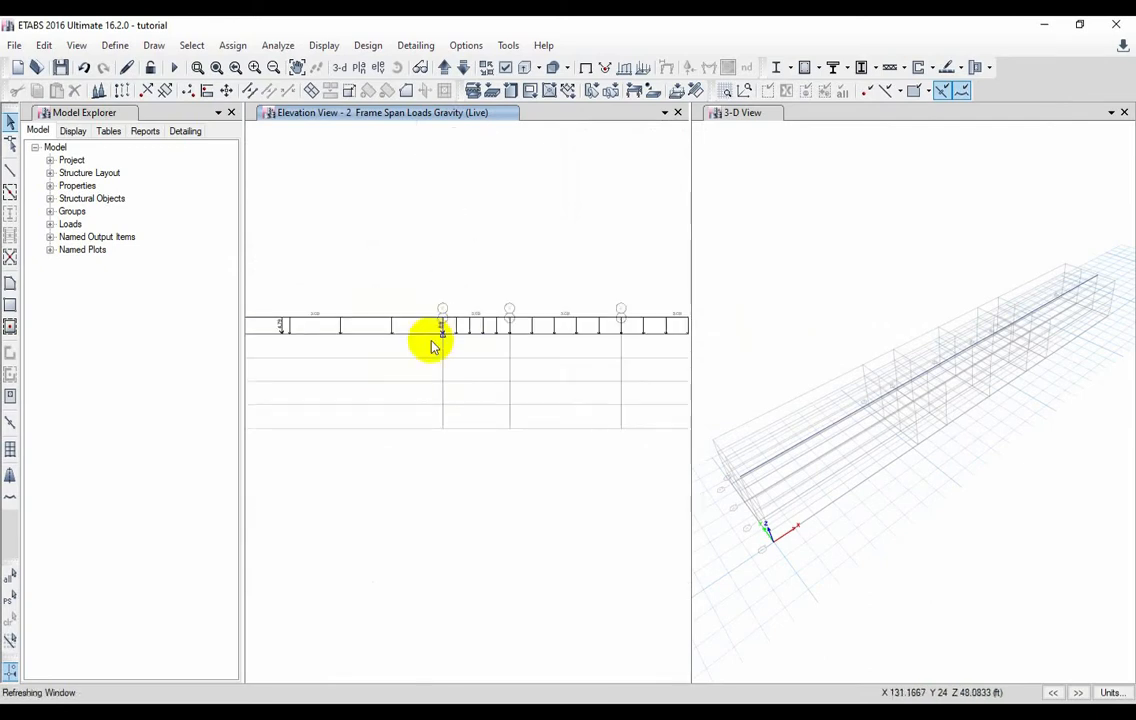
middle_drag(432, 348, 609, 353)
scroll(457, 341, up, 3)
scroll(460, 342, up, 3)
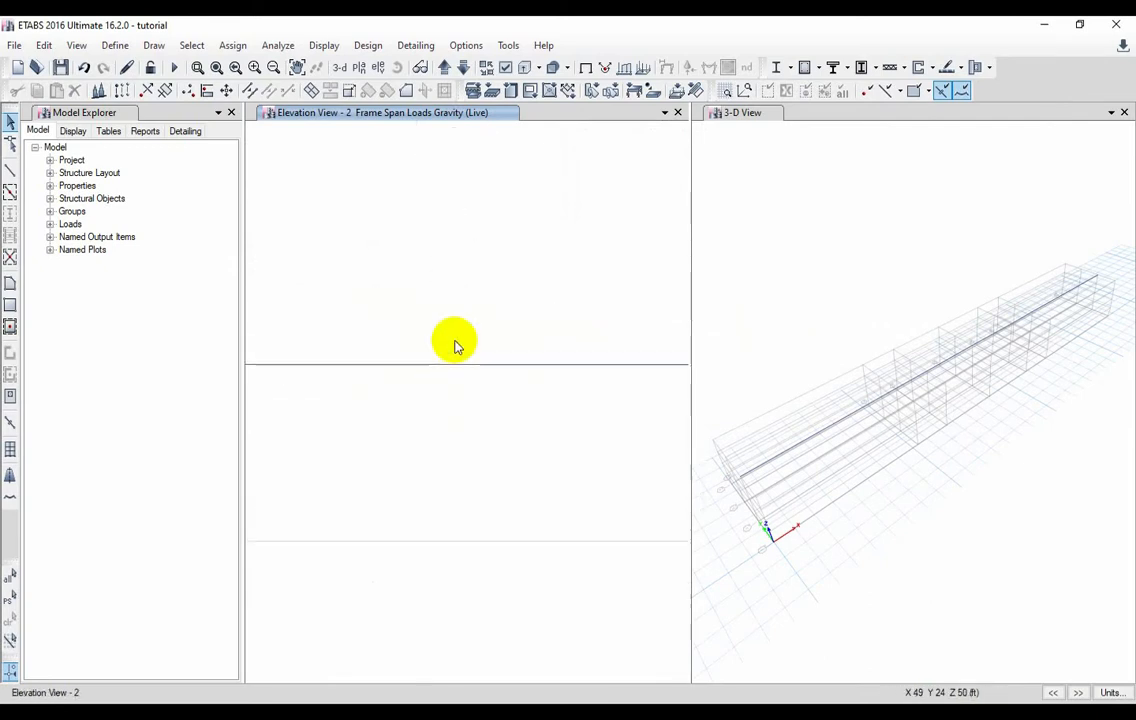
scroll(452, 348, down, 5)
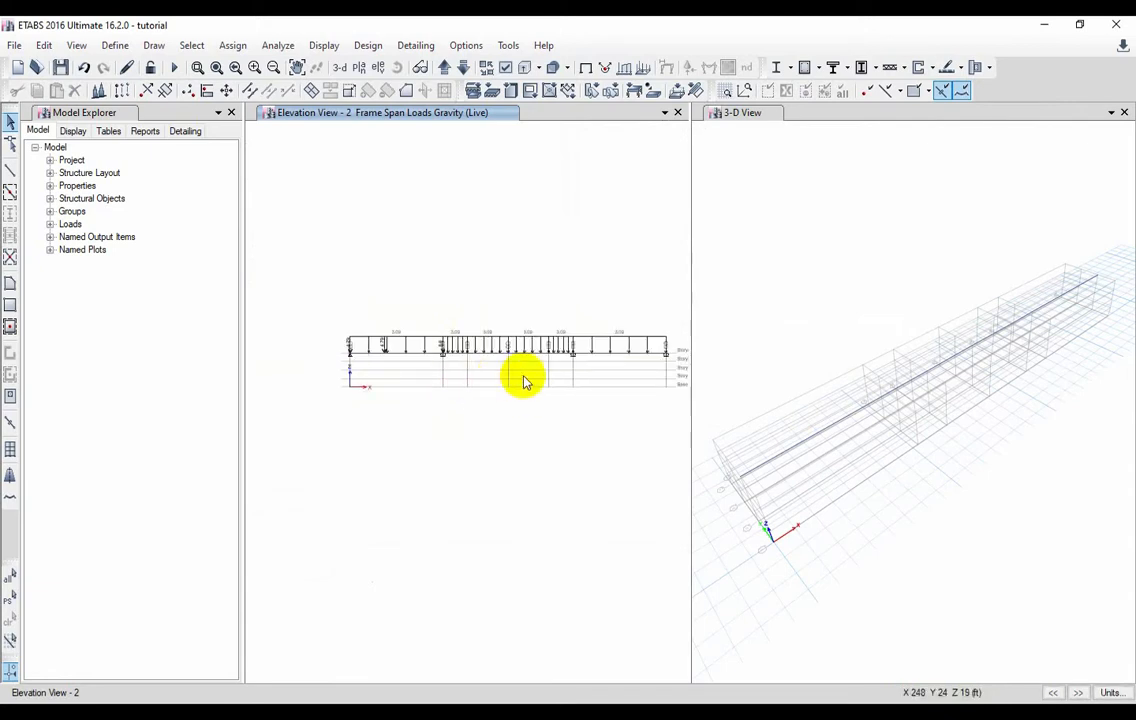
scroll(468, 367, up, 3)
scroll(456, 370, down, 3)
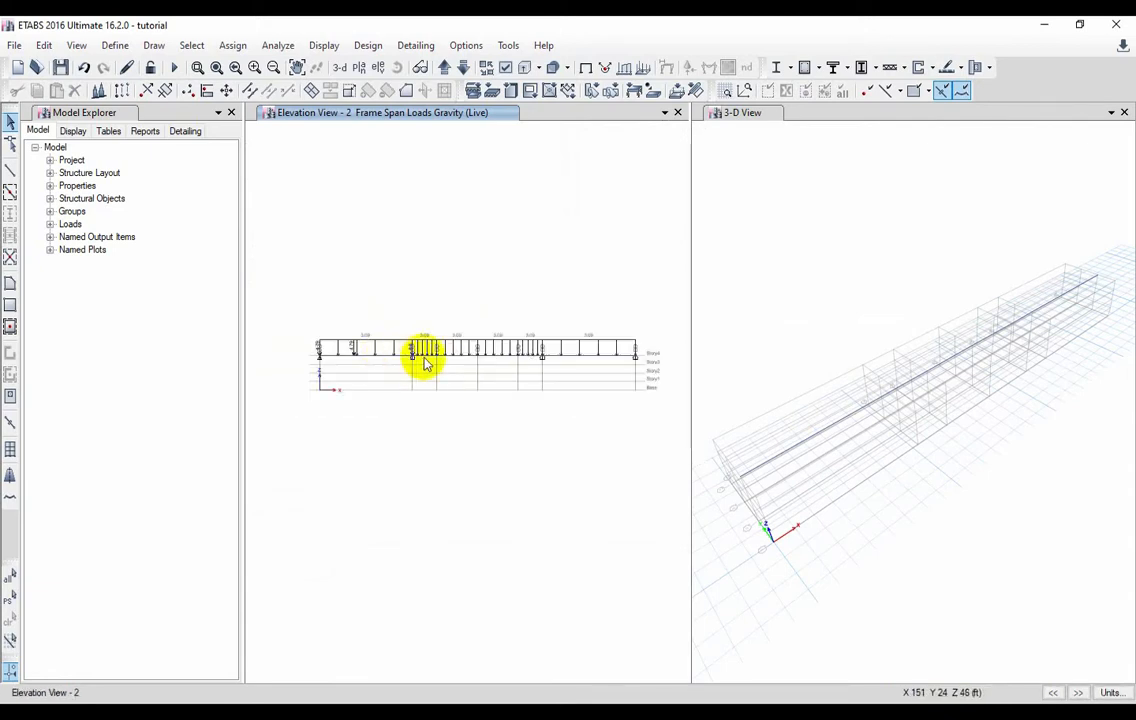
scroll(425, 362, up, 3)
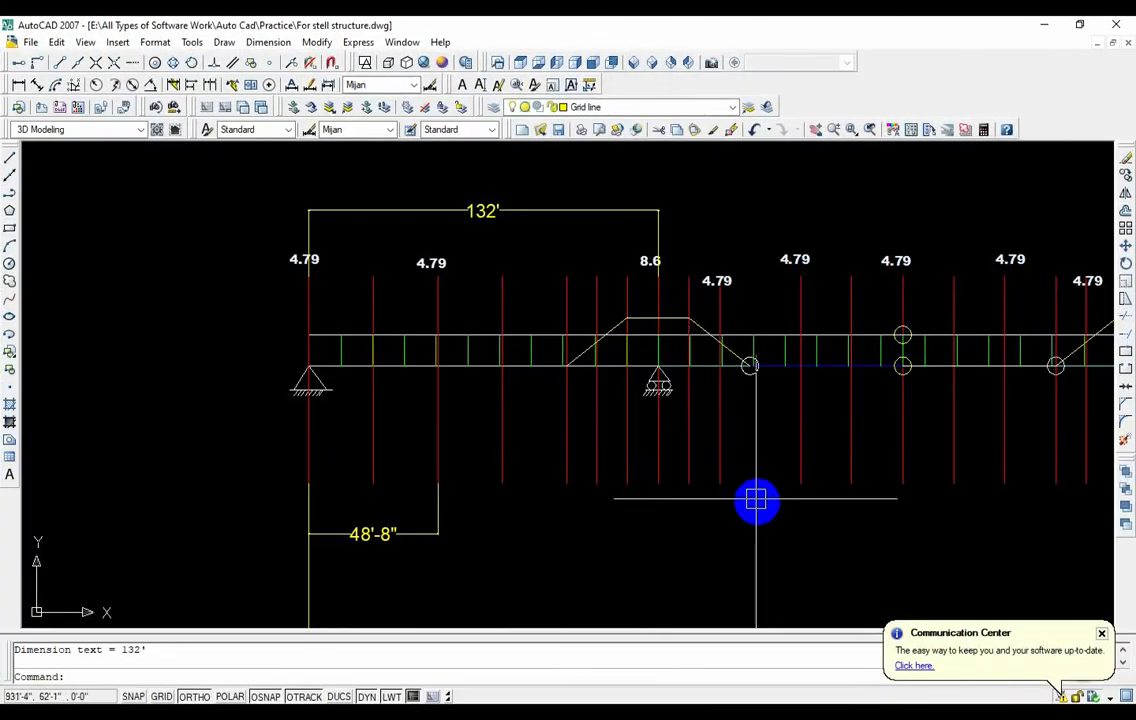
- In the AutoCAD drawing, add a linear dimension from the roller support's grid line to the 4.79 load just beyond it
middle_drag(718, 467, 667, 471)
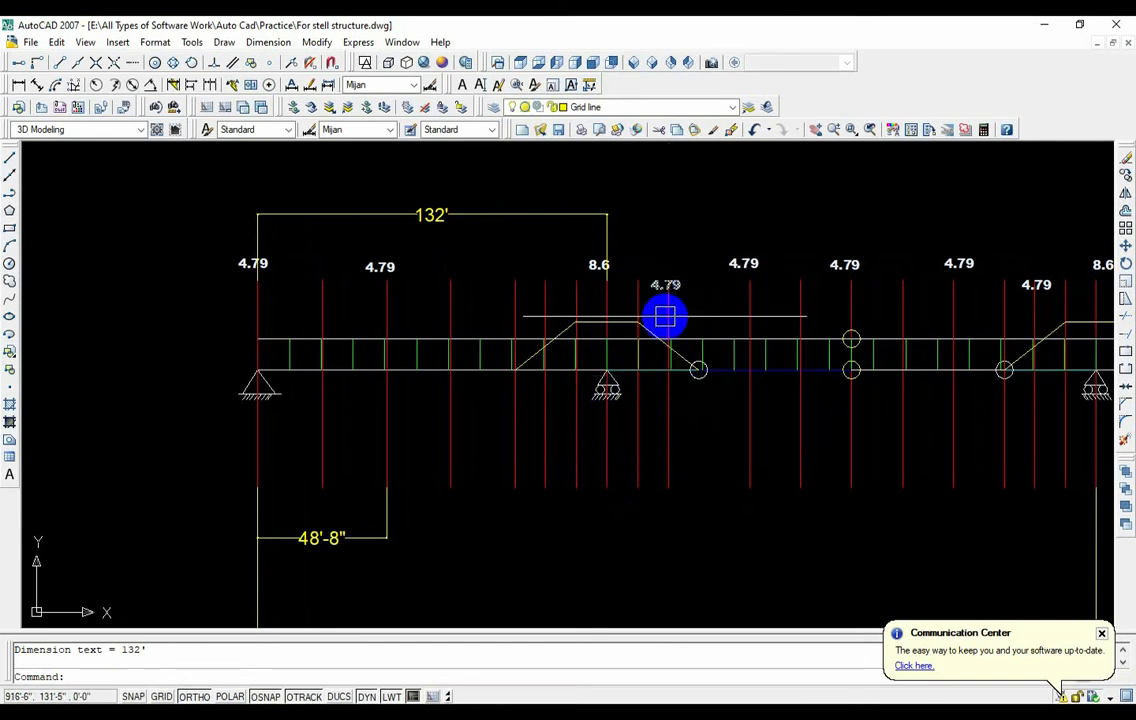
click(18, 85)
click(606, 486)
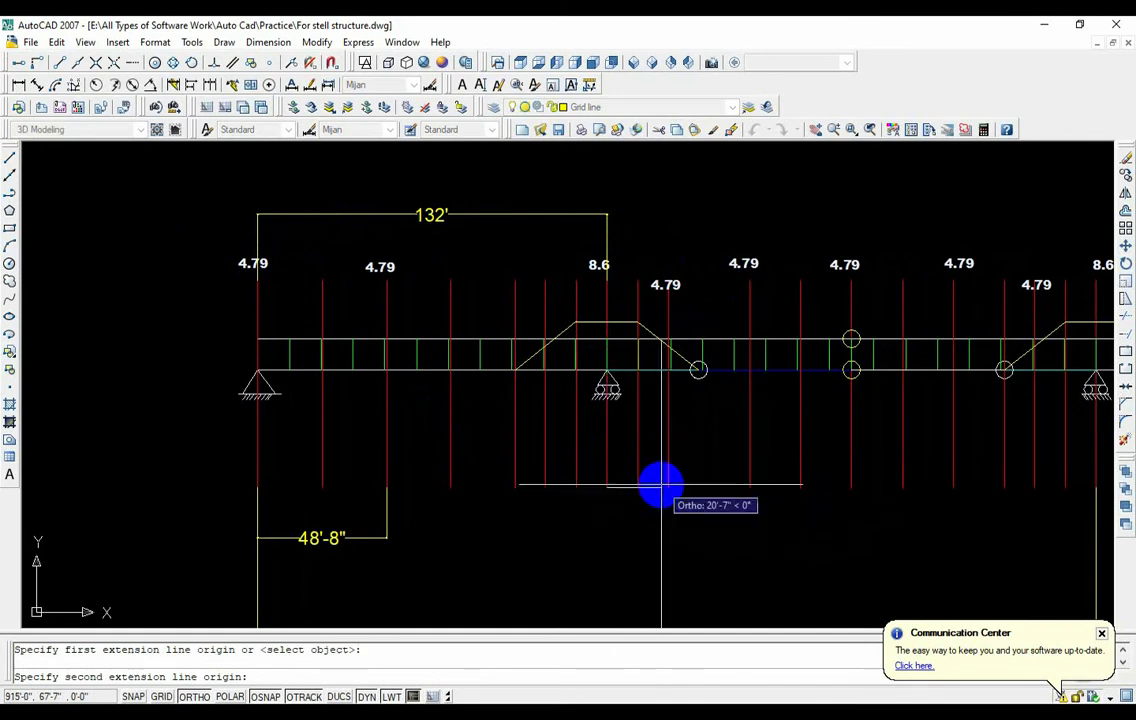
click(668, 486)
click(660, 532)
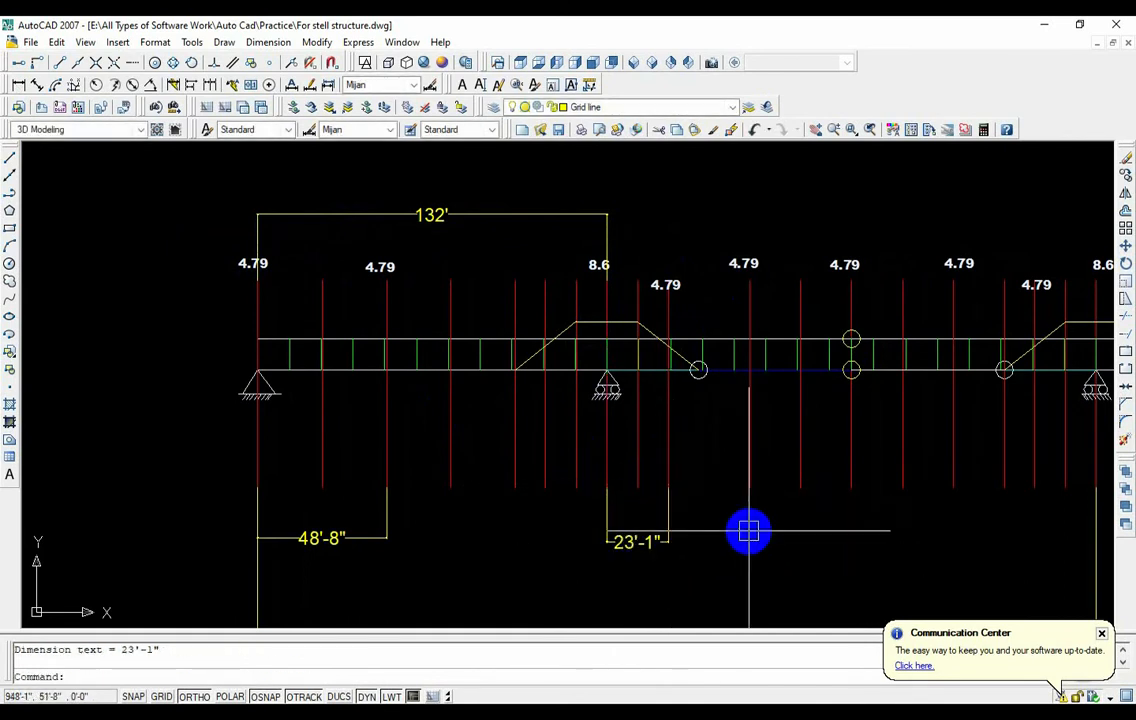
key(Escape)
click(646, 371)
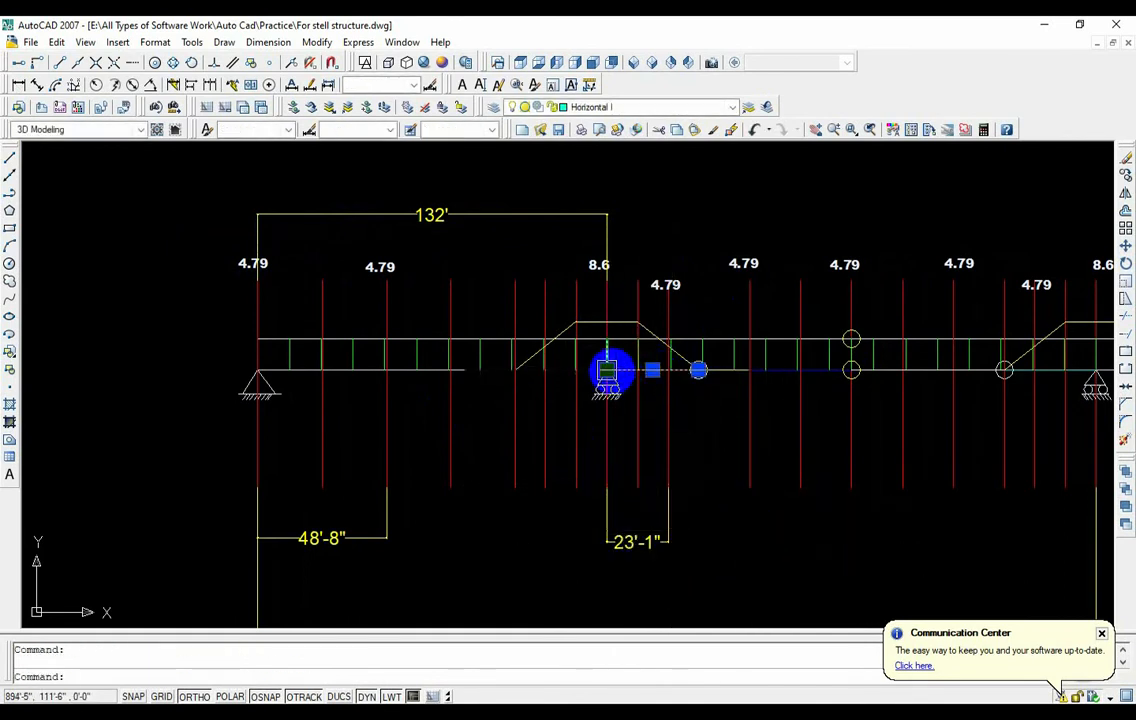
key(Escape)
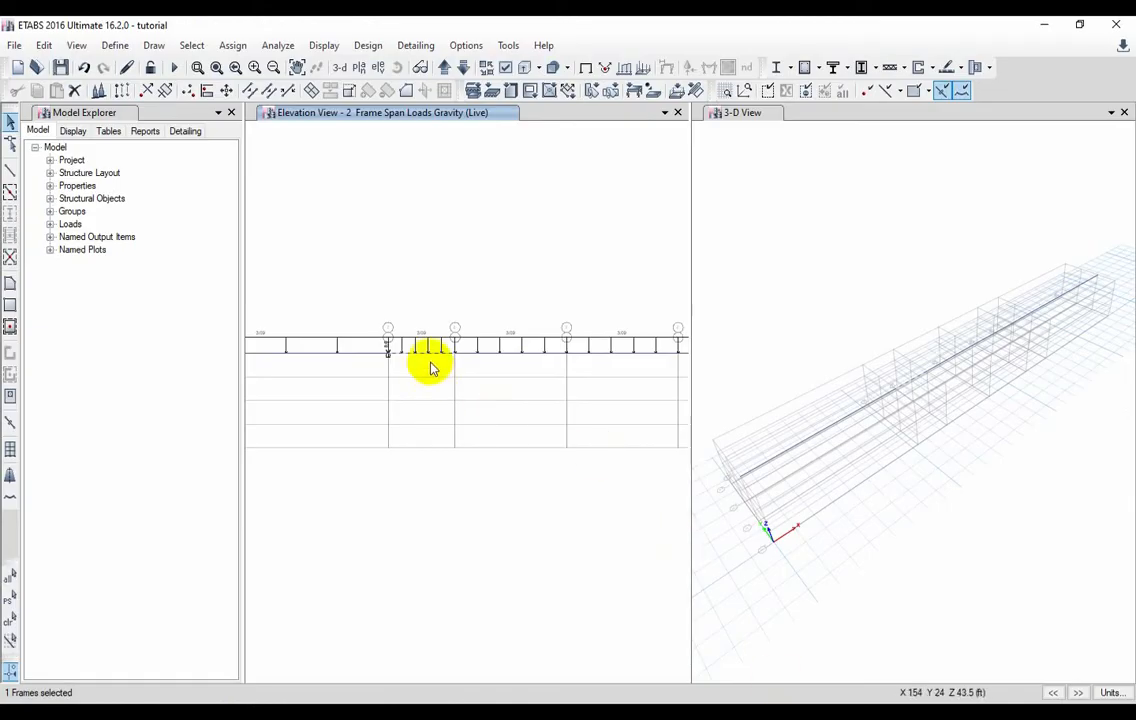
- In ETABS, start adding point loads to the span between grids B and C, zeroing the first load and setting the second's distance to 1.9167 ft
click(235, 47)
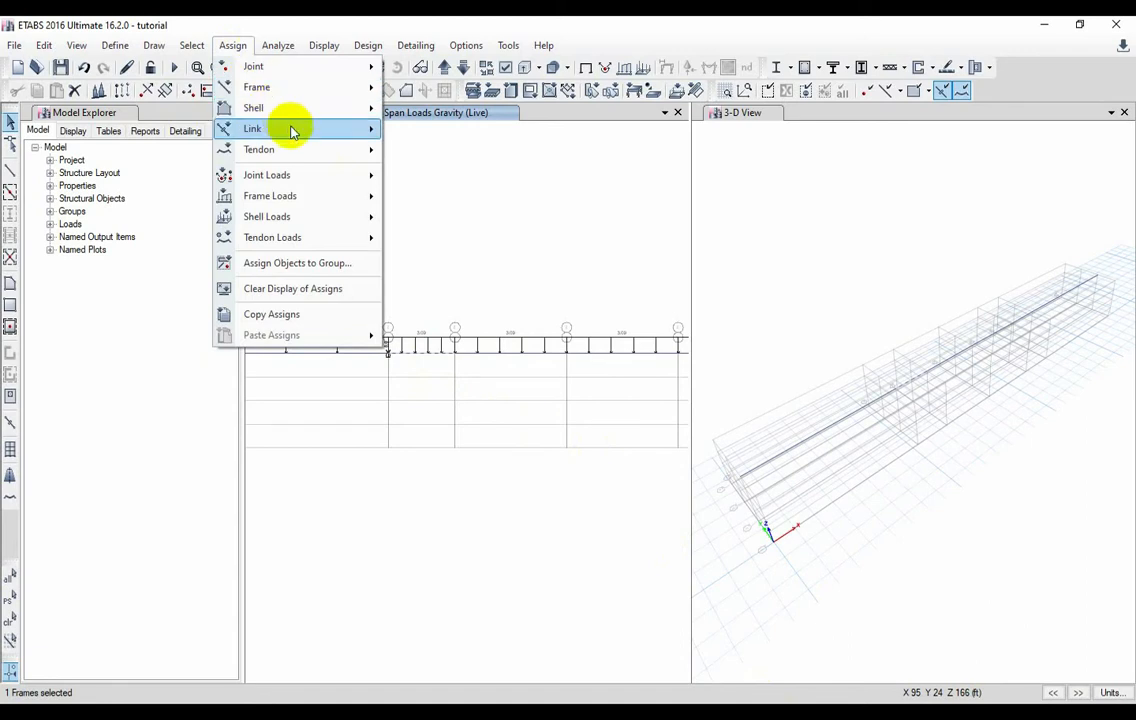
mouse_move(330, 195)
click(426, 197)
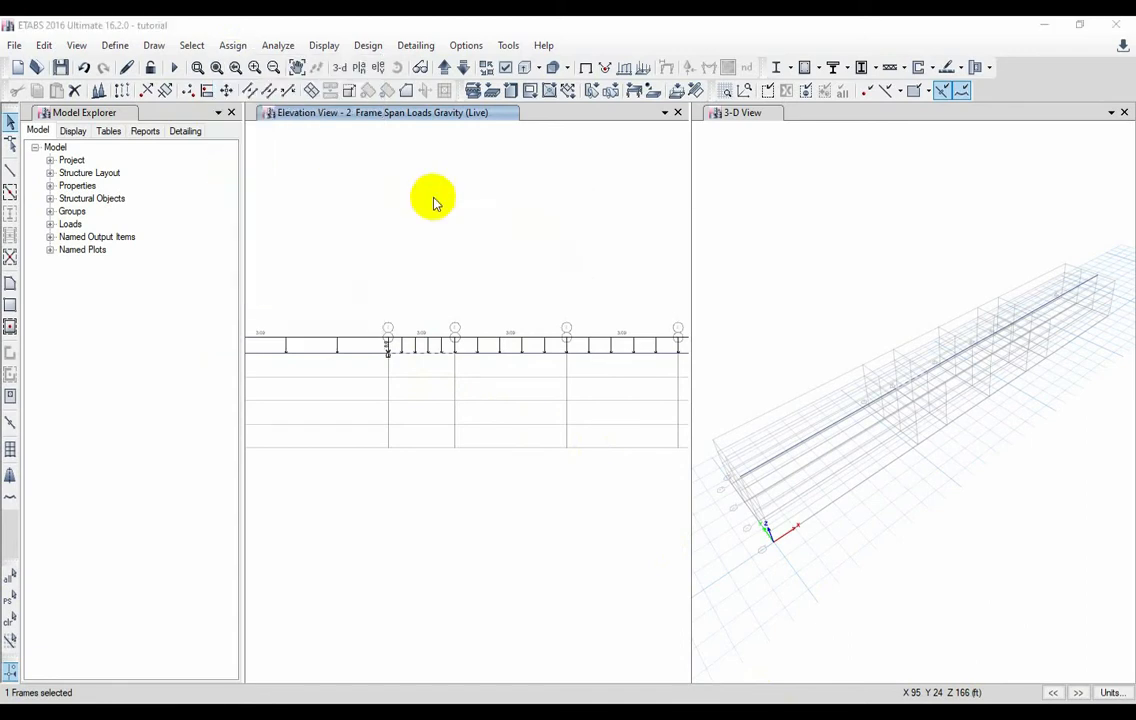
click(903, 225)
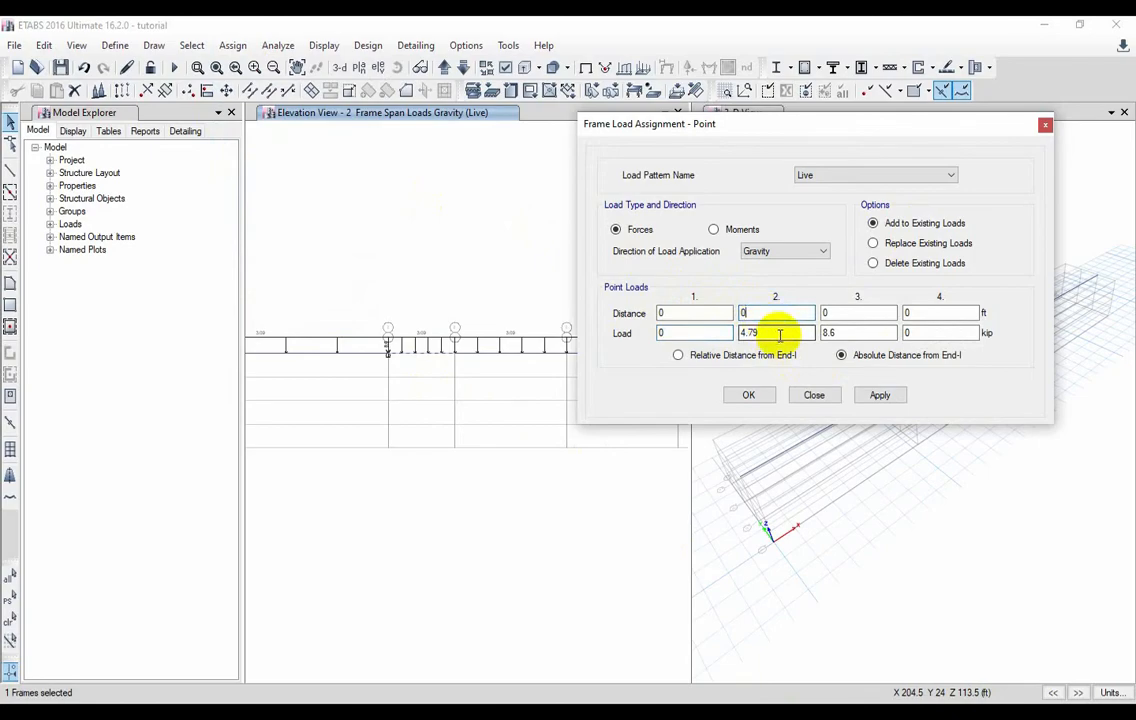
key(BackSpace)
key(alt+Tab)
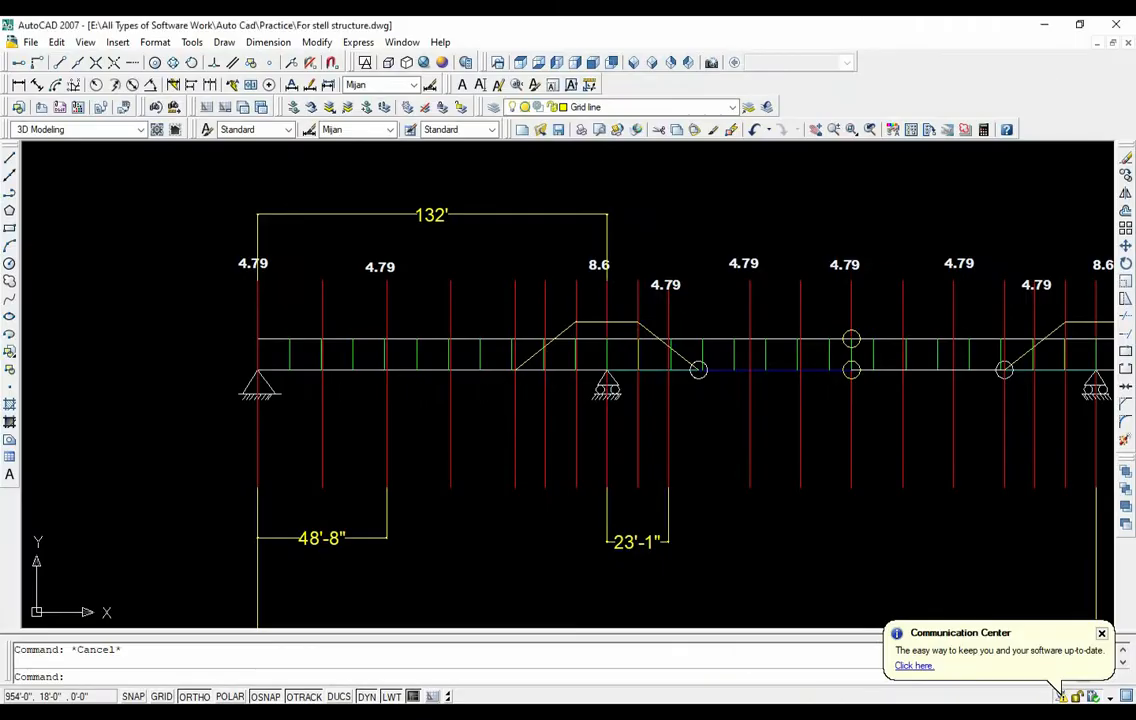
key(alt+Tab)
click(767, 313)
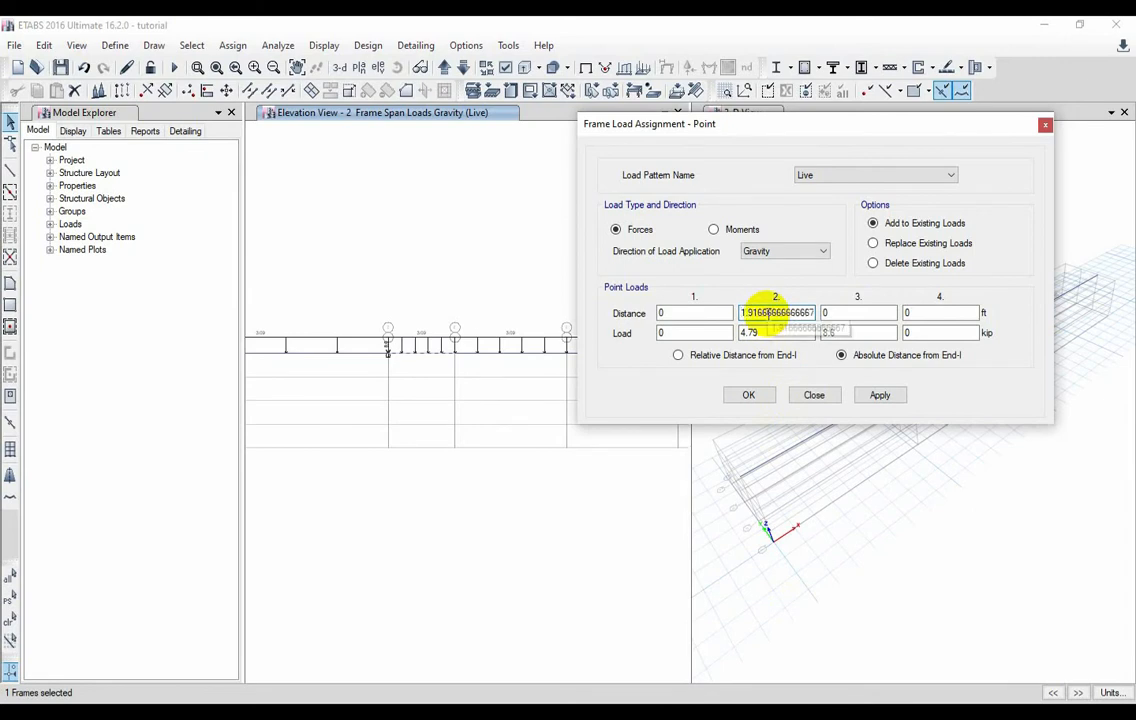
- Check the loads in the AutoCAD drawing and set the third point load to 0 kip in ETABS
drag(766, 334, 732, 330)
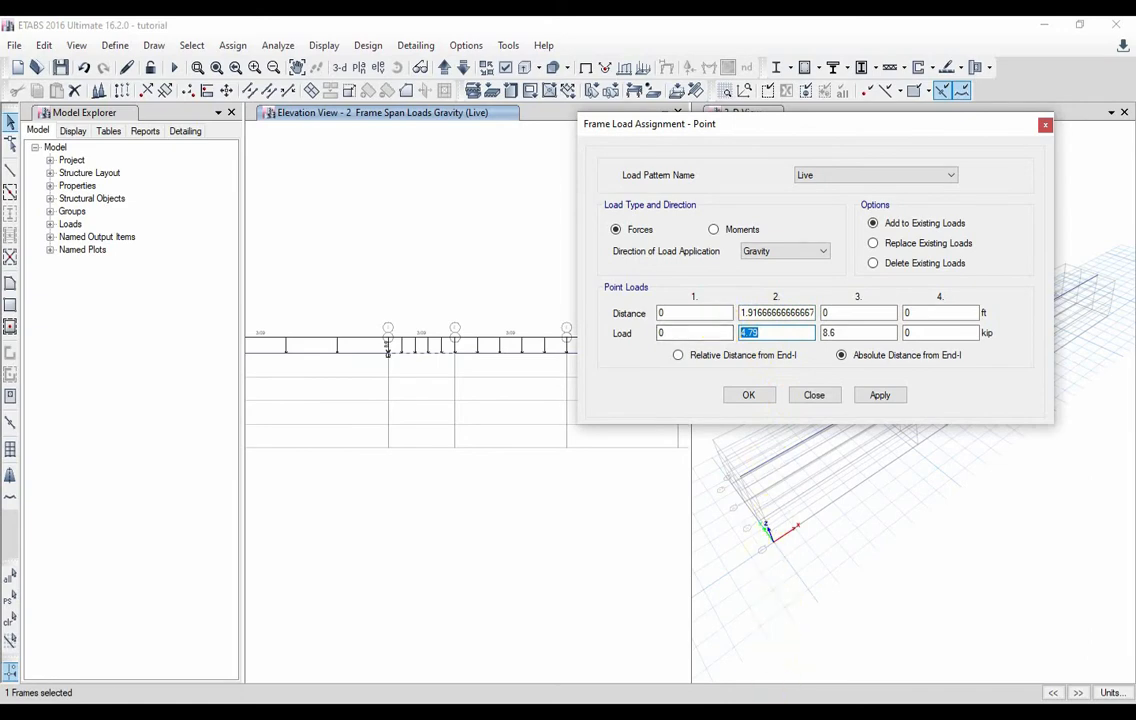
key(alt+Tab)
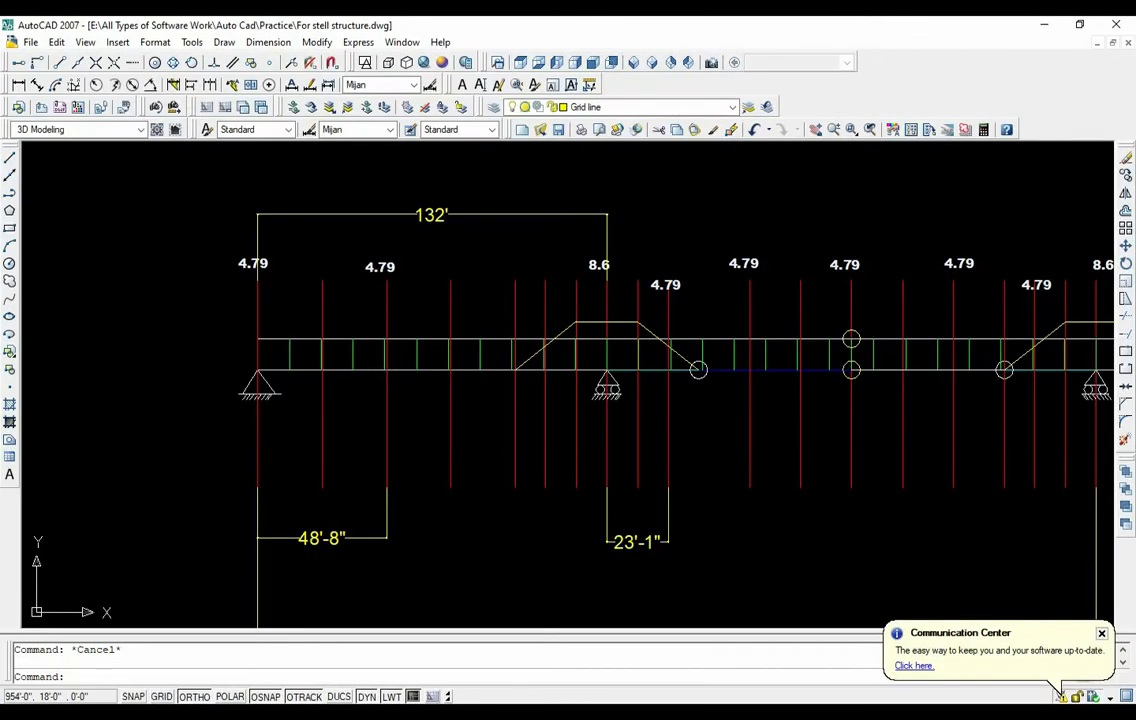
key(alt+Tab)
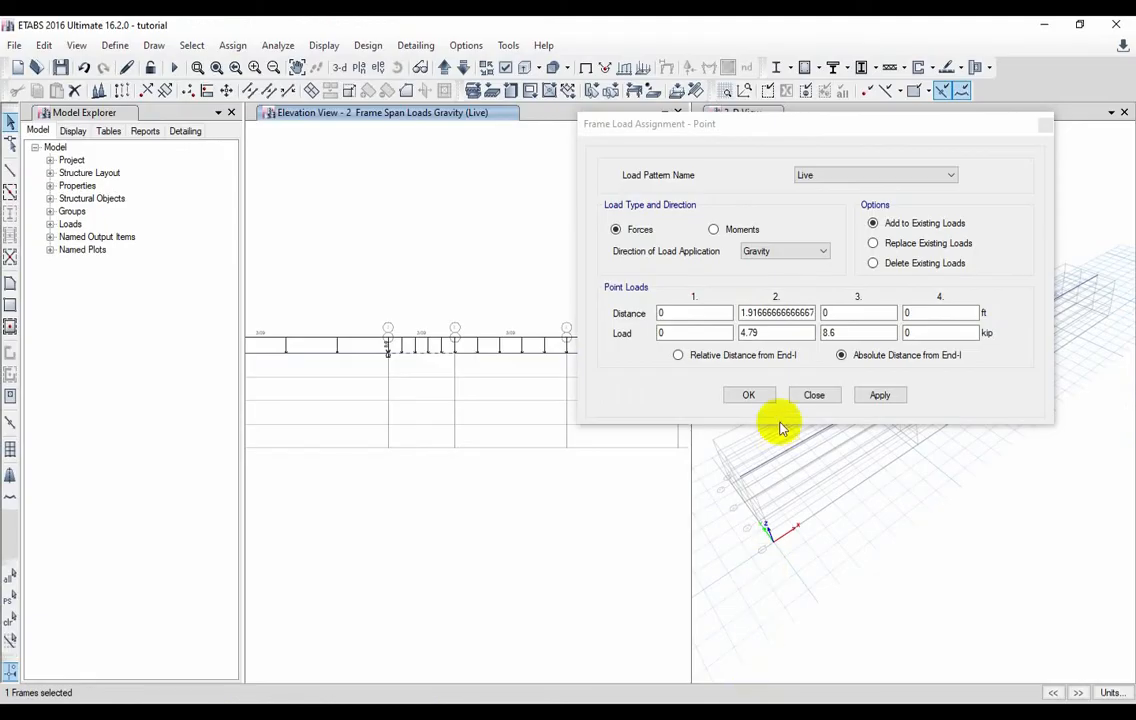
drag(857, 332, 812, 331)
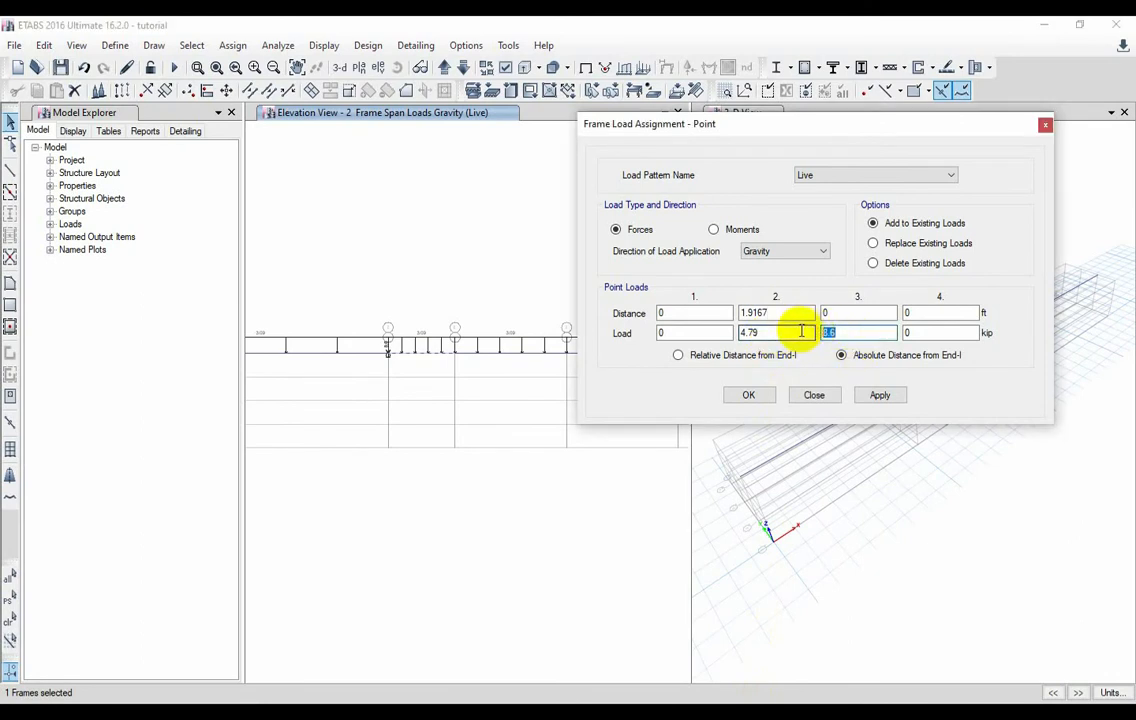
text(0)
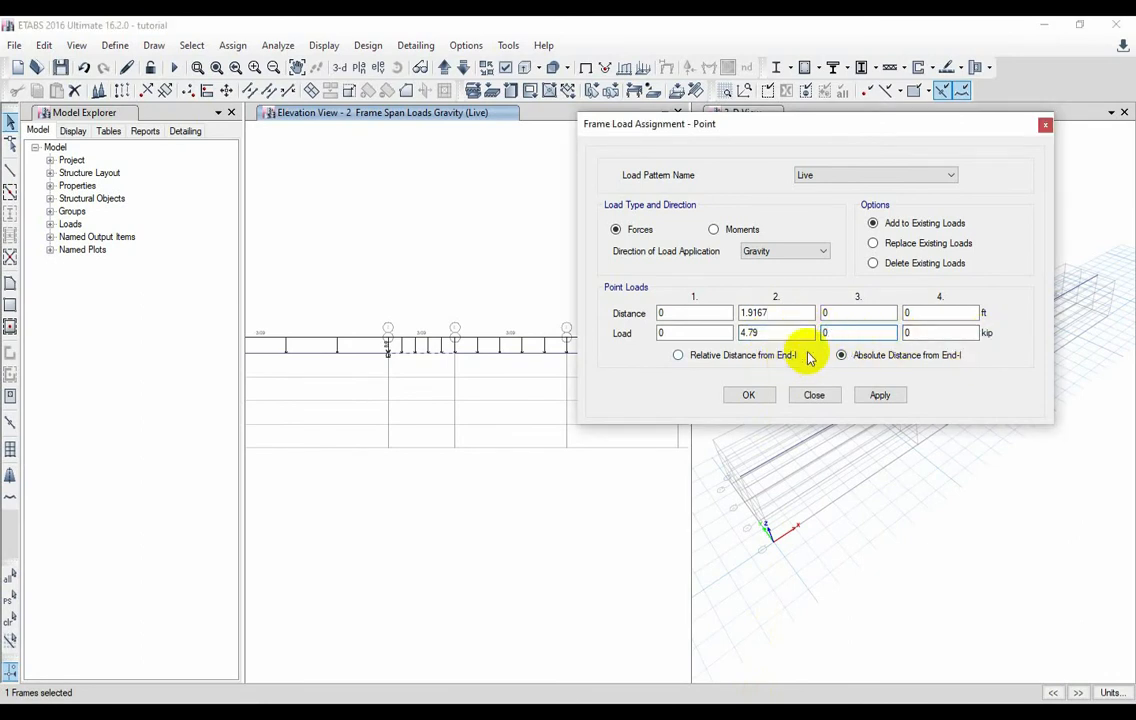
- Apply the 4.79 kip Live point load at 1.9167 ft to the span between grids B and C
drag(756, 124, 789, 109)
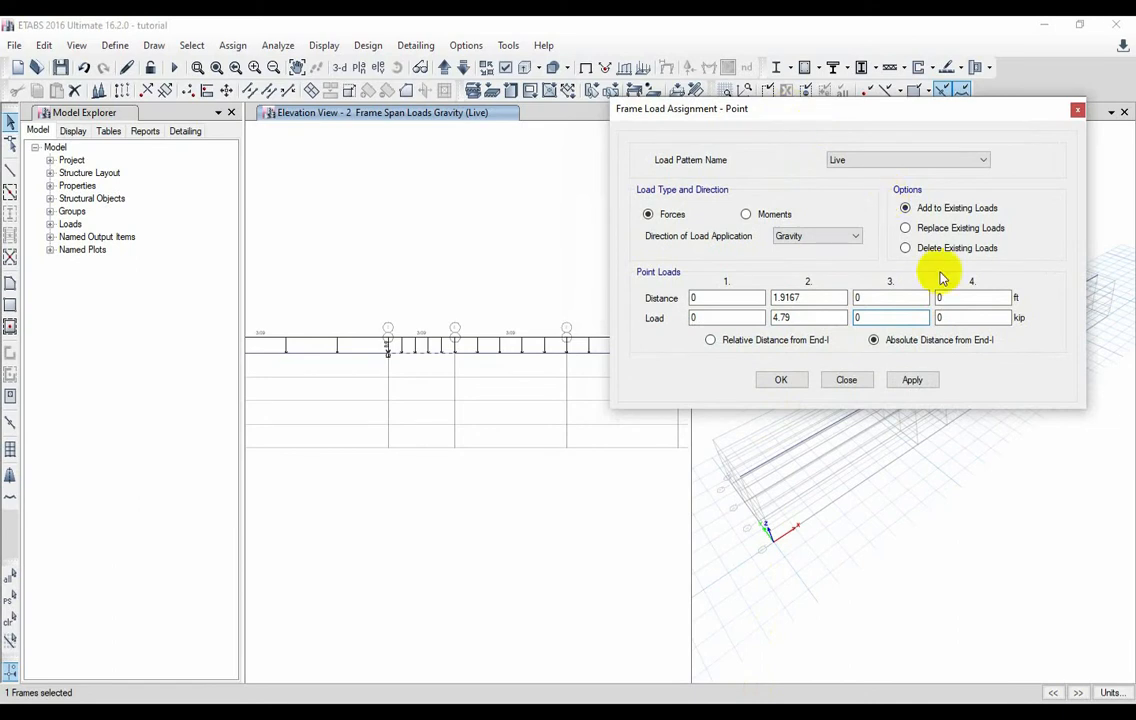
click(844, 160)
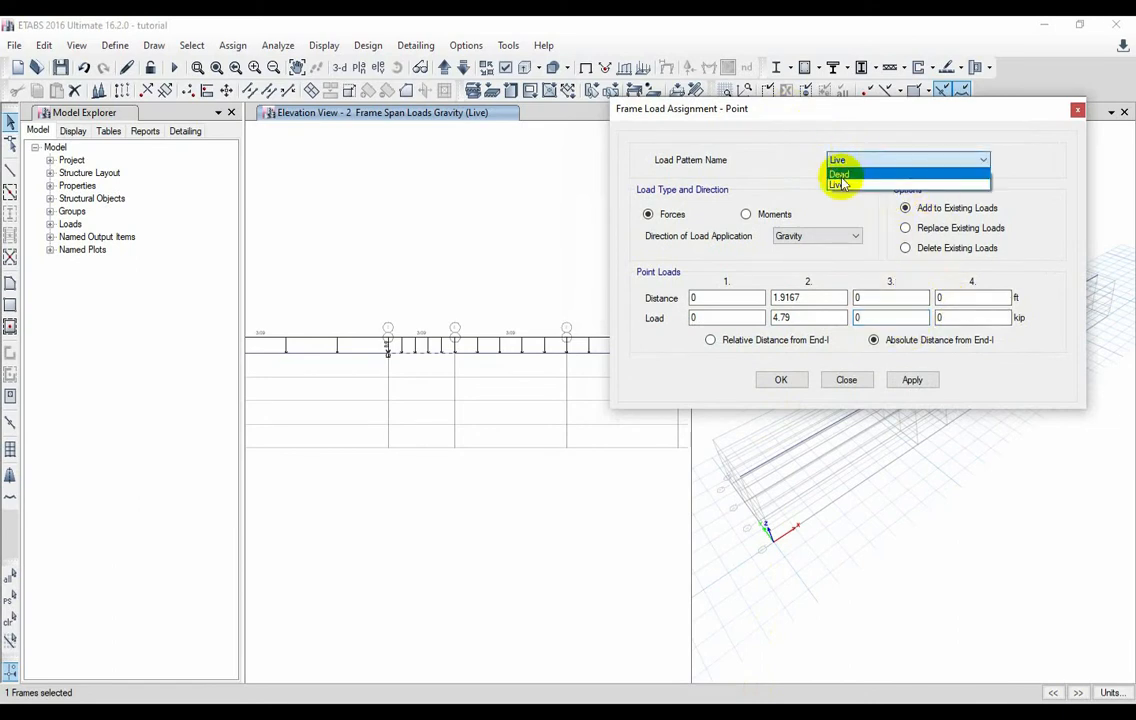
click(840, 186)
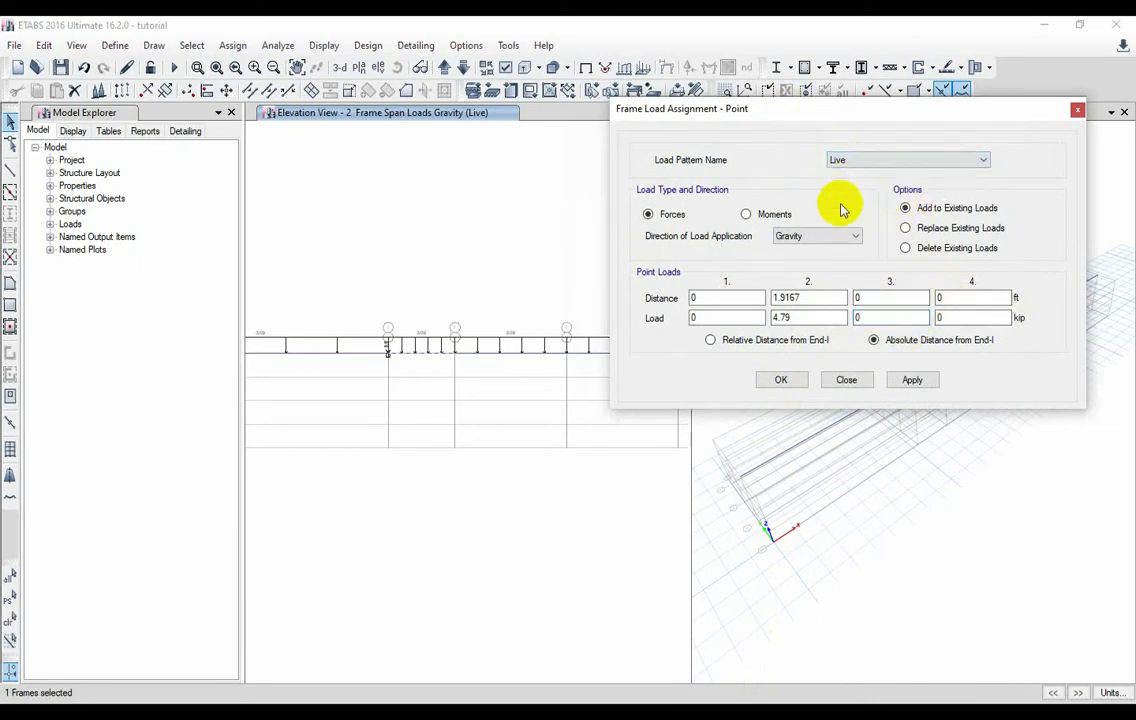
click(912, 381)
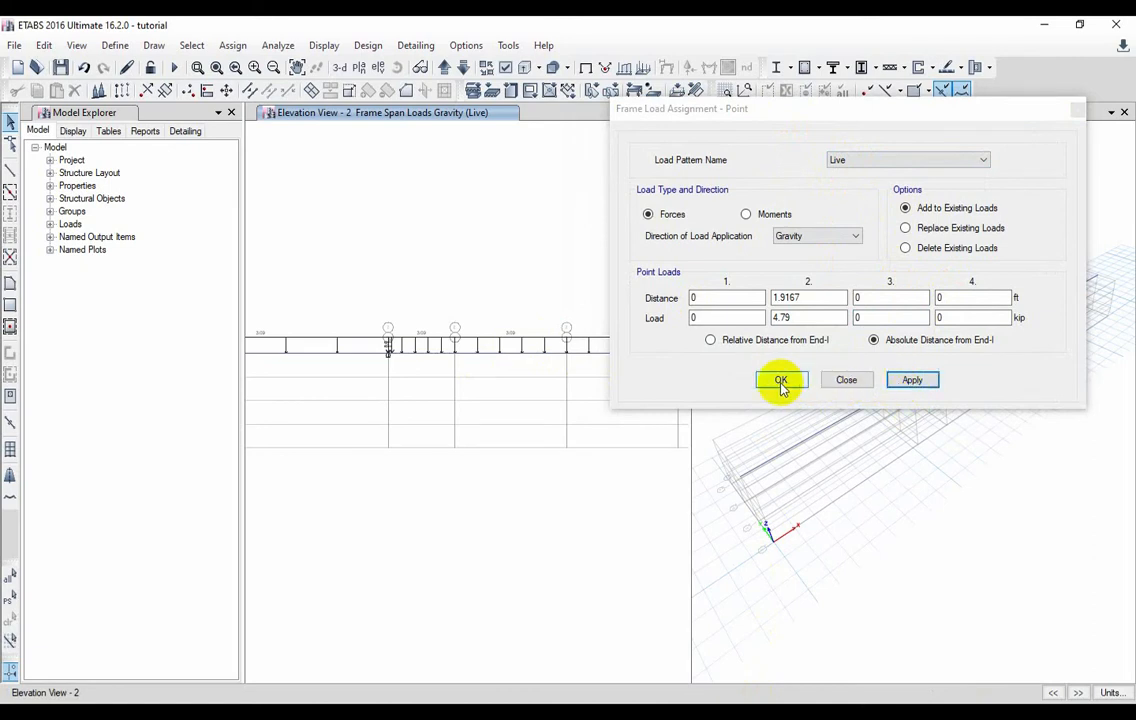
scroll(390, 350, up, 3)
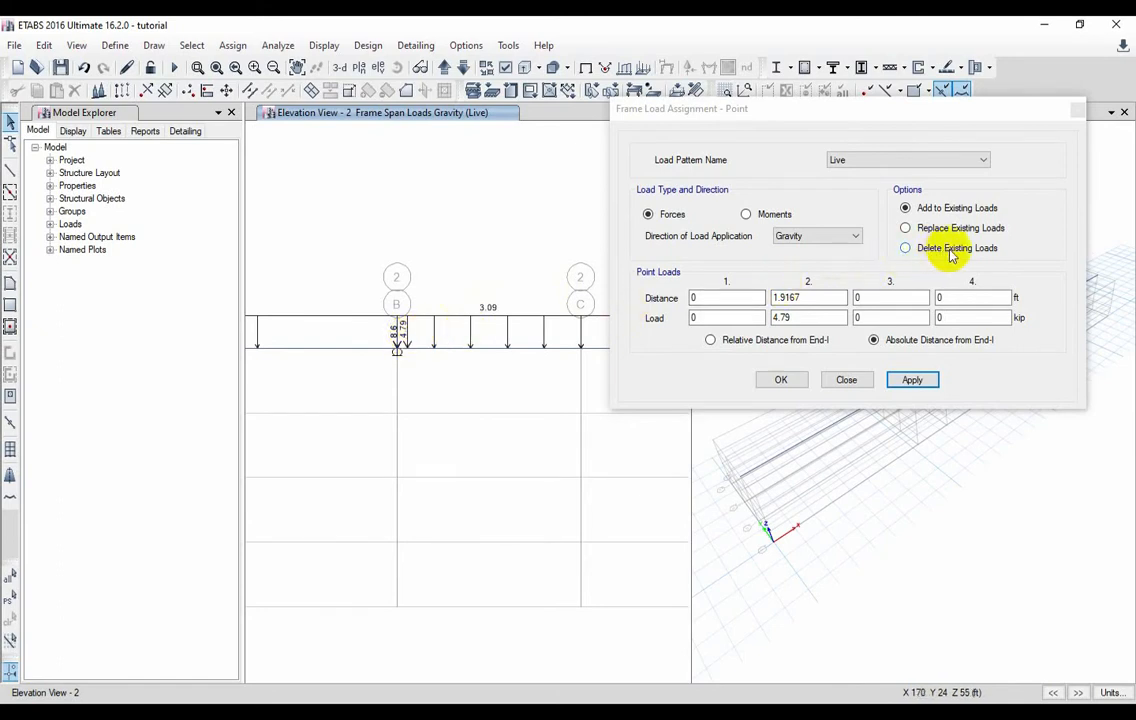
- Delete the existing Live point loads from the span between grids B and C
click(906, 248)
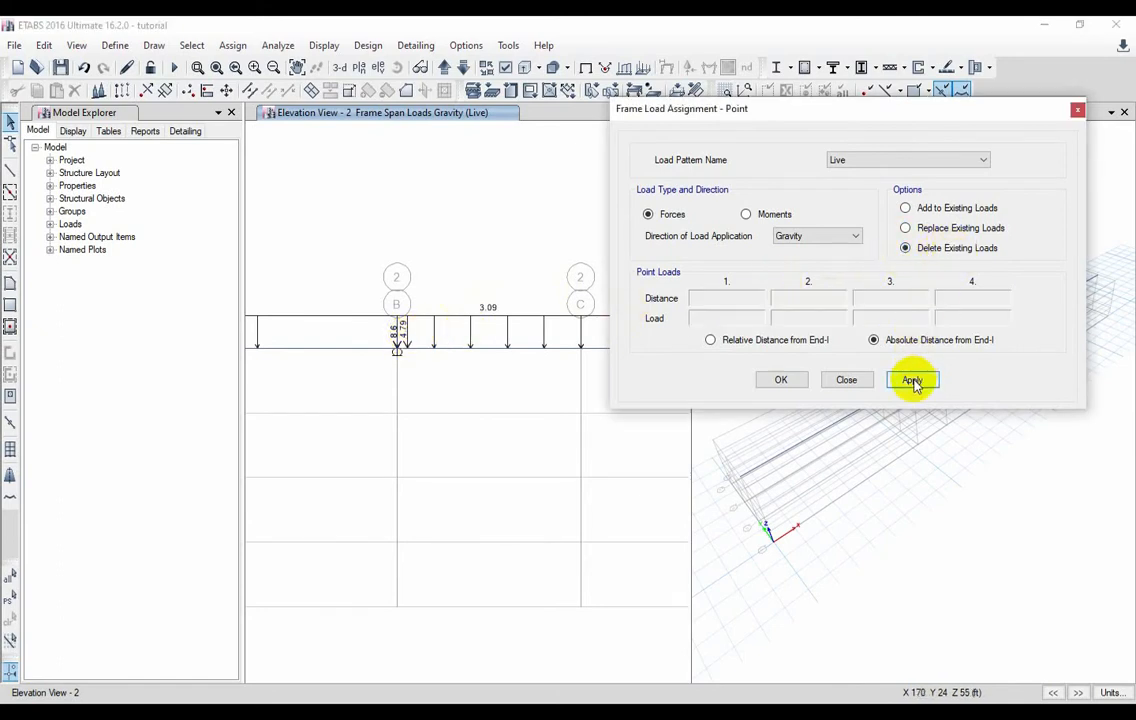
click(913, 381)
click(682, 418)
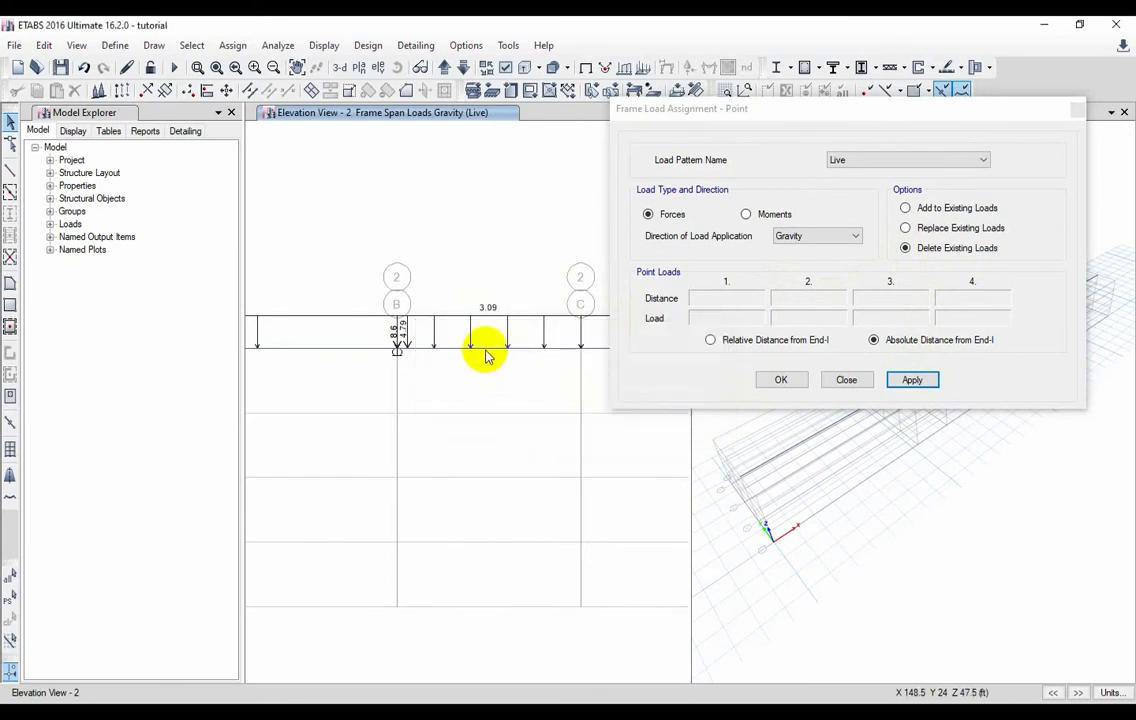
click(908, 381)
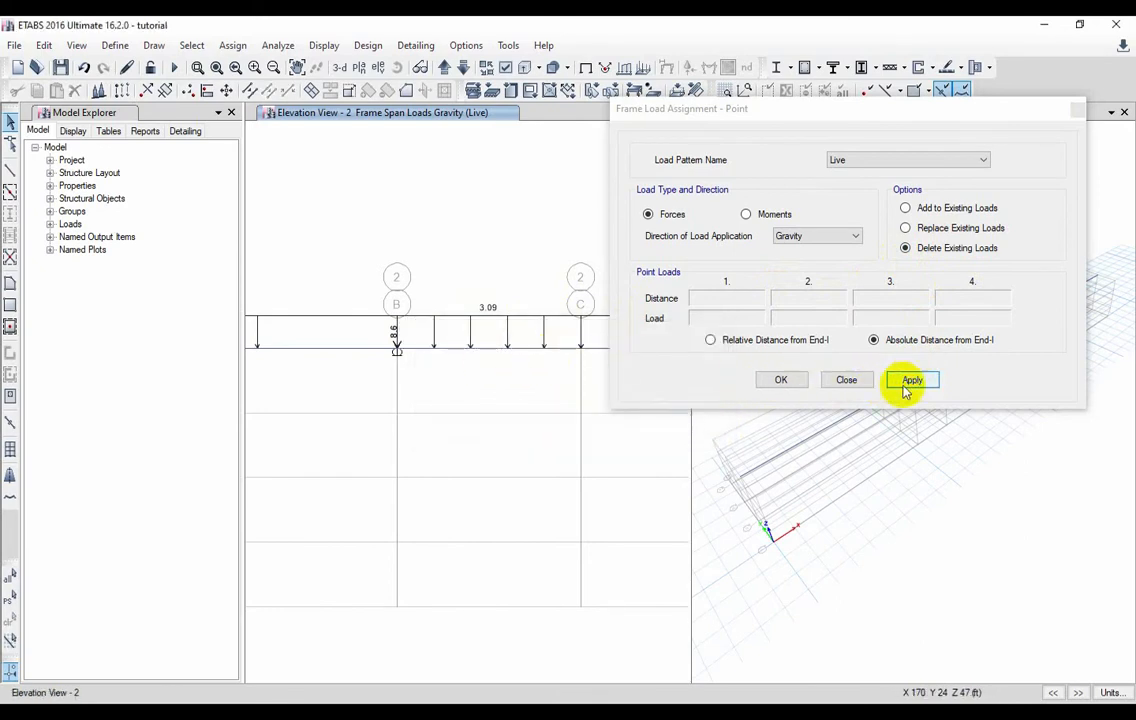
- Switch back to adding to existing loads and set the second point load's distance to 23'1"
click(910, 208)
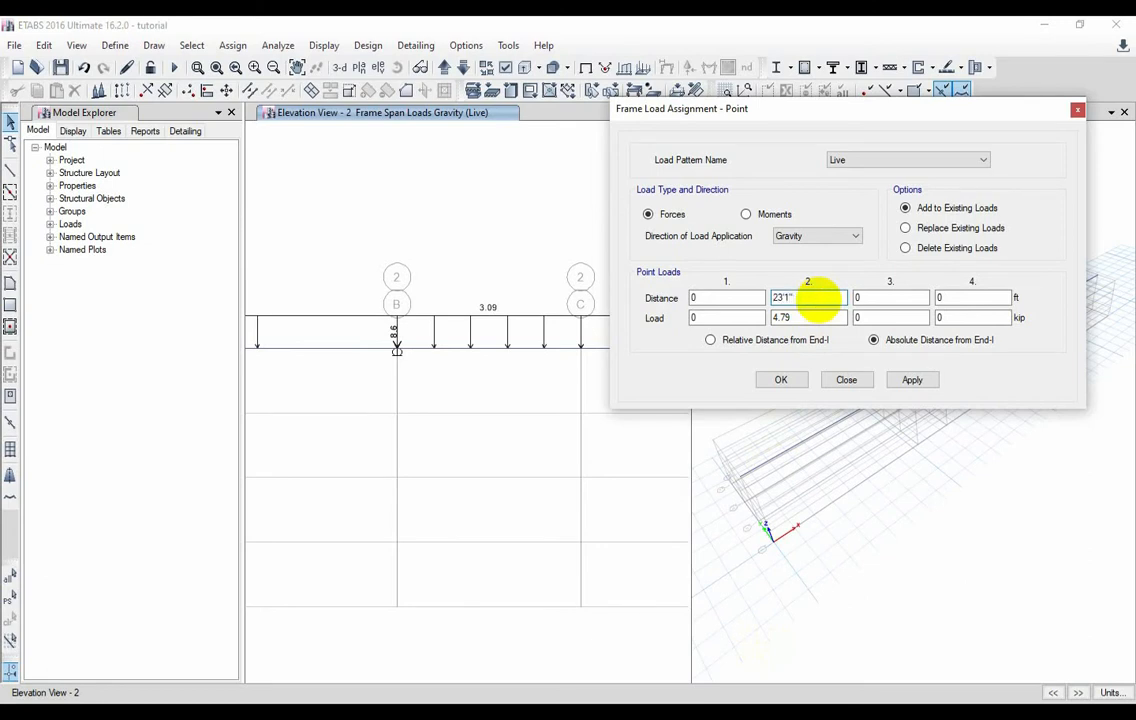
scroll(441, 392, down, 5)
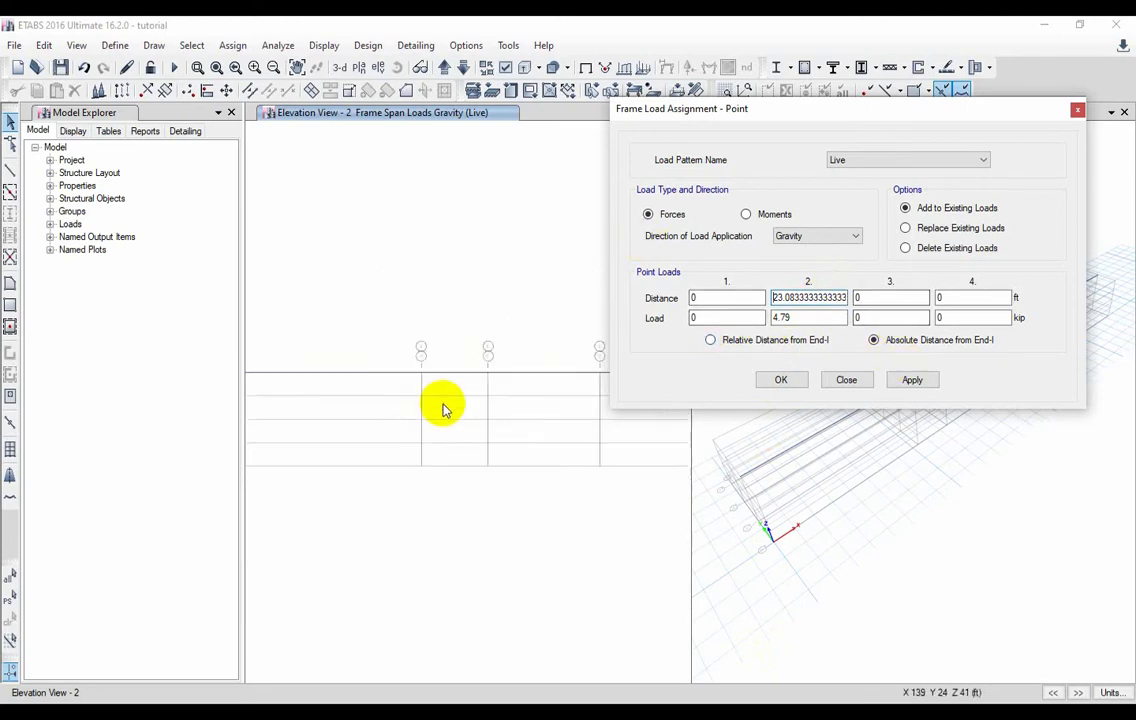
- Add a 4.79 kip live gravity point load at an absolute distance of 23.0833 ft on the beam between grids B and C
middle_drag(447, 408, 422, 397)
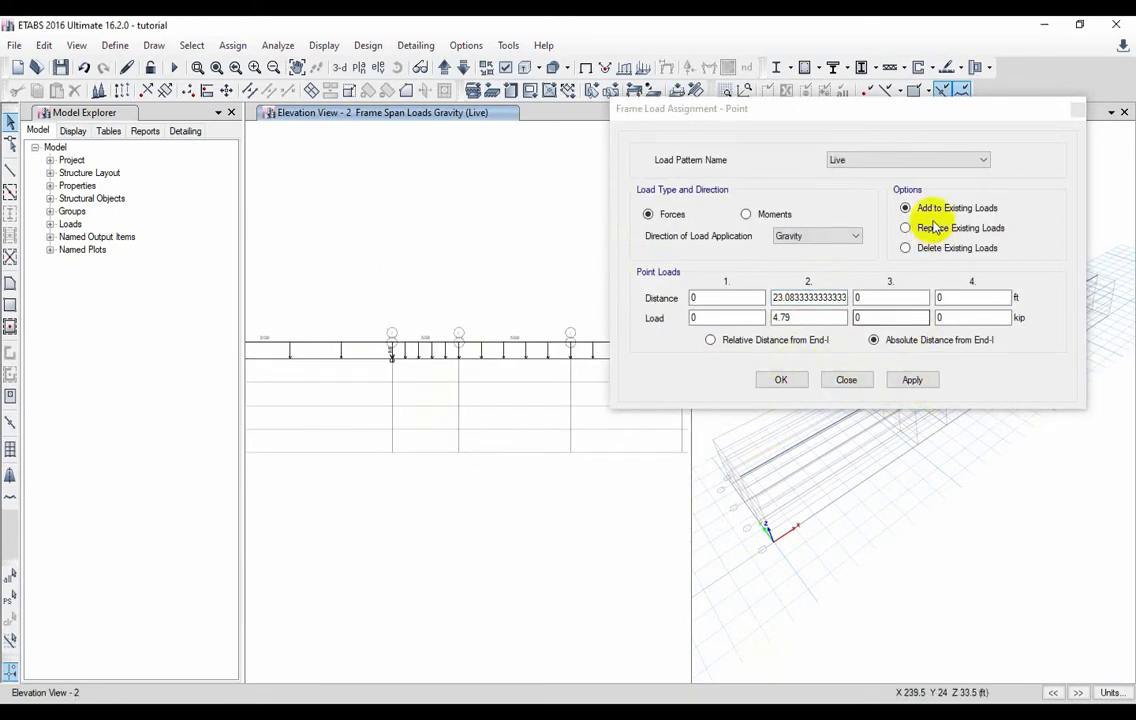
click(912, 381)
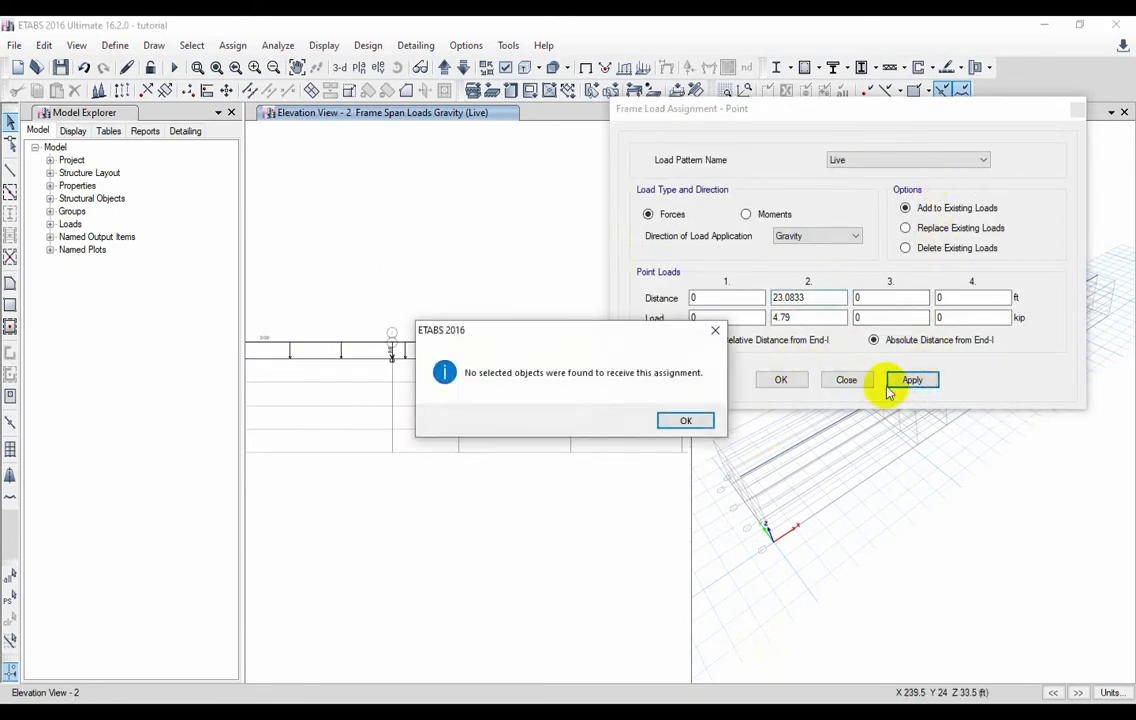
click(679, 419)
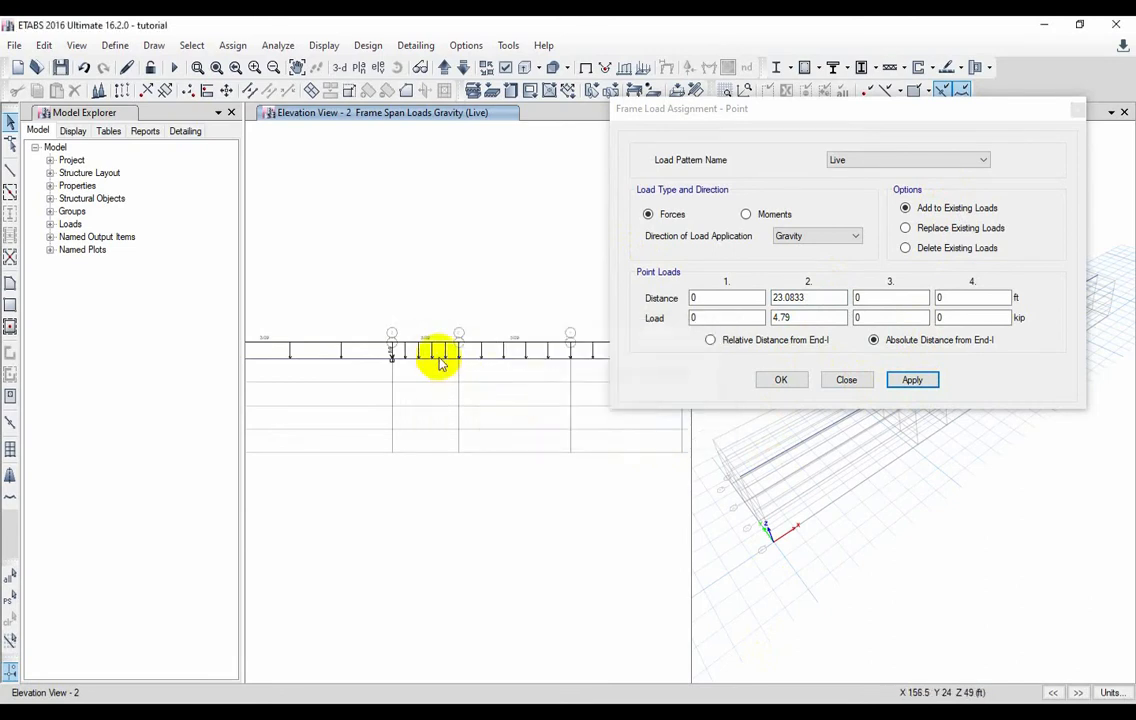
click(912, 381)
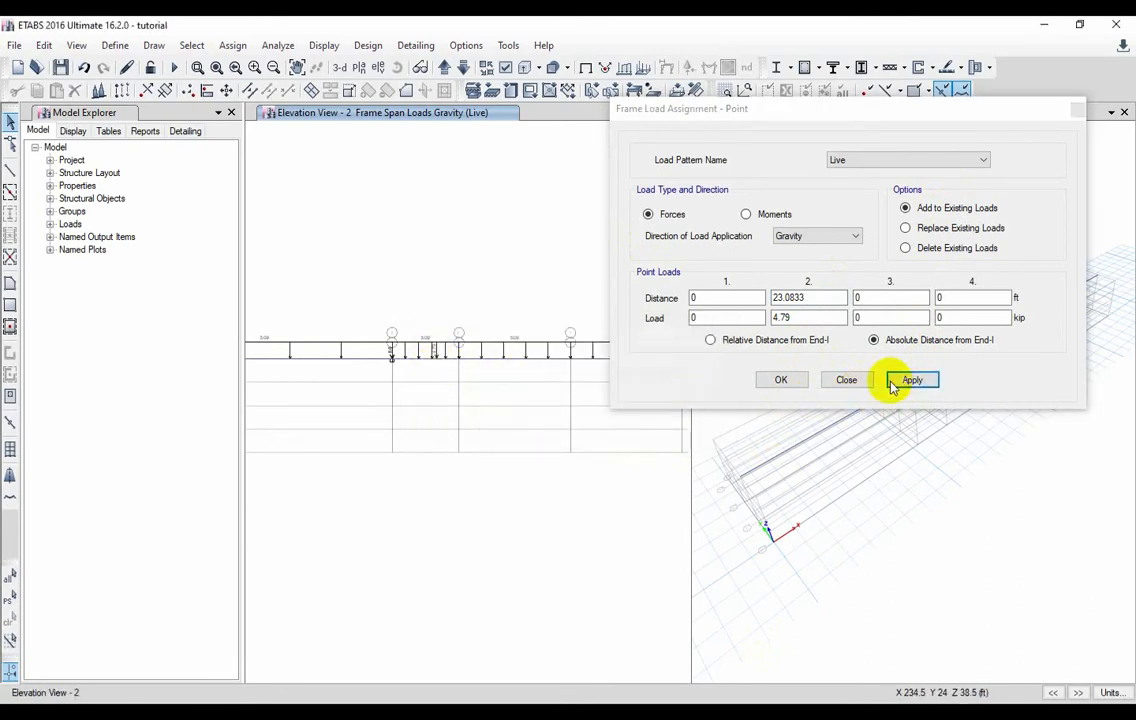
click(781, 380)
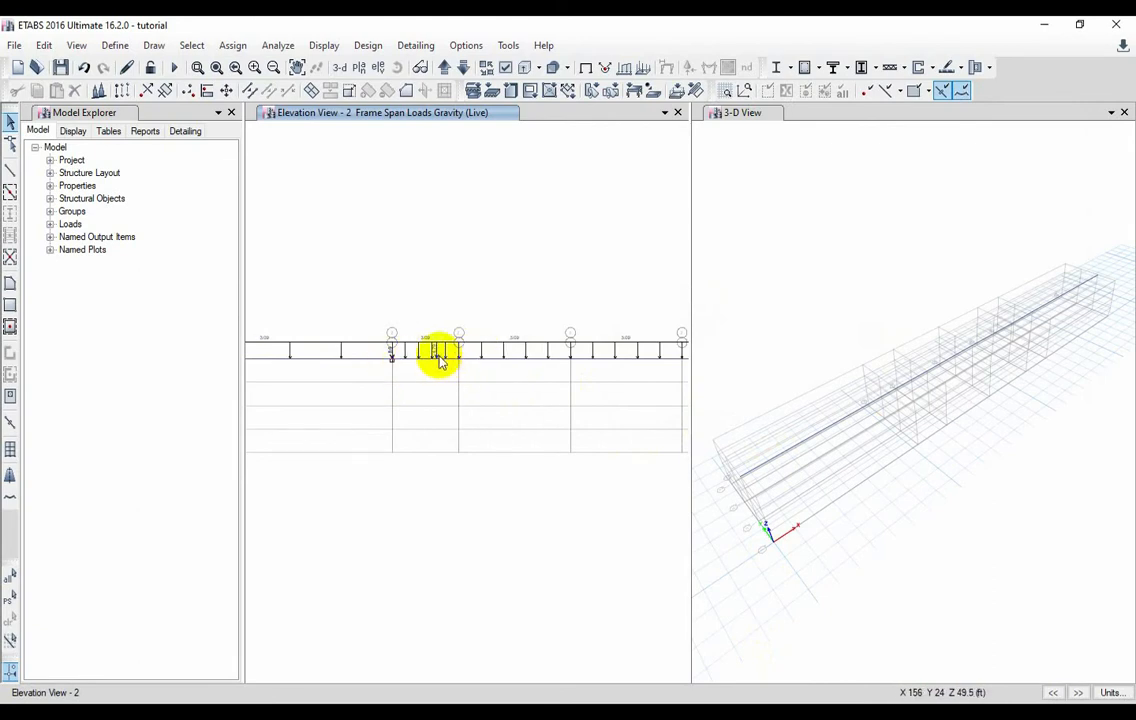
scroll(436, 360, up, 2)
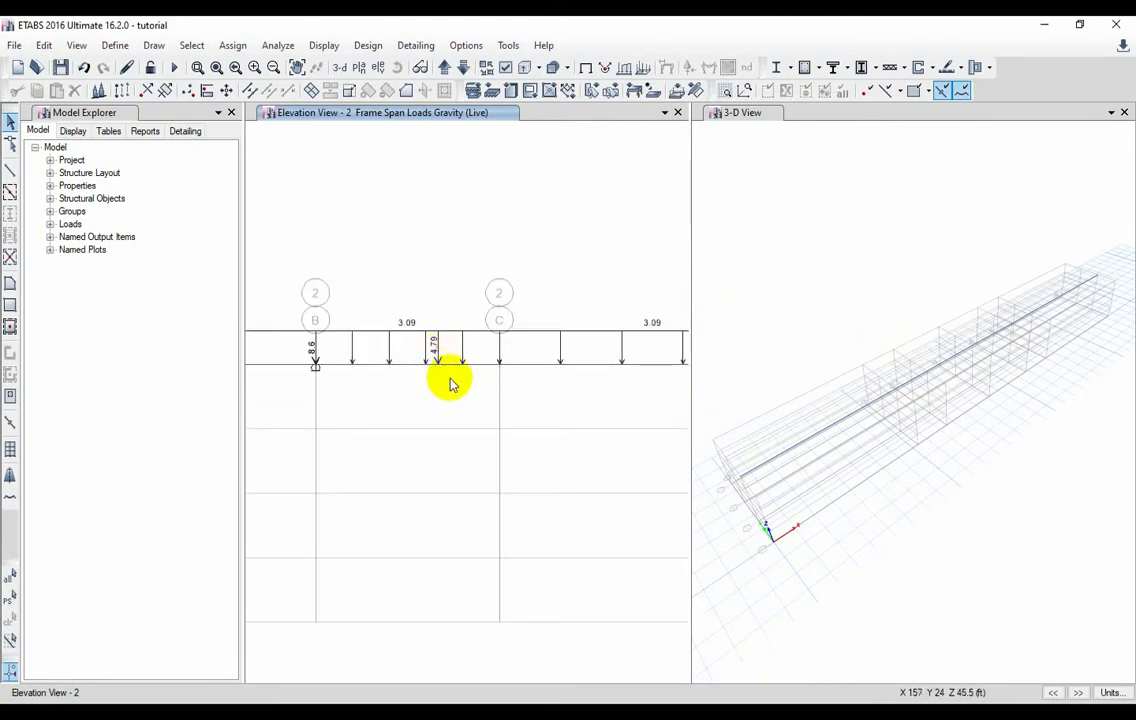
scroll(450, 385, down, 2)
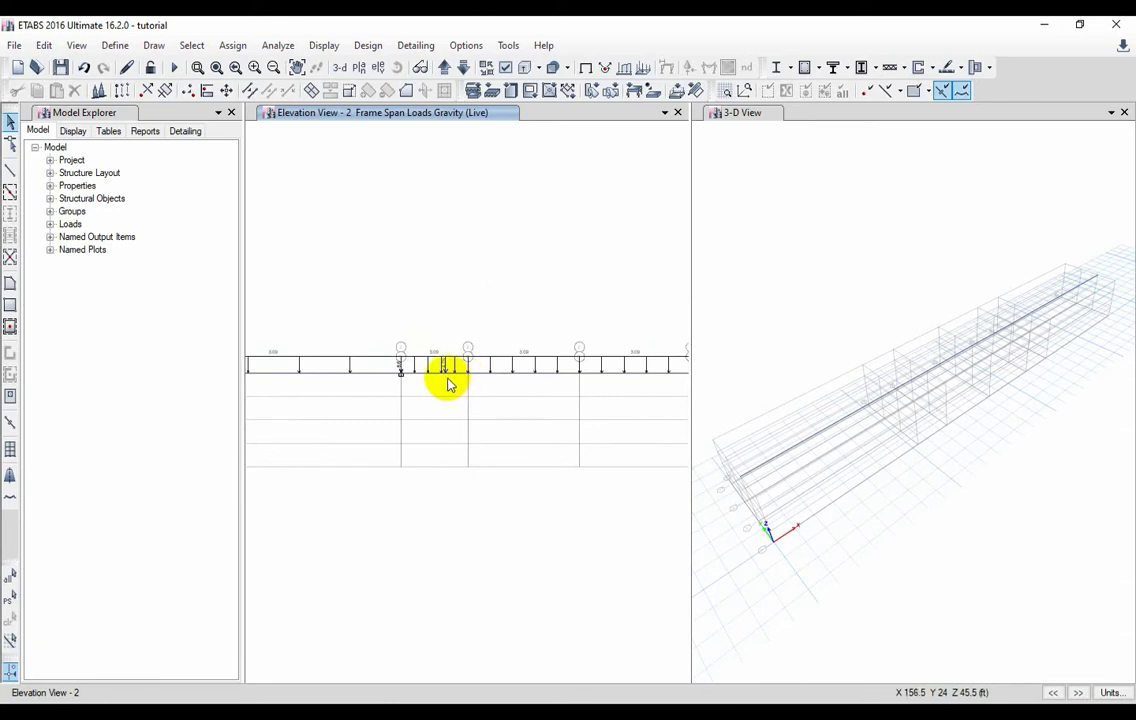
- Select only the beam segment that starts at grid C in the elevation view
click(436, 376)
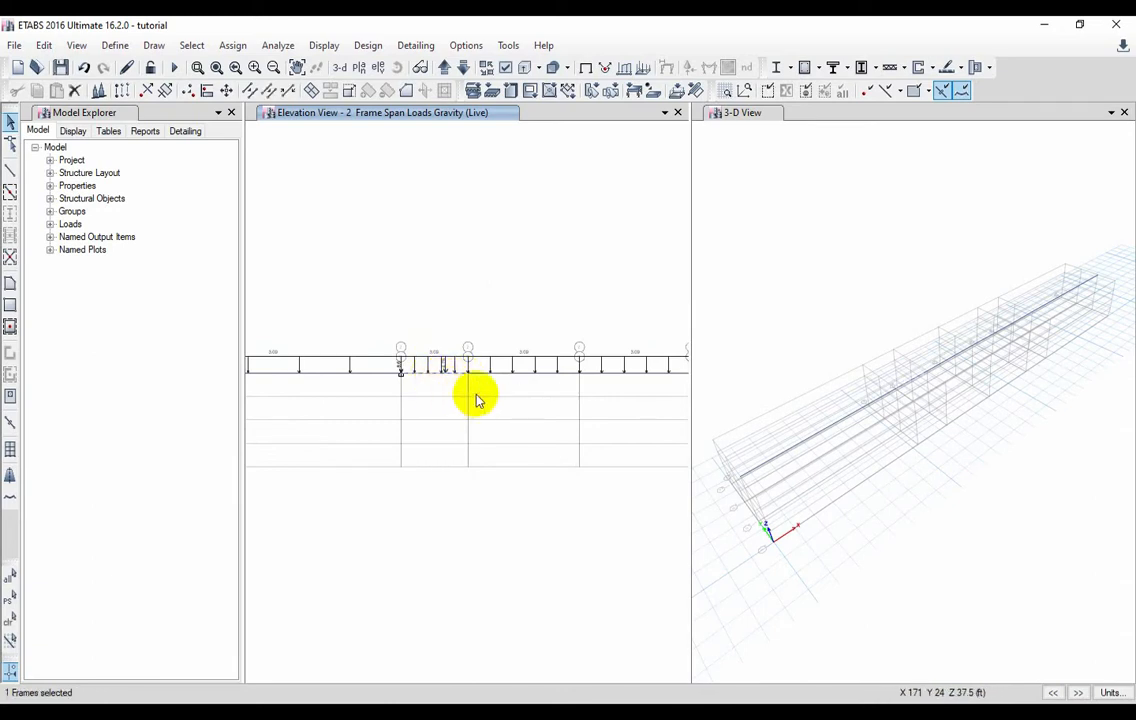
click(482, 371)
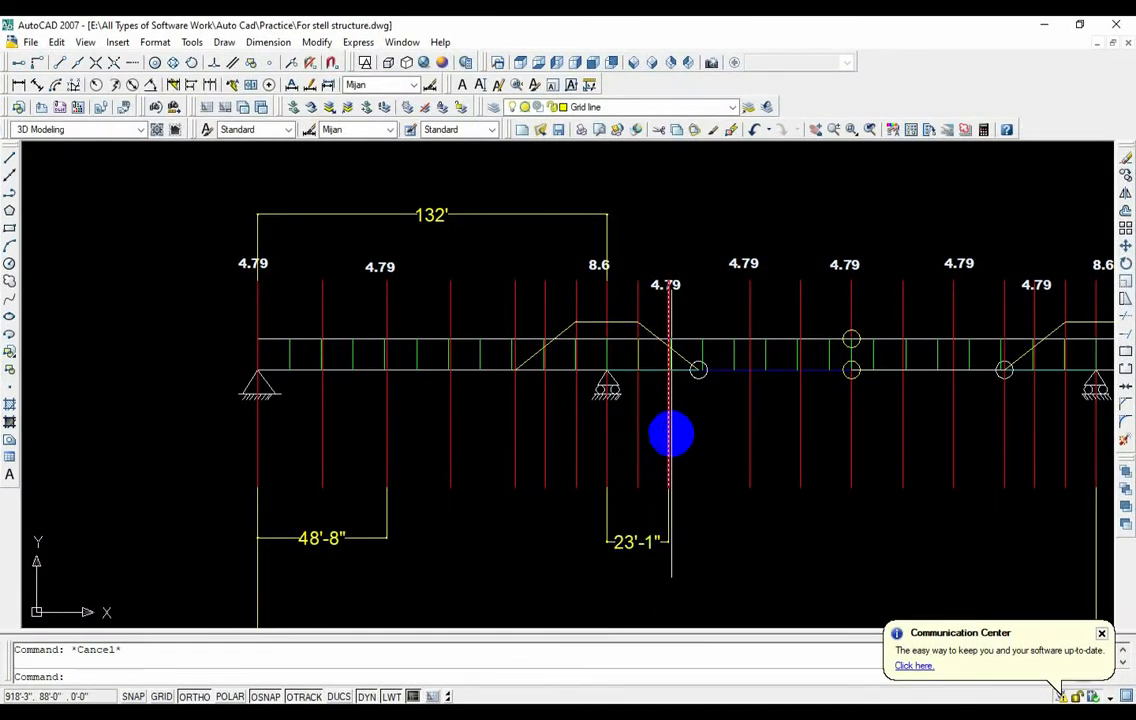
- Switch to the AutoCAD drawing and dimension horizontally from the bottom-chord circle after the 8.6 support to the next 4.79 load line
middle_drag(671, 433, 483, 432)
middle_drag(571, 419, 480, 432)
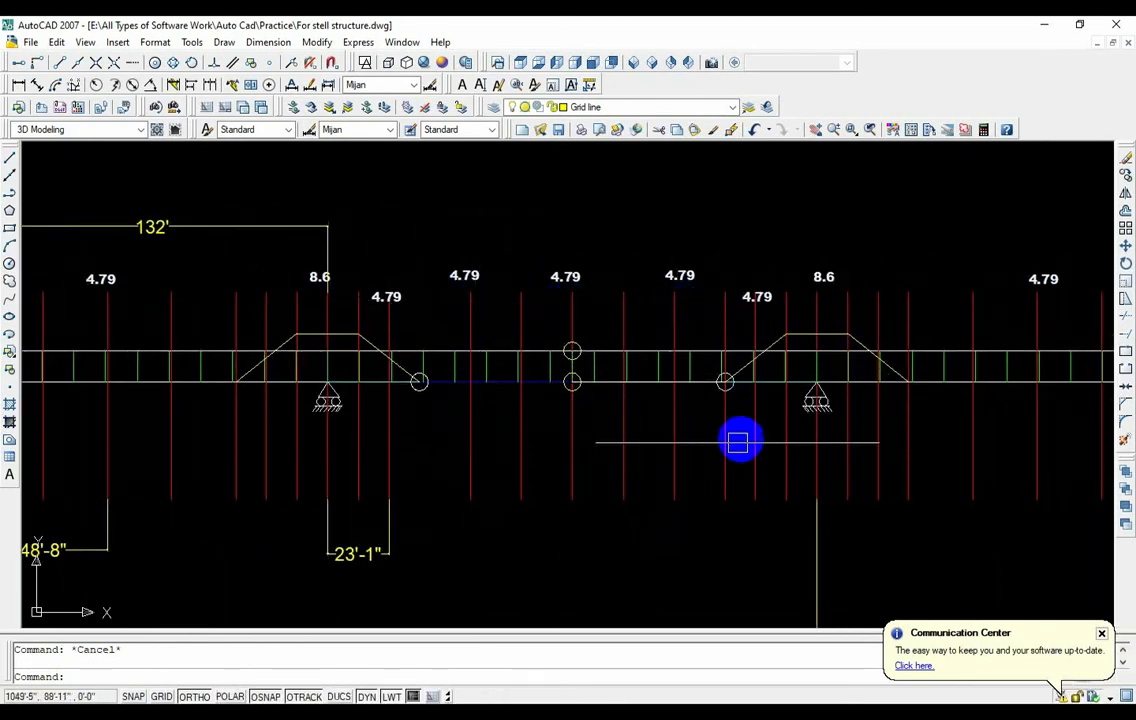
middle_drag(436, 426, 444, 422)
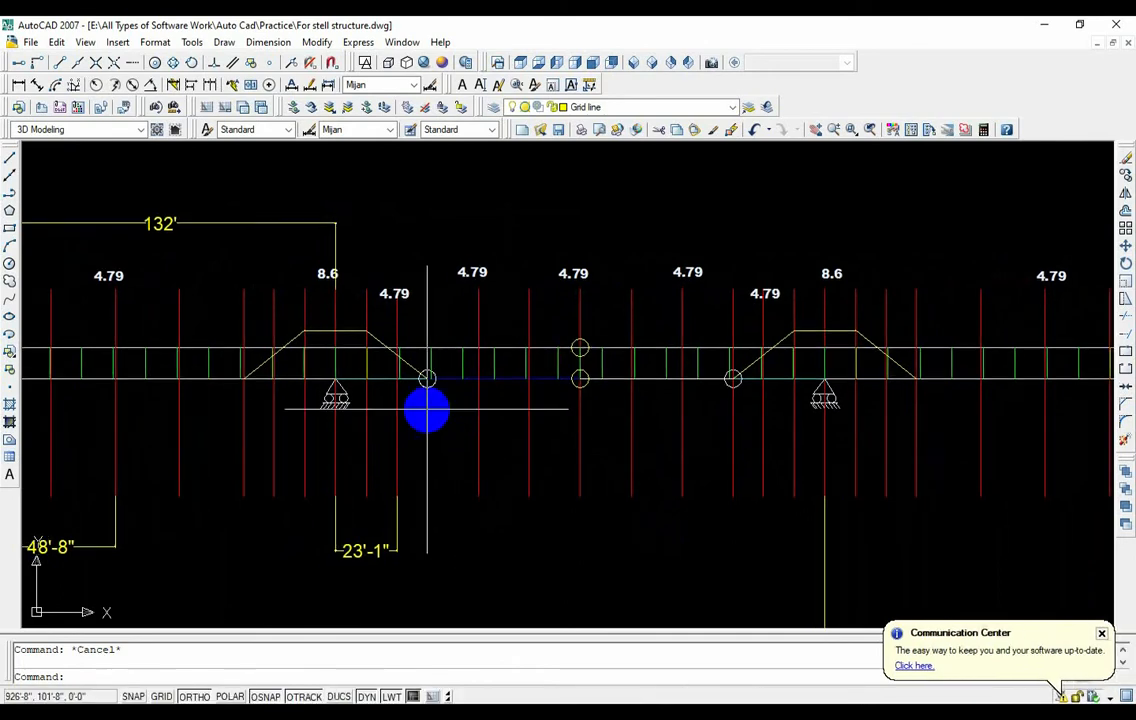
click(19, 85)
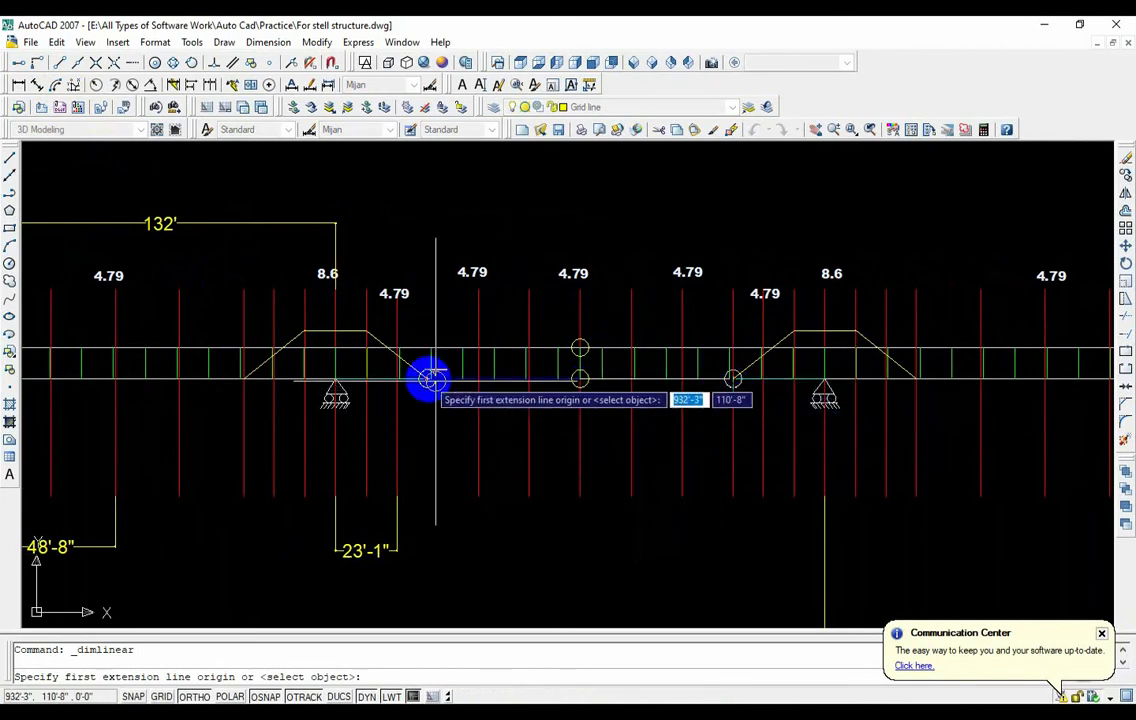
scroll(426, 376, up, 4)
click(450, 368)
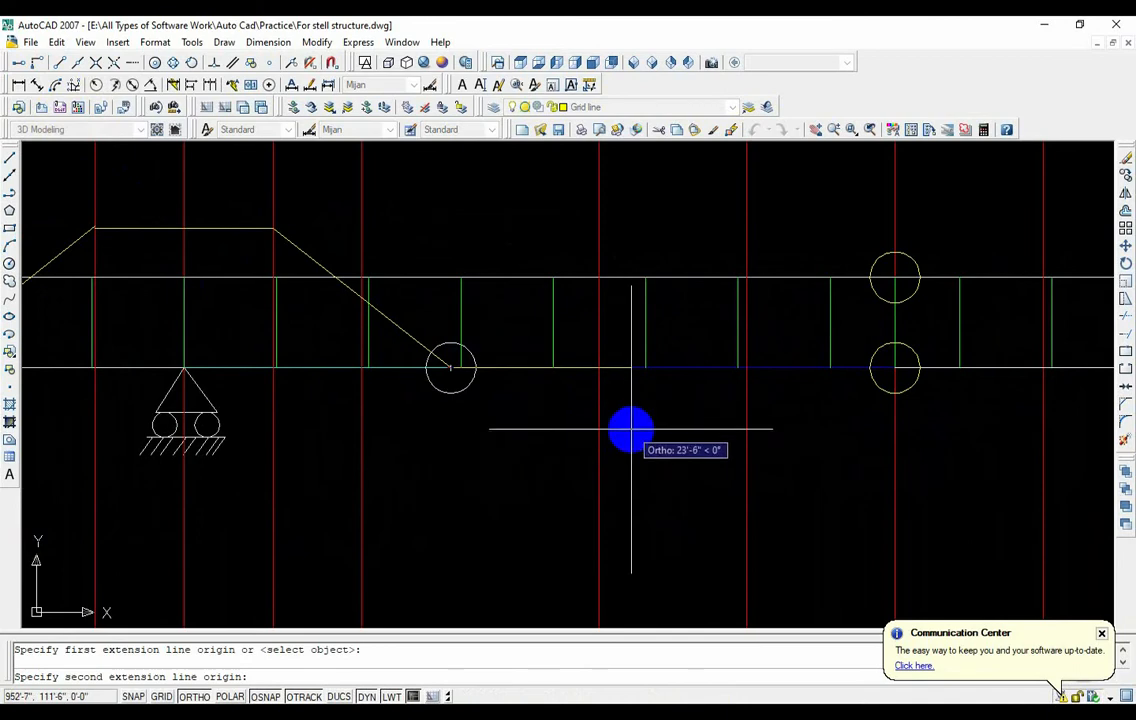
click(599, 368)
scroll(598, 490, down, 2)
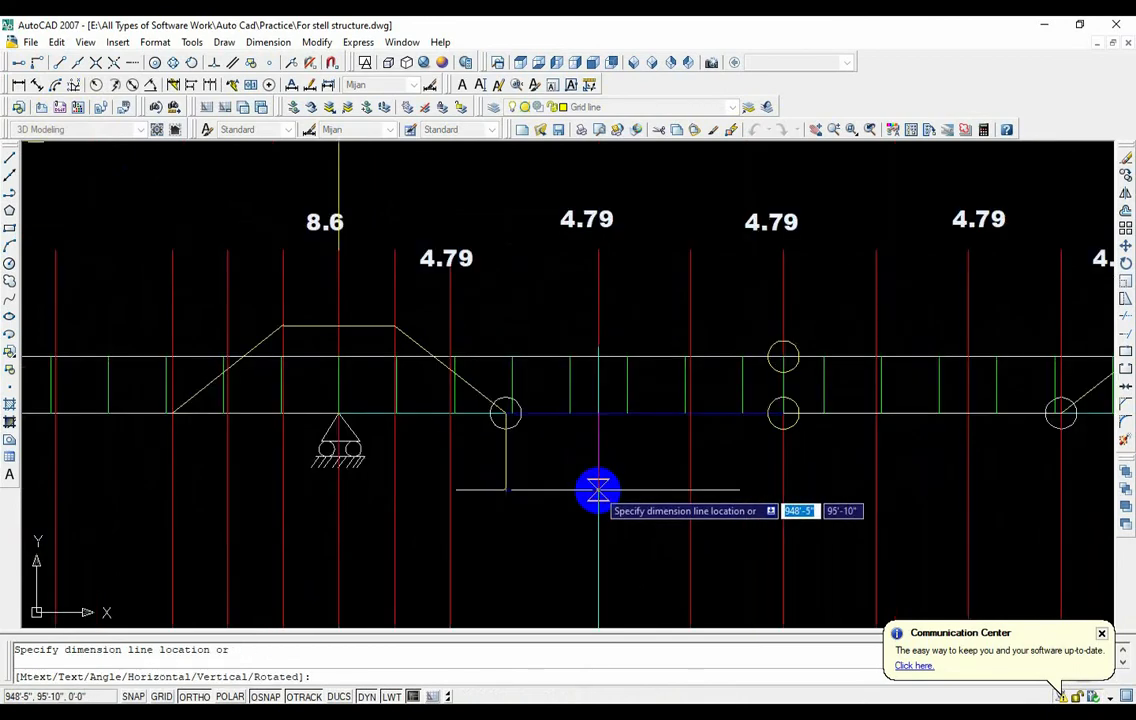
click(598, 490)
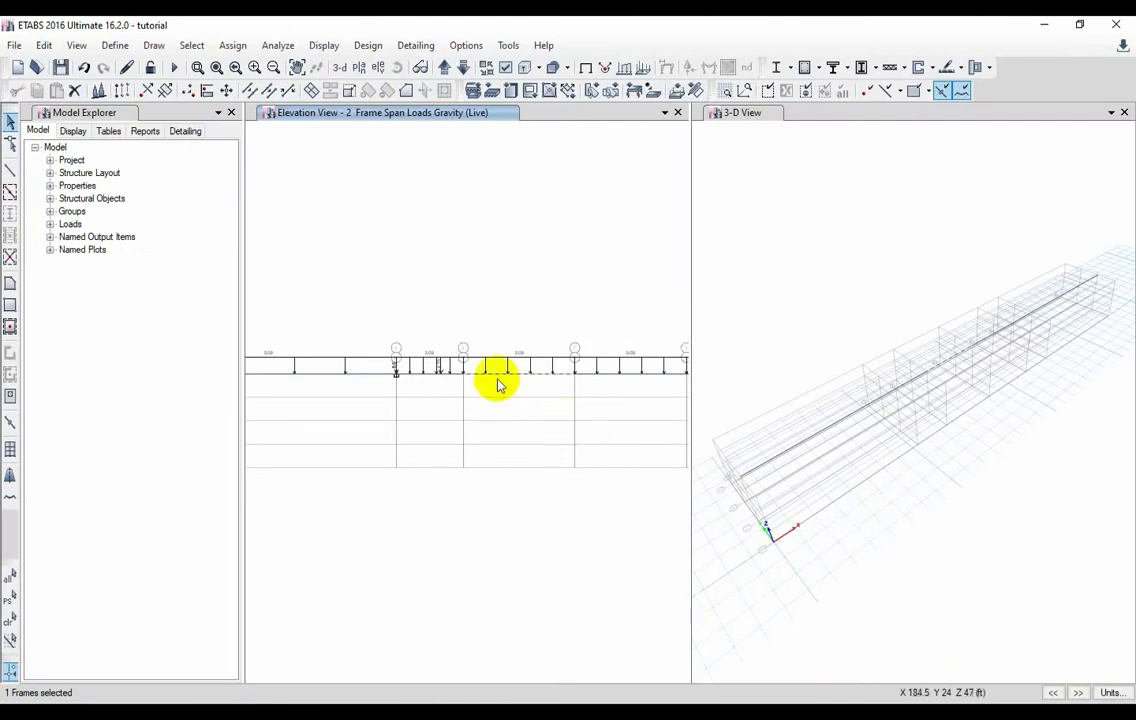
- Back in ETABS, start a frame point load assignment with Add to Existing Loads and set the second distance to 19.25 ft
click(233, 45)
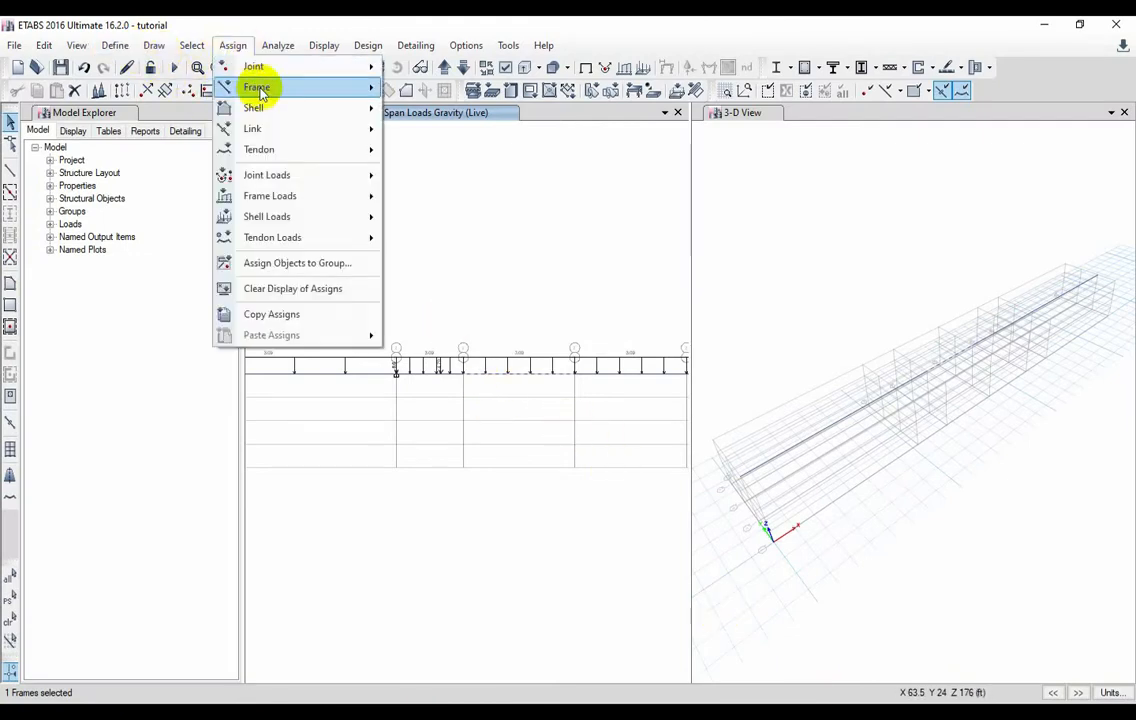
mouse_move(340, 197)
click(421, 193)
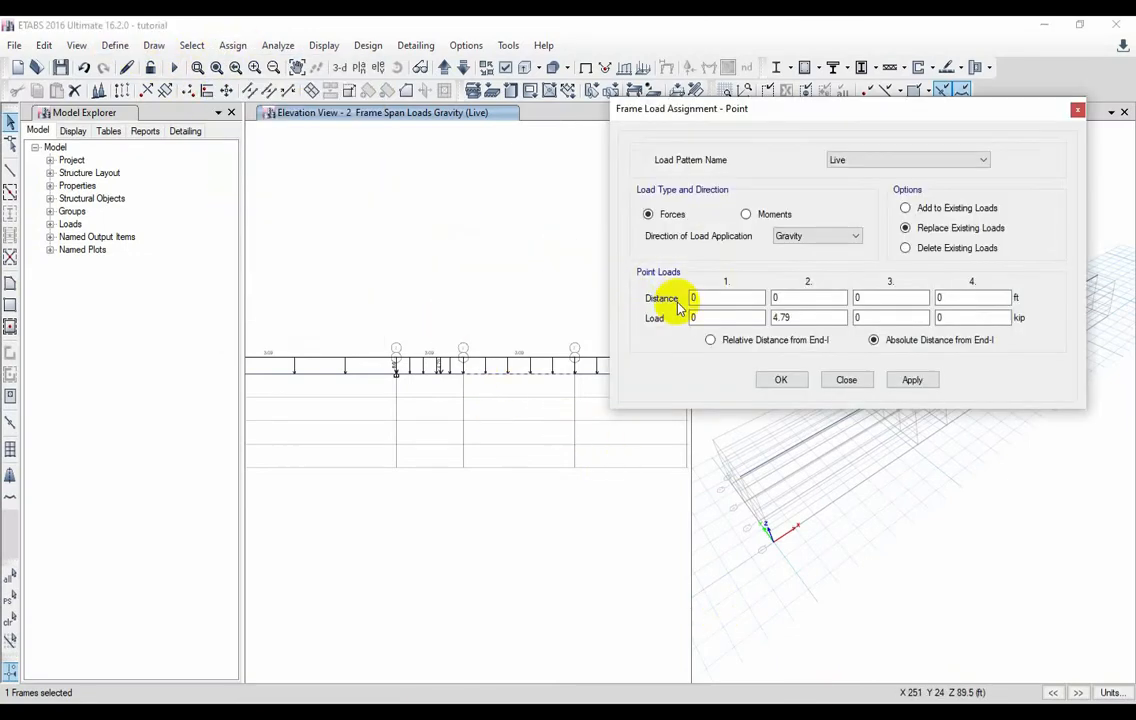
click(949, 210)
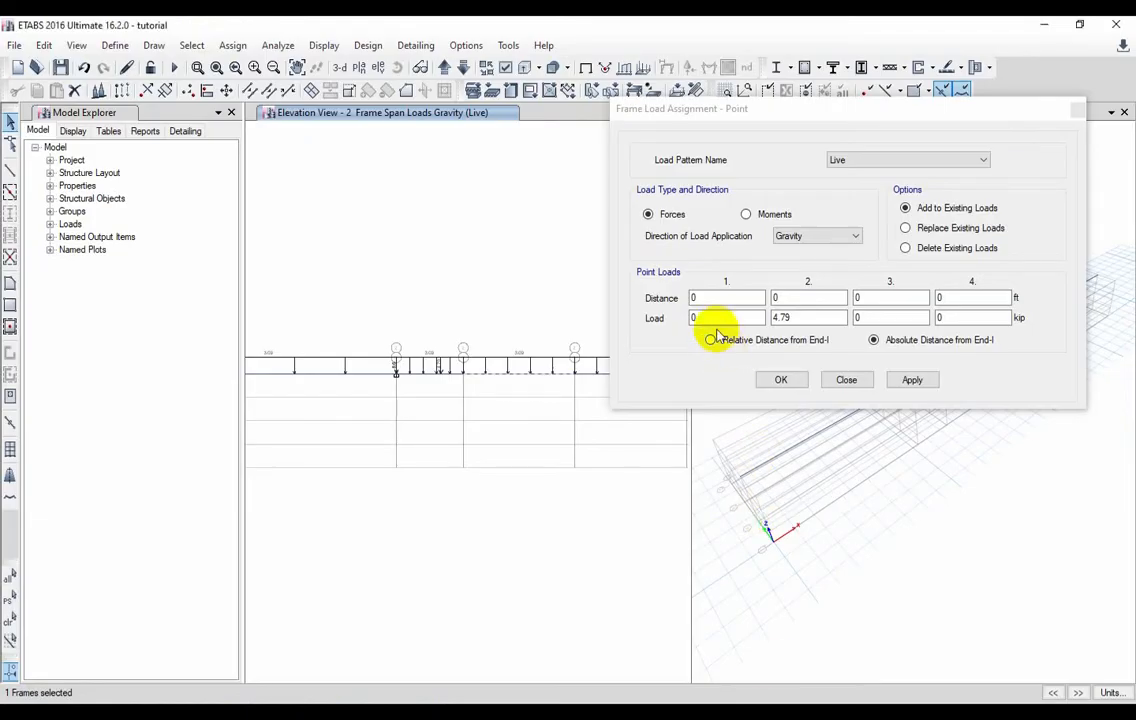
click(720, 300)
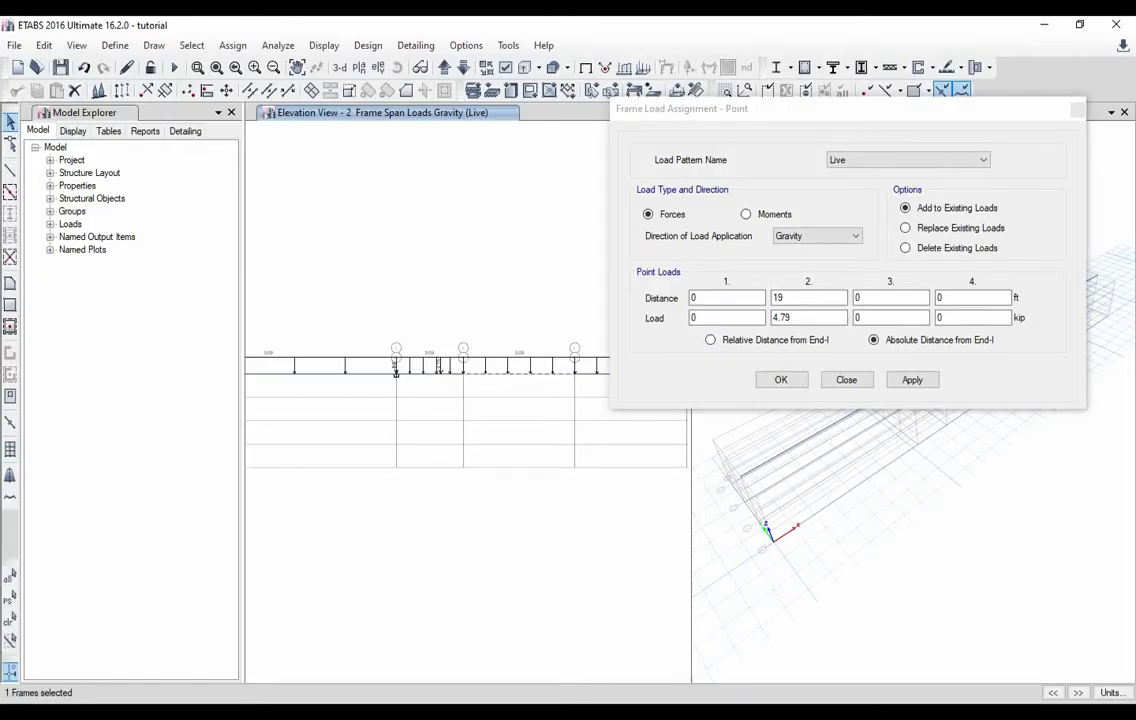
click(826, 301)
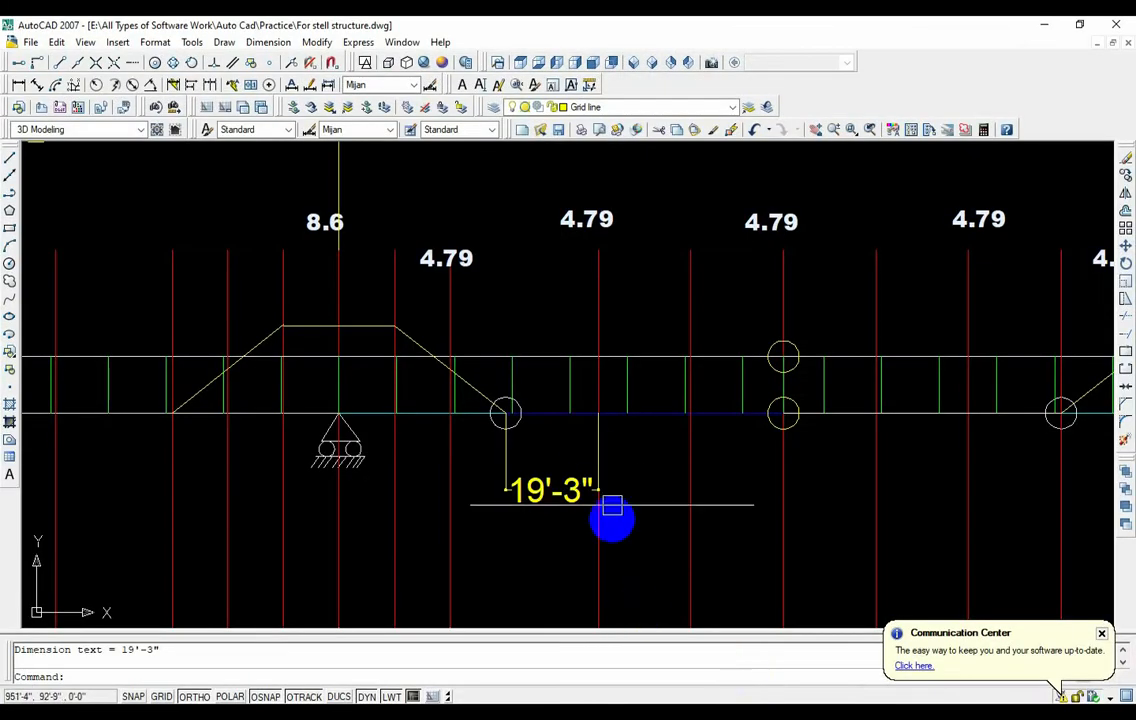
- In AutoCAD, replace the 19'-3" dimension with one from the same bottom-chord circle to the mid-span 4.79 load line
click(550, 490)
key(Delete)
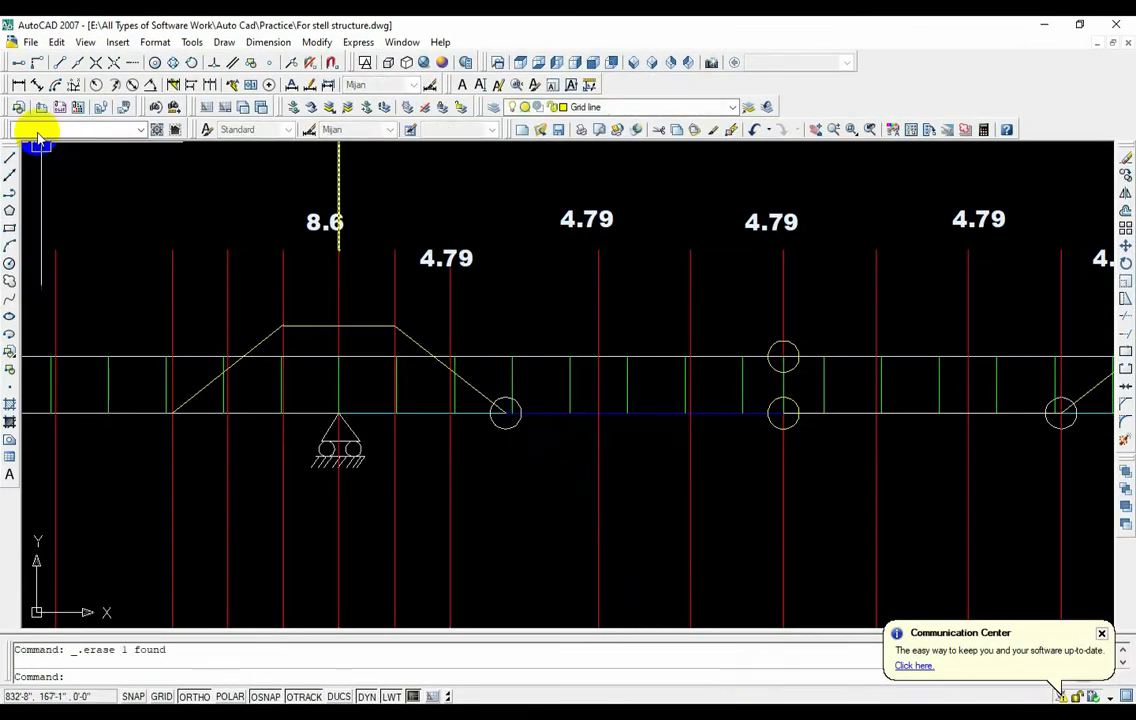
click(18, 84)
click(505, 412)
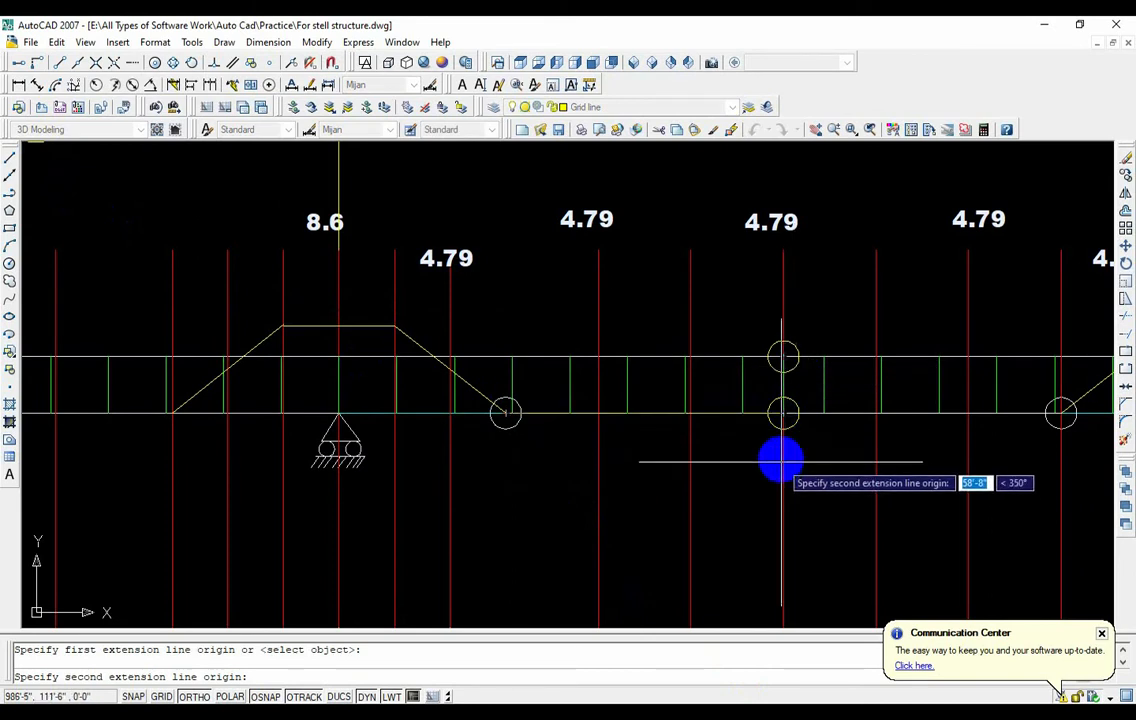
scroll(781, 413, up, 3)
click(788, 396)
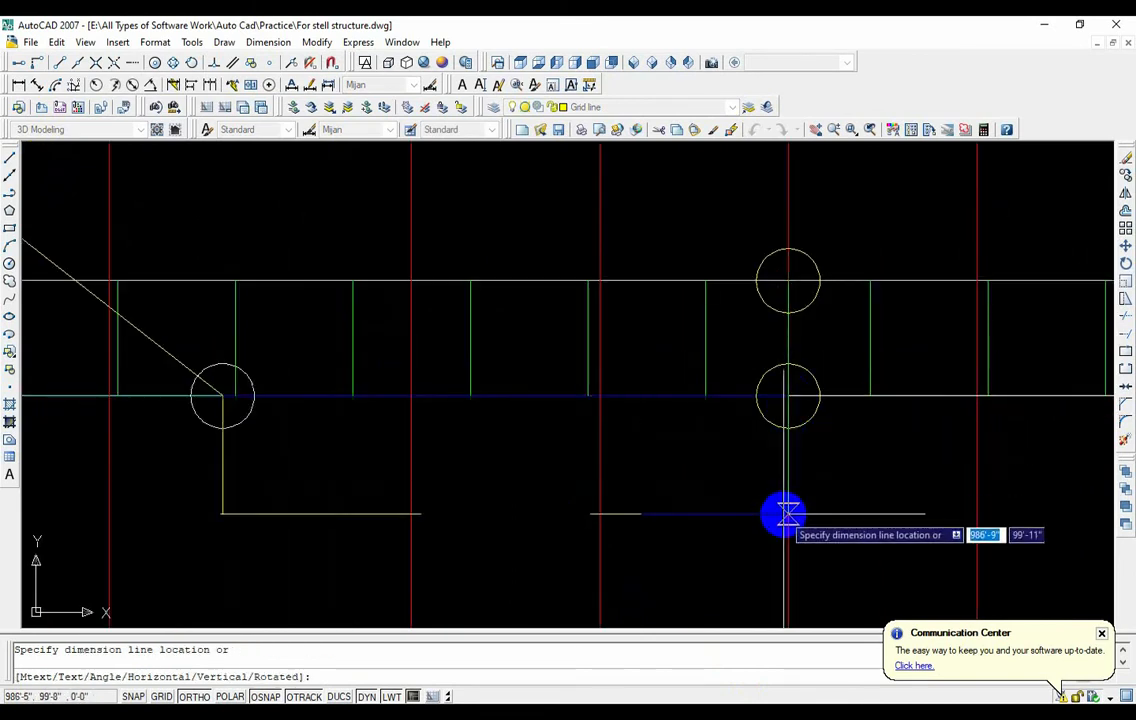
scroll(781, 520, down, 2)
click(770, 525)
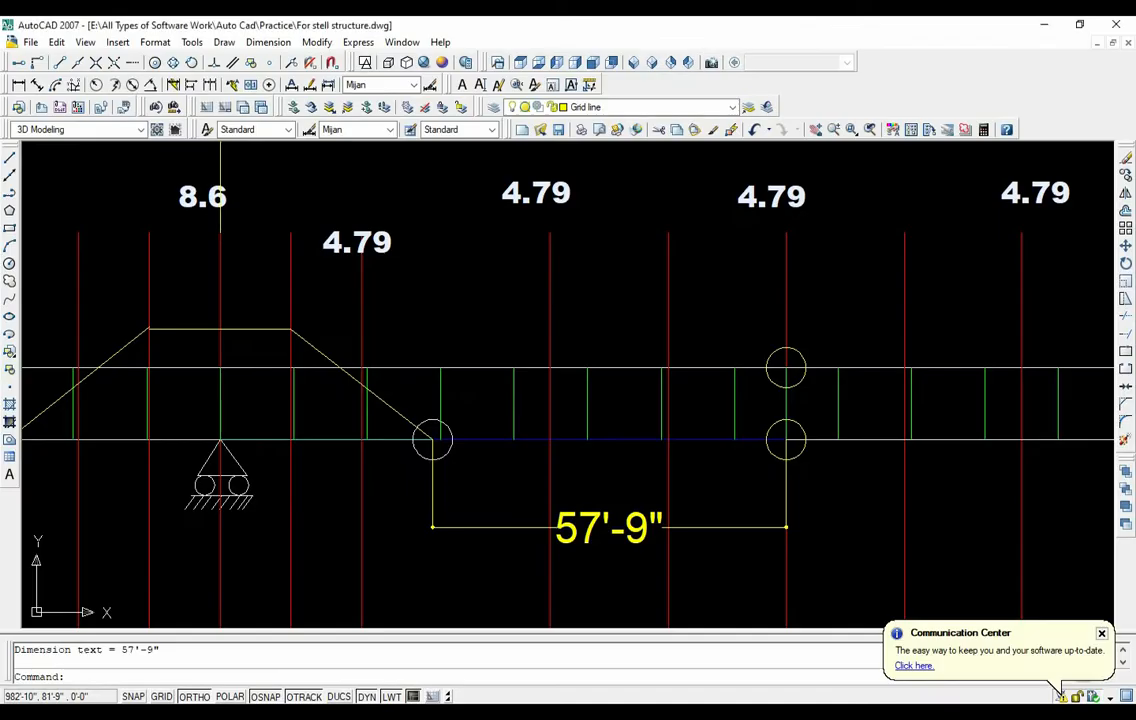
- Replace the 57'-9" dimension with one from the same circle to the first 4.79 load line beyond mid-span
scroll(768, 581, down, 2)
mouse_move(768, 581)
middle_down()
mouse_move(720, 487)
mouse_move(671, 461)
middle_up()
click(584, 440)
key(Delete)
click(236, 246)
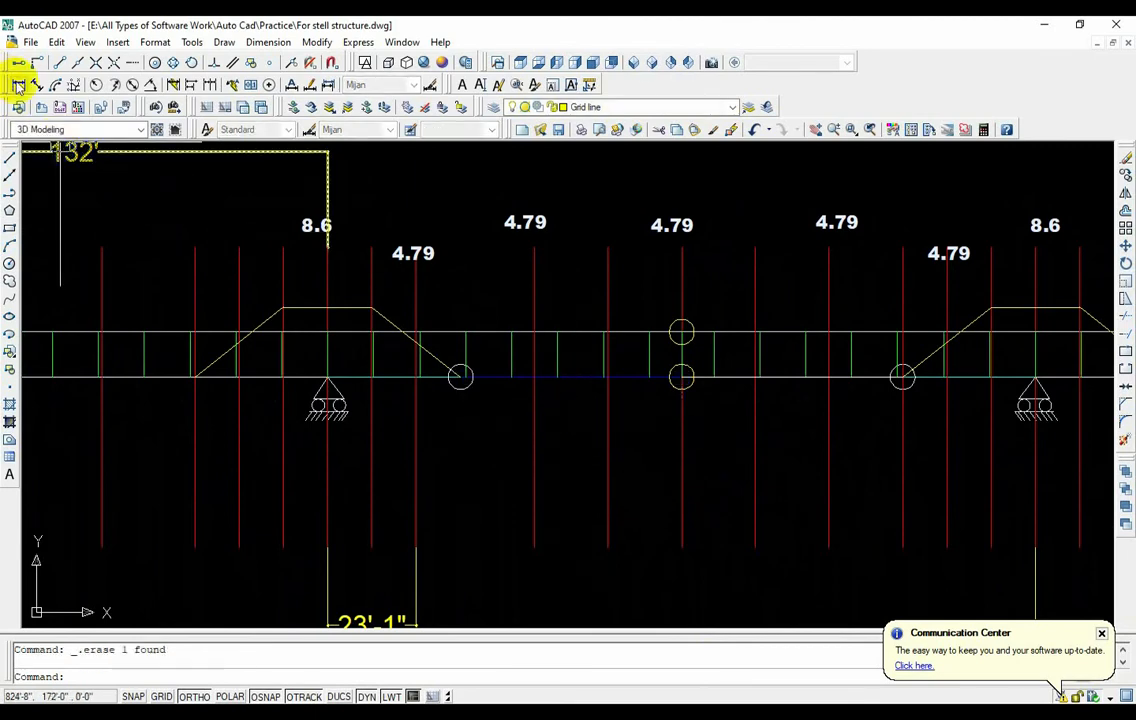
click(18, 86)
scroll(455, 377, up, 2)
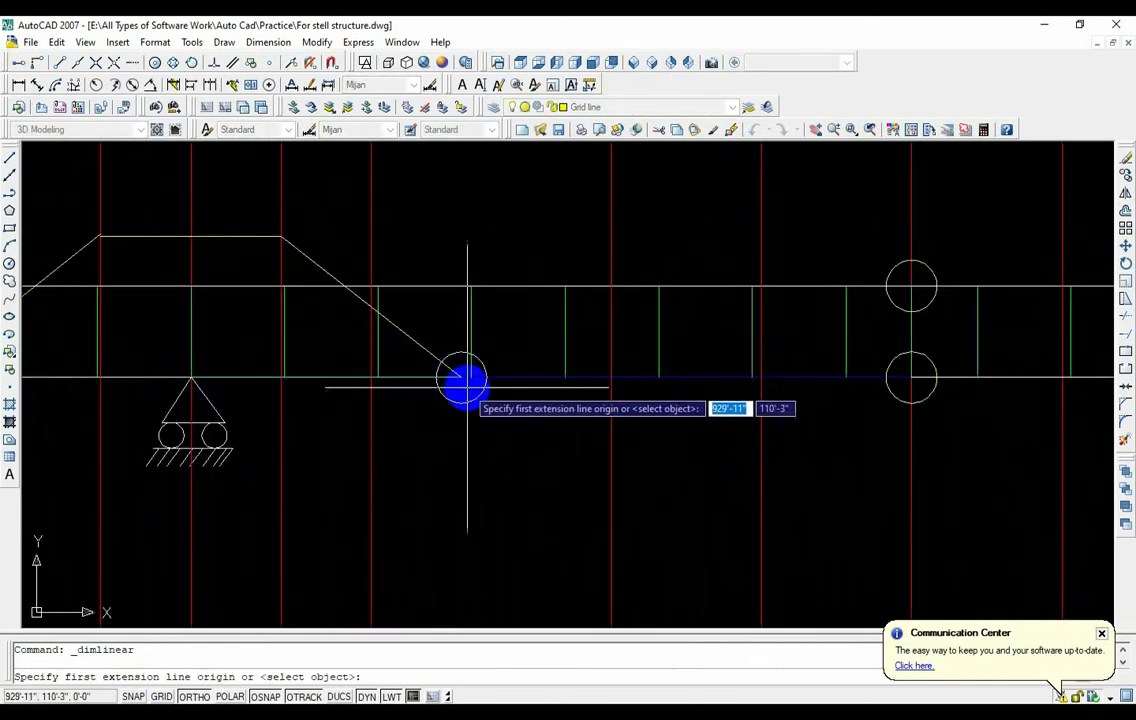
click(462, 380)
scroll(616, 431, down, 3)
scroll(743, 418, up, 3)
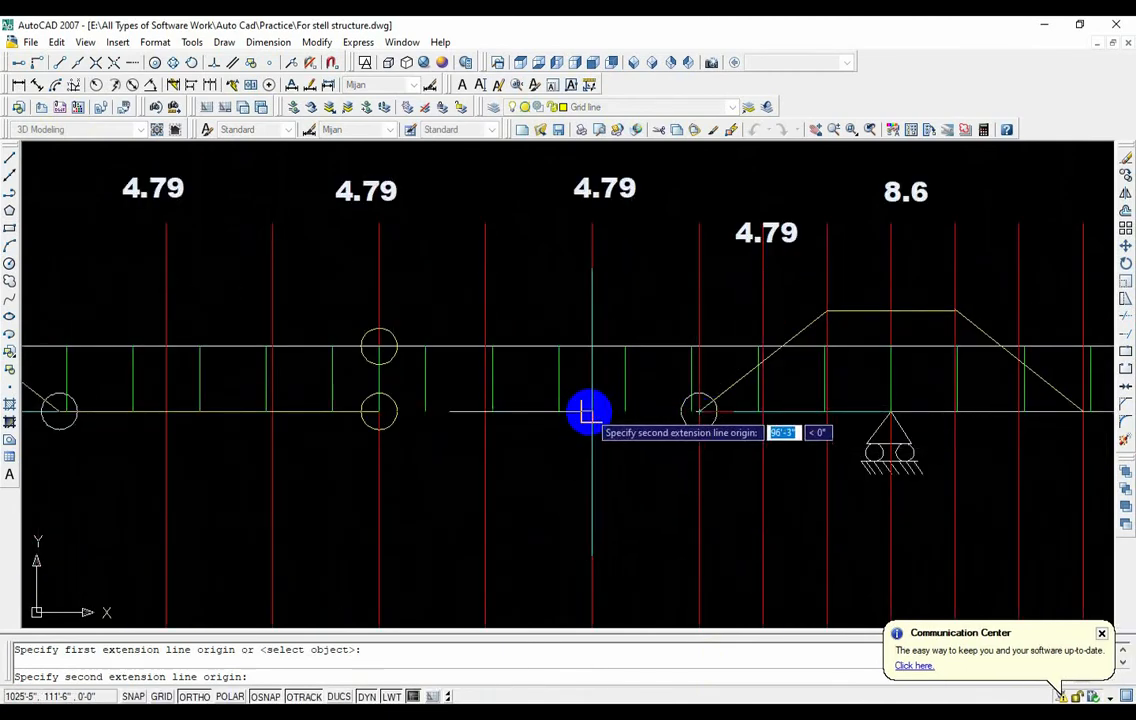
click(588, 411)
scroll(576, 497, down, 2)
click(581, 463)
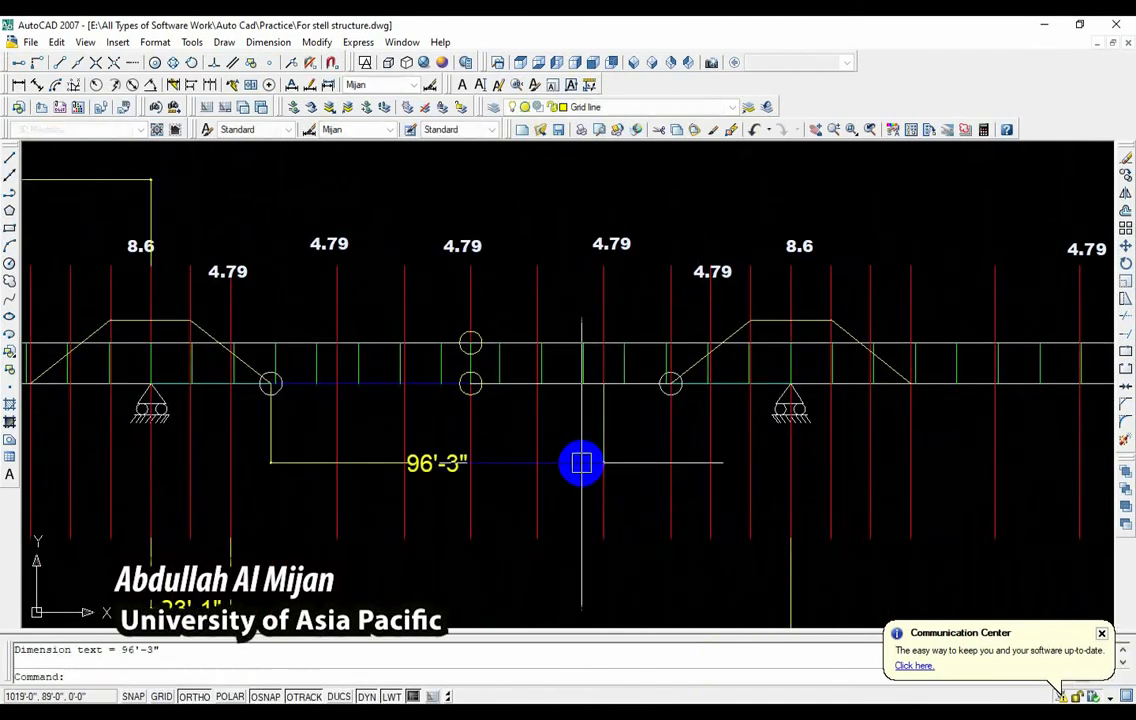
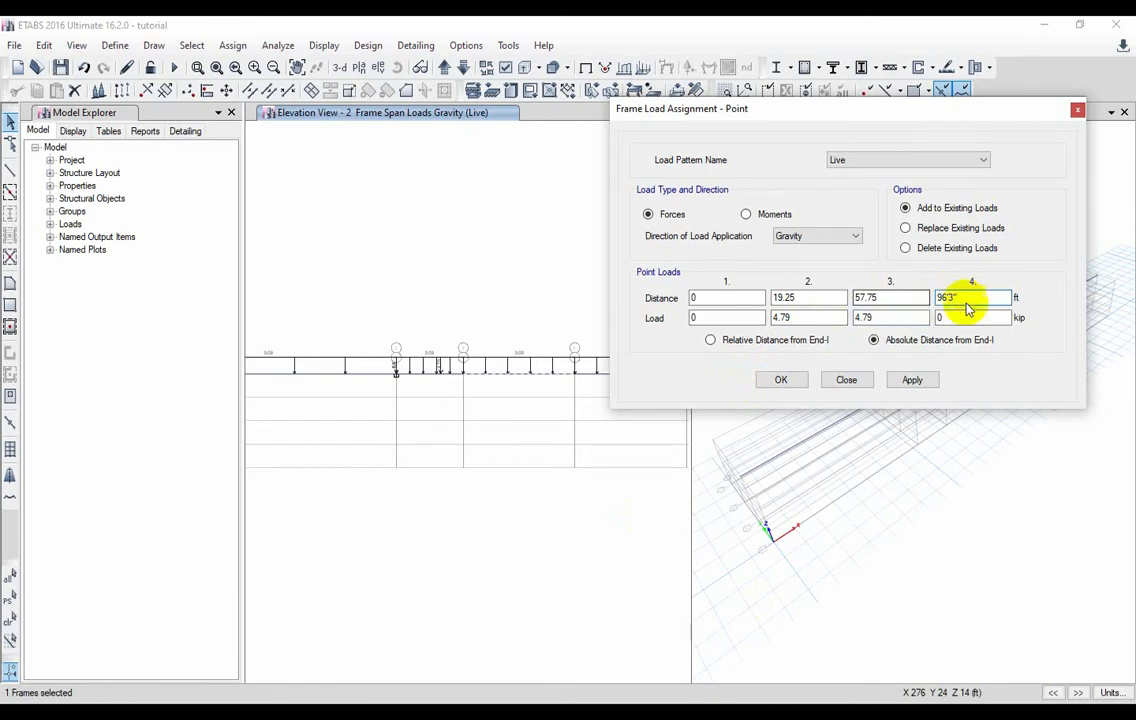
- In ETABS, complete the 4.79 kip live point loads at 19.25, 57.75 and 96.25 ft and assign them to the selected beam
drag(900, 318, 847, 318)
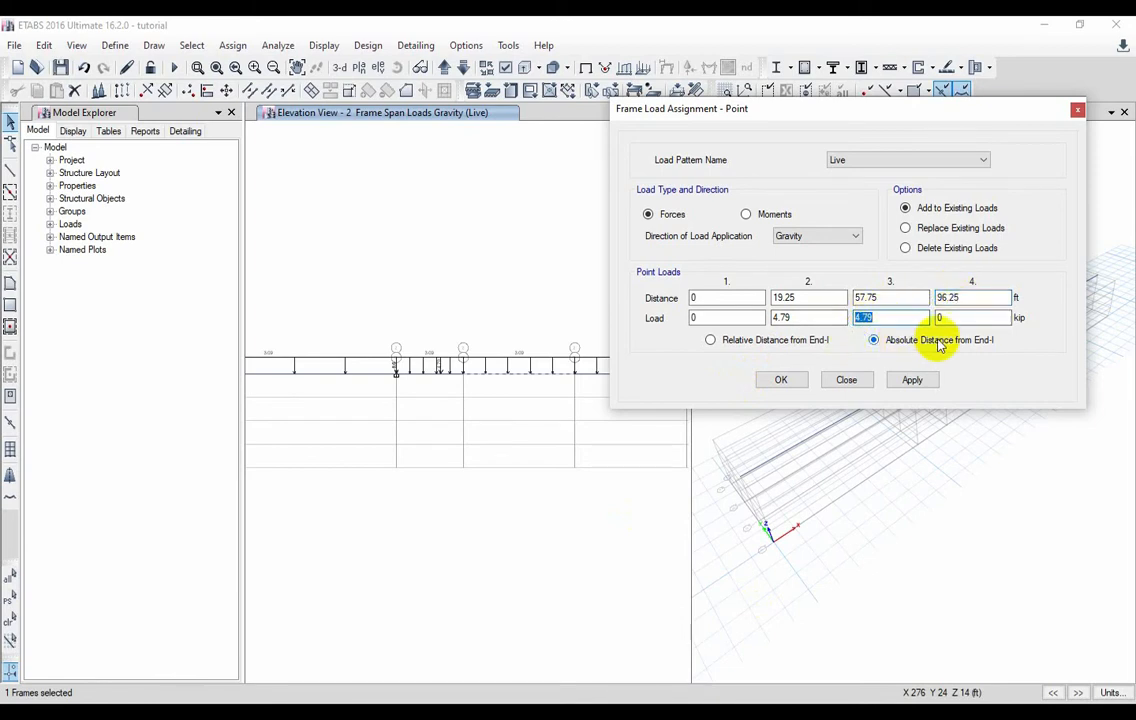
text(4.79)
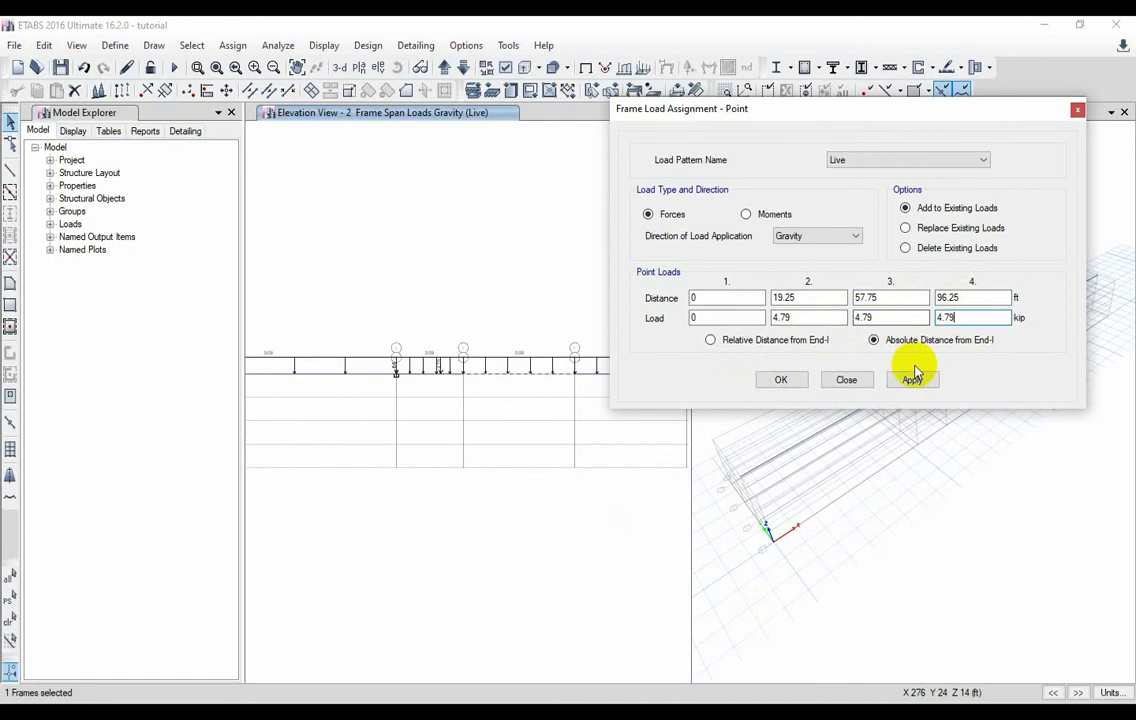
drag(832, 112, 938, 119)
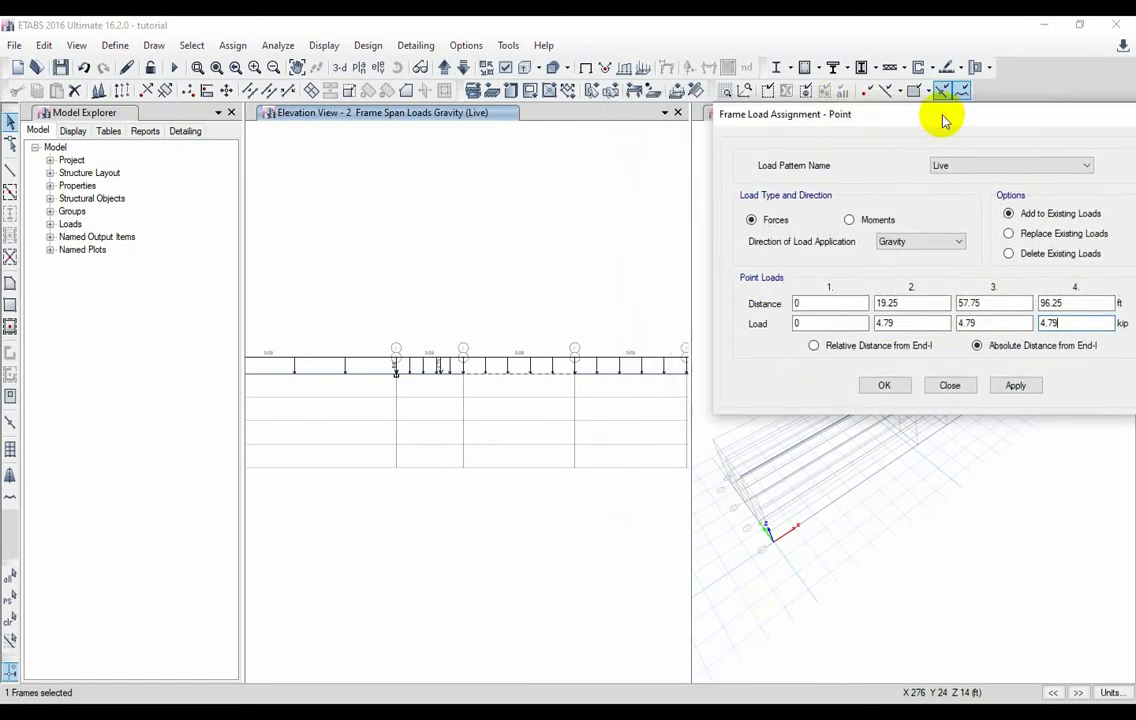
click(1017, 386)
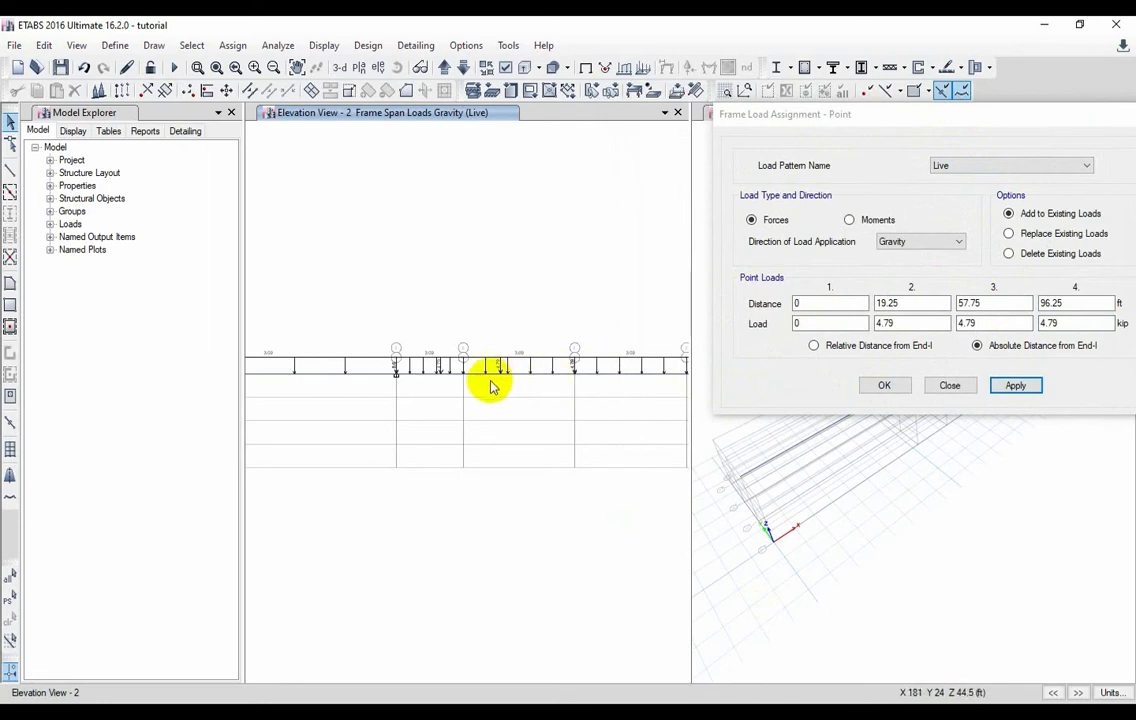
click(884, 386)
scroll(560, 405, down, 3)
scroll(503, 390, up, 4)
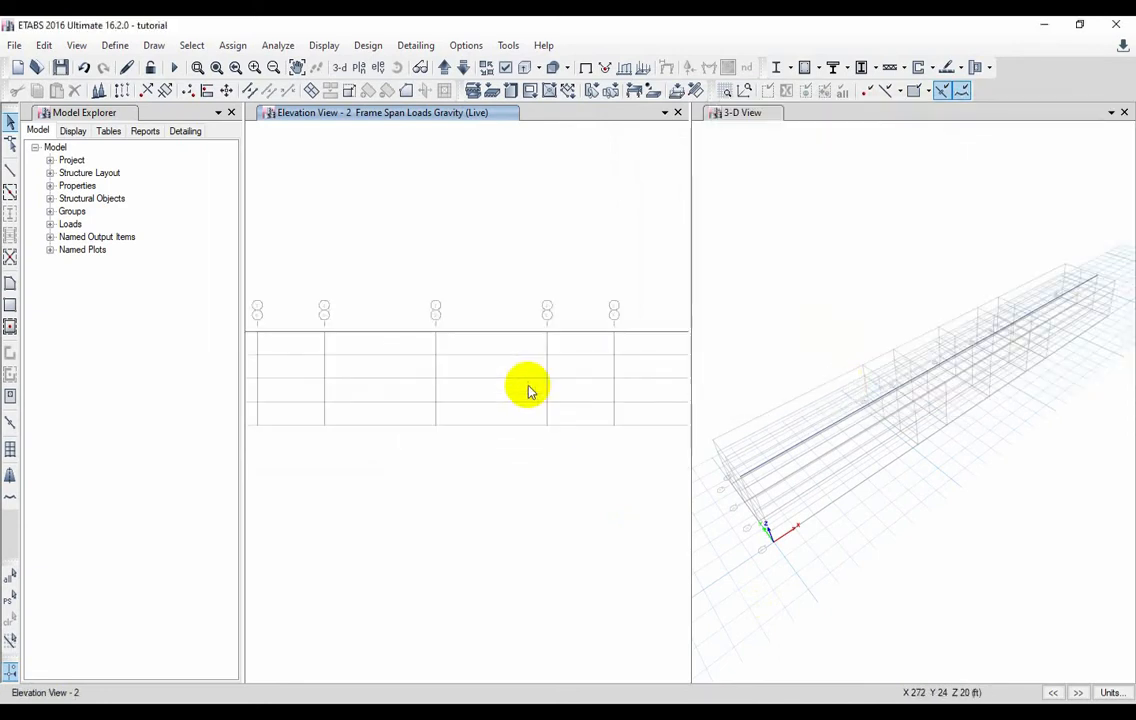
middle_drag(601, 380, 591, 387)
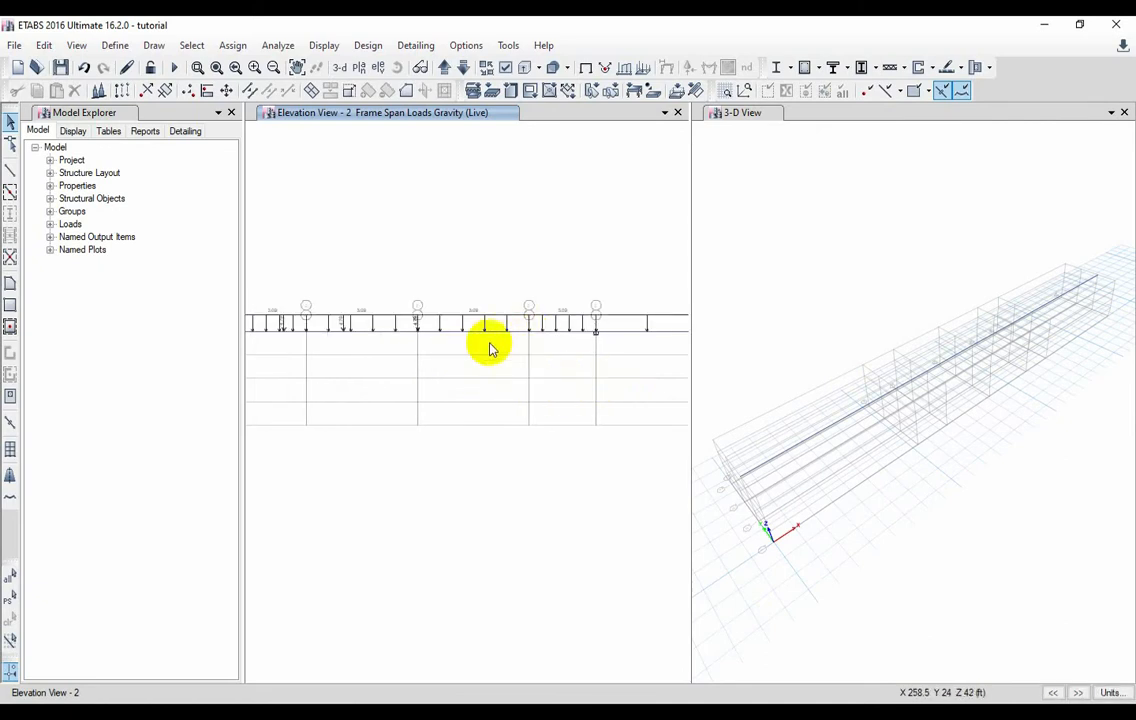
- Examine the live loads on the girder segments between the supports in the grid 2 elevation
scroll(563, 348, up, 2)
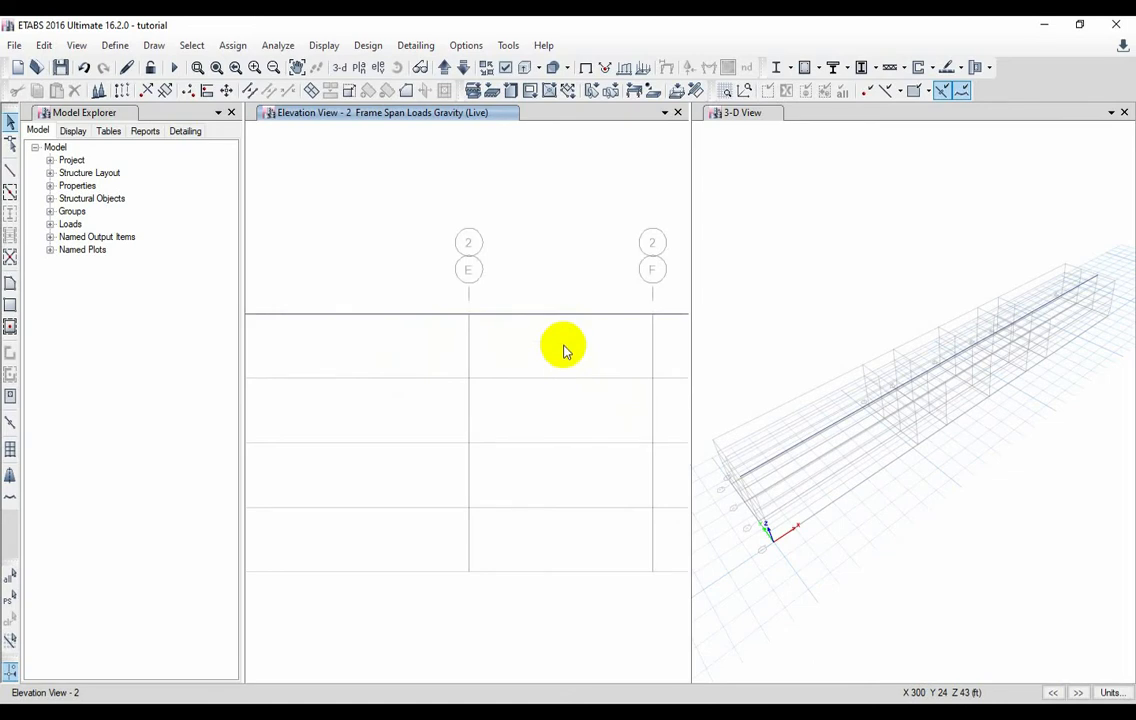
scroll(563, 350, down, 3)
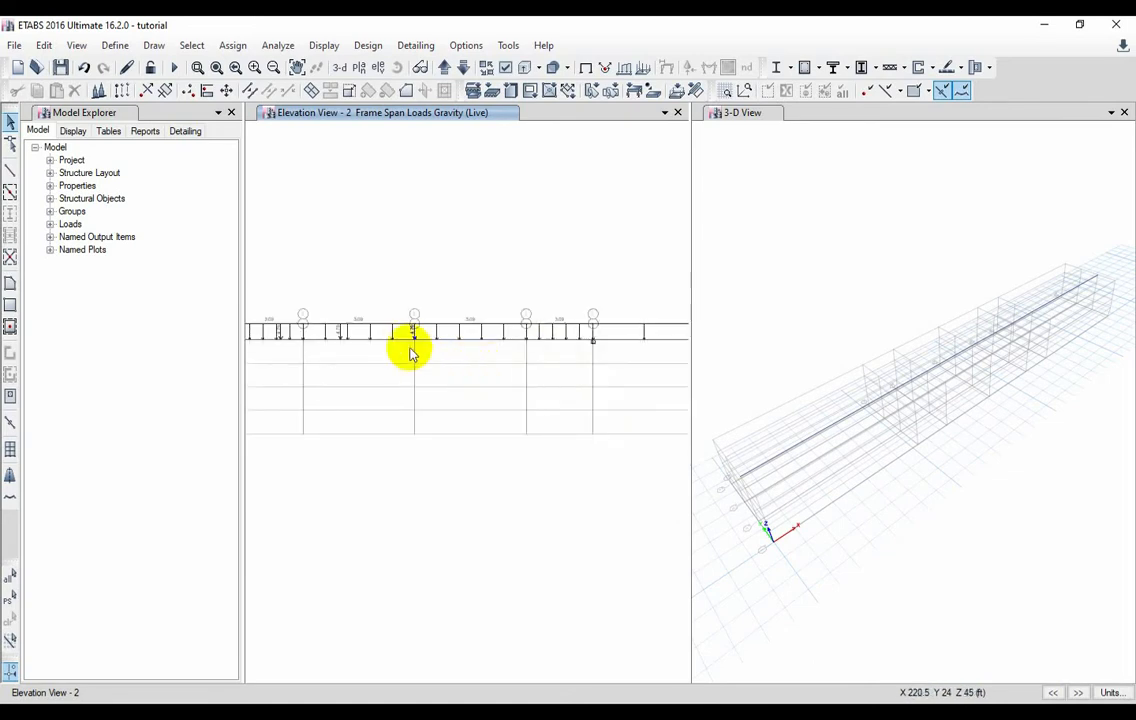
scroll(462, 385, down, 2)
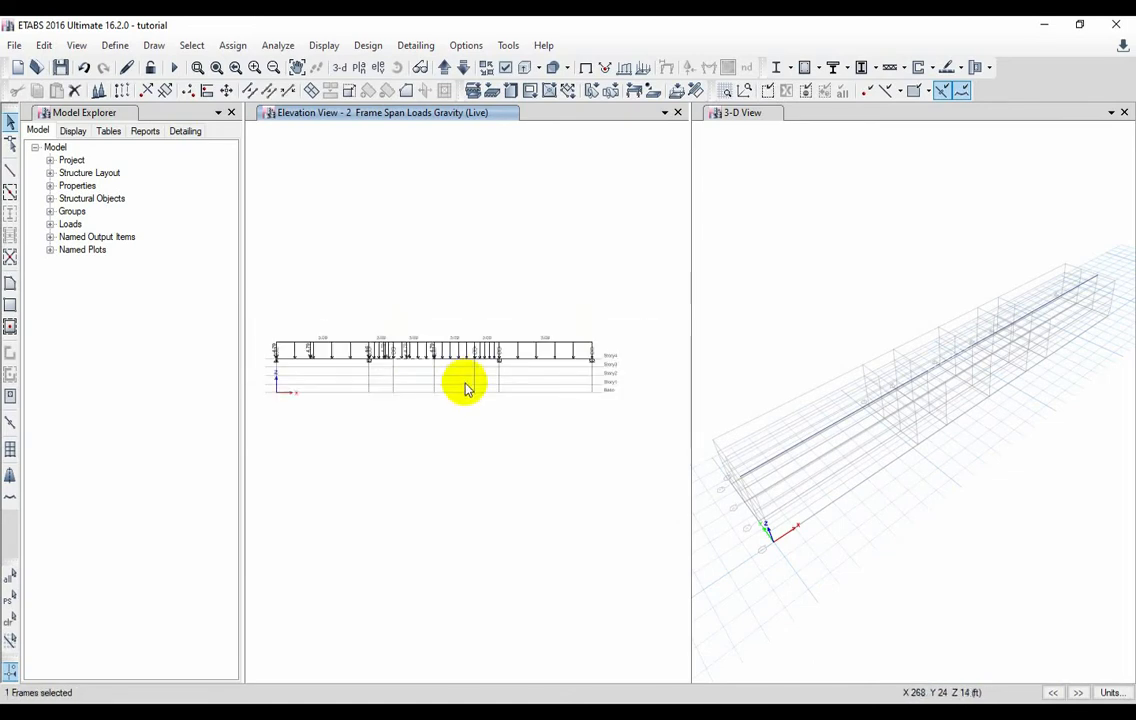
scroll(456, 373, up, 2)
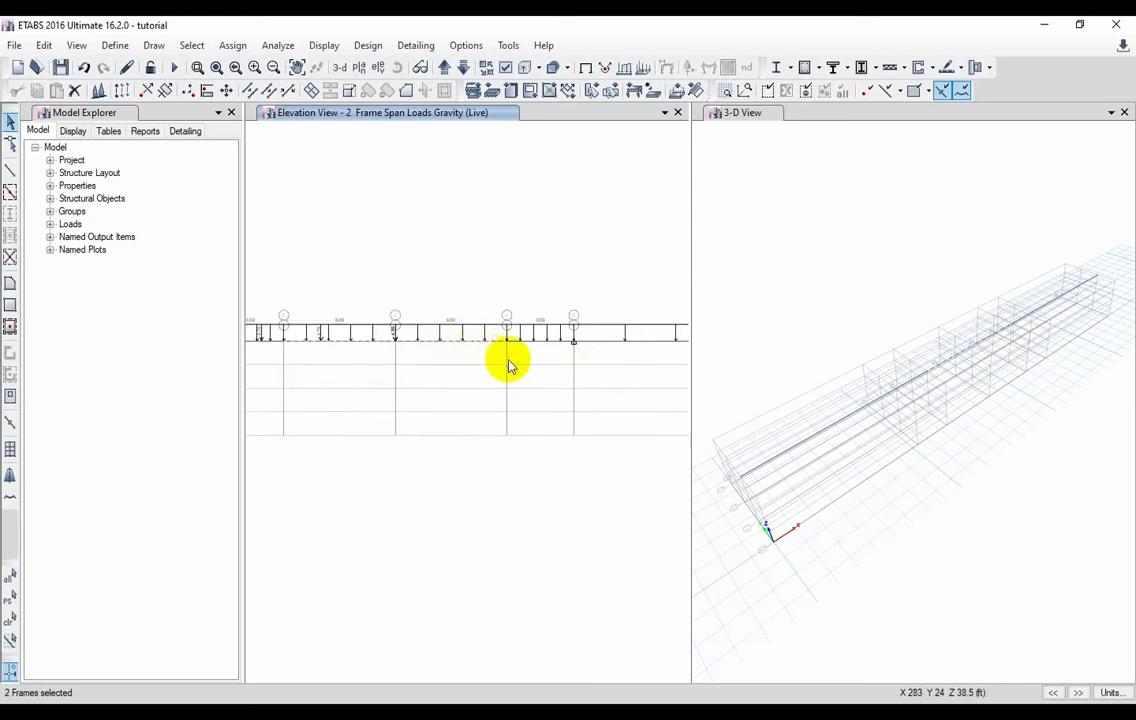
scroll(526, 364, up, 2)
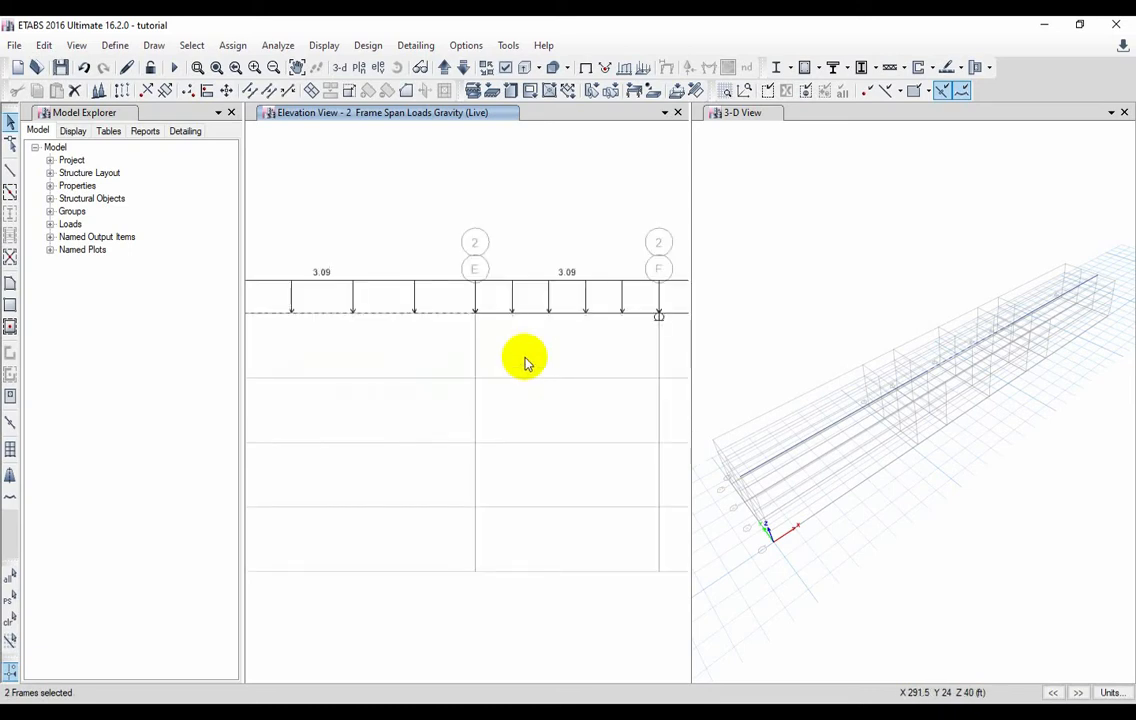
scroll(526, 364, down, 3)
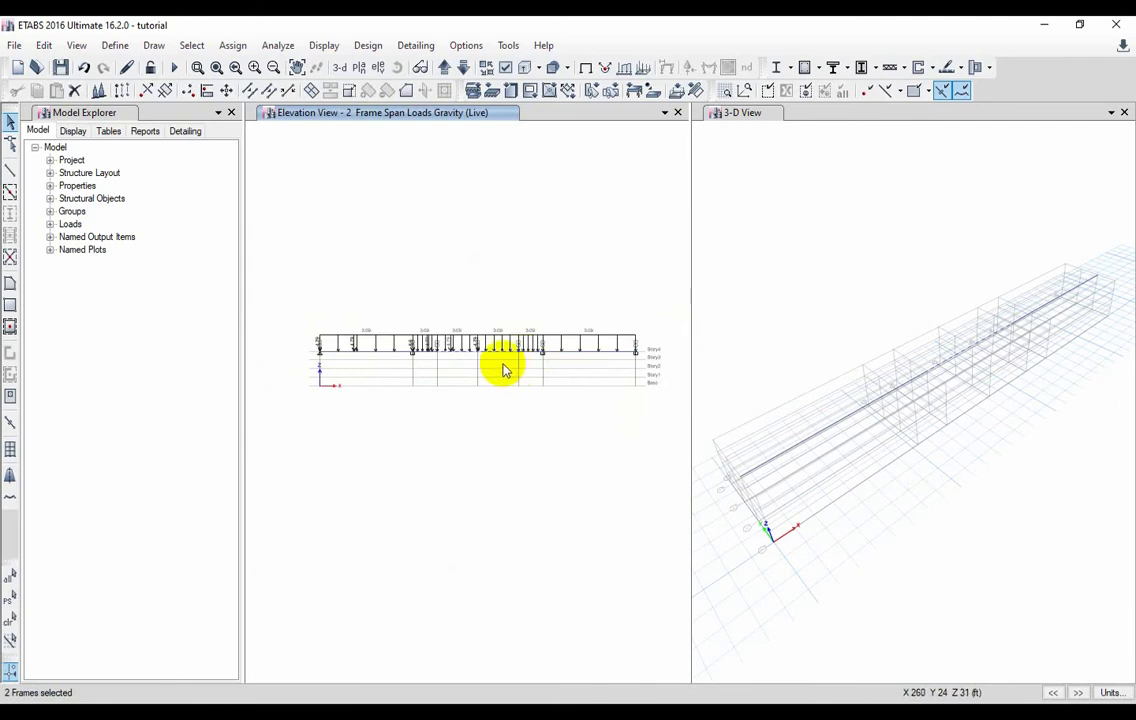
scroll(505, 366, up, 2)
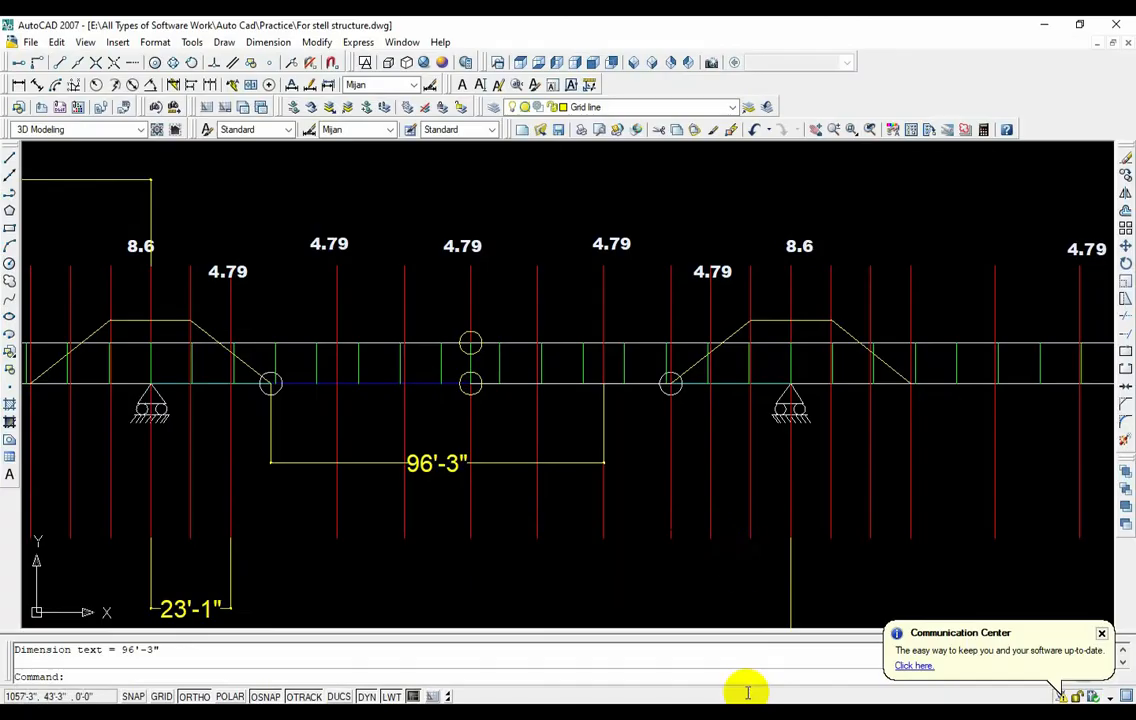
- In AutoCAD, replace the 96'-3" dimension with one from the last bottom-chord circle's line to the 4.79 load line just beyond it
scroll(753, 502, down, 2)
click(535, 454)
key(Delete)
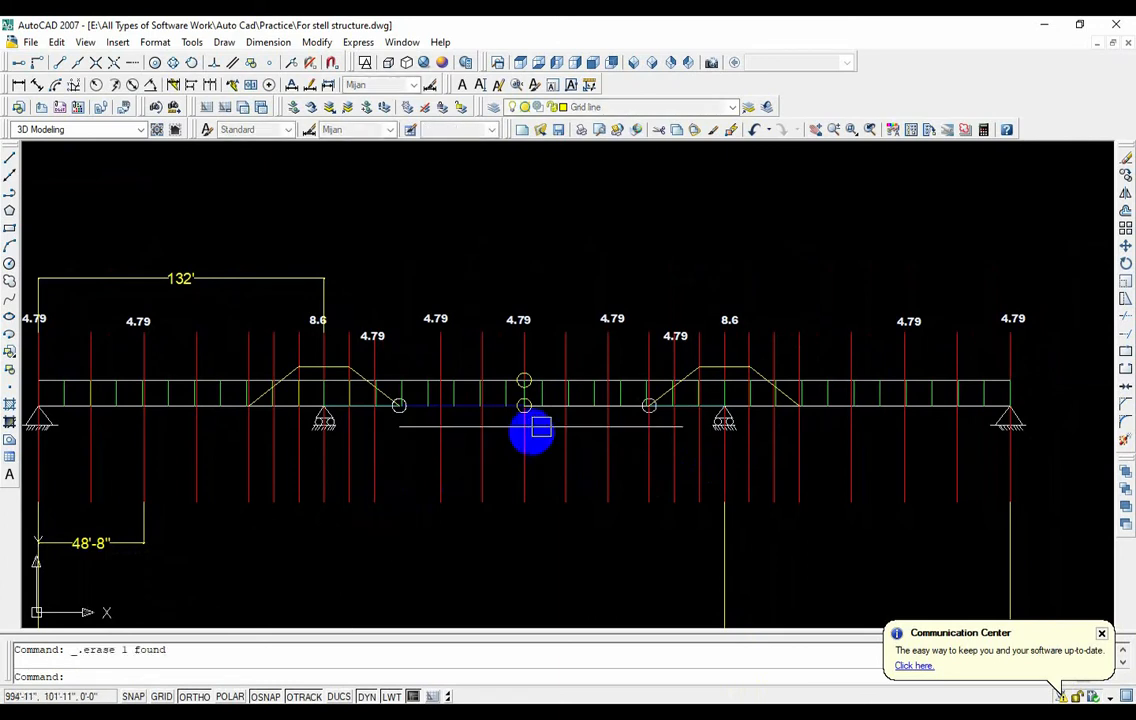
scroll(606, 416, up, 2)
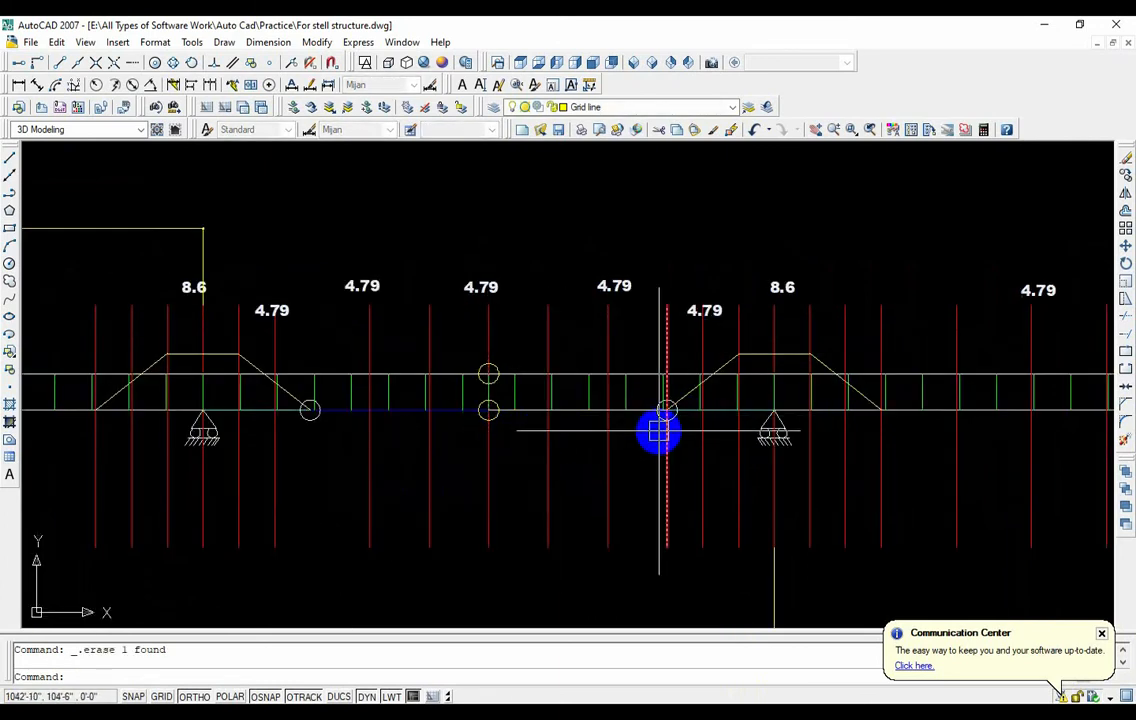
middle_drag(724, 433, 695, 418)
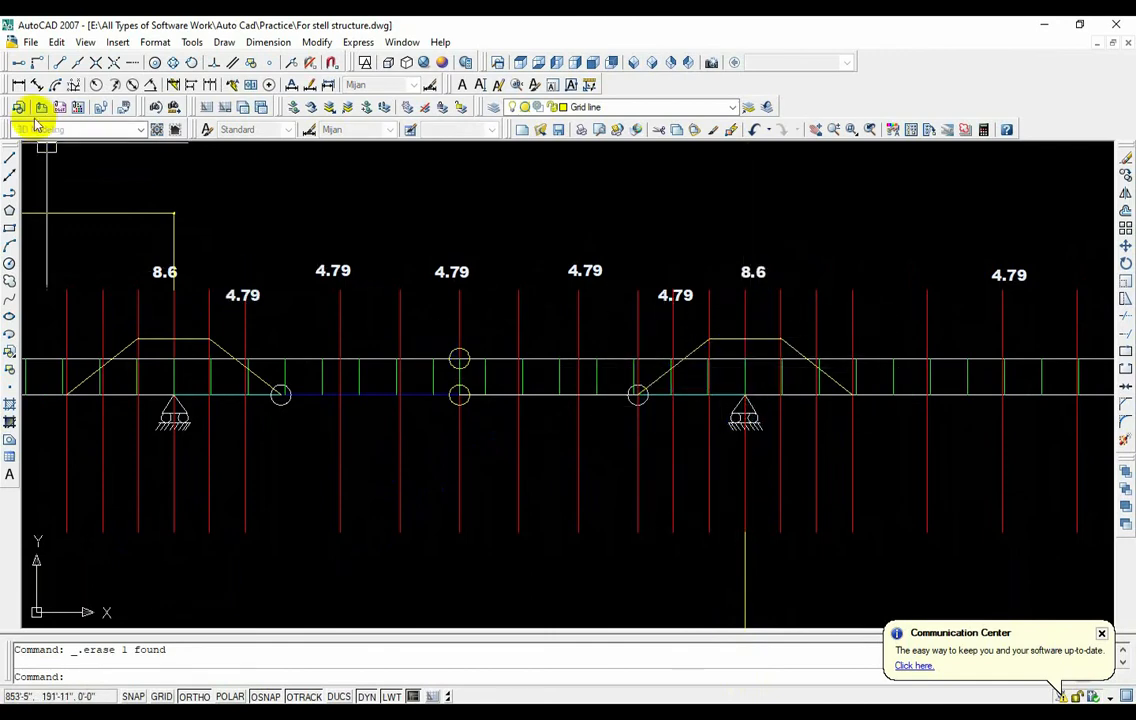
click(20, 86)
scroll(571, 451, up, 2)
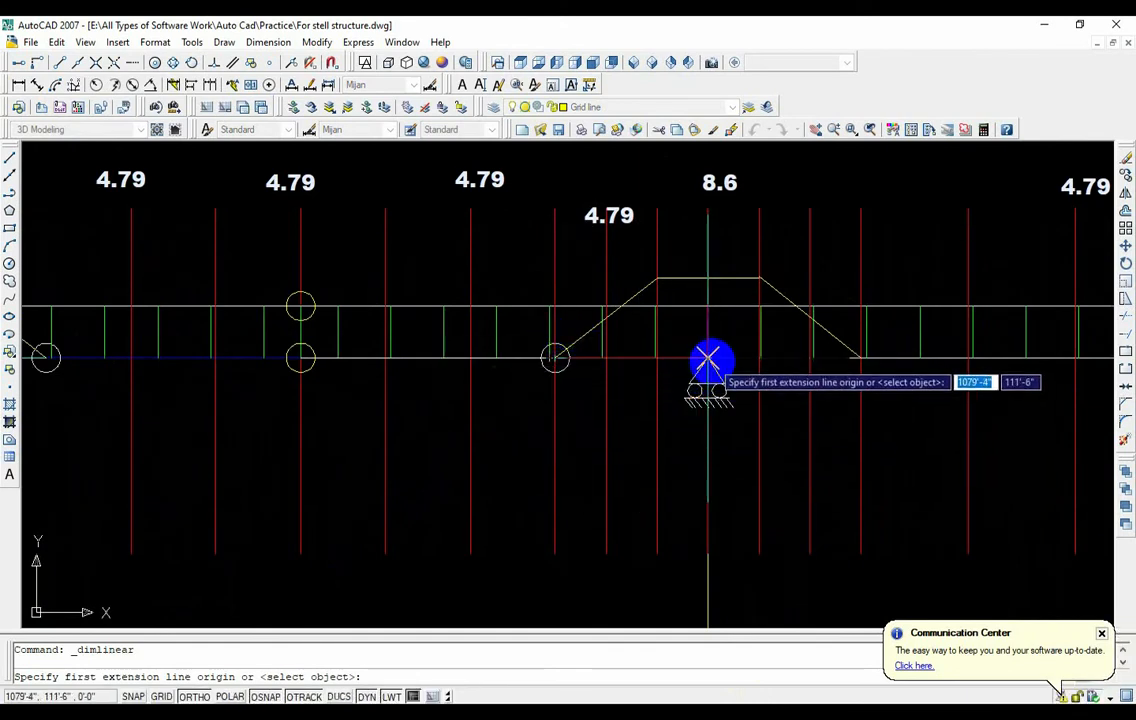
click(554, 553)
click(607, 553)
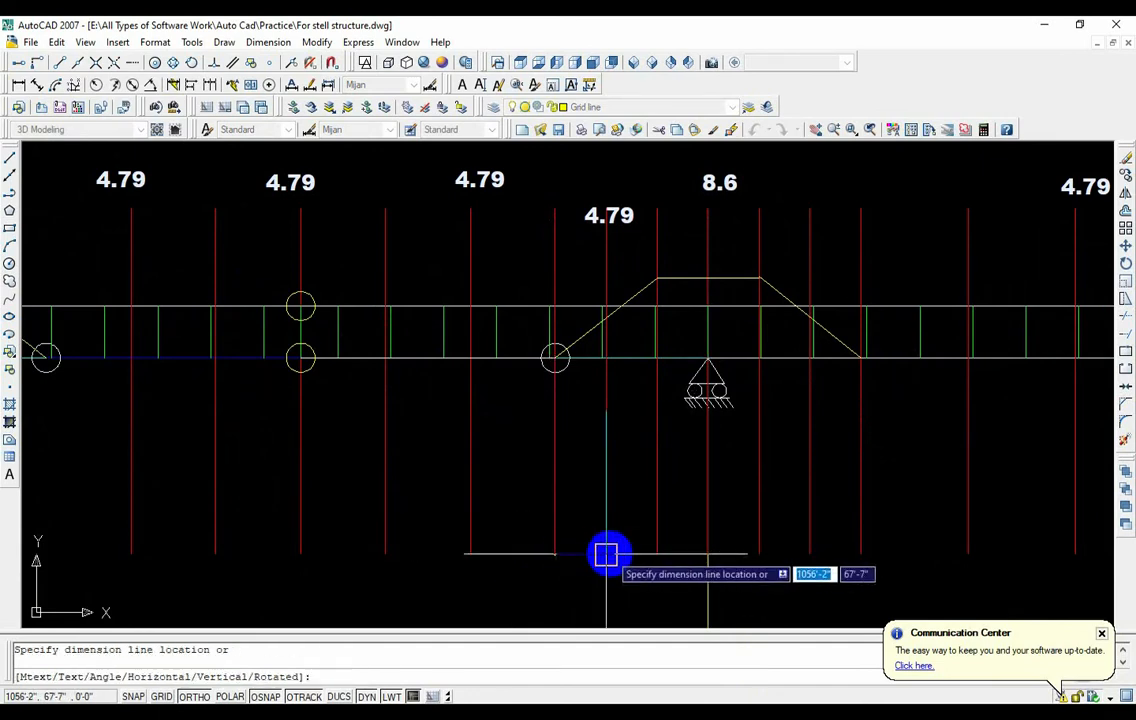
click(607, 577)
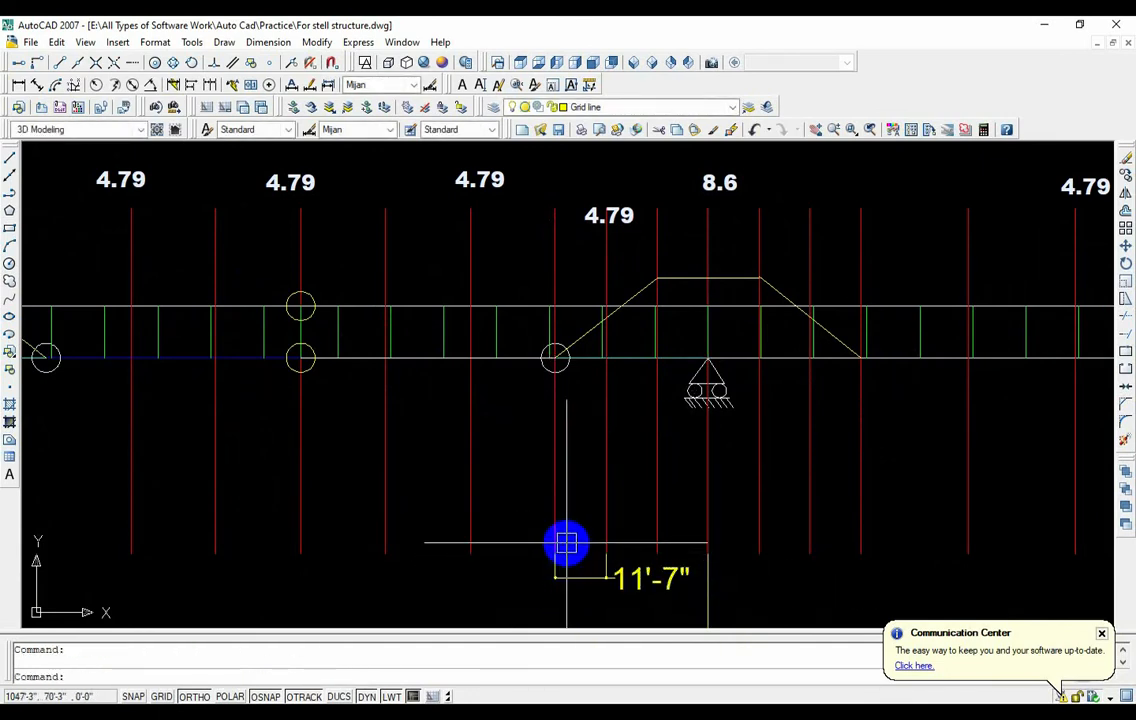
- Dimension from the same circle's line to the support under the 8.6 load, placing the dimension above the girder
key(Return)
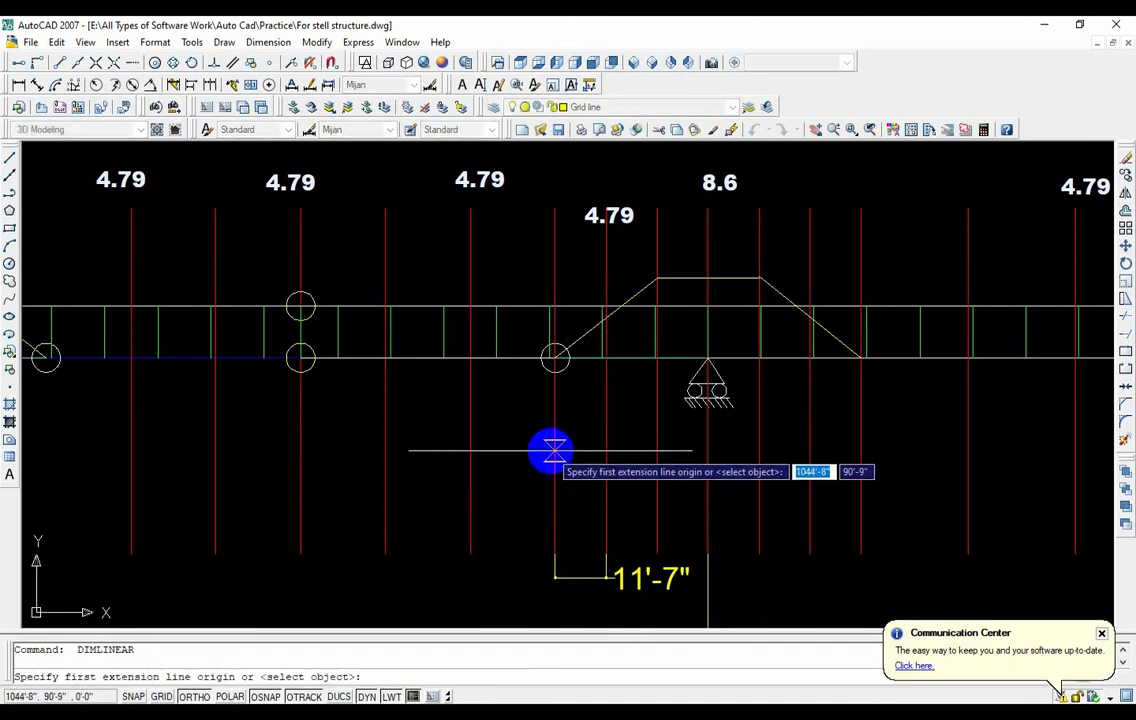
click(556, 553)
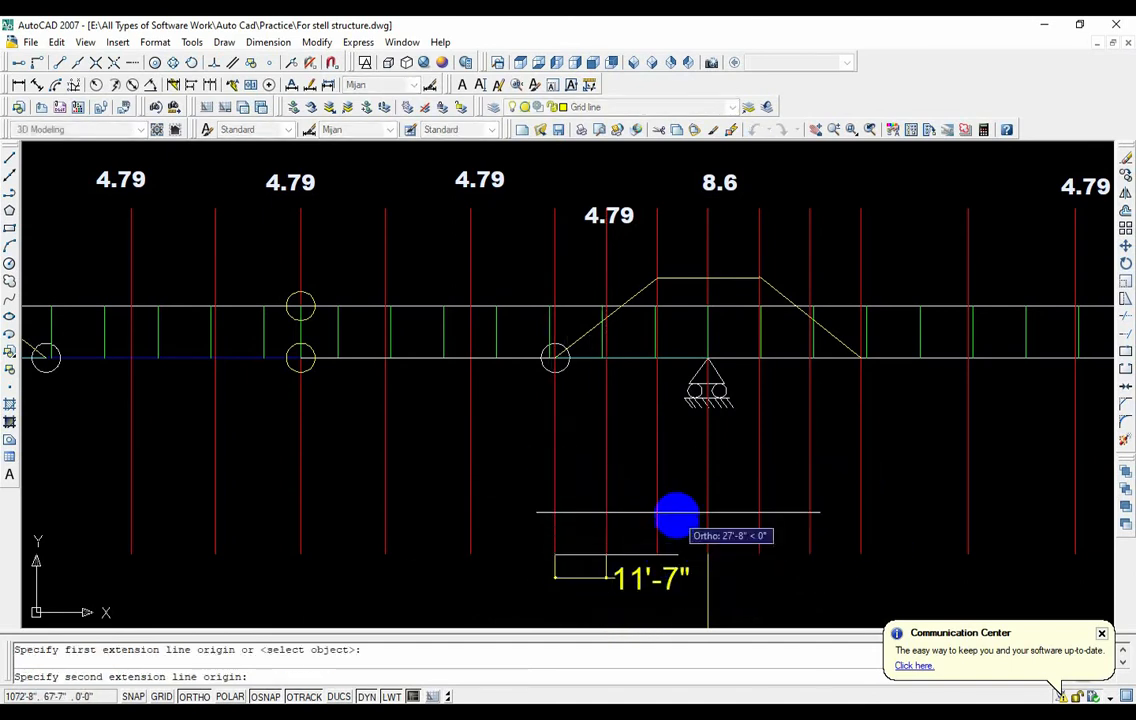
click(707, 357)
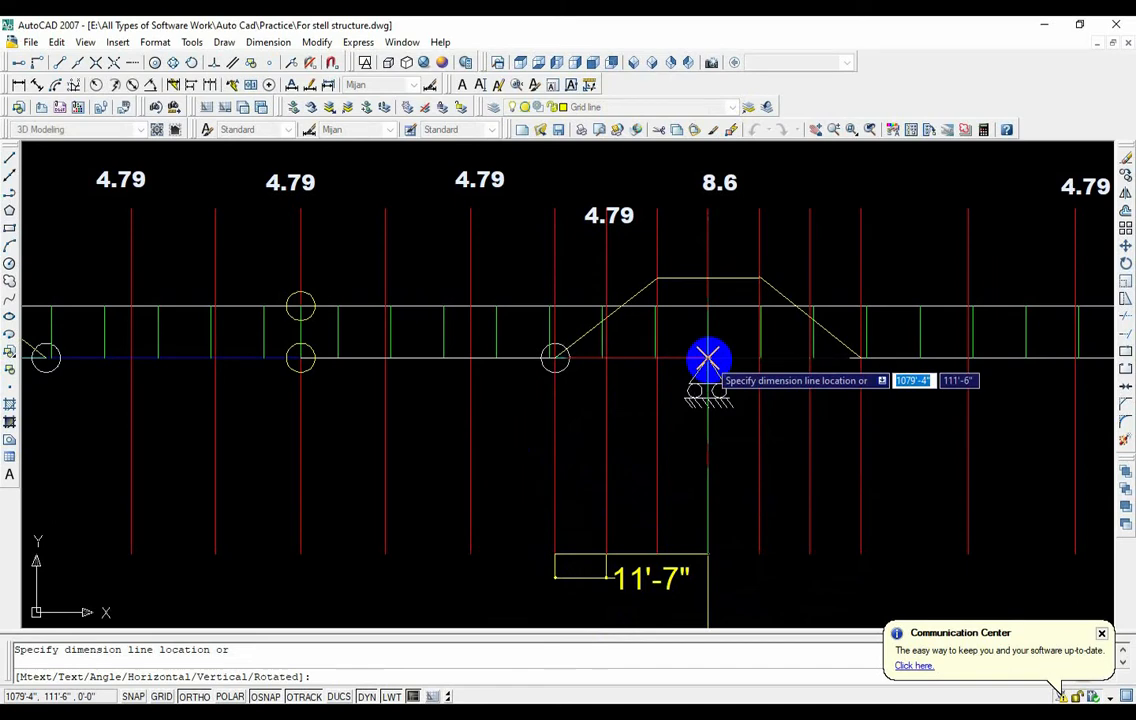
click(689, 254)
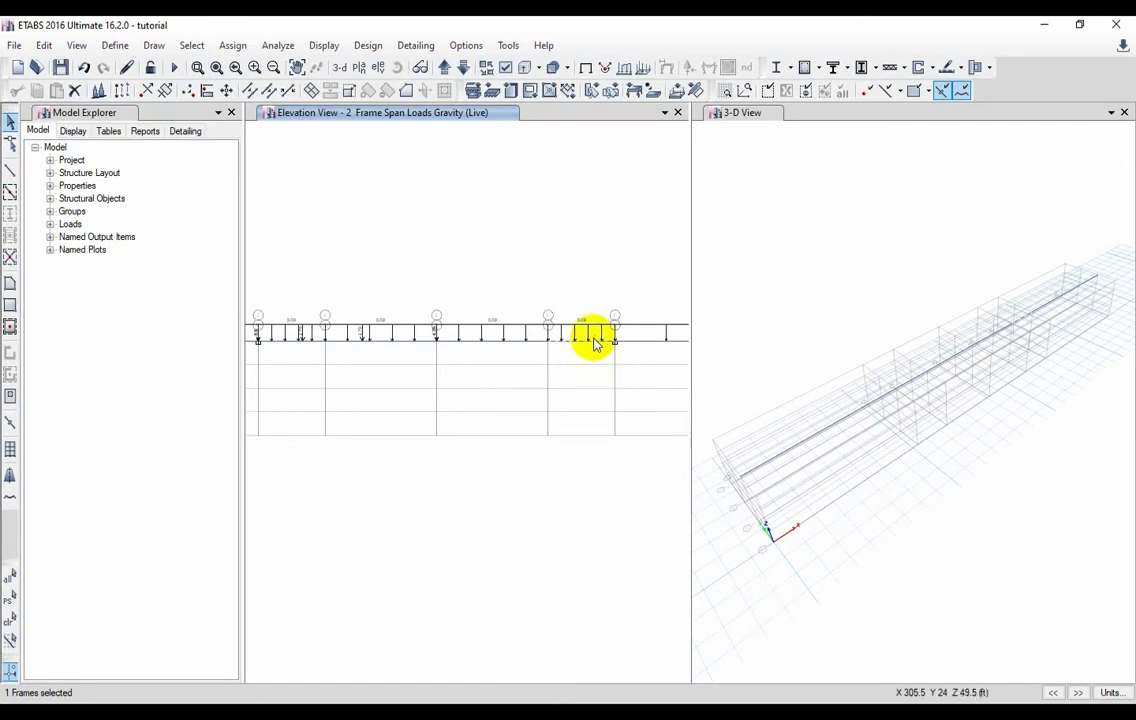
- In ETABS, start a live frame point load assignment with Add to Existing Loads and a first load of 4.79 kip at 11'7"
click(232, 45)
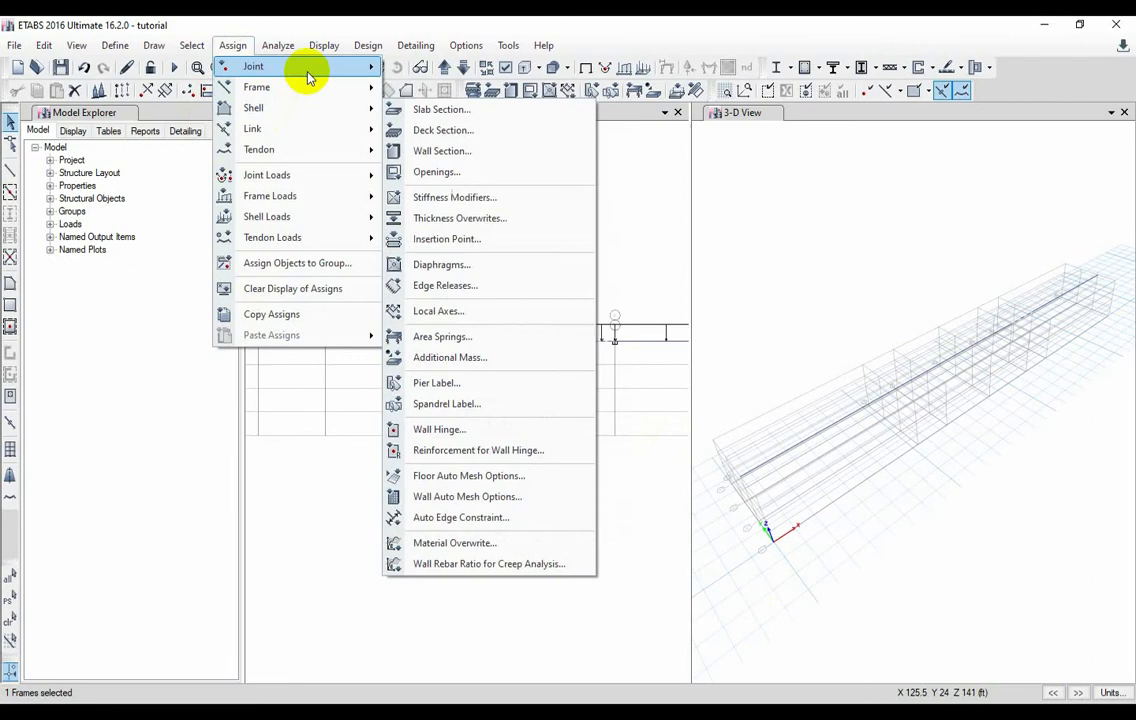
mouse_move(370, 195)
click(431, 197)
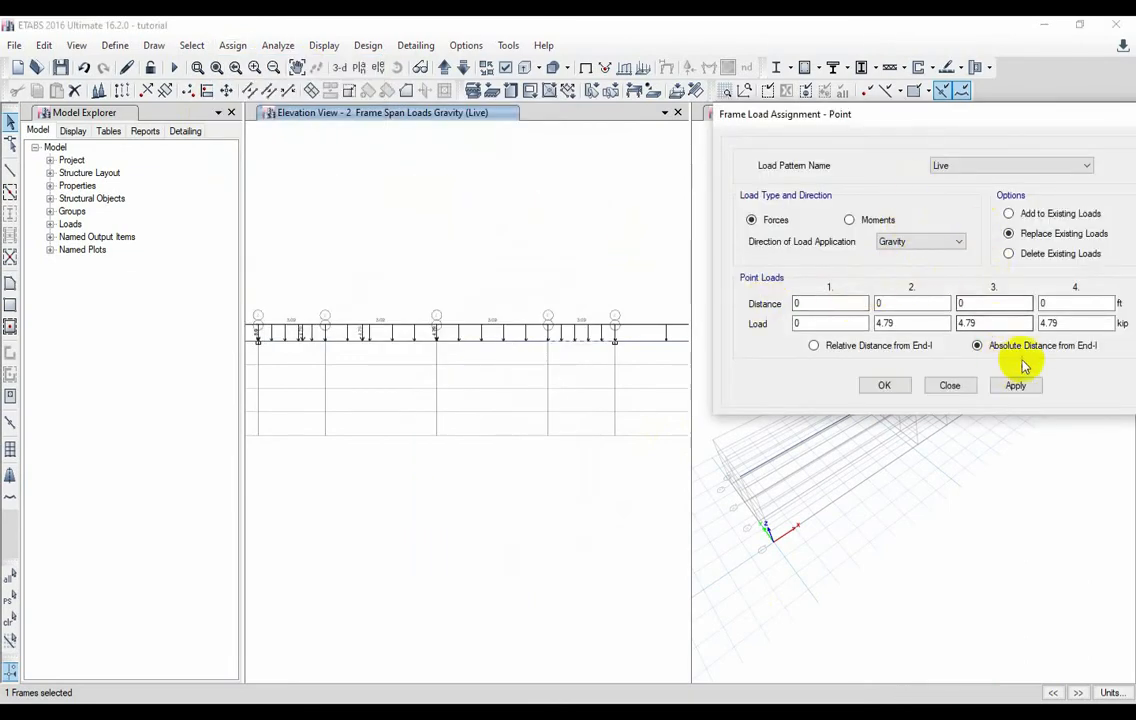
click(1033, 216)
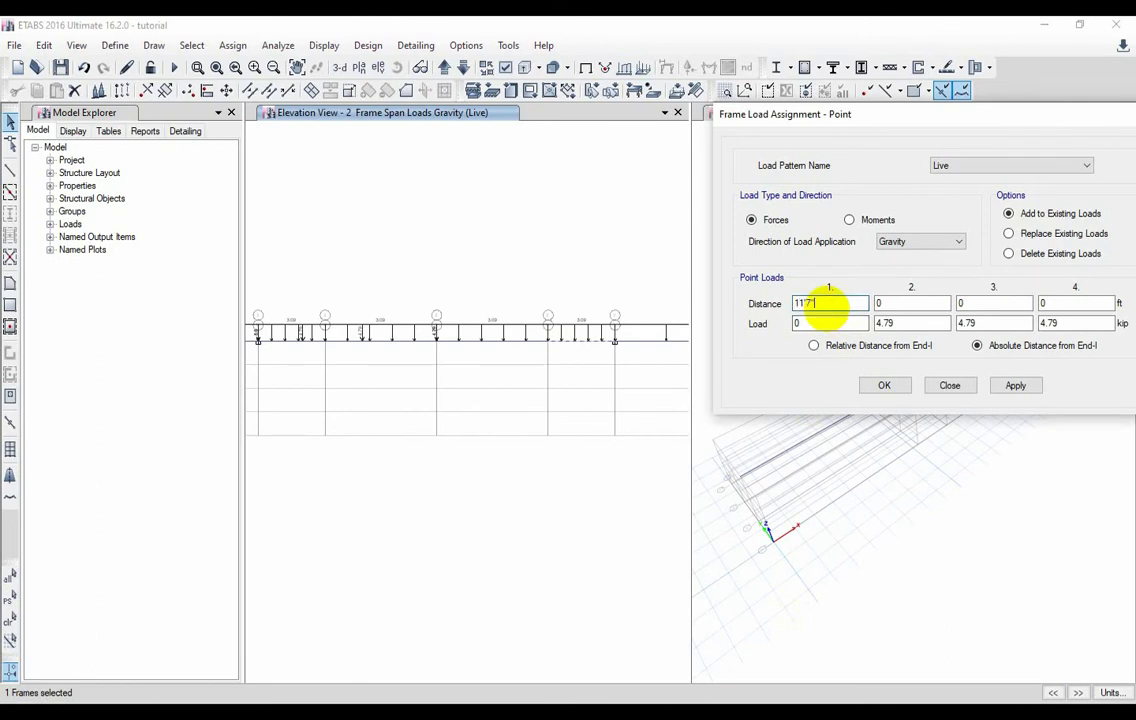
click(895, 324)
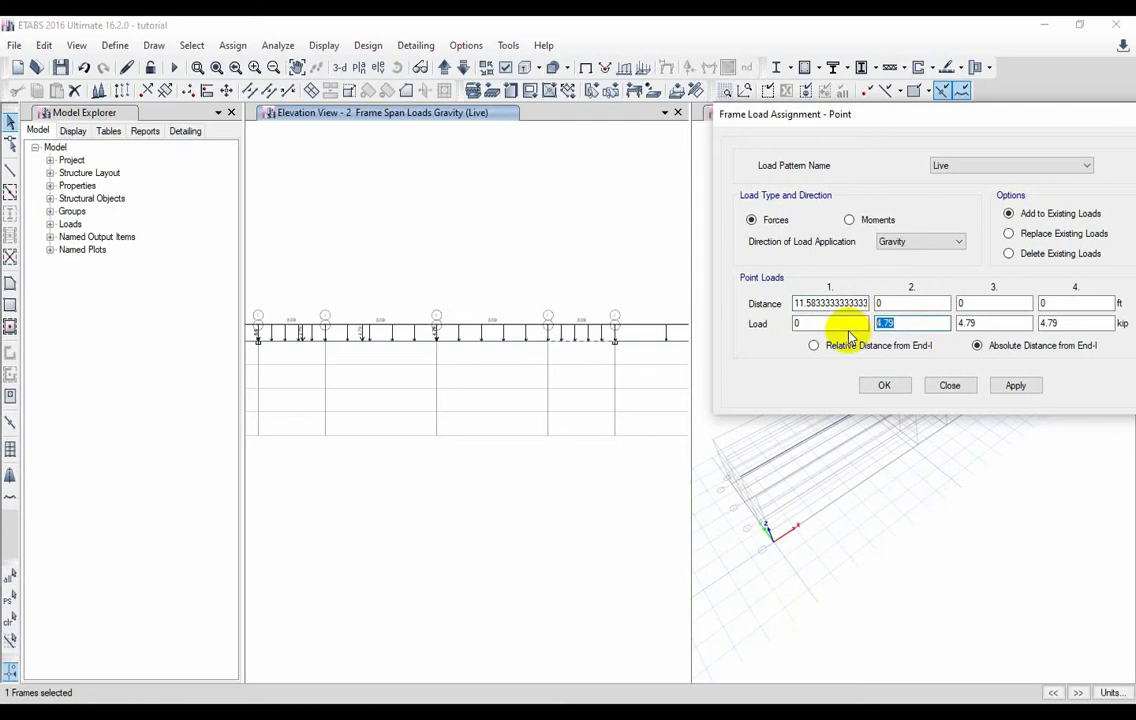
drag(817, 326, 740, 338)
text(4.79)
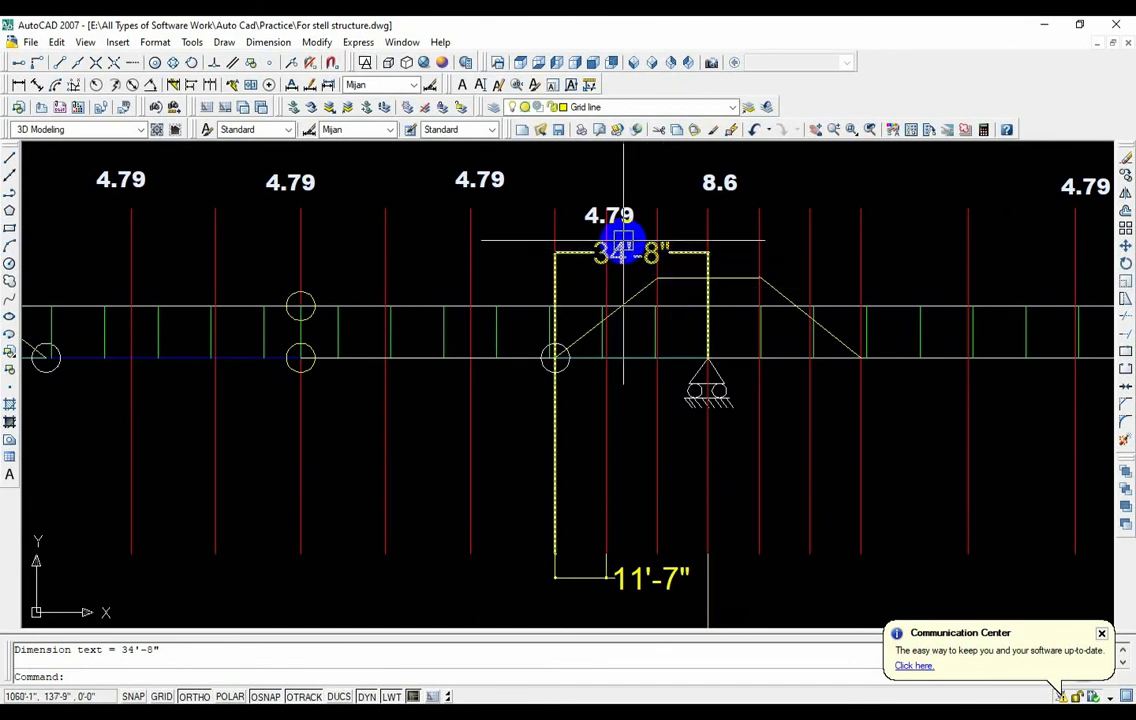
- Check the 34'-8" dimension in AutoCAD, then in ETABS apply a second load of 8.6 kip at 34.6667 ft with zero third and fourth loads
click(720, 183)
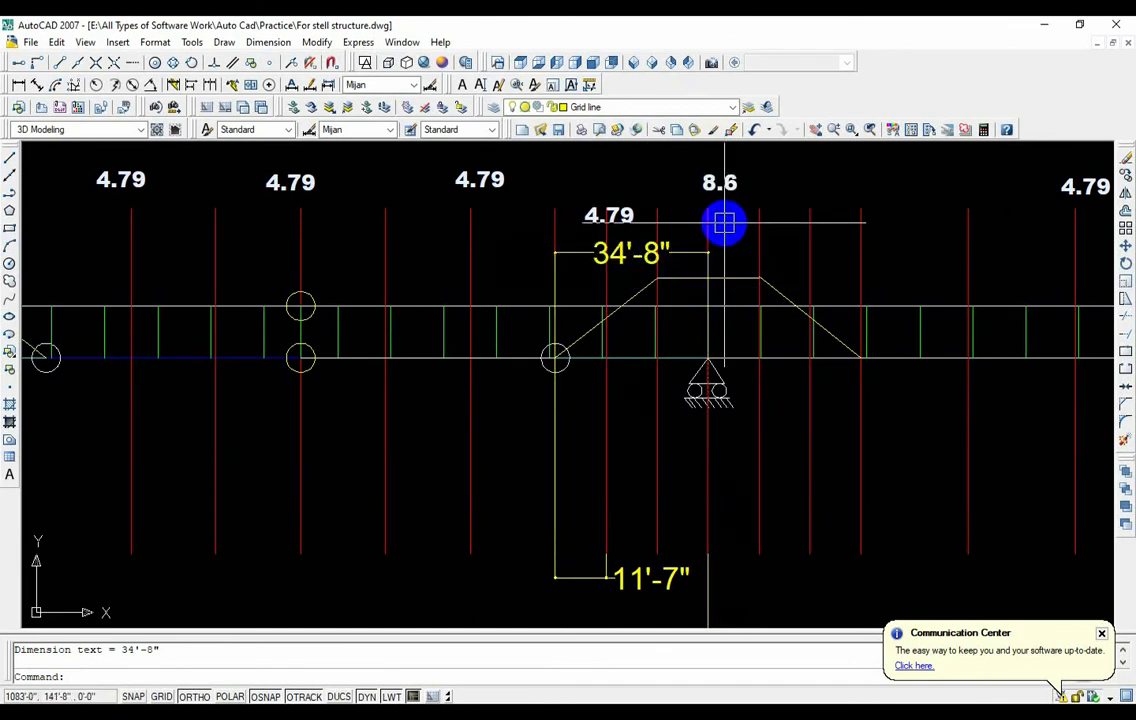
key(Escape)
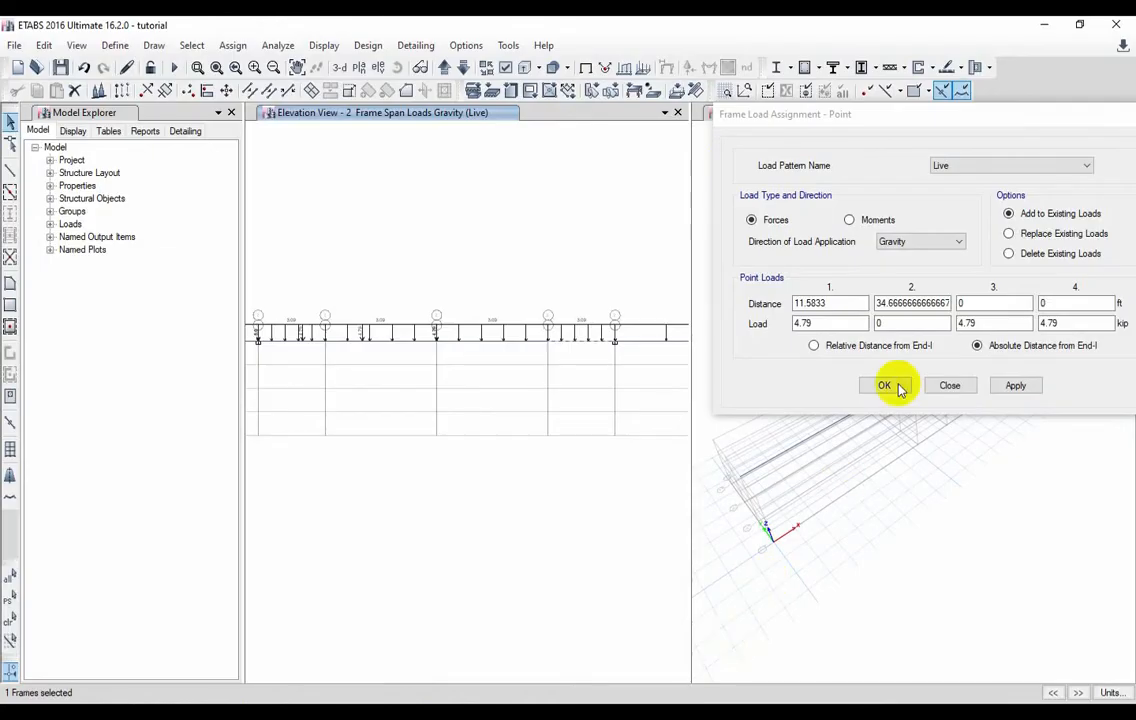
click(912, 325)
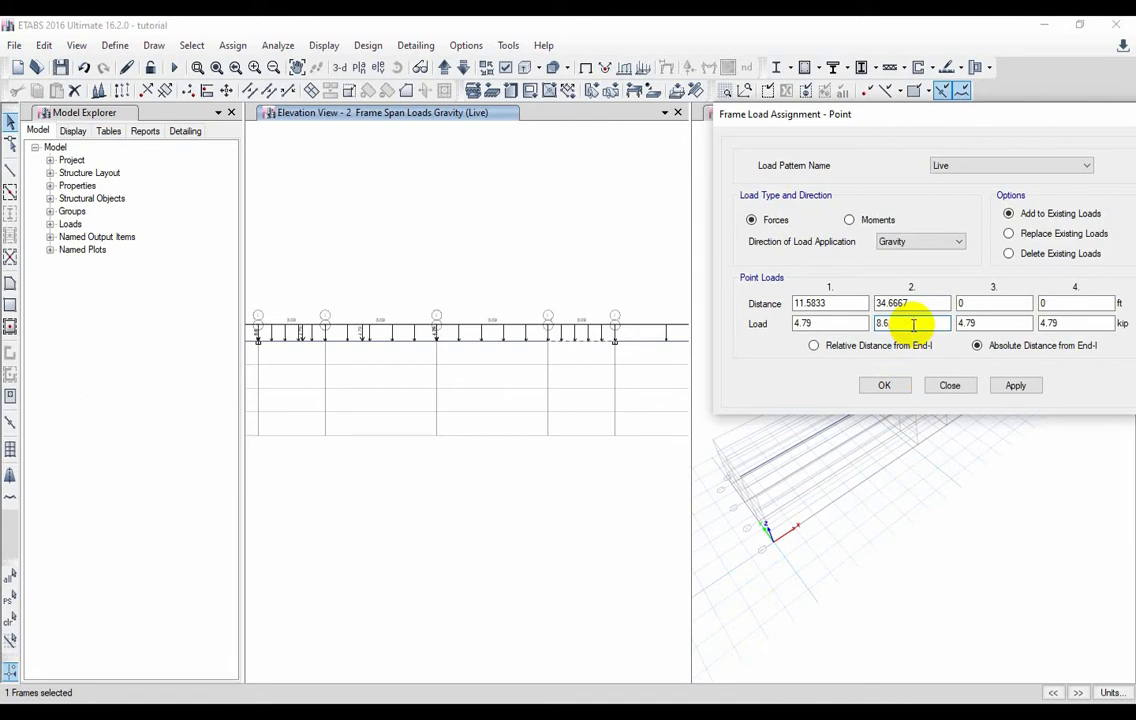
key(Tab)
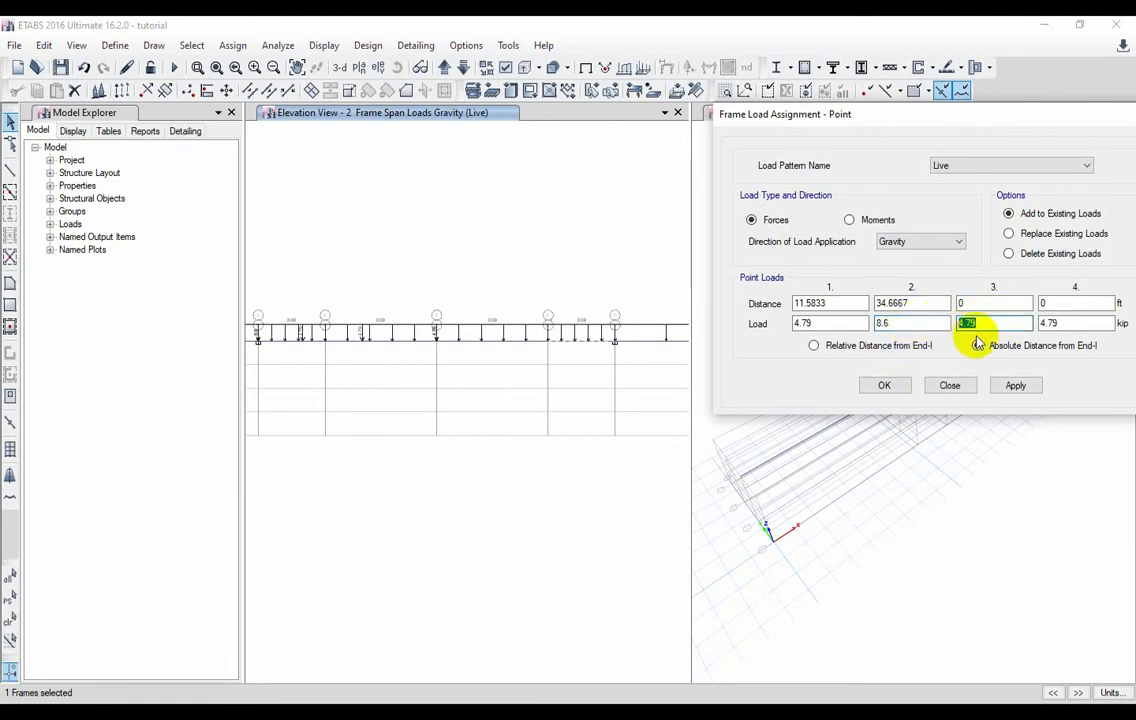
text(0)
click(977, 345)
click(1079, 326)
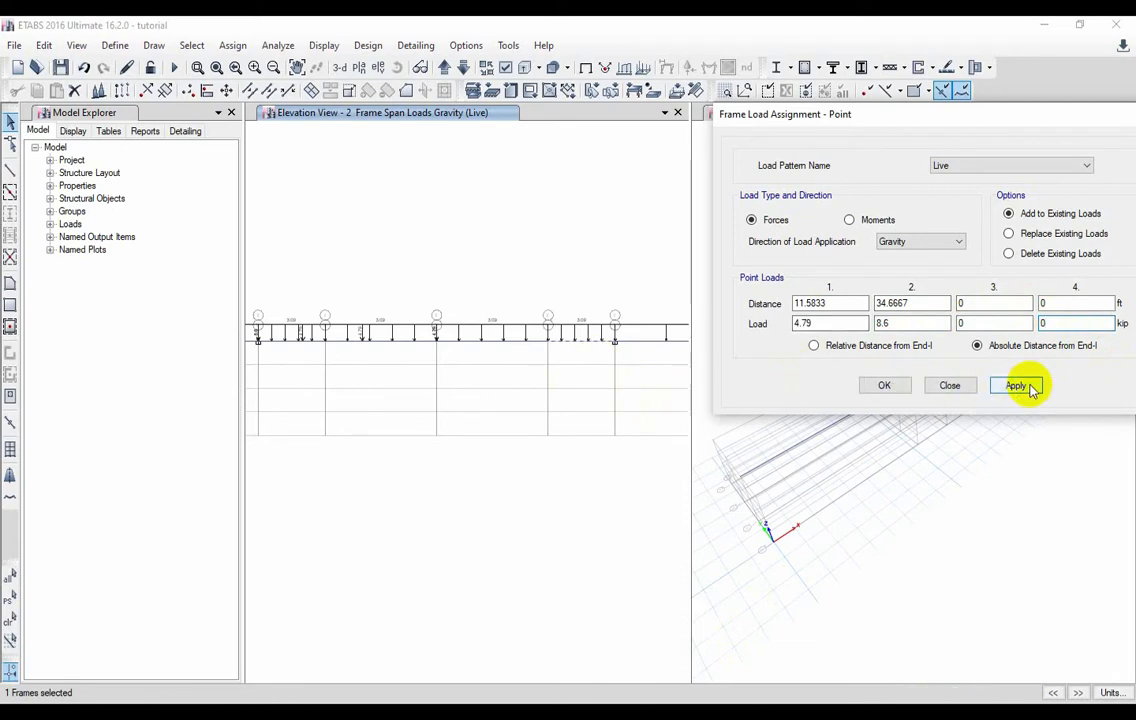
scroll(586, 365, up, 4)
middle_drag(586, 365, 517, 368)
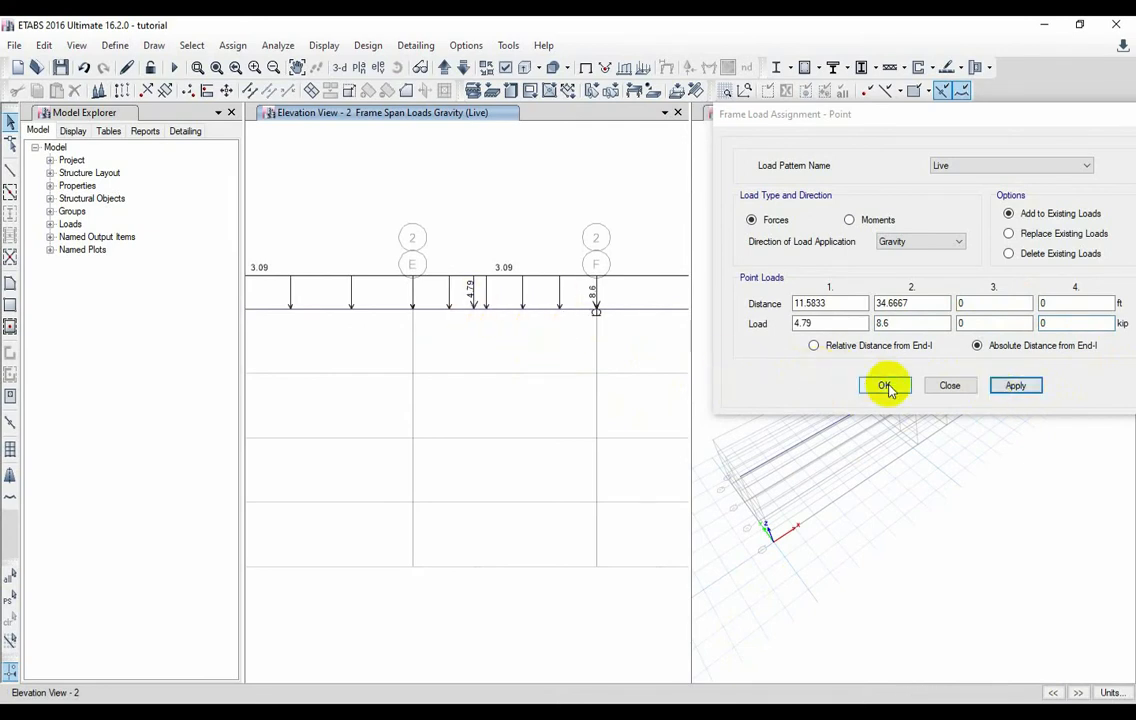
scroll(614, 332, down, 5)
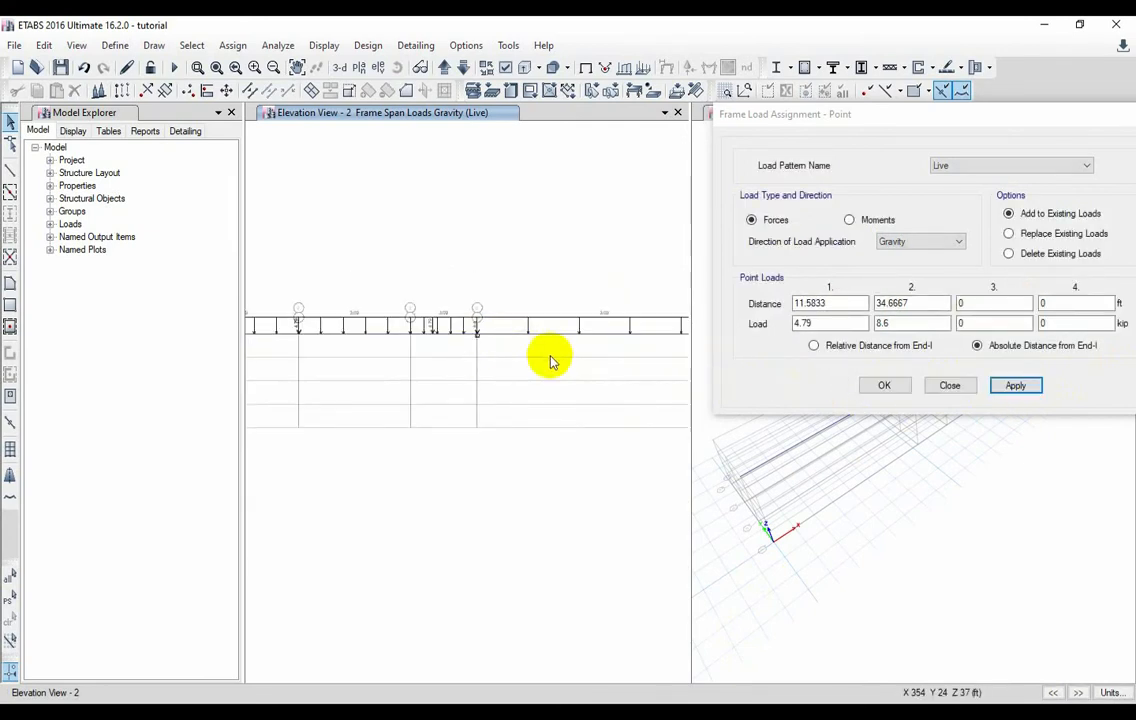
scroll(501, 362, up, 4)
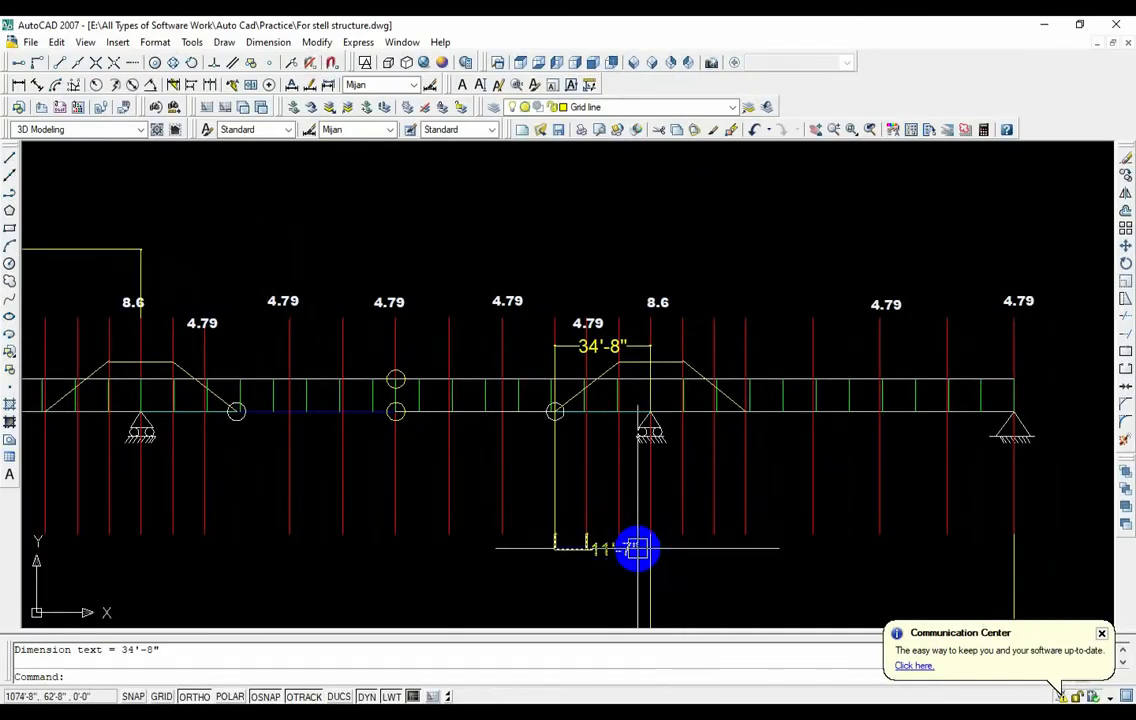
- In AutoCAD, erase the 11'-7" and 34'-8" dimensions
click(632, 551)
key(Delete)
click(594, 347)
key(Delete)
- Dimension from the right 8.6 support to the next 4.79 load in the end span, then enter 83'-4" as the first load distance in ETABS
middle_drag(677, 475, 530, 467)
scroll(596, 477, up, 2)
middle_drag(597, 479, 575, 468)
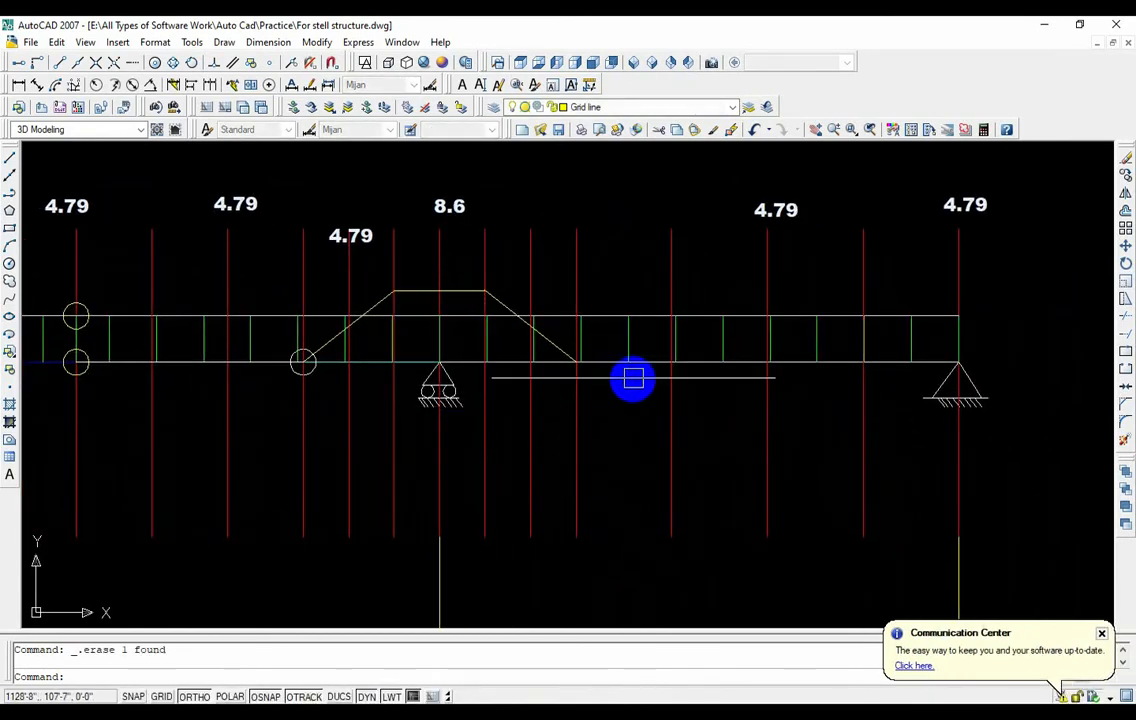
click(610, 358)
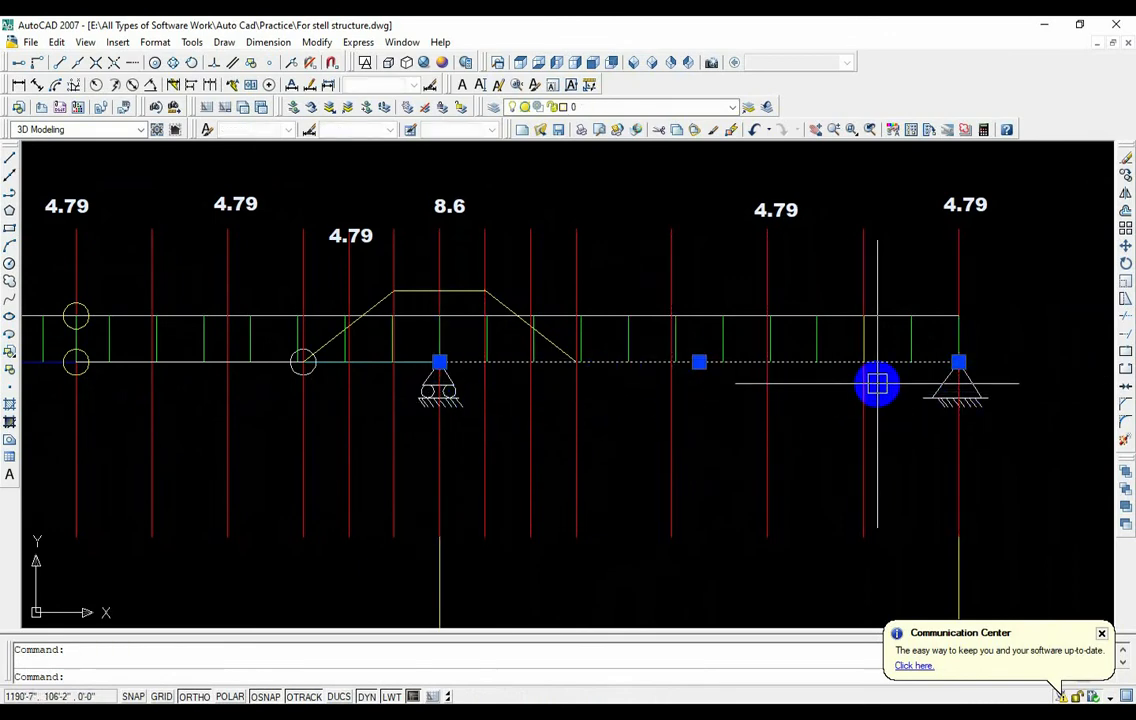
key(Escape)
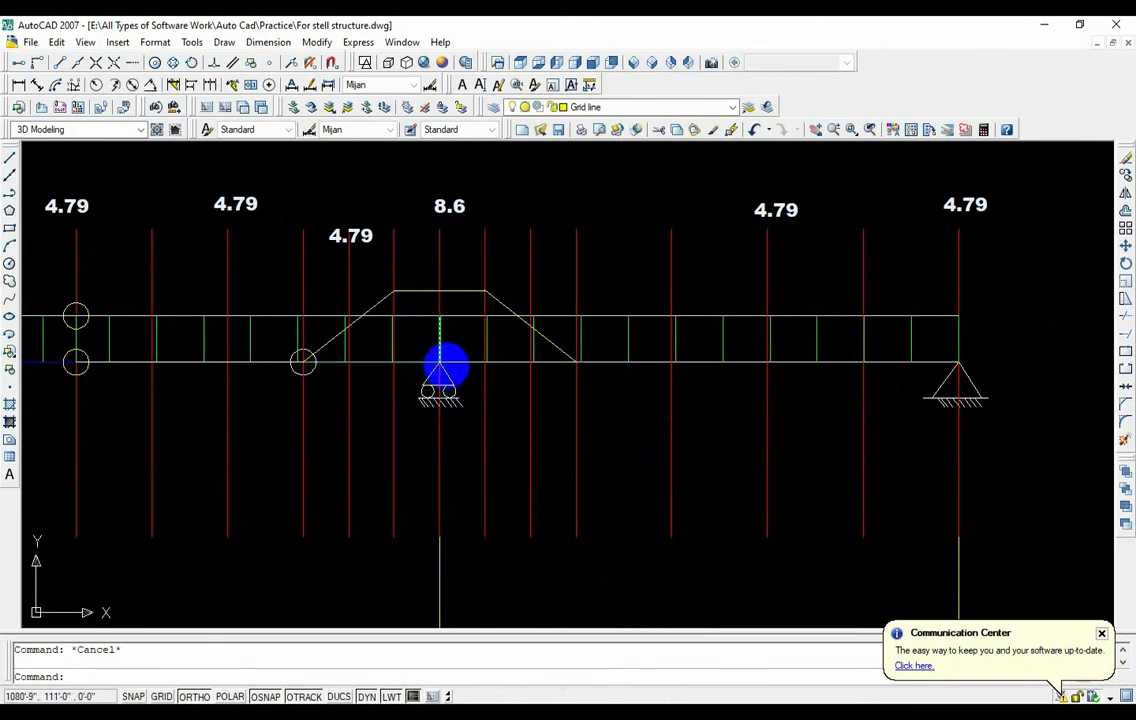
click(24, 85)
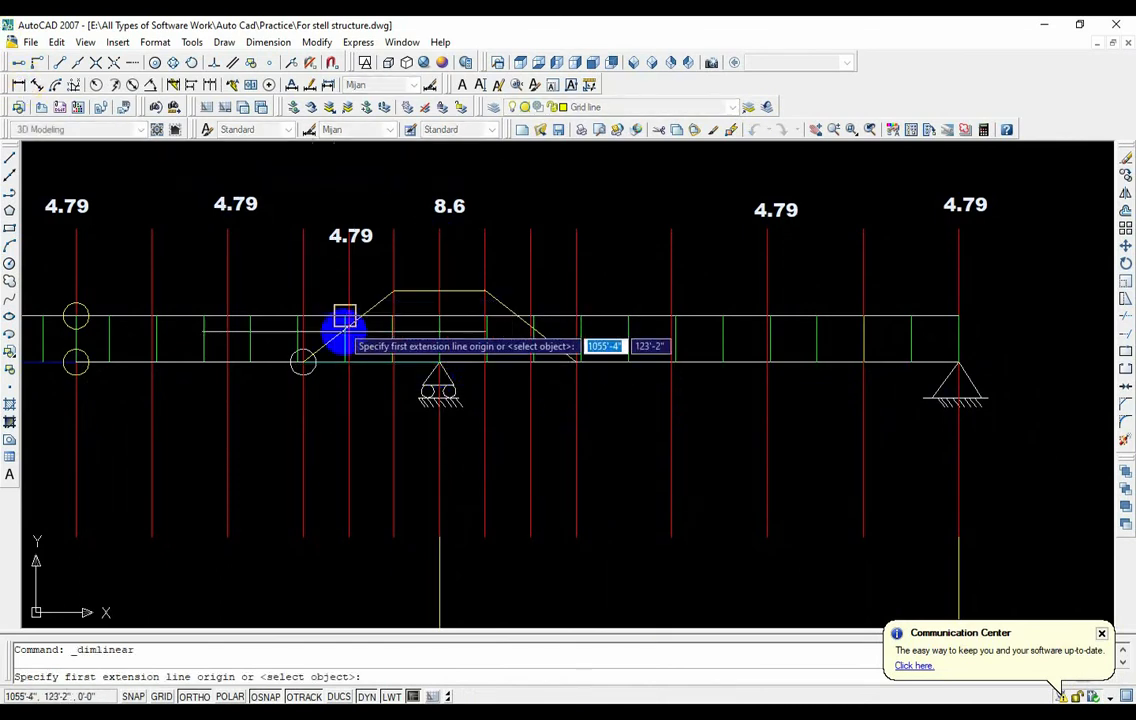
click(440, 540)
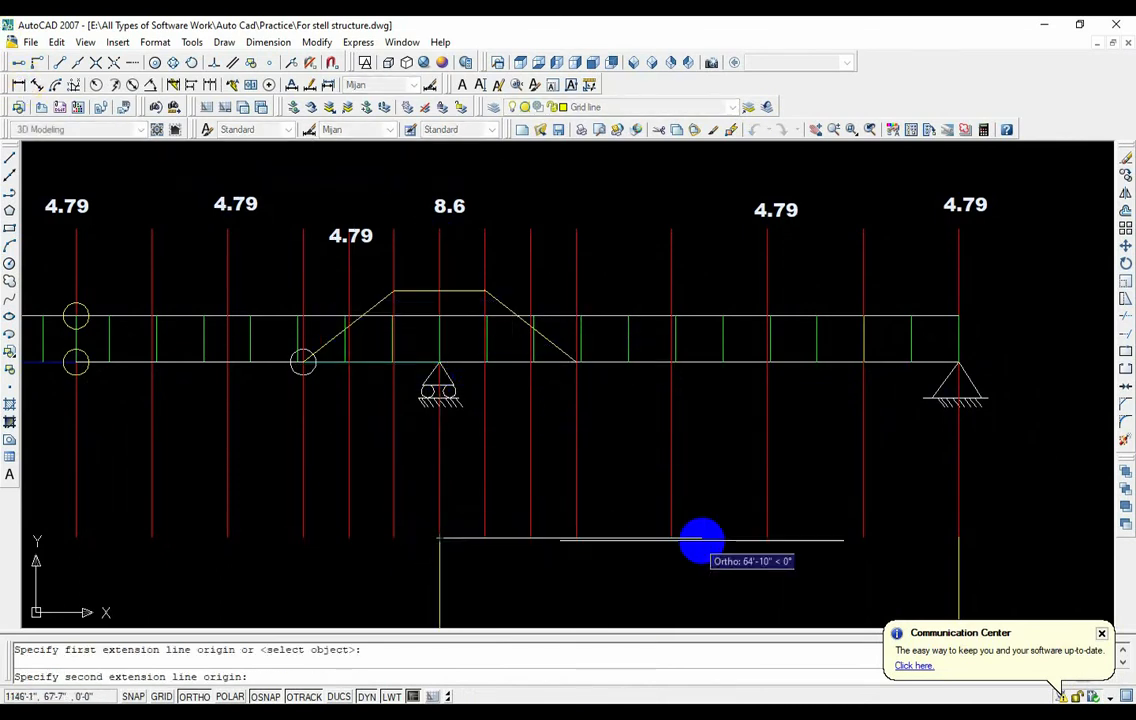
click(763, 540)
click(758, 577)
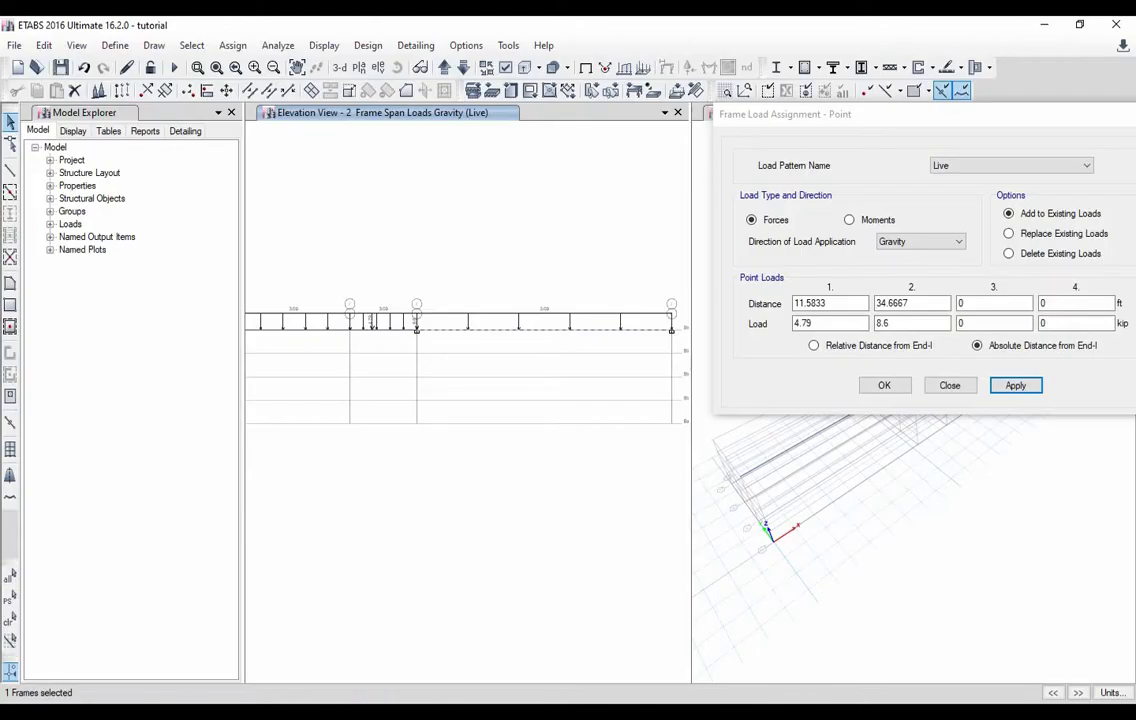
drag(838, 308, 799, 305)
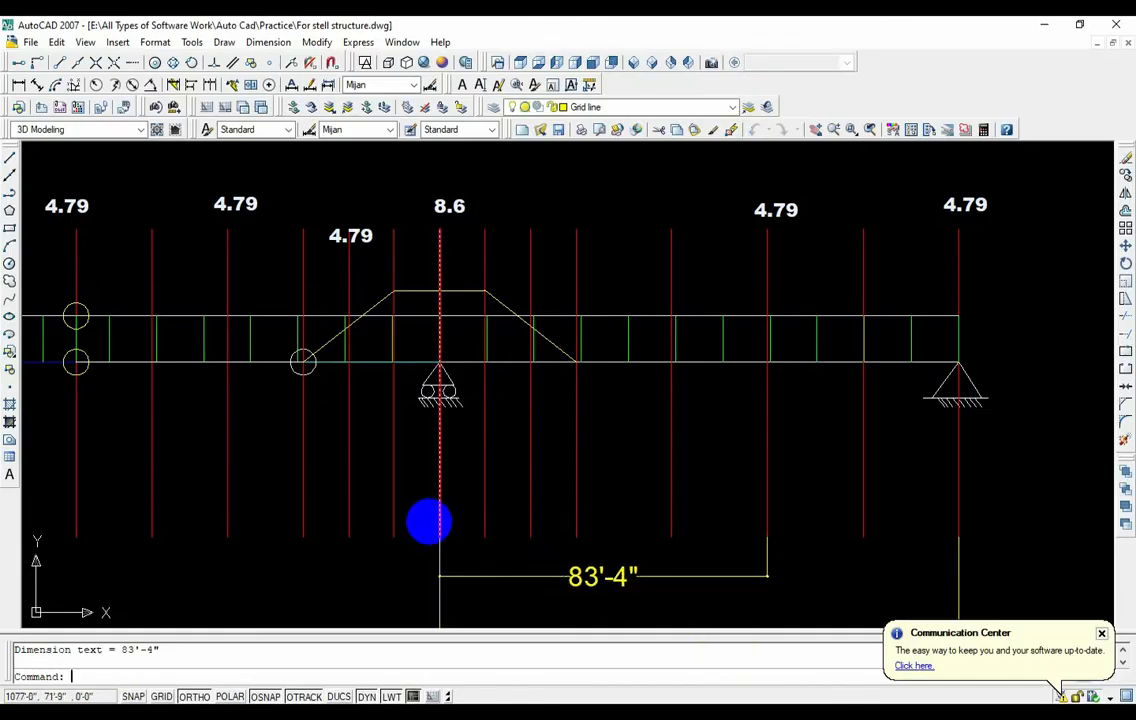
- In AutoCAD, dimension from the same 8.6 support to the girder's end support, placing it above the 83'-4" dimension
key(Return)
click(440, 538)
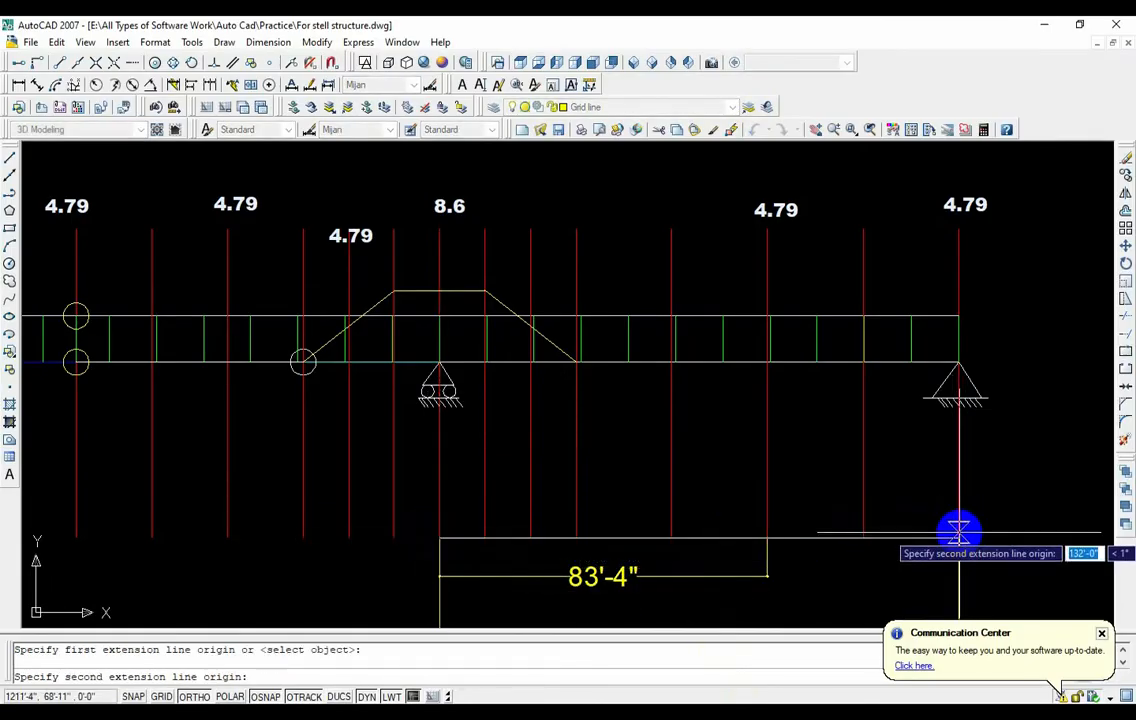
click(958, 522)
click(928, 487)
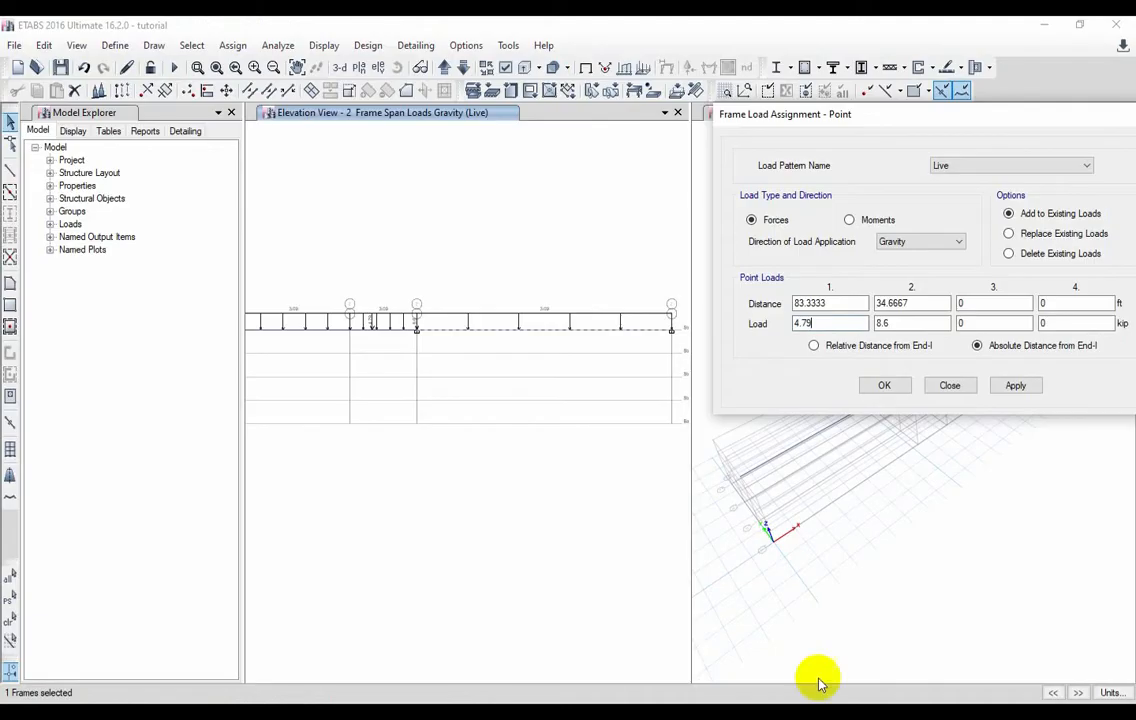
- In ETABS, set the second point load to 4.79 kip at 132 ft, apply the loads and close the assignment
drag(925, 303, 862, 309)
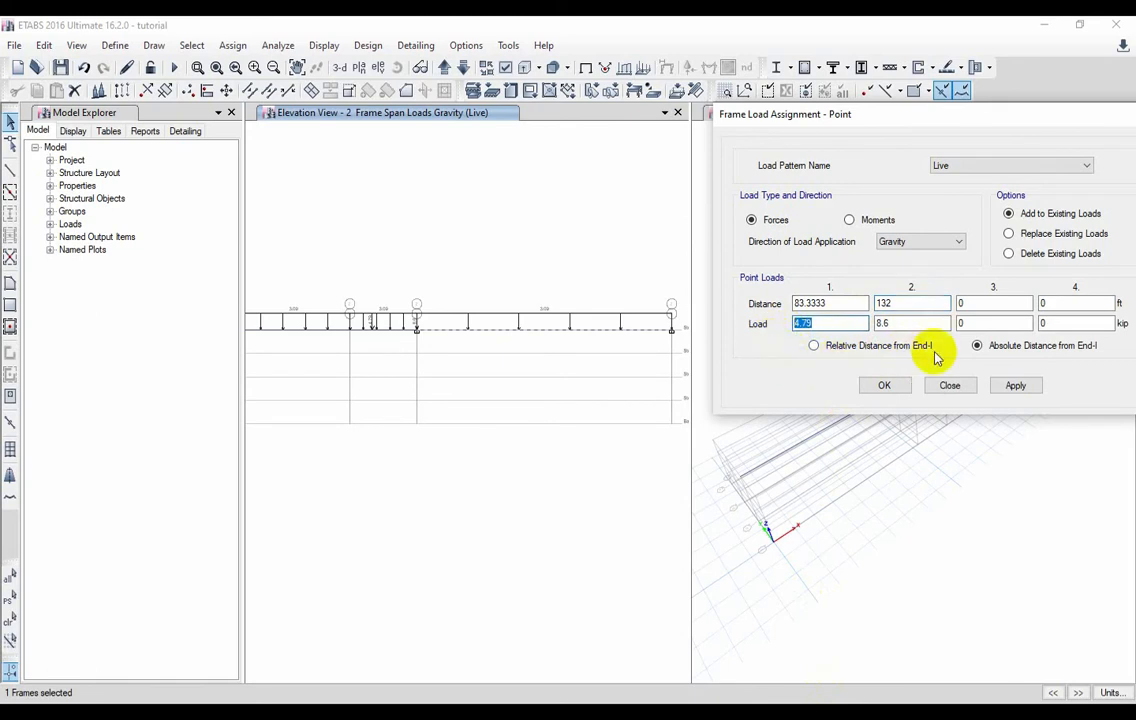
text(4.79)
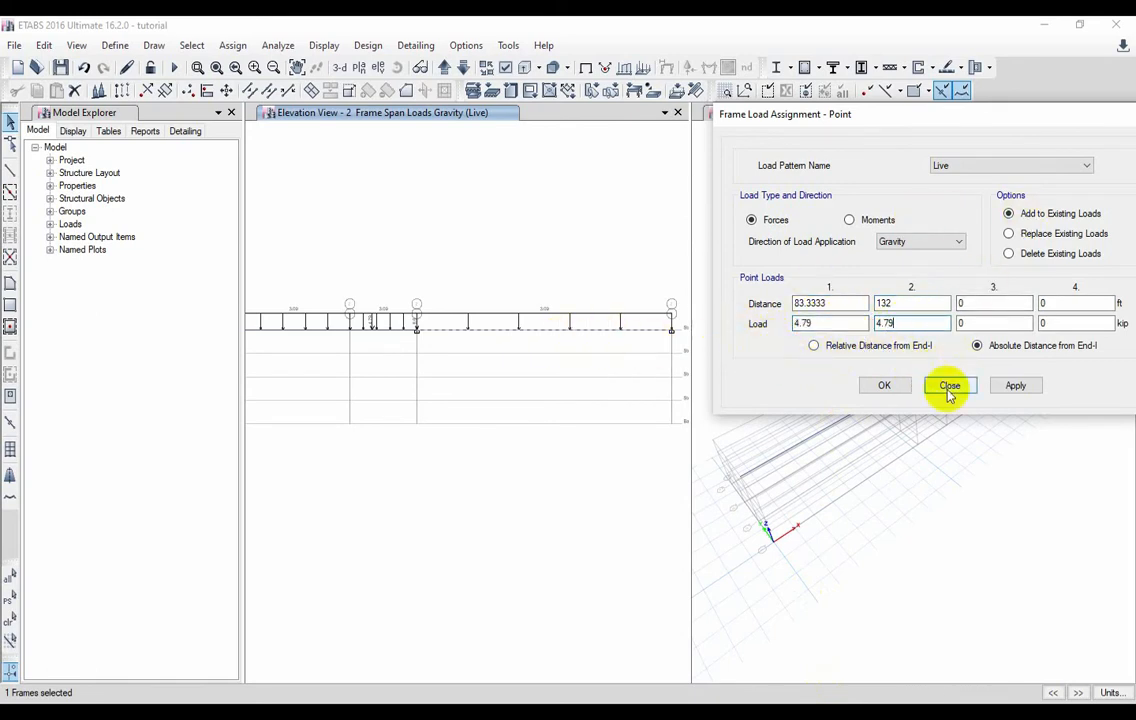
click(1016, 387)
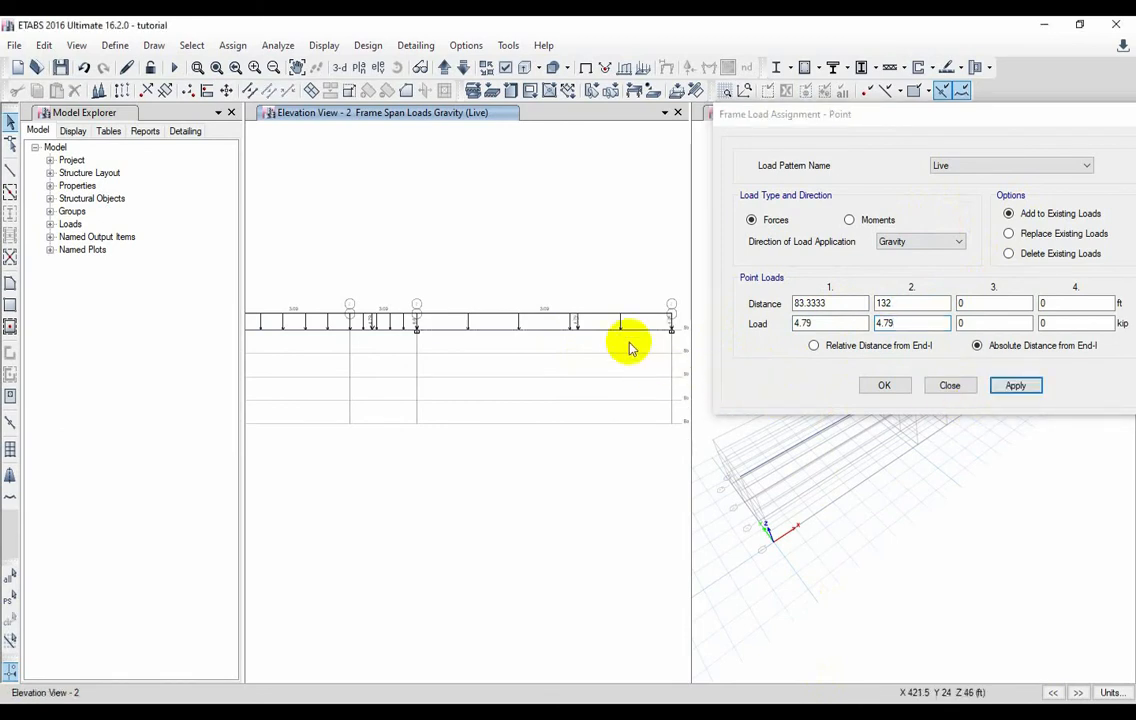
click(886, 387)
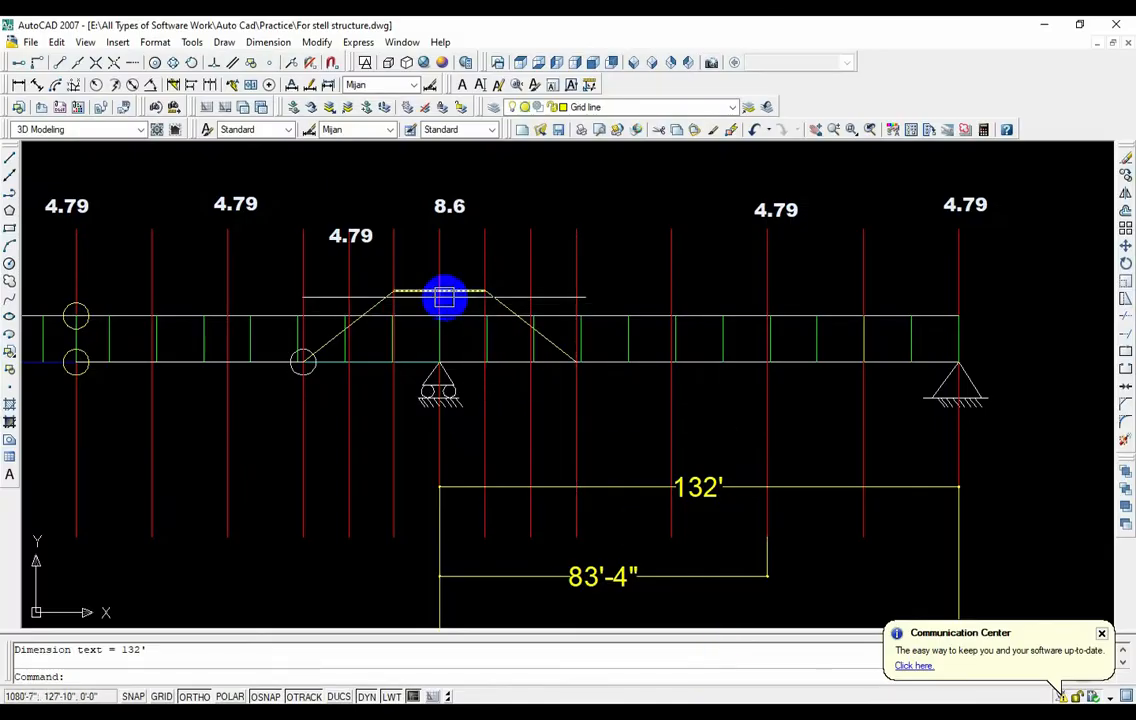
- In AutoCAD, erase the 316'-10", 48'-8", 83'-4" and both 132' dimensions
scroll(435, 365, down, 1)
middle_drag(309, 404, 479, 400)
scroll(289, 373, down, 4)
middle_drag(289, 373, 431, 373)
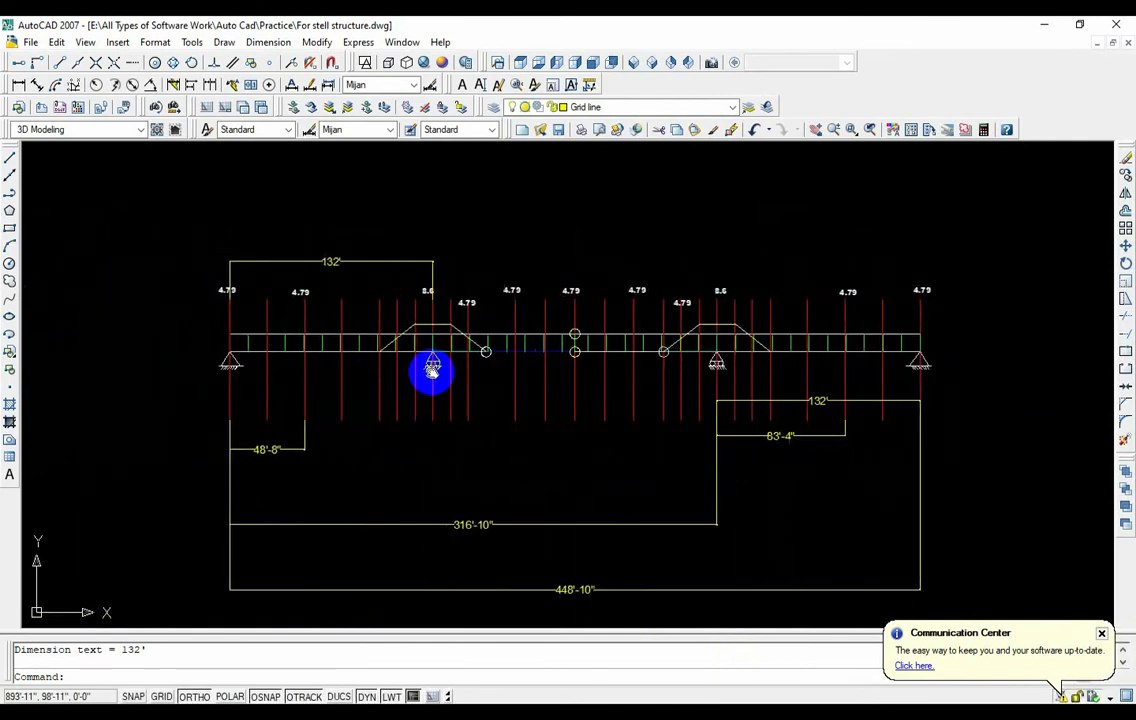
scroll(378, 380, up, 3)
click(512, 587)
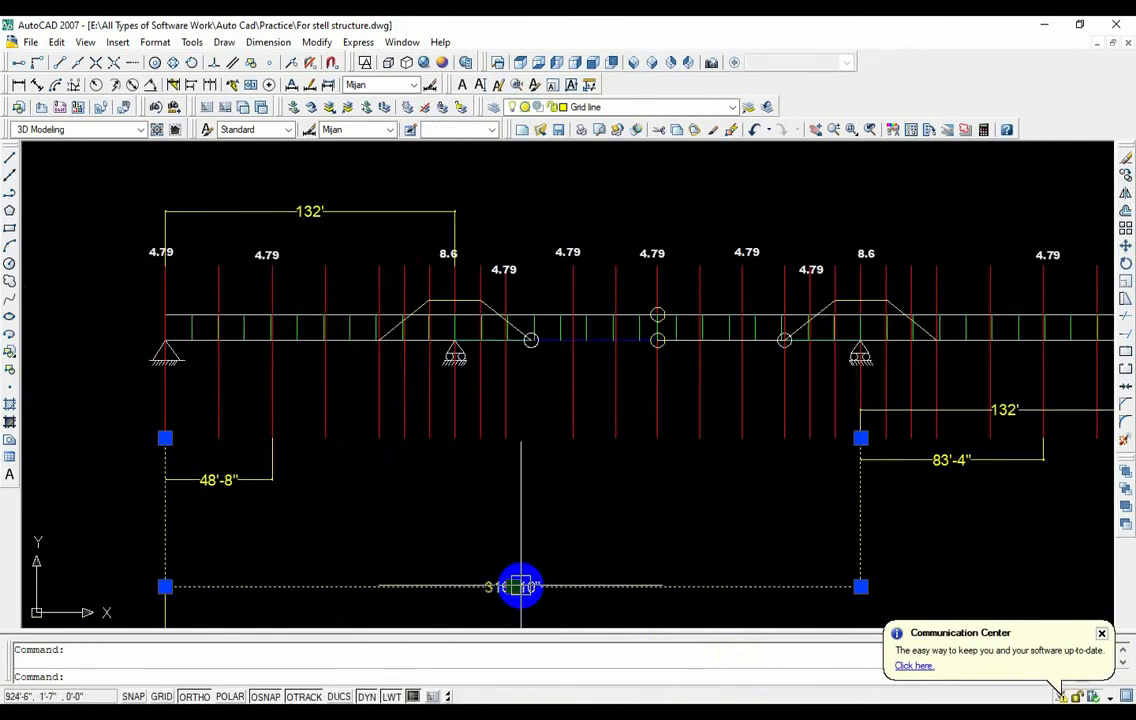
key(Delete)
click(246, 479)
key(Delete)
click(1043, 447)
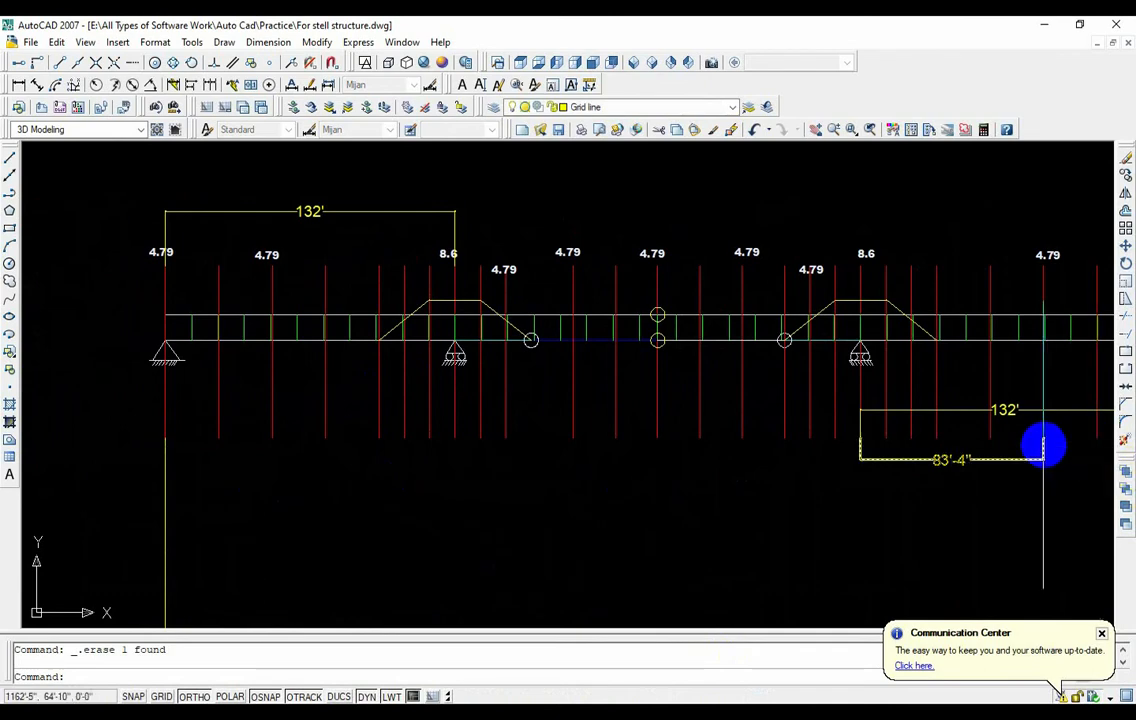
click(1043, 447)
key(Delete)
click(1004, 409)
key(Delete)
scroll(940, 488, down, 4)
middle_drag(940, 488, 907, 456)
scroll(766, 492, up, 3)
middle_drag(766, 492, 700, 494)
scroll(631, 472, up, 2)
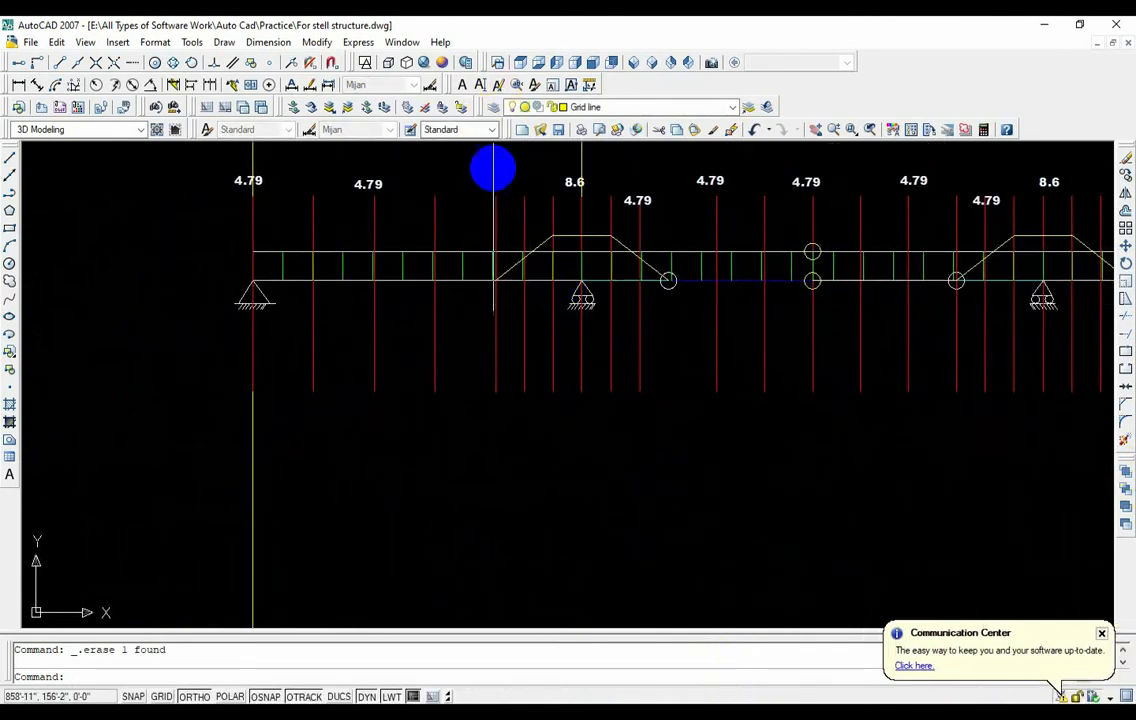
scroll(493, 168, down, 2)
scroll(503, 311, up, 2)
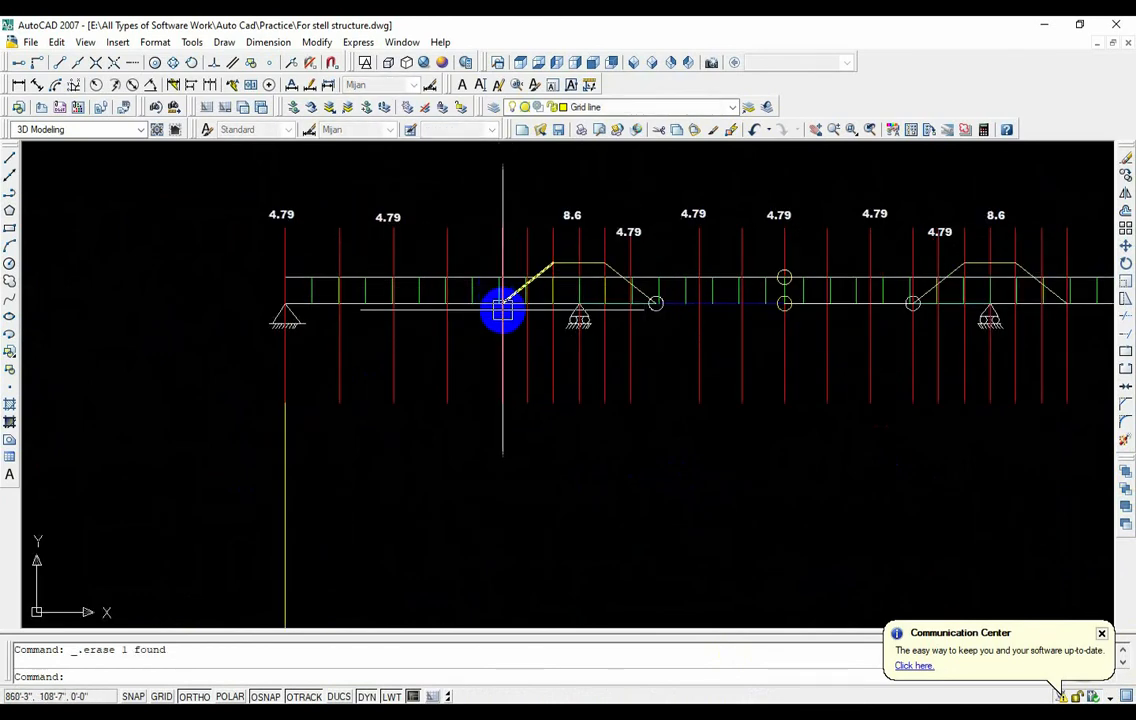
- Draw a short vertical line from the lower part of the left bracket's sloping line down to the girder's bottom line
scroll(503, 311, up, 3)
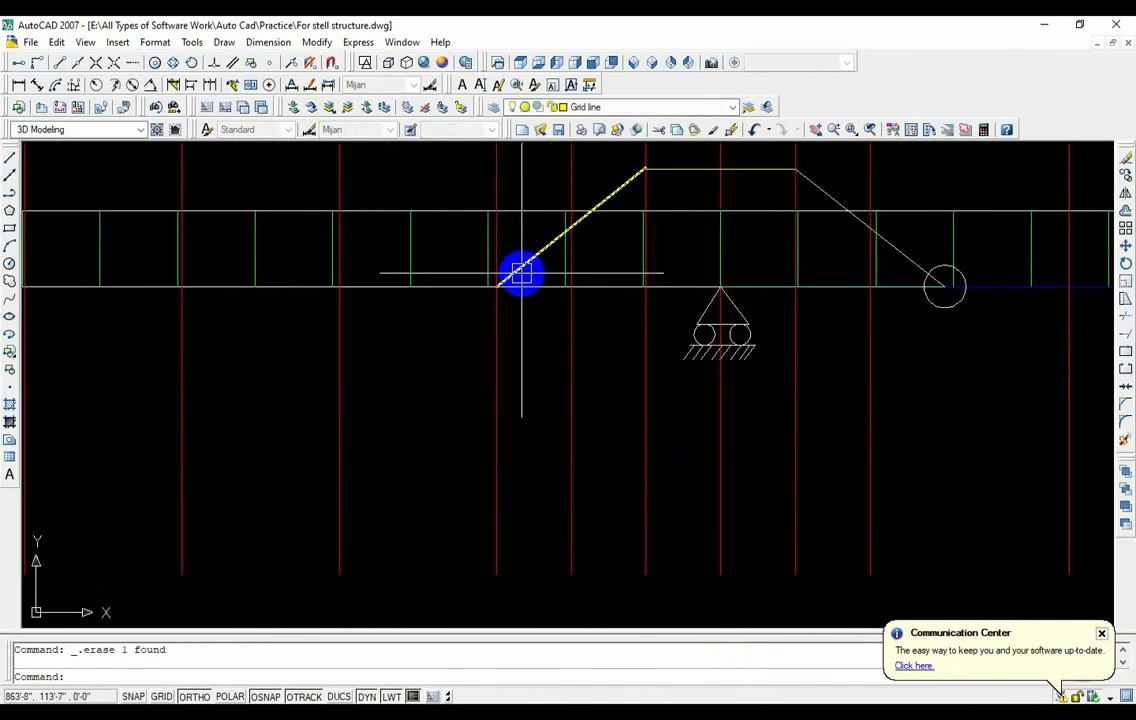
scroll(515, 297, down, 3)
middle_drag(525, 307, 531, 311)
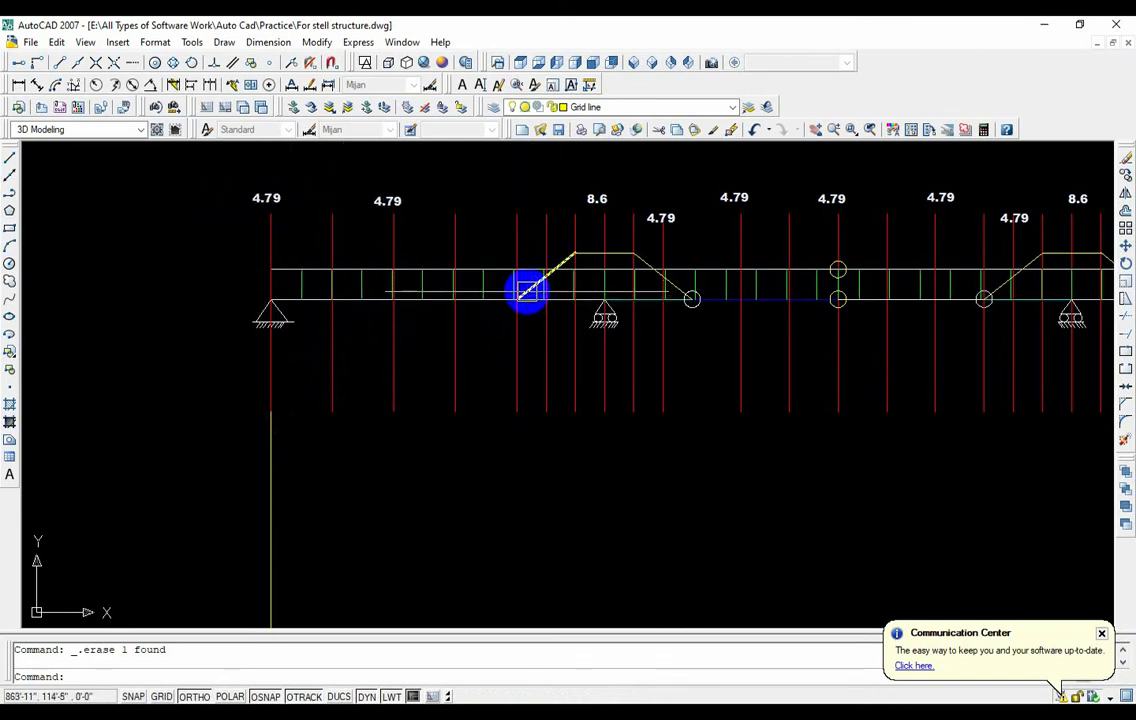
scroll(530, 300, up, 3)
scroll(520, 289, up, 3)
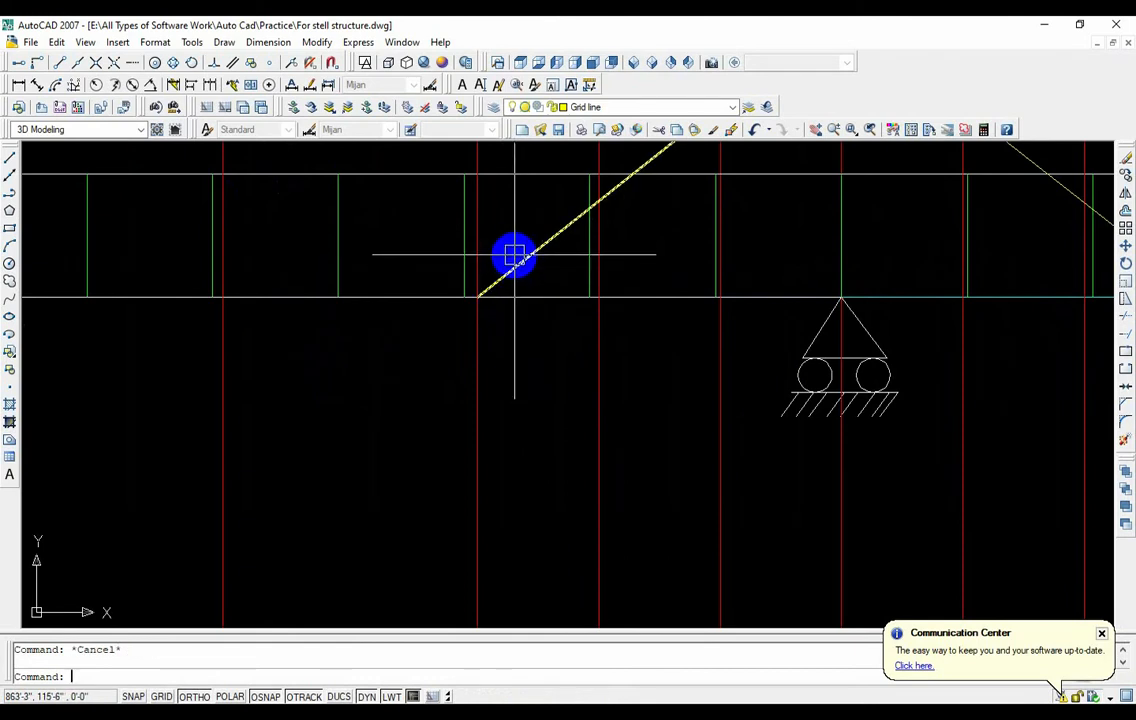
text(l)
key(Return)
click(524, 262)
click(524, 297)
key(Escape)
- Trim the lower end of the left bracket's sloping line back to the short vertical line
text(tr)
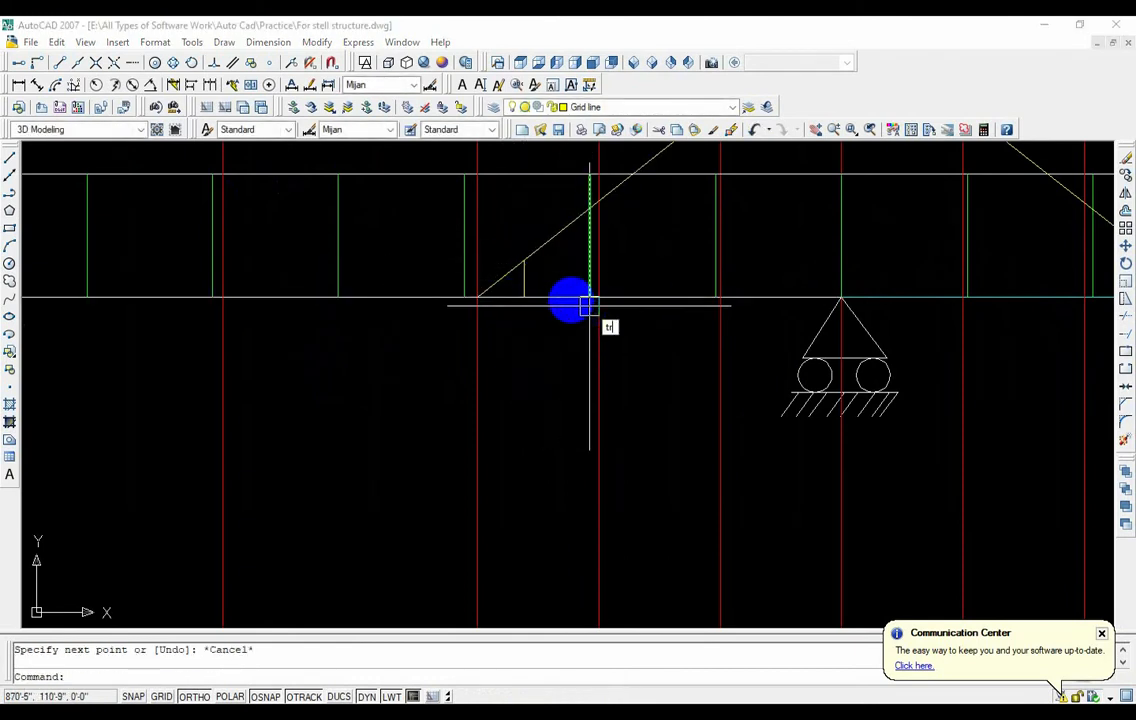
key(Return)
key(Return)
scroll(540, 300, down, 2)
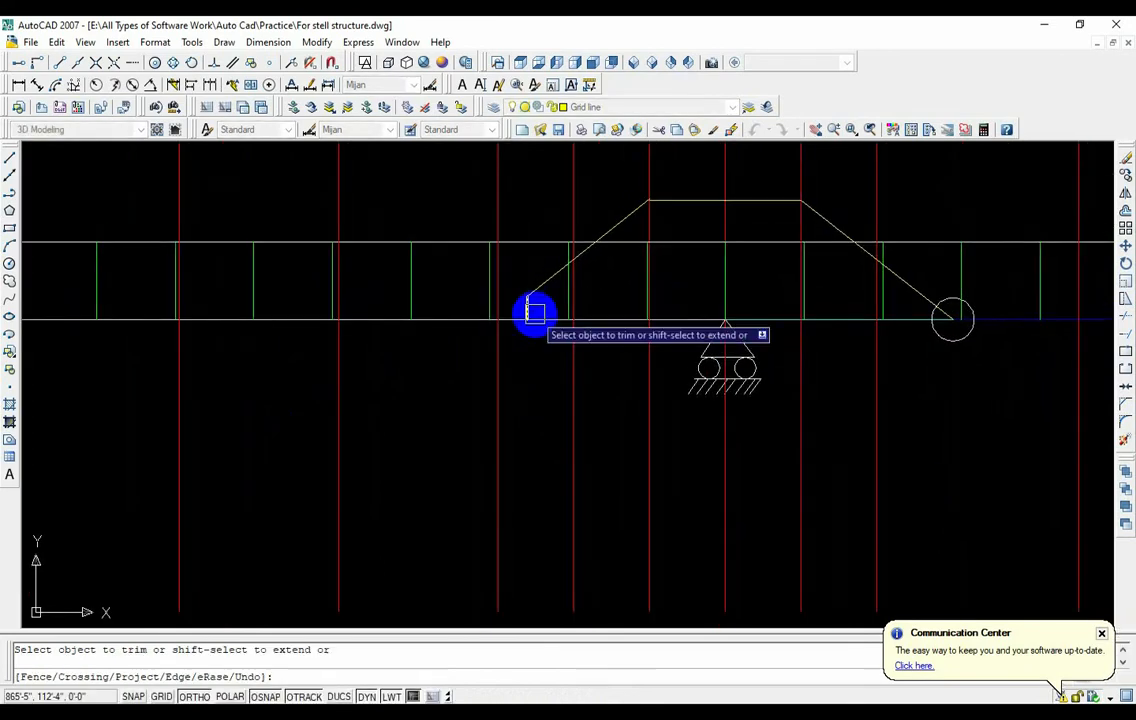
key(Escape)
scroll(527, 297, up, 3)
scroll(540, 312, down, 4)
middle_drag(555, 322, 588, 345)
scroll(550, 342, down, 2)
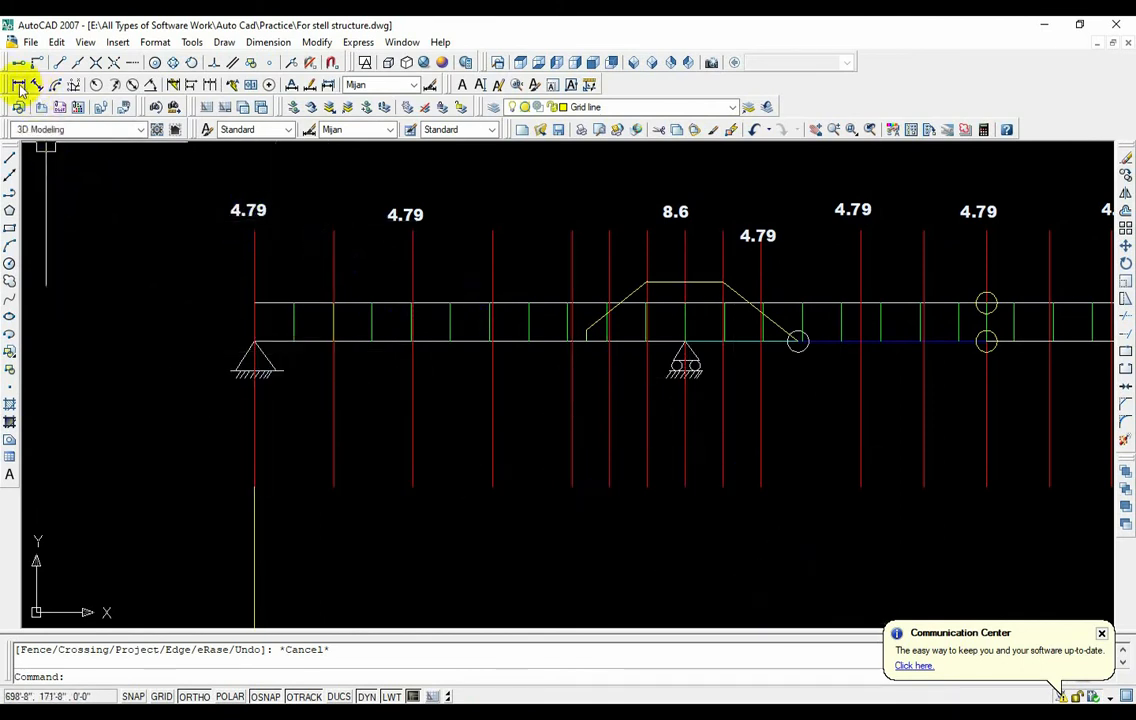
- Restore the sloping line's trimmed end down to the girder's bottom line
text(tr)
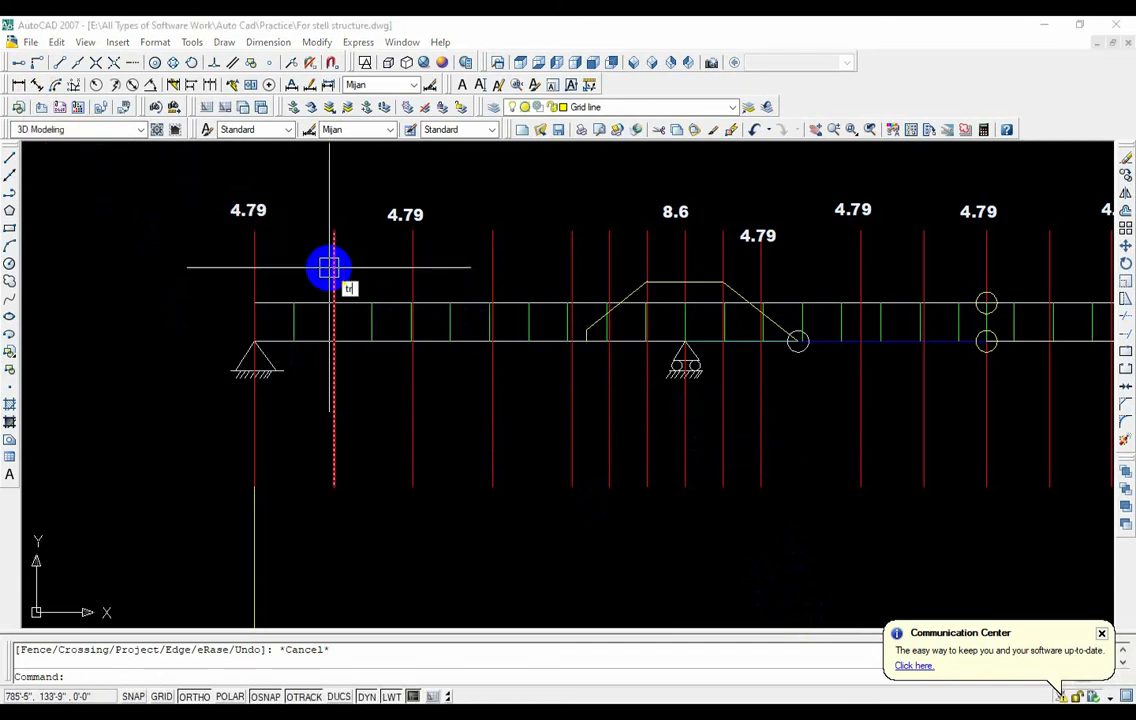
key(Return)
key(Return)
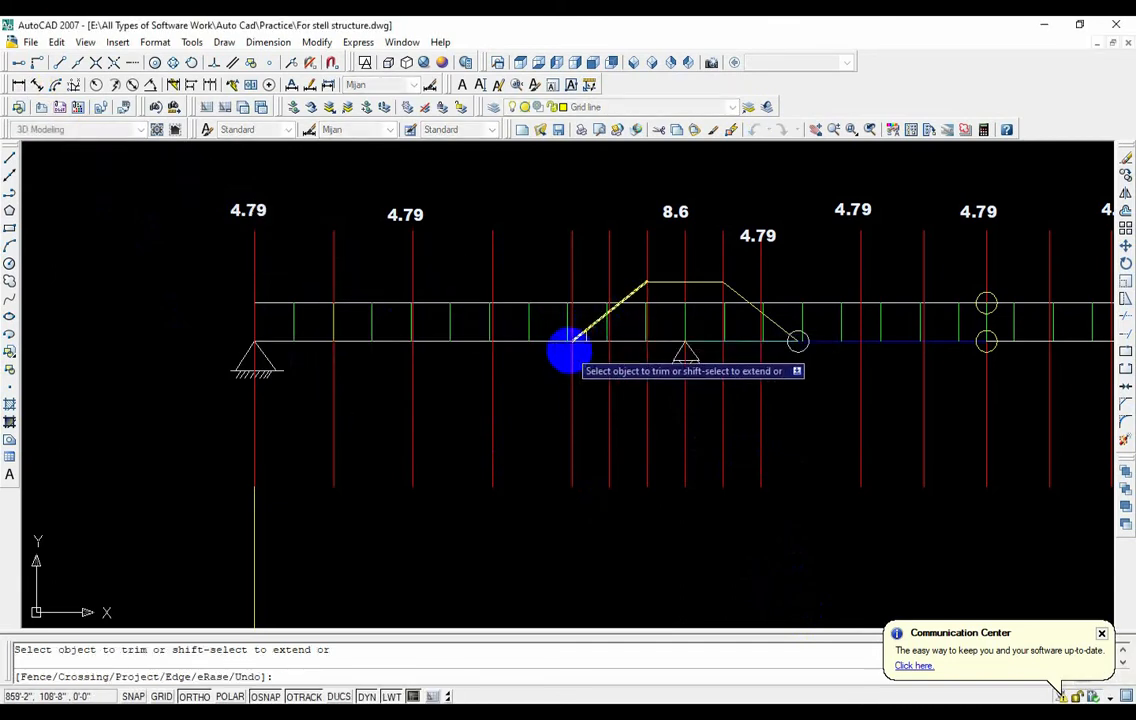
- Dimension from the girder's left end support to the foot of the left bracket's sloping line, placing the dimension below the girder
scroll(570, 349, up, 2)
click(18, 84)
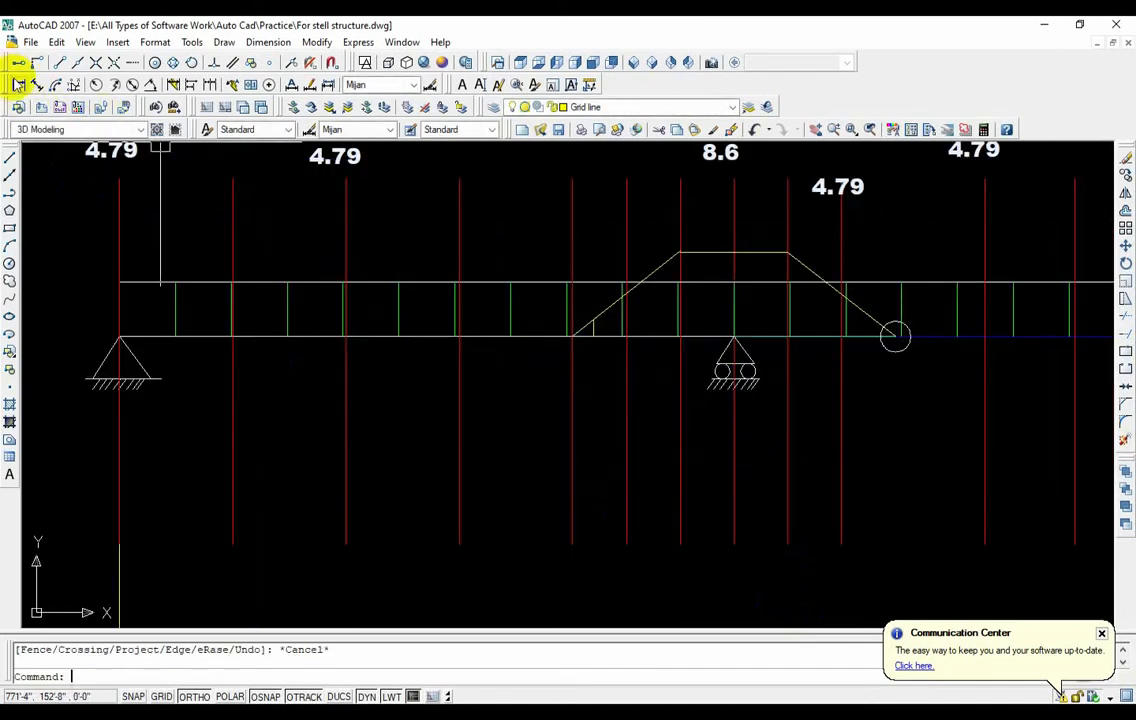
click(121, 337)
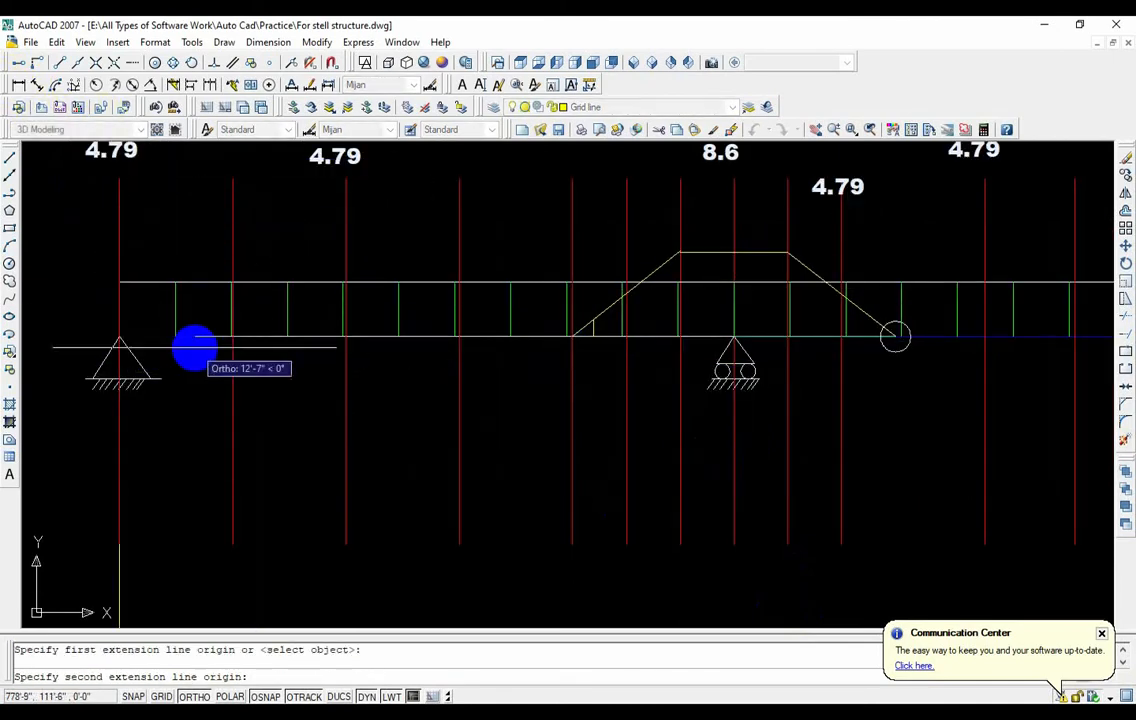
scroll(574, 345, up, 2)
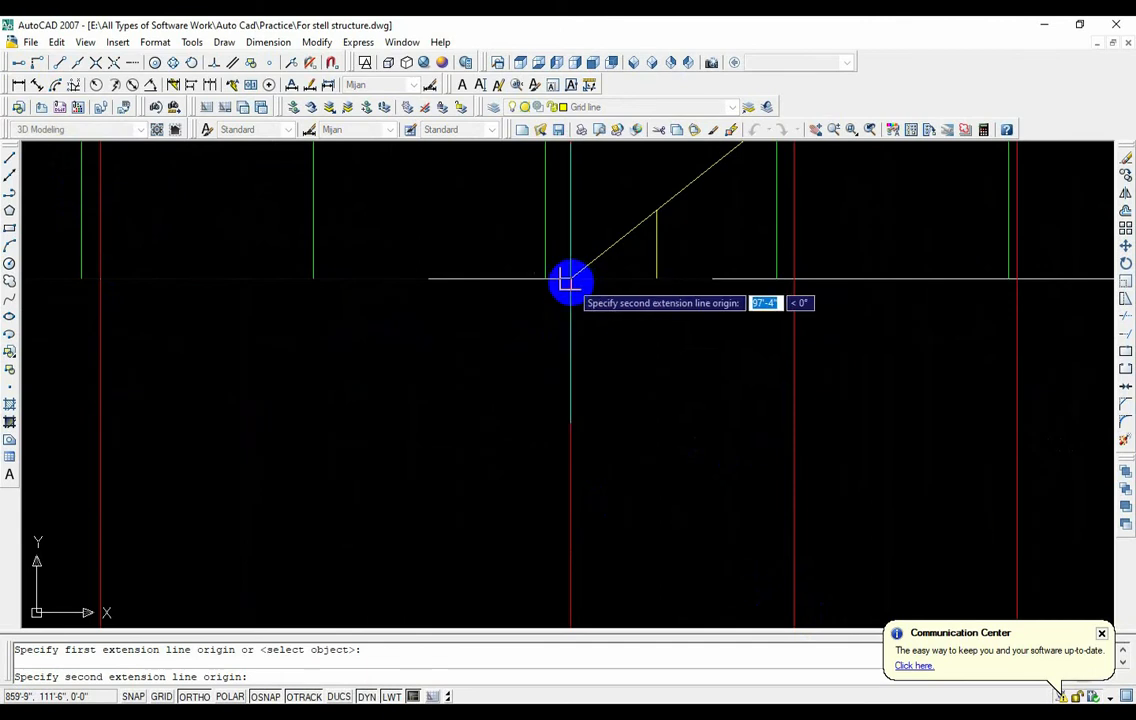
click(570, 279)
scroll(563, 398, down, 2)
middle_drag(563, 398, 594, 370)
click(565, 494)
scroll(565, 494, down, 3)
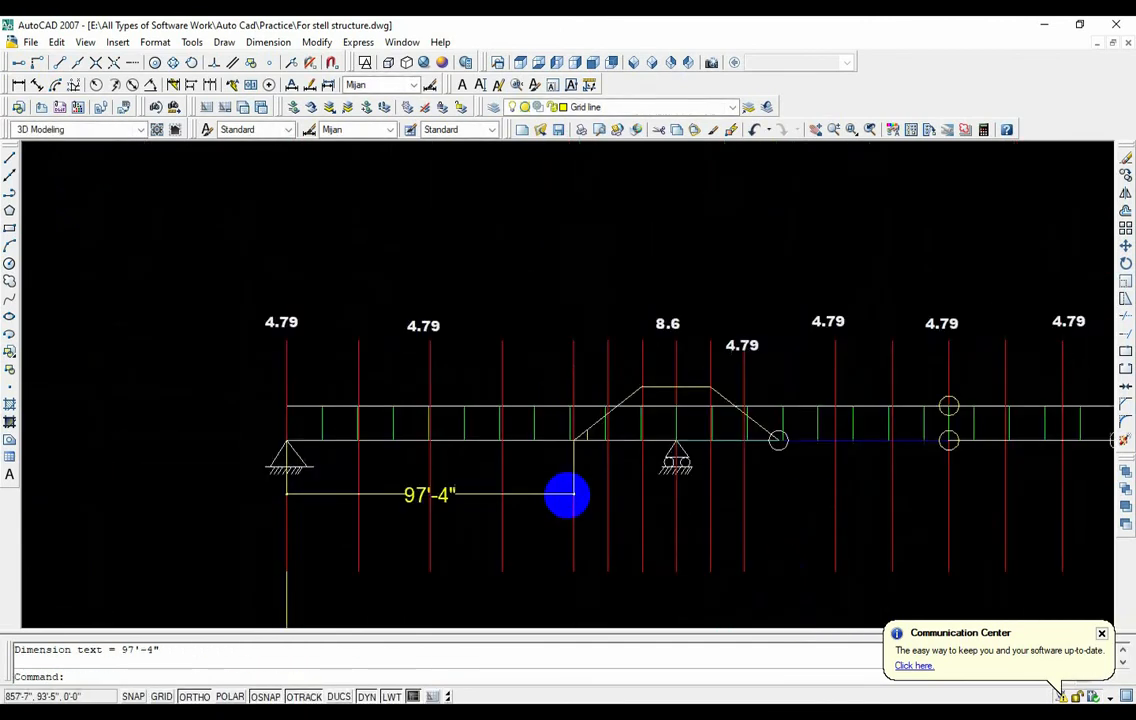
scroll(586, 497, up, 3)
middle_drag(586, 497, 573, 490)
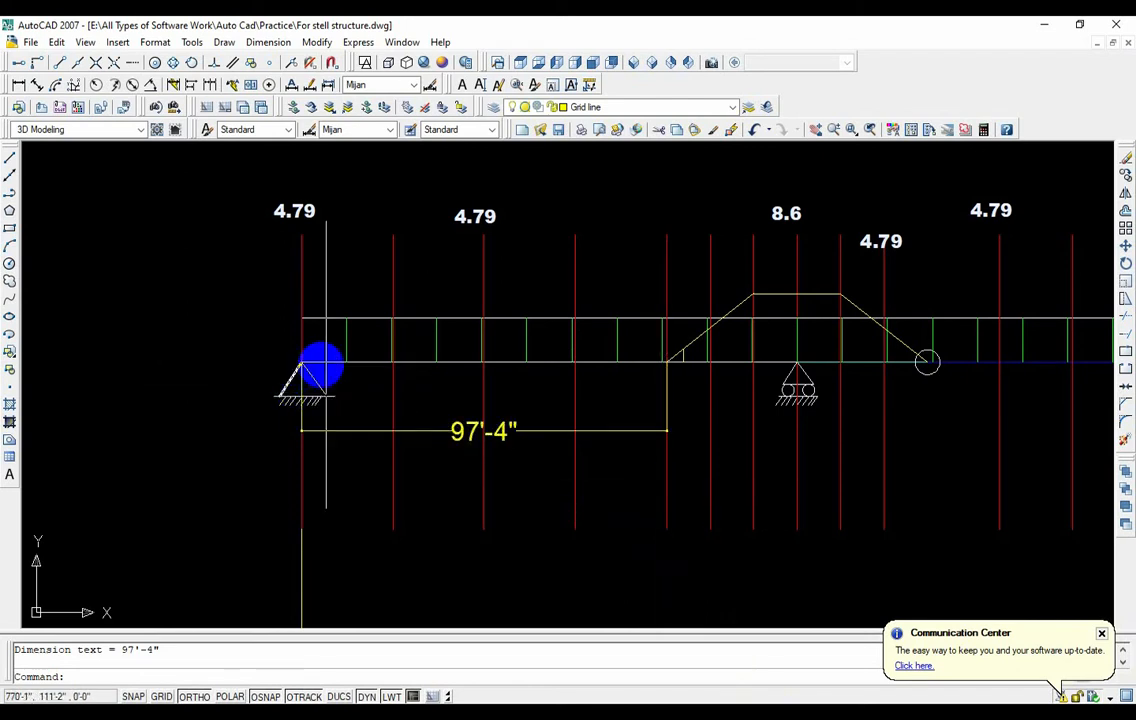
click(389, 363)
drag(389, 363, 502, 460)
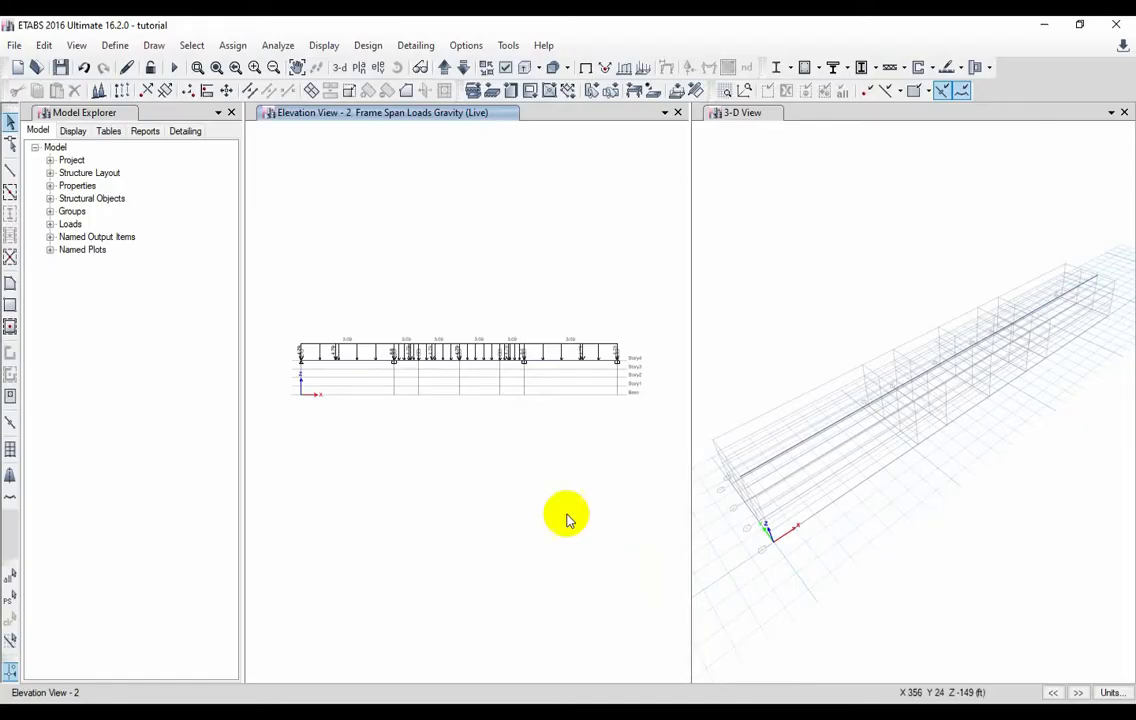
- In ETABS, start a distributed live load on the girder's first segment, with the first trapezoidal point at 97'4" and 2.395 kip/ft
scroll(312, 385, up, 3)
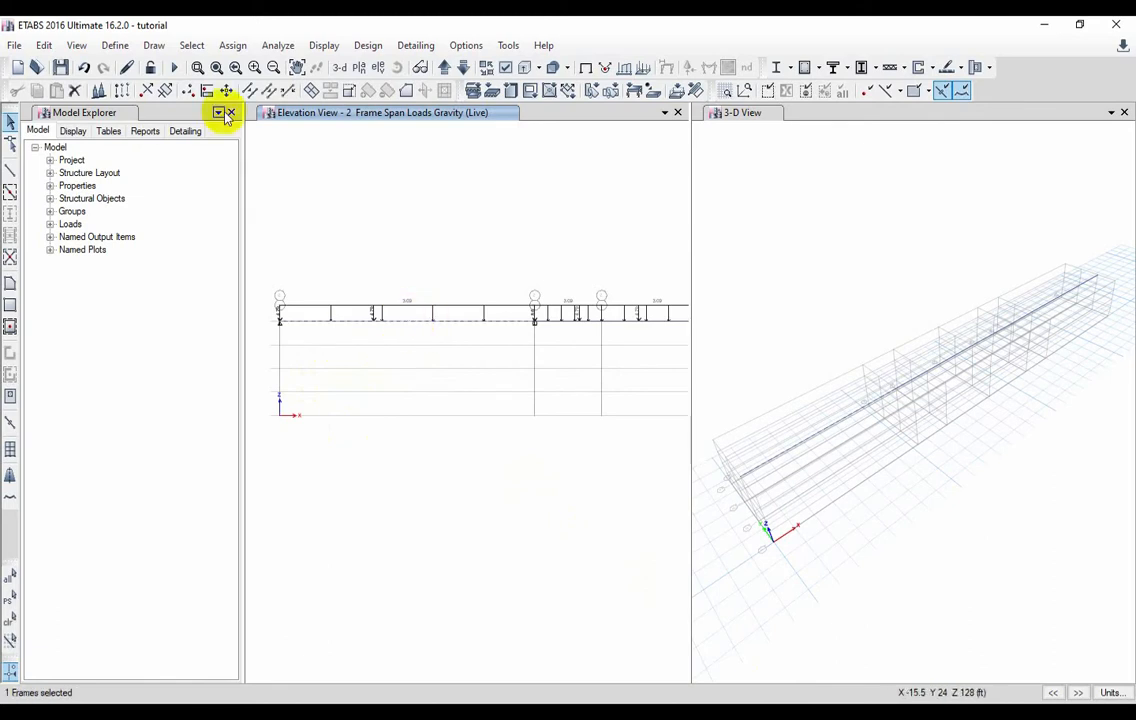
click(232, 46)
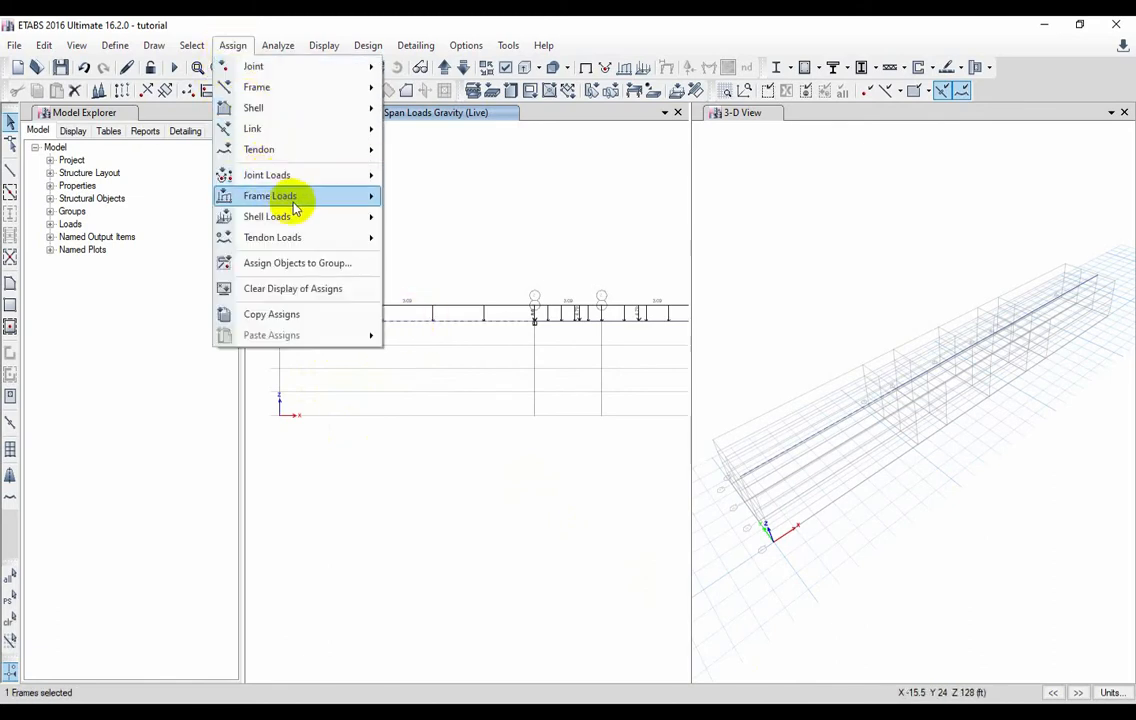
mouse_move(322, 203)
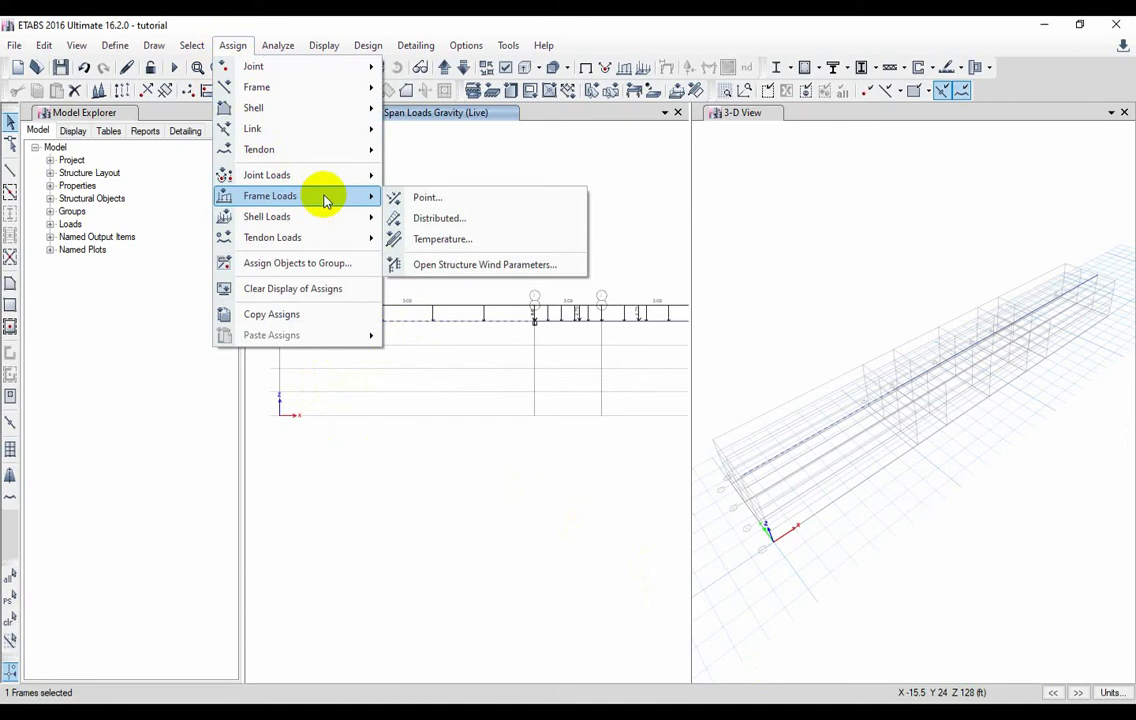
click(439, 218)
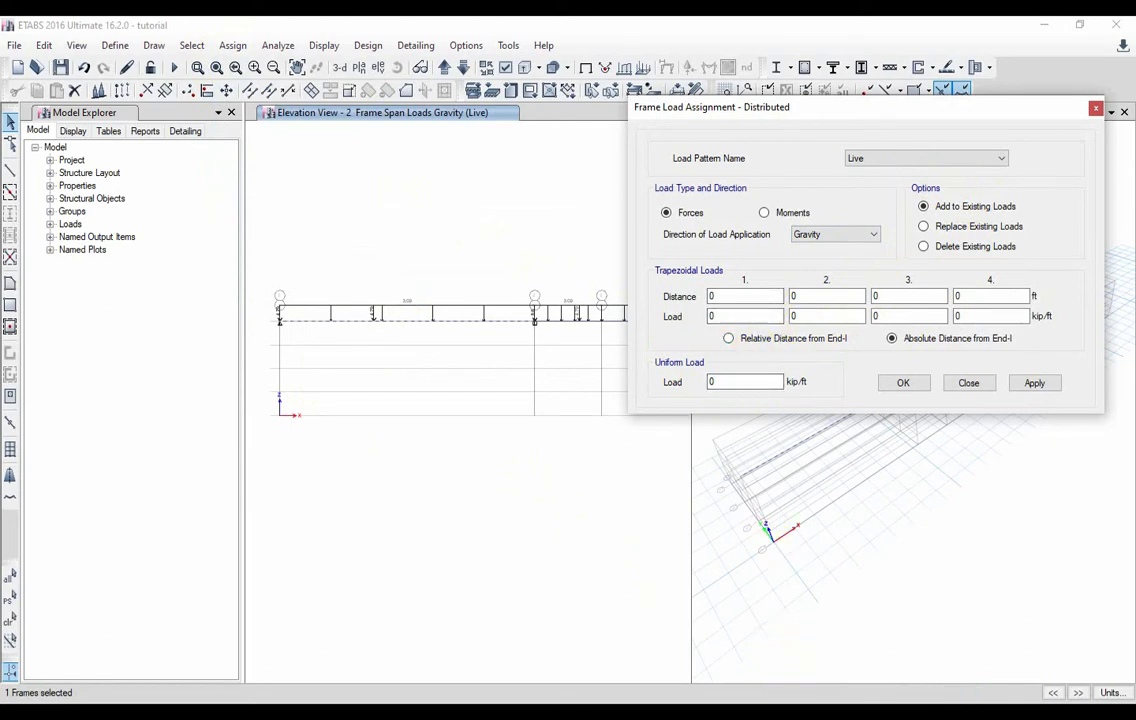
click(761, 606)
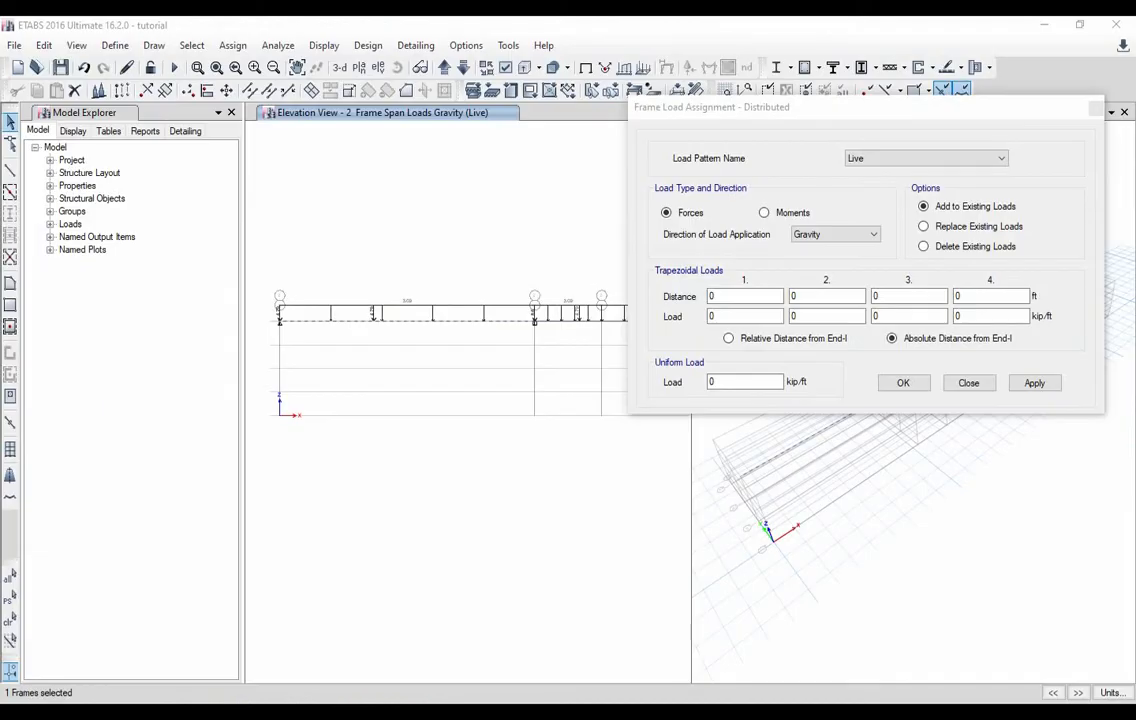
click(747, 296)
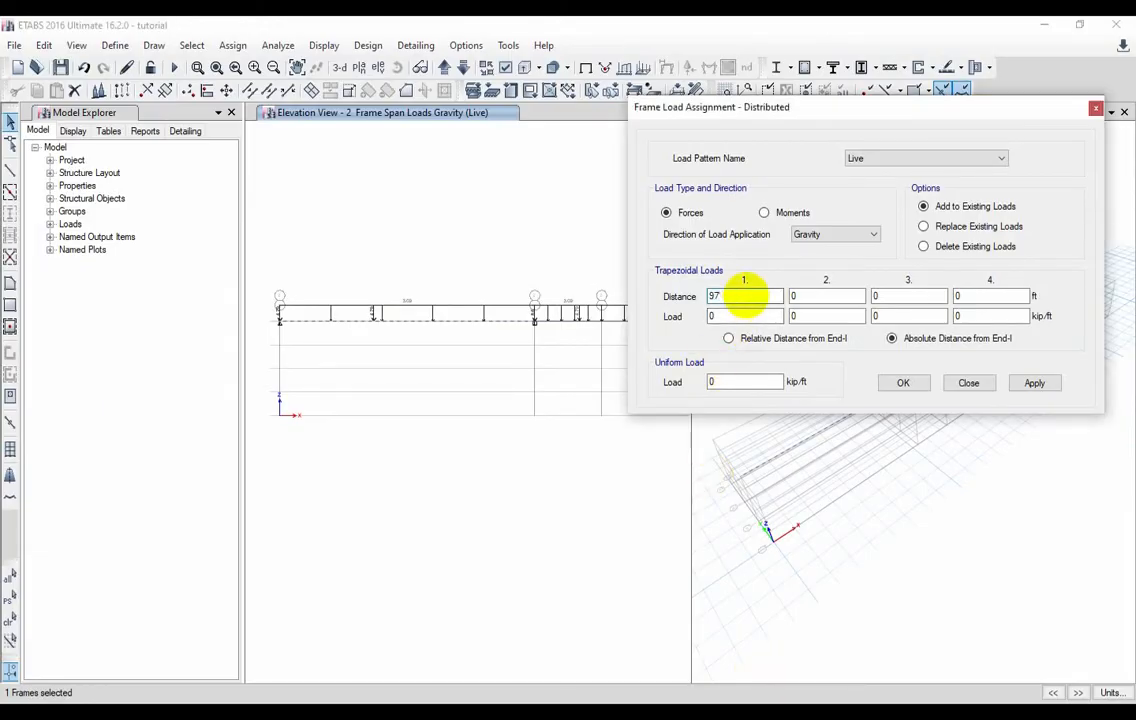
text(97'4")
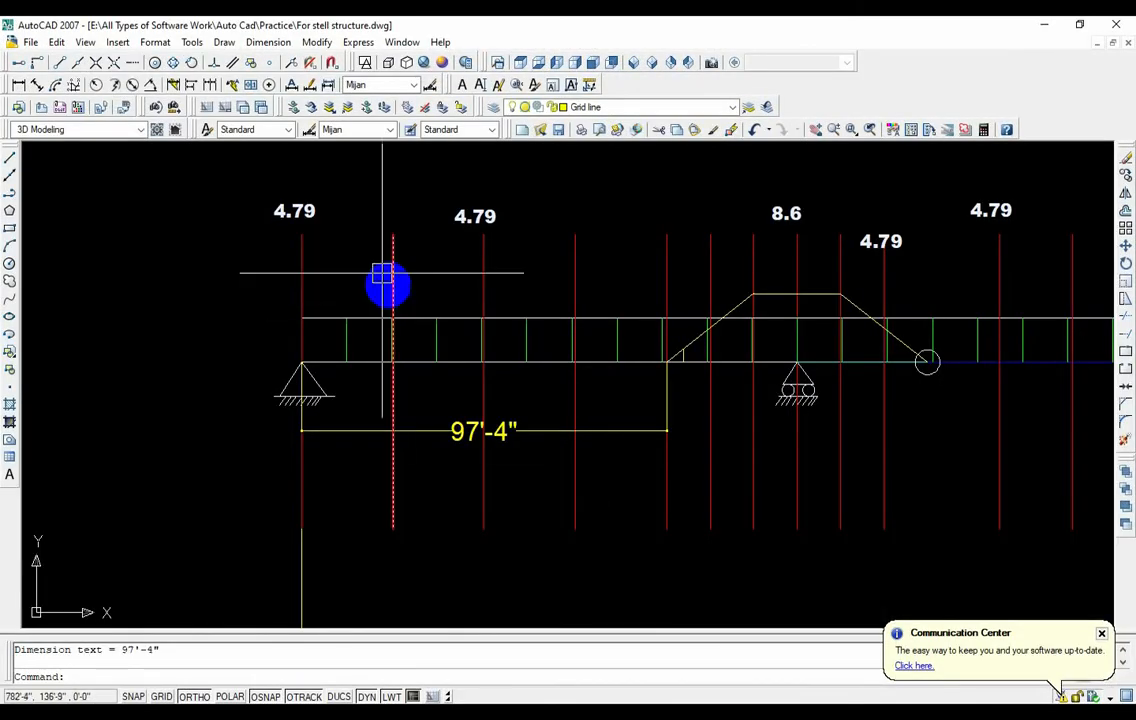
click(300, 209)
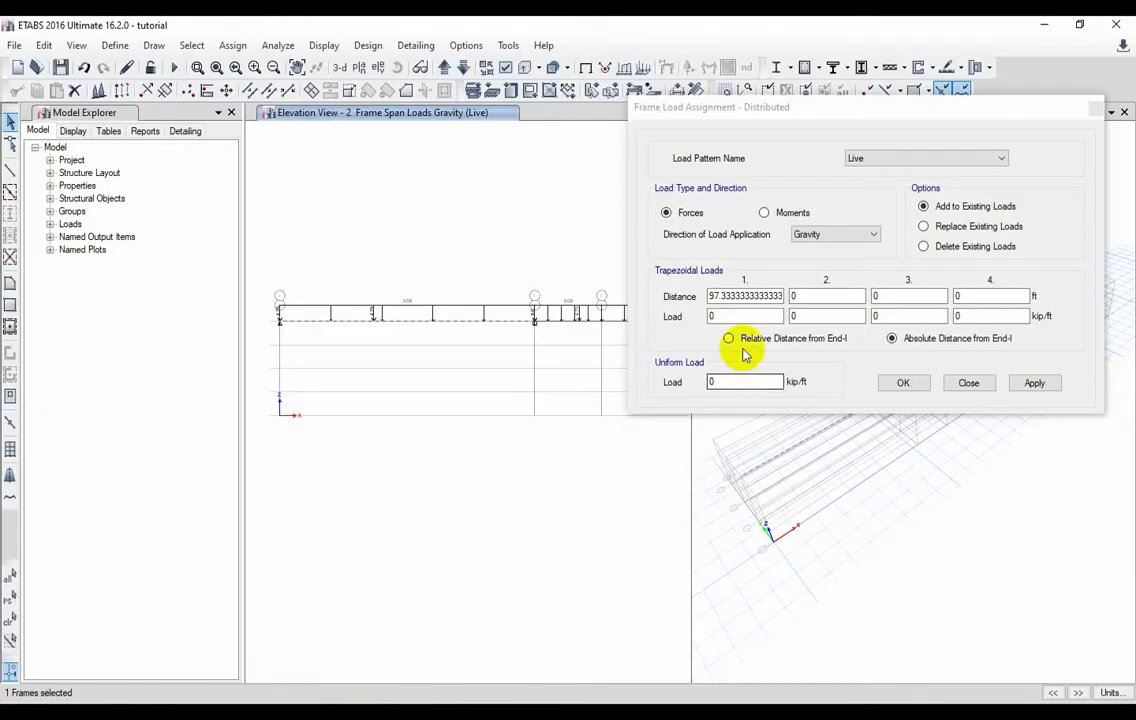
click(739, 325)
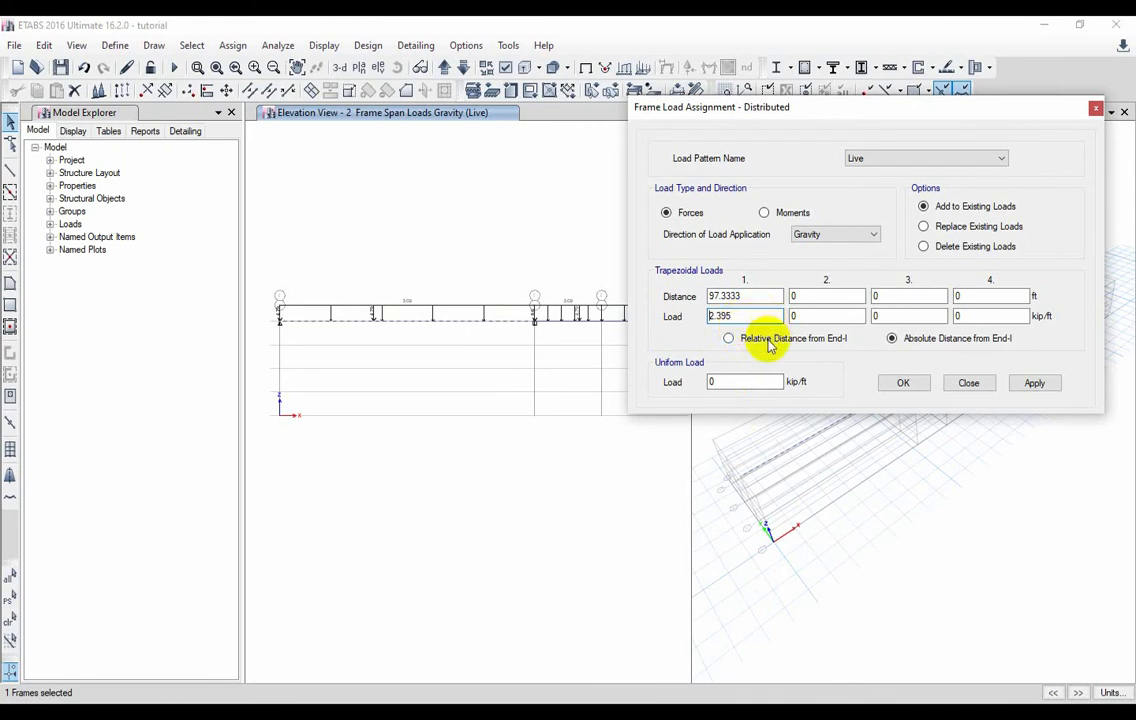
click(822, 297)
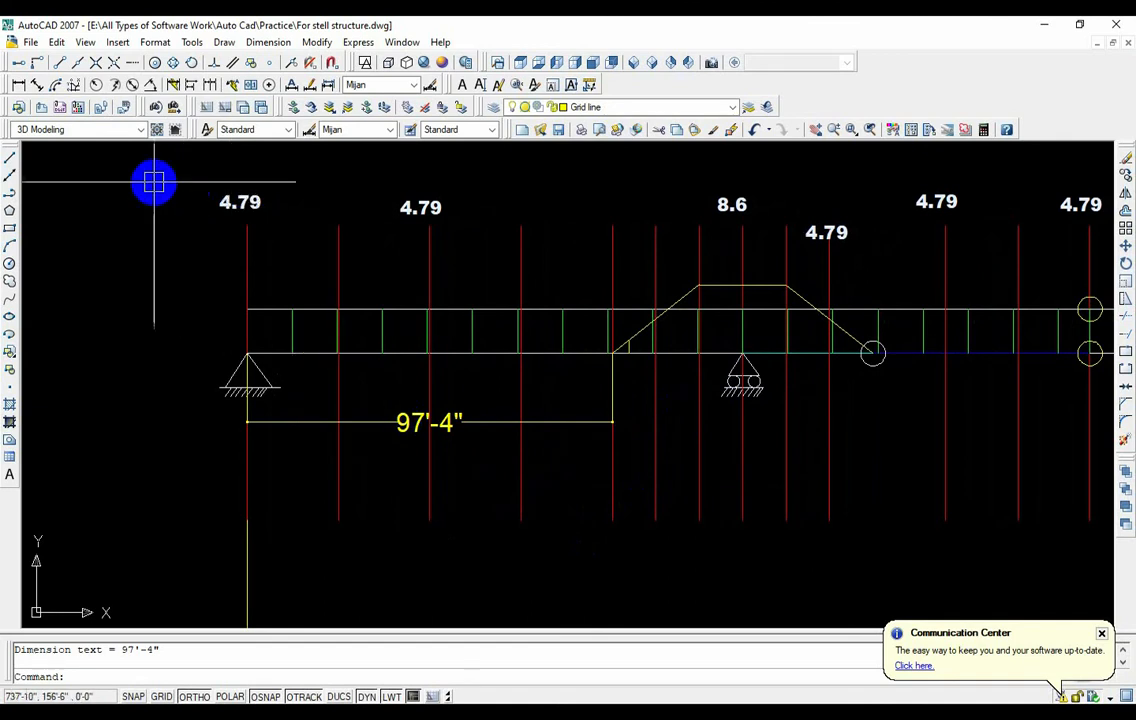
- In the AutoCAD drawing, dimension from the girder's left end to the top of the left bracket's sloping line, placing it below the existing dimension
key(space)
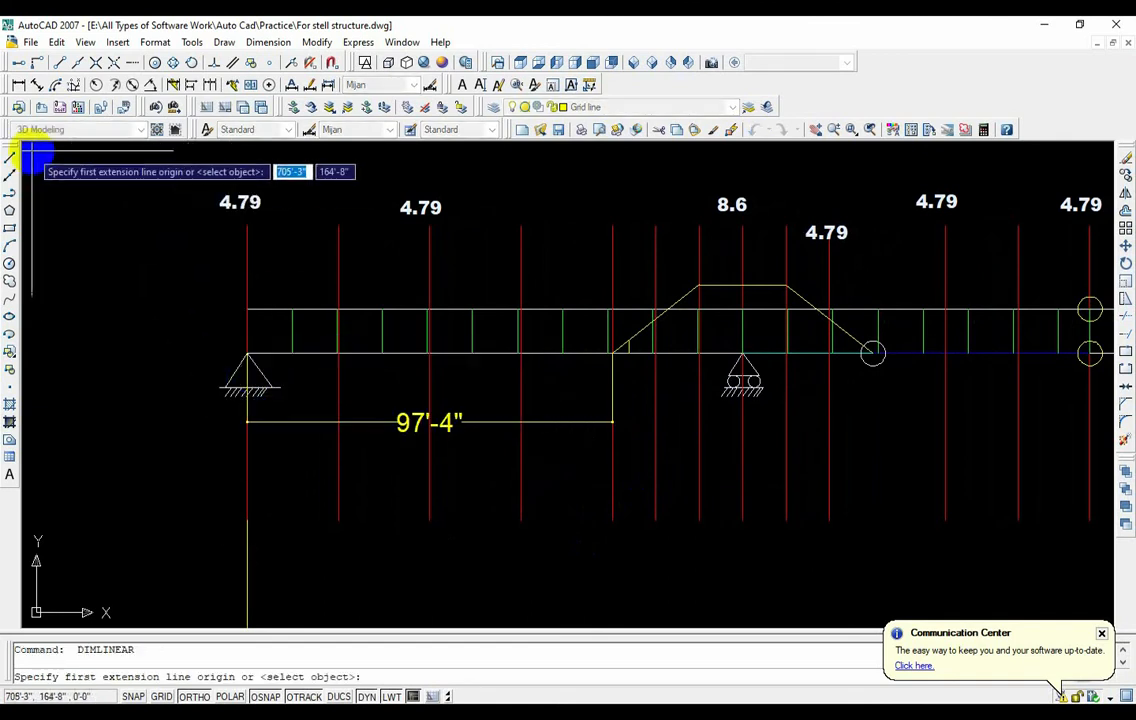
key(Escape)
drag(11, 83, 22, 95)
click(18, 84)
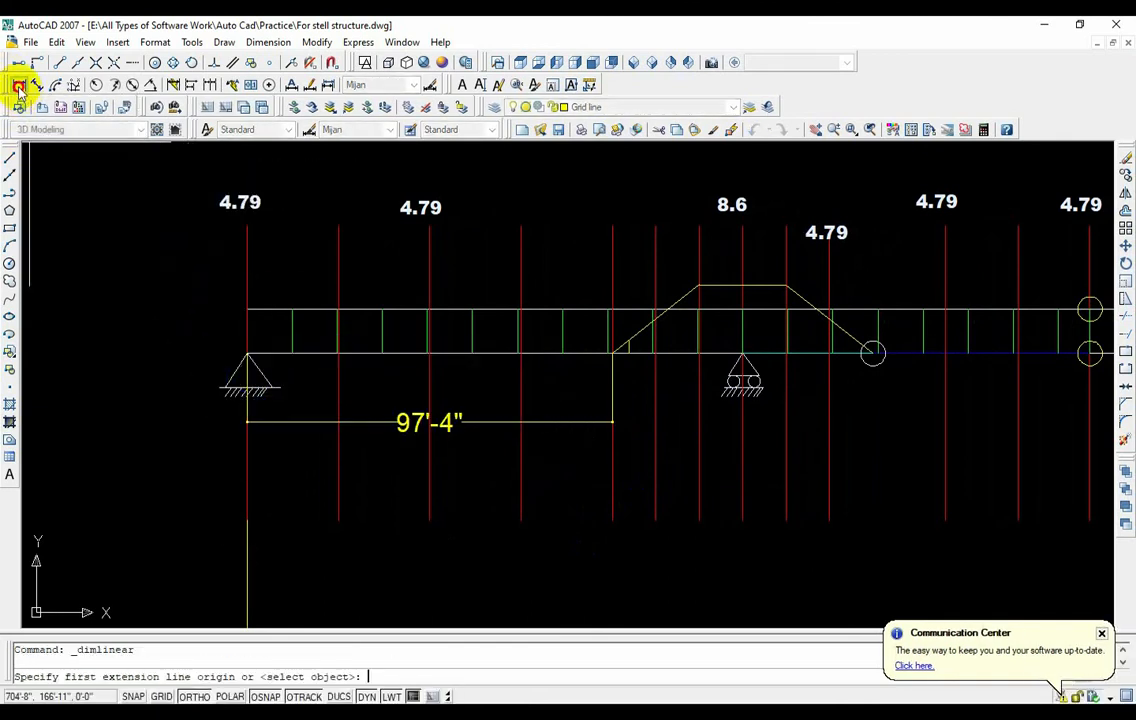
click(245, 421)
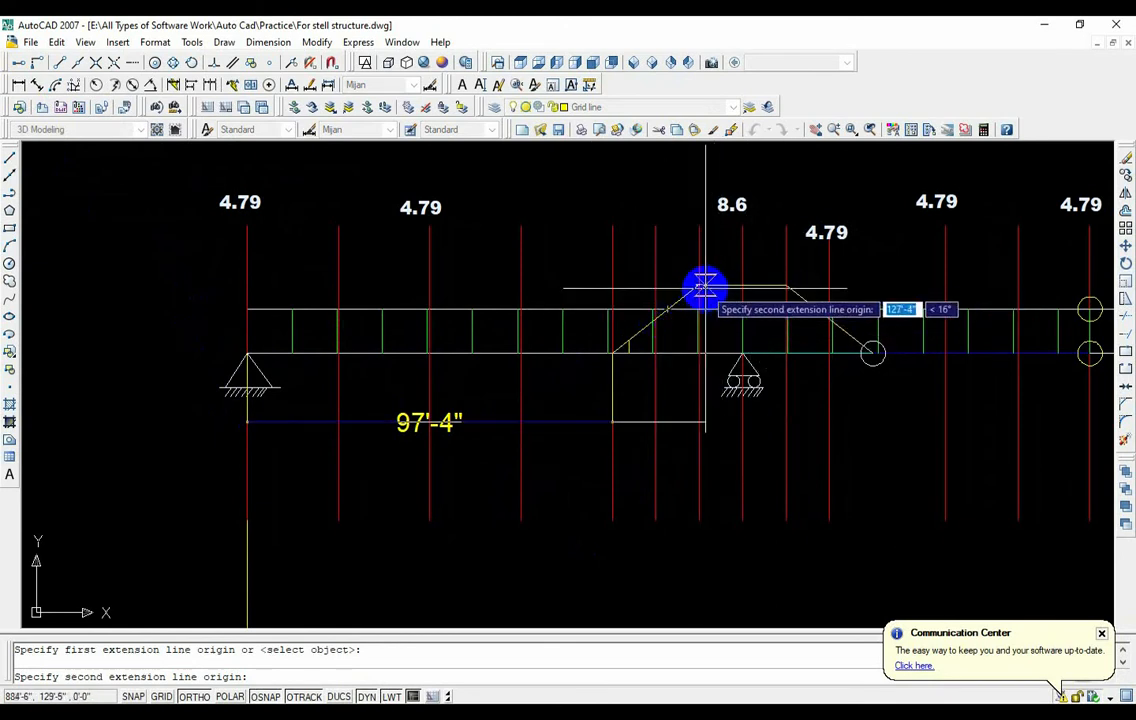
click(699, 289)
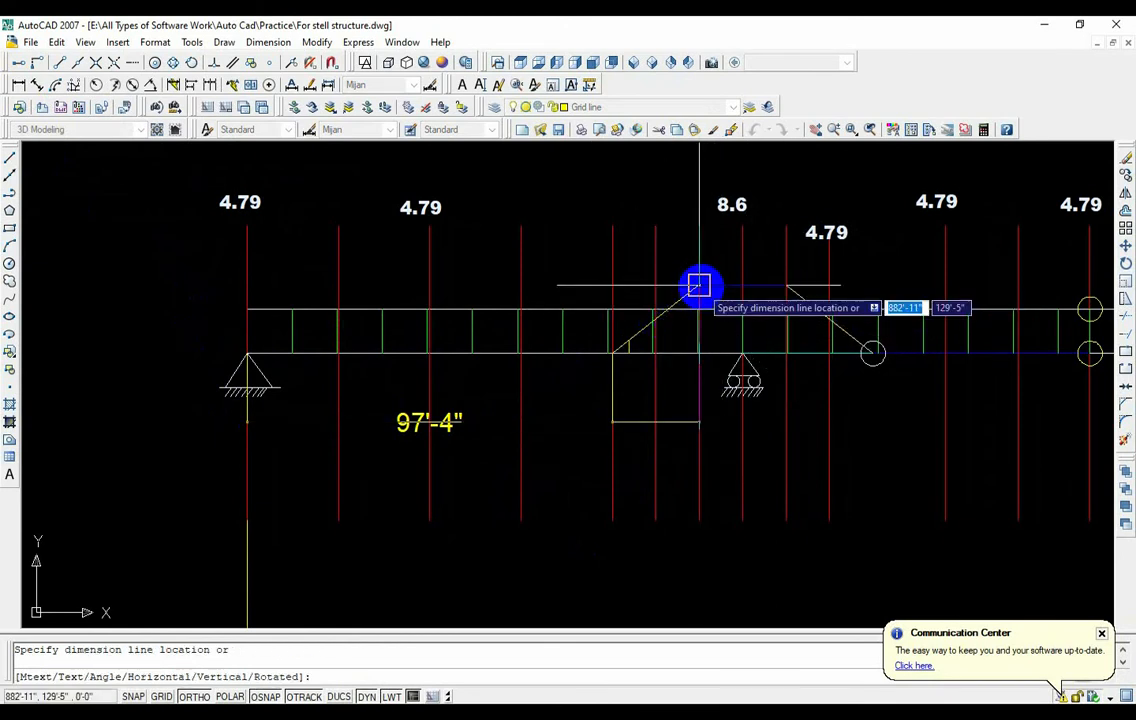
click(690, 490)
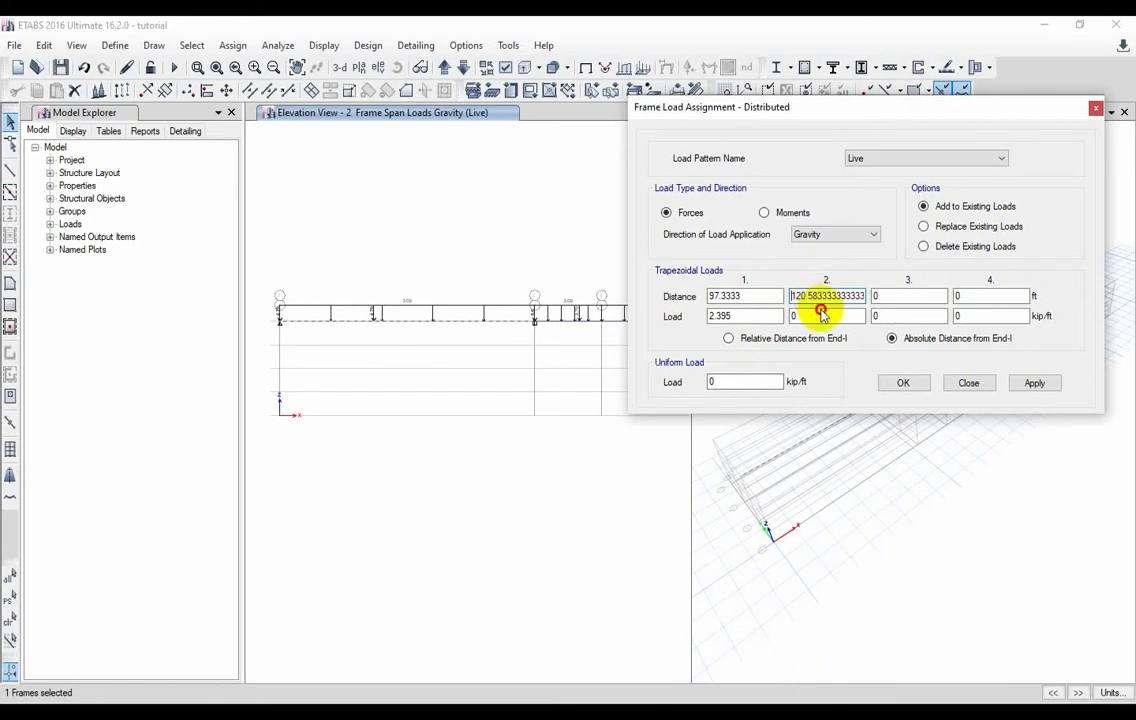
- In ETABS, set the second trapezoidal point to distance 120.5833 ft and load 4.3 kip/ft
click(825, 317)
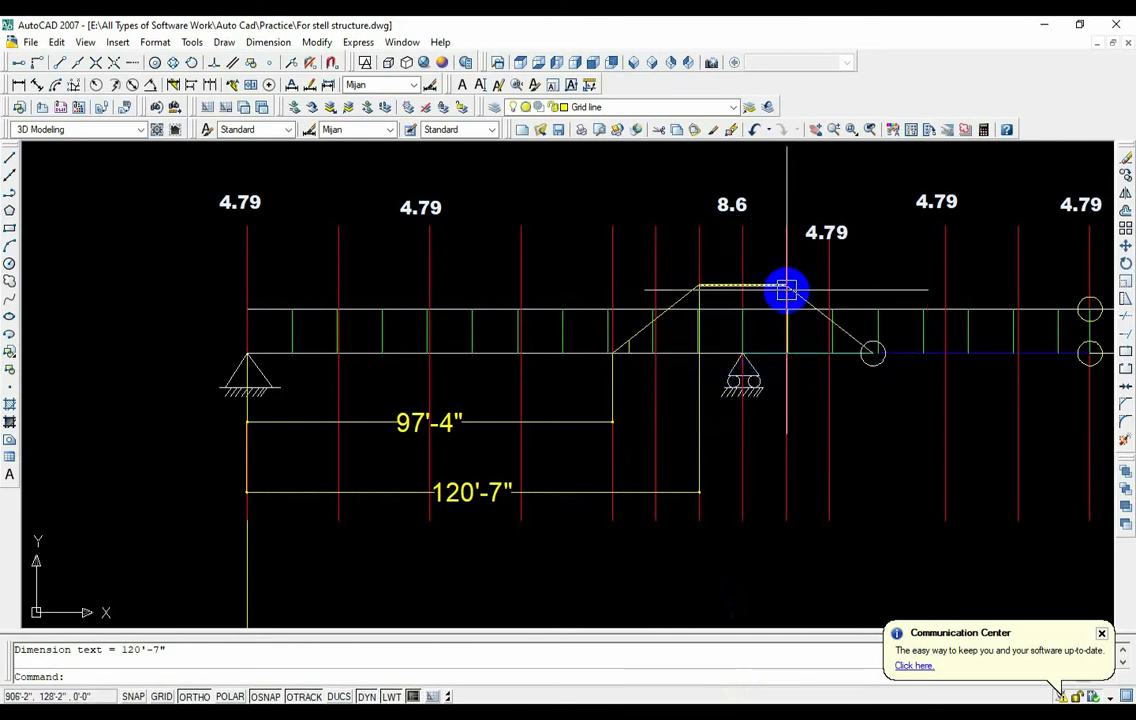
click(788, 350)
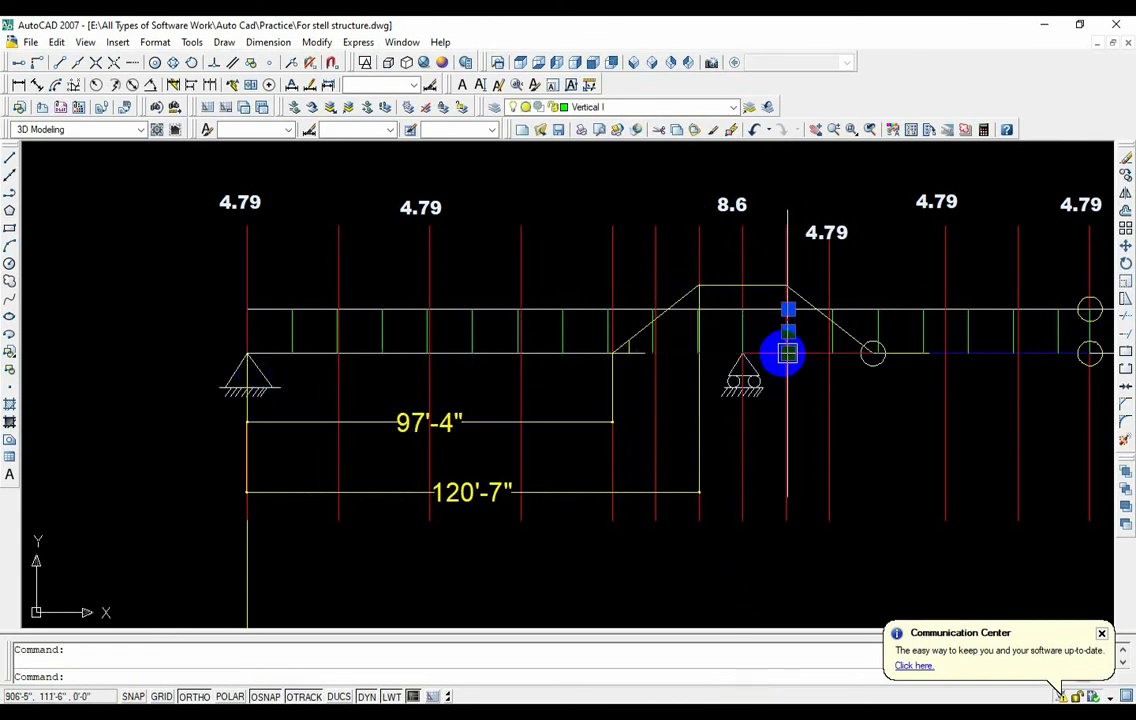
key(Escape)
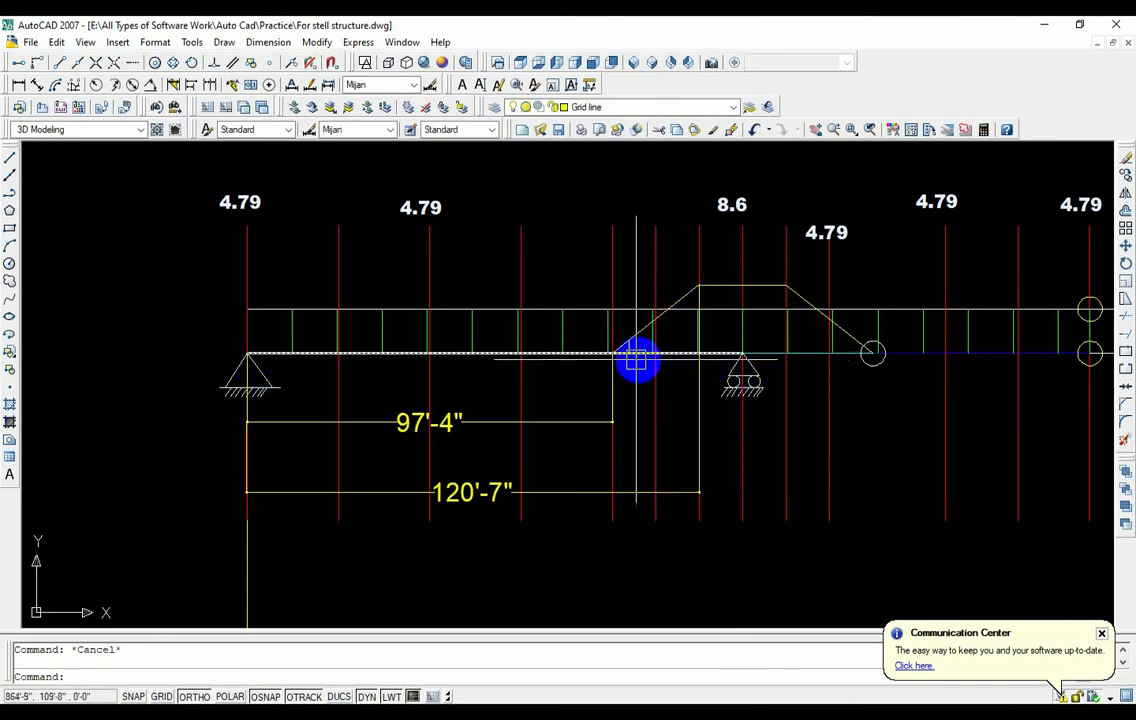
click(563, 352)
key(Escape)
click(588, 354)
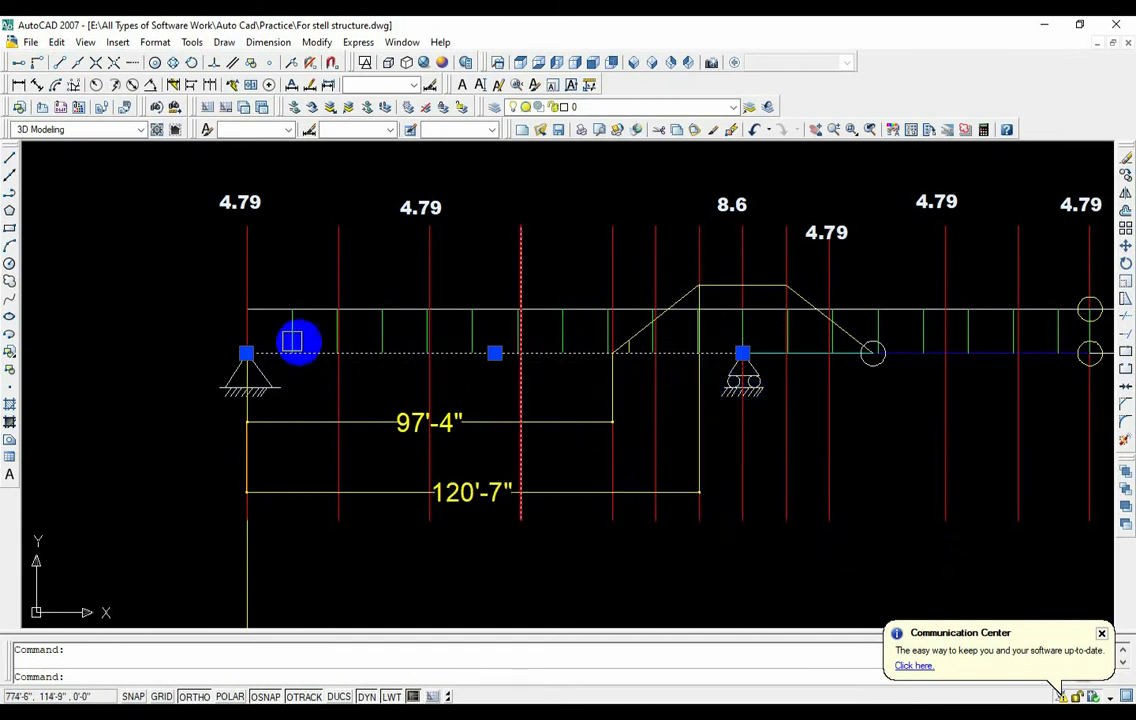
key(Escape)
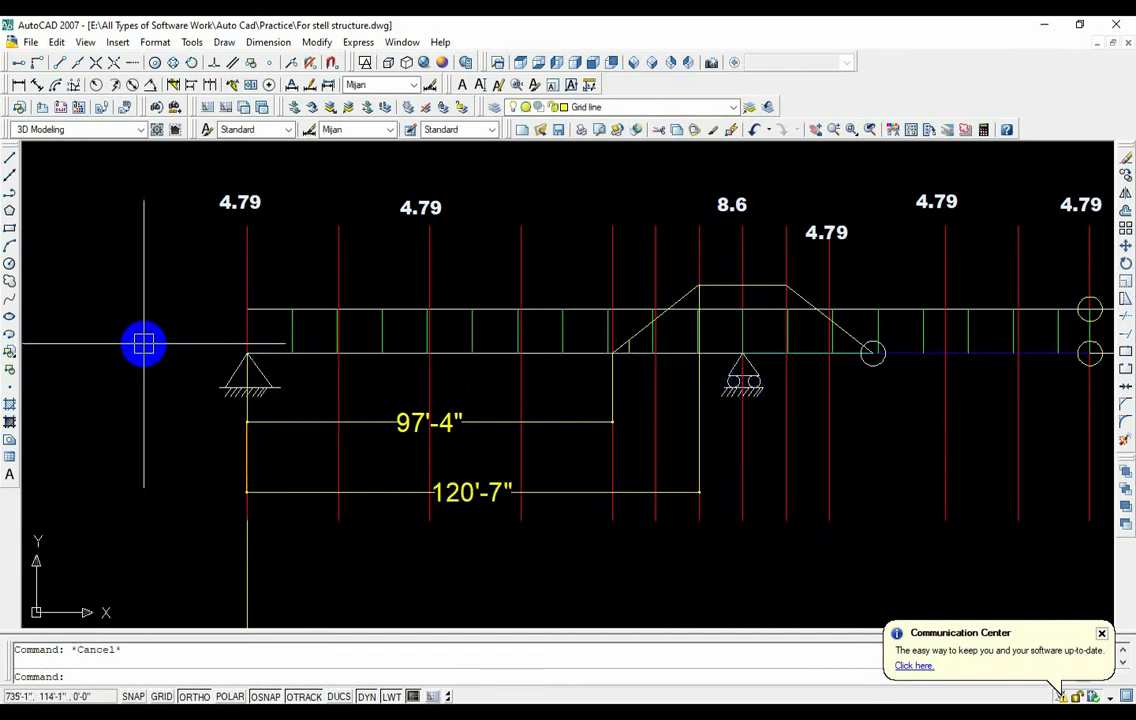
- In AutoCAD, dimension from the girder's left end support to the roller support, placing the dimension below the two existing ones
click(19, 85)
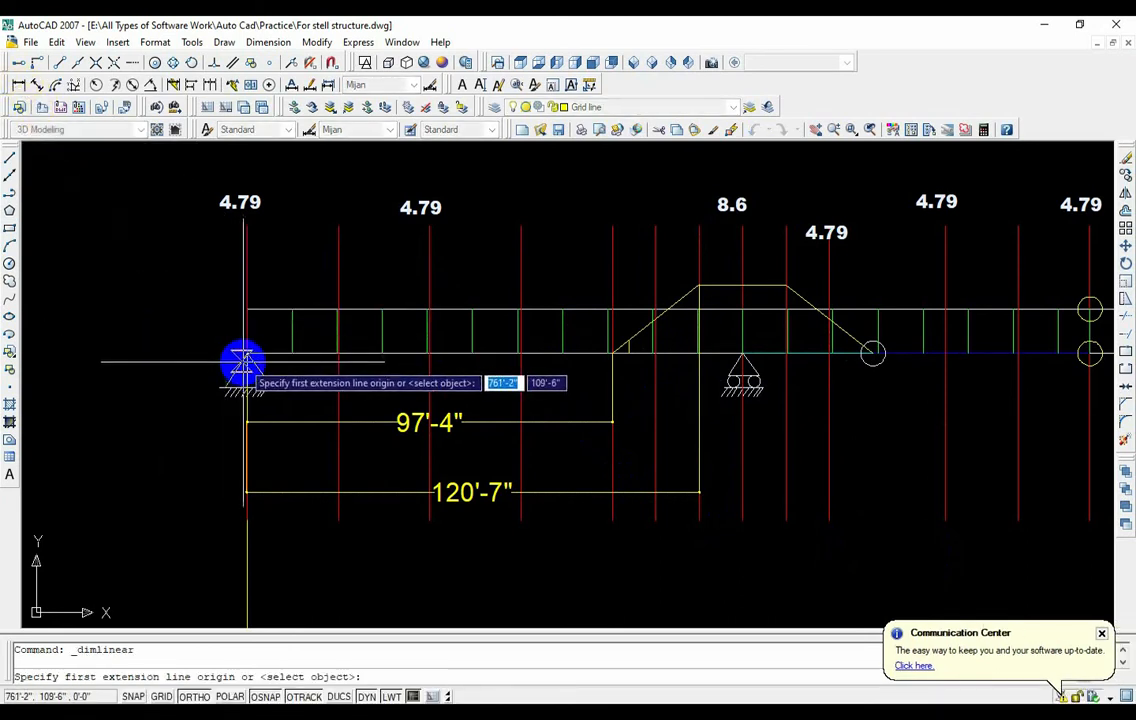
click(246, 354)
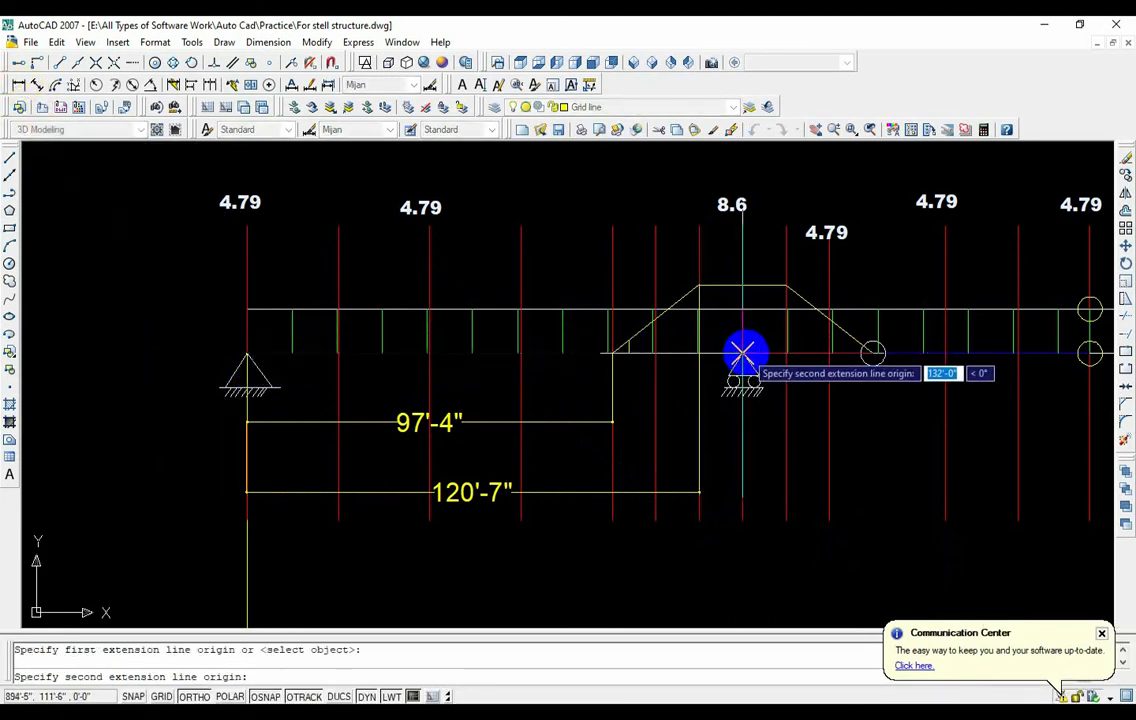
click(744, 521)
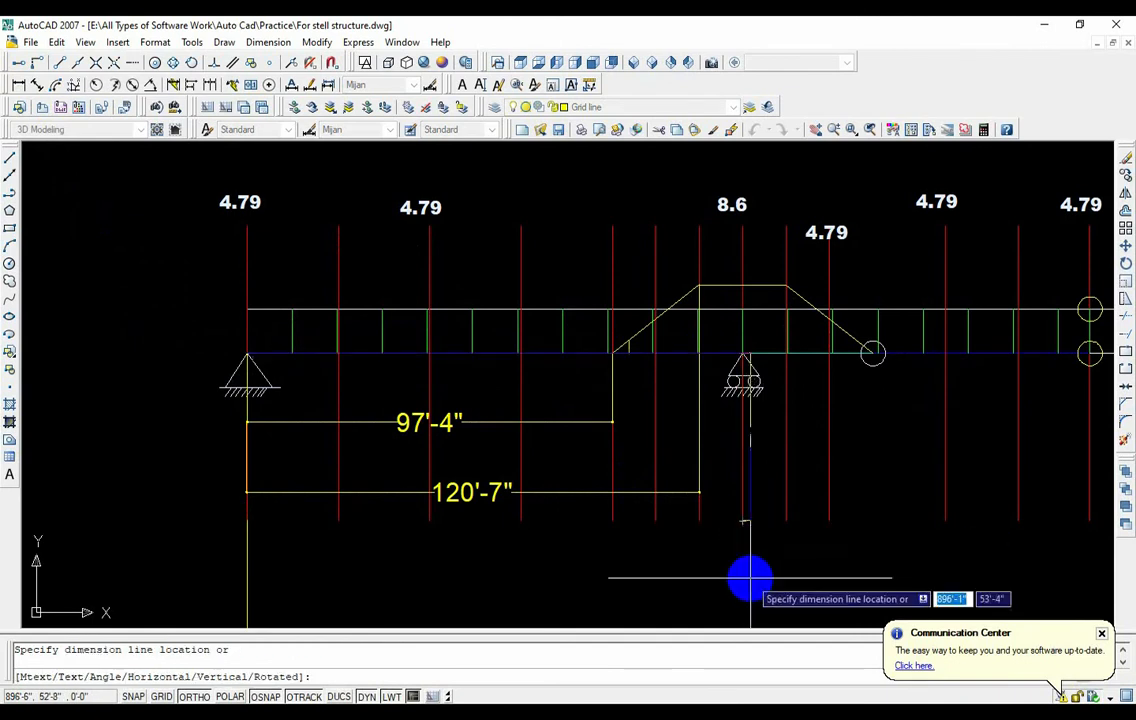
click(672, 590)
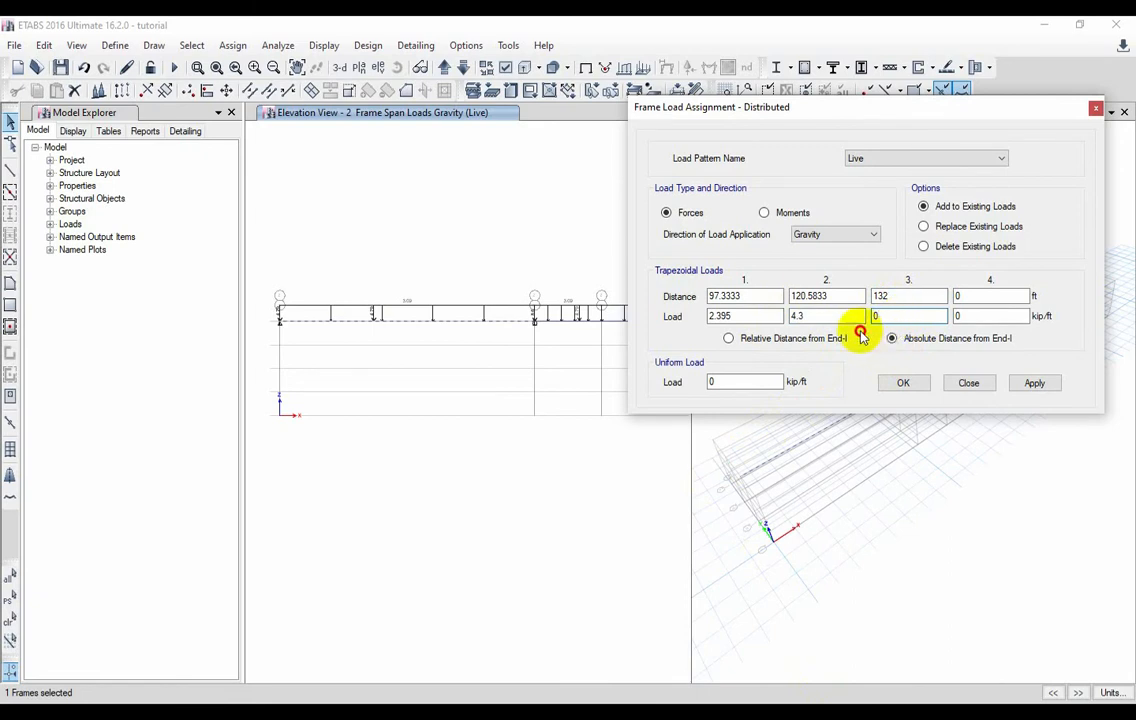
- In ETABS, set trapezoidal point 3 to 132 ft and 4.3 kip/ft, point 4 to 132 ft and 0, and apply the load
click(968, 316)
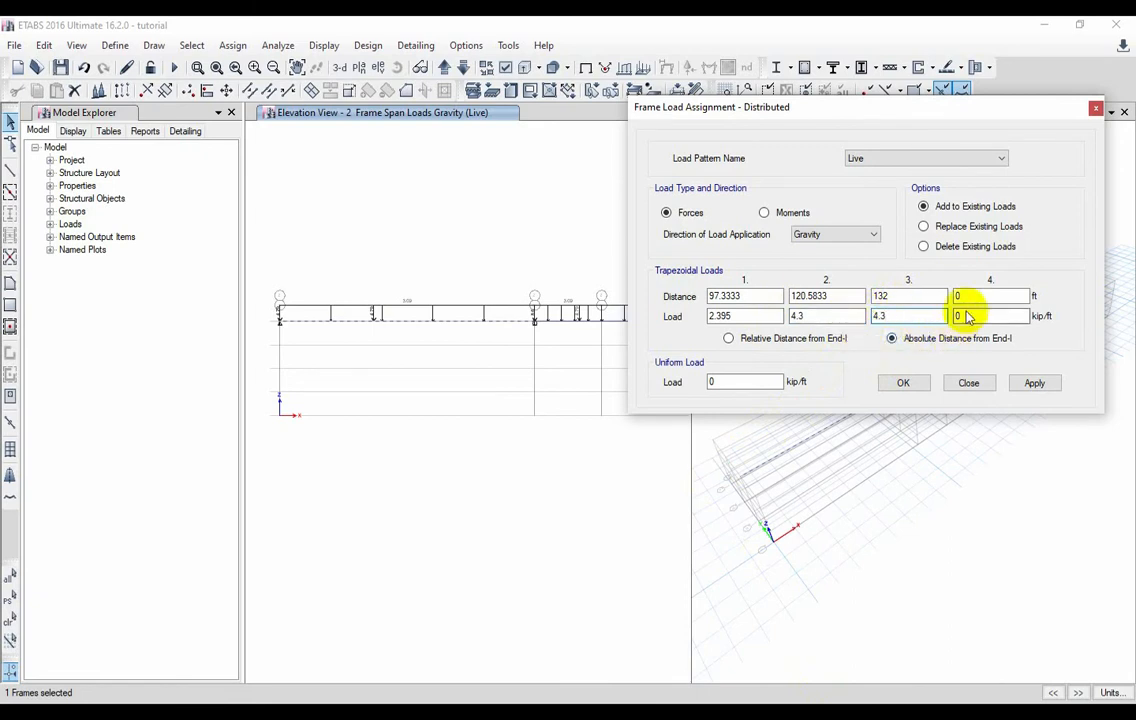
double_click(880, 296)
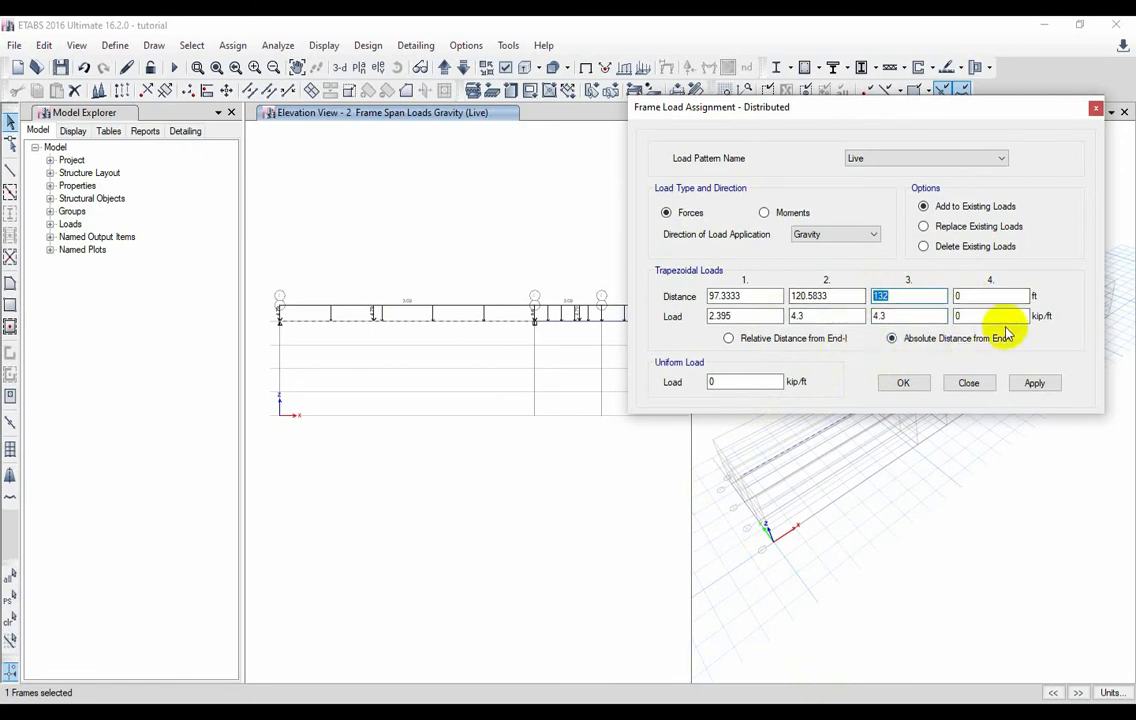
key(Tab)
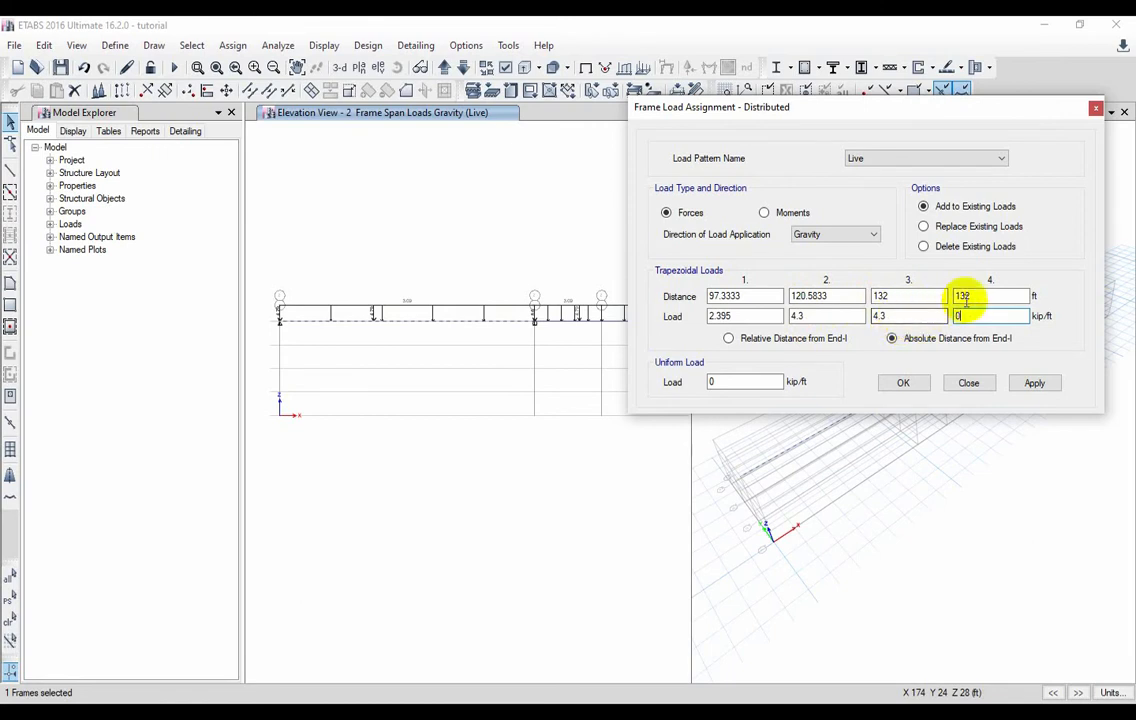
click(1035, 385)
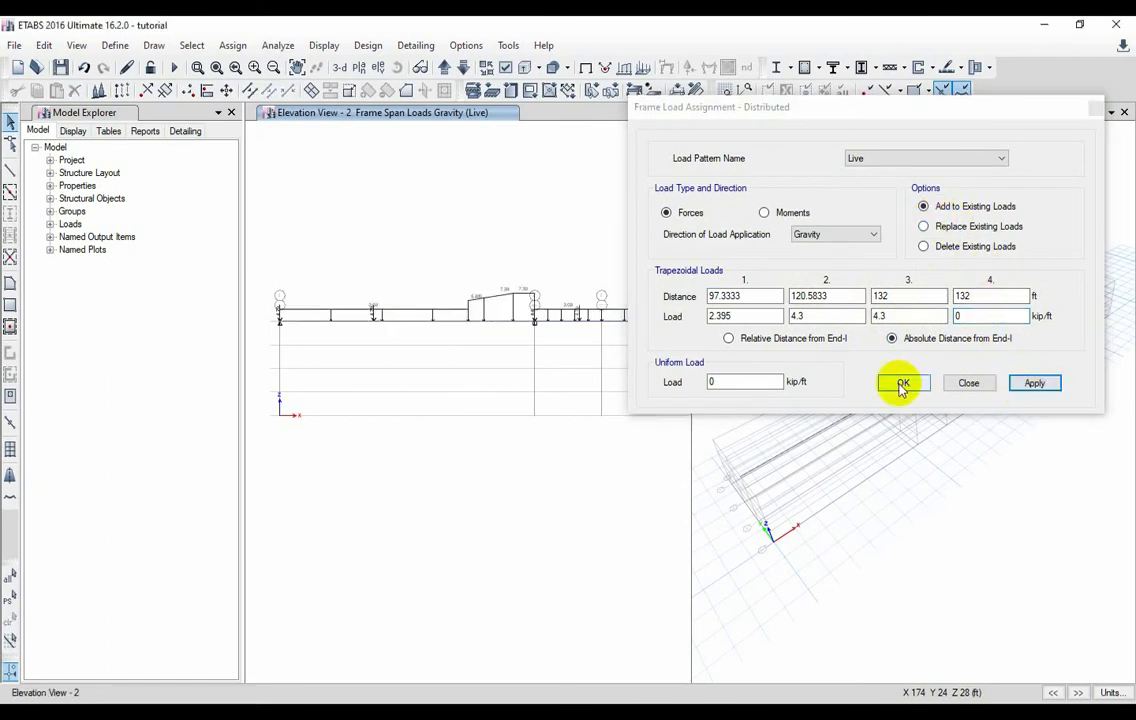
- Select the girder segment just past the first interior support and set its first trapezoidal point to 0 ft and 4.3 kip/ft
middle_drag(534, 347, 459, 355)
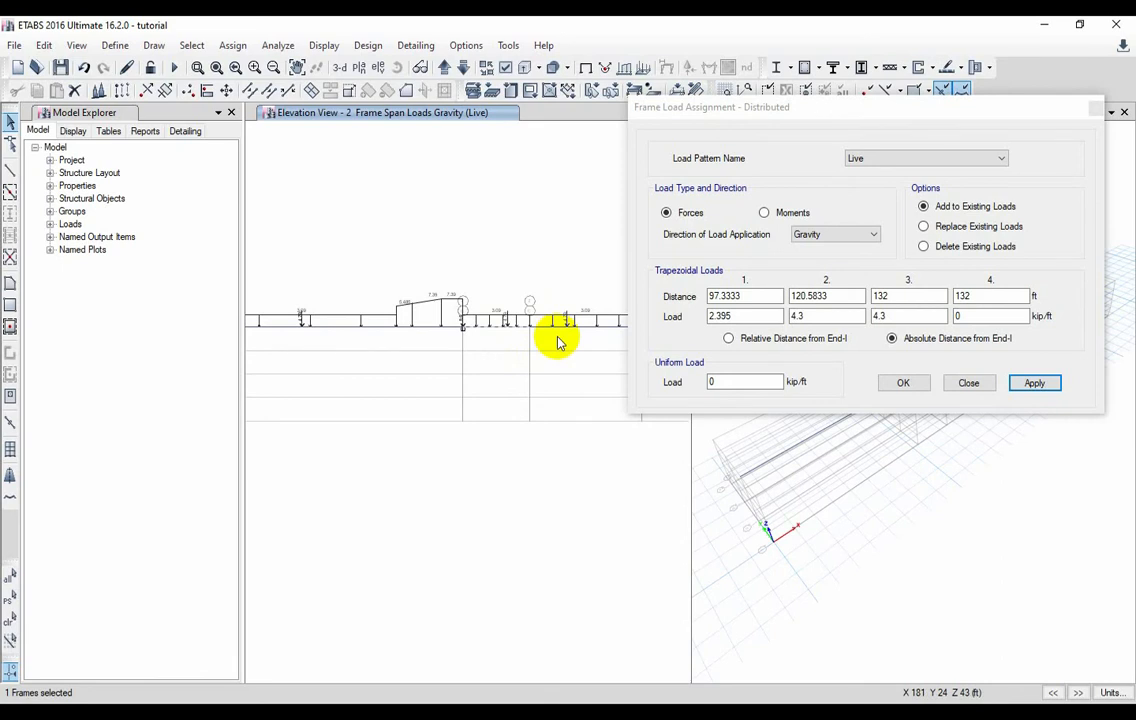
scroll(507, 357, down, 2)
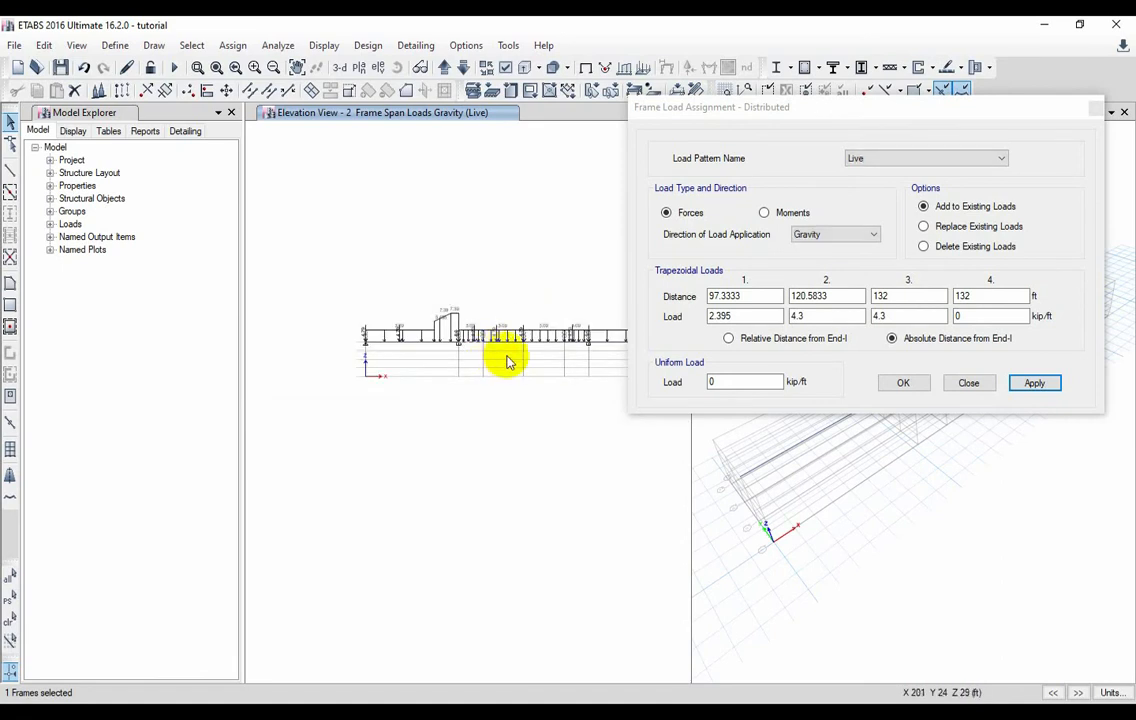
scroll(500, 362, up, 3)
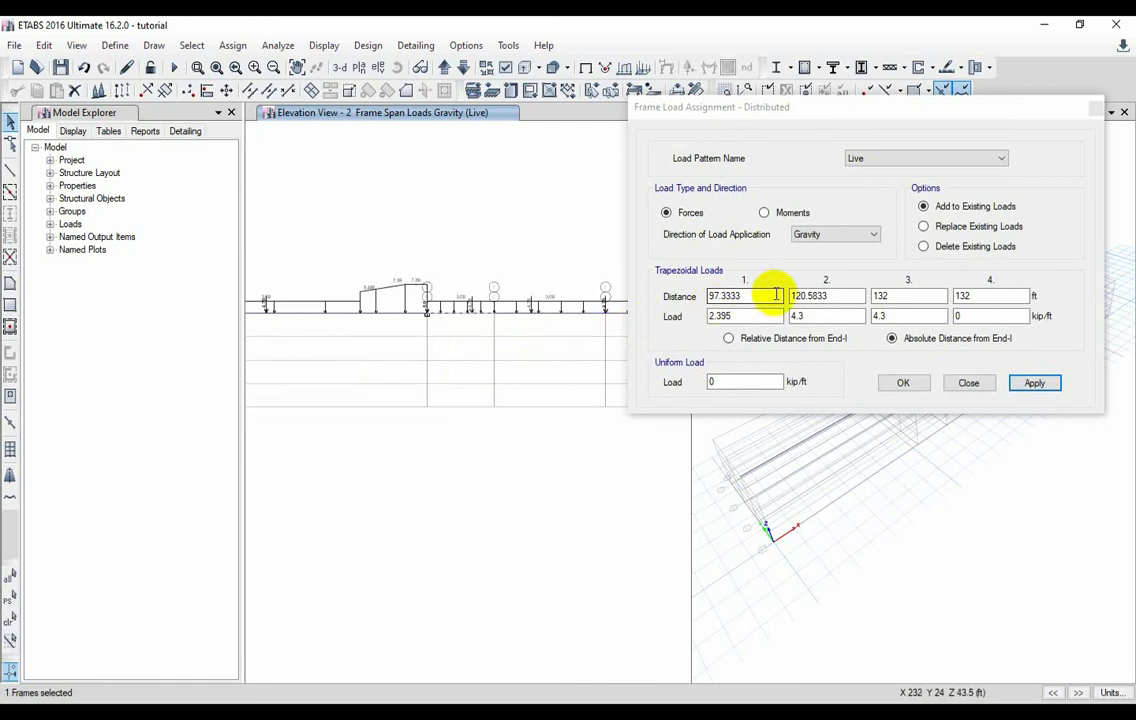
drag(758, 297, 680, 297)
text(0)
double_click(893, 317)
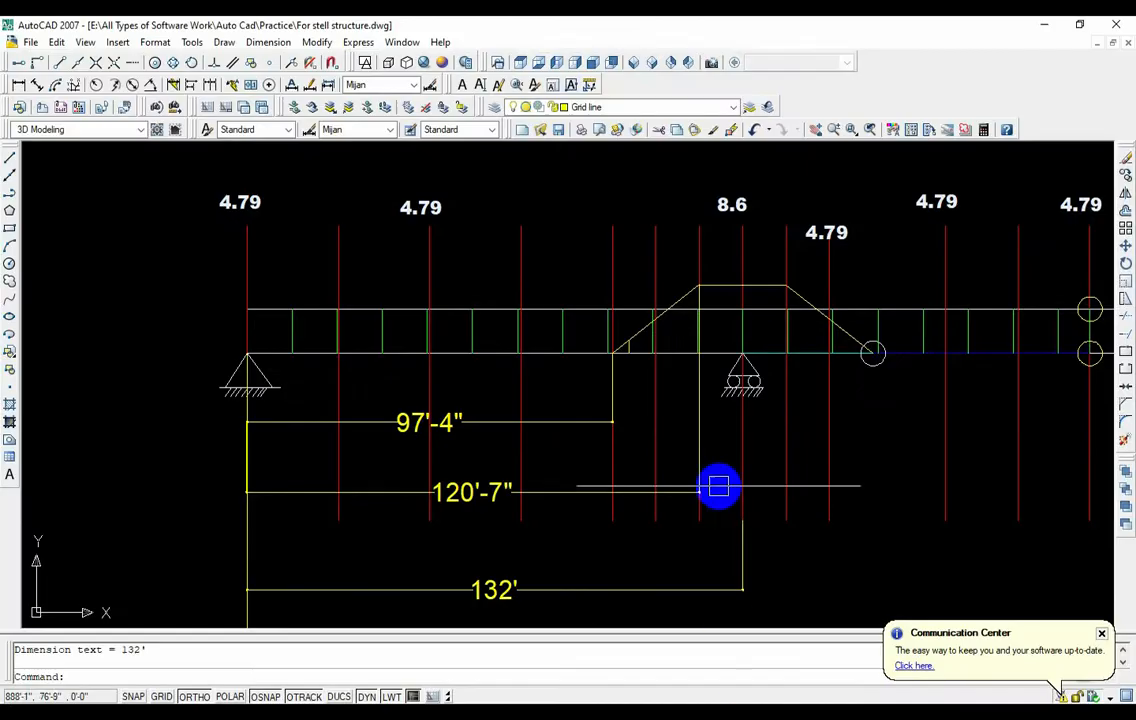
- In AutoCAD, erase the dimensions below the girder and dimension from the roller support to the grid line at the bracket's far upper corner
click(626, 588)
key(Delete)
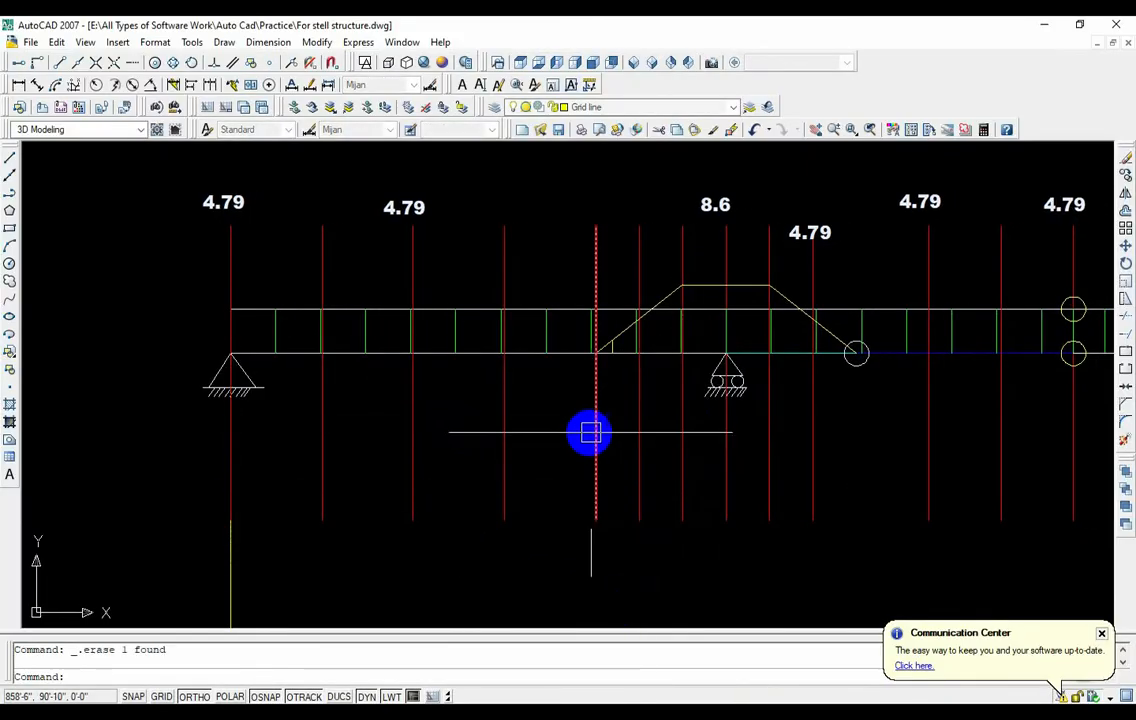
middle_drag(464, 422, 400, 422)
click(18, 85)
click(662, 353)
click(705, 521)
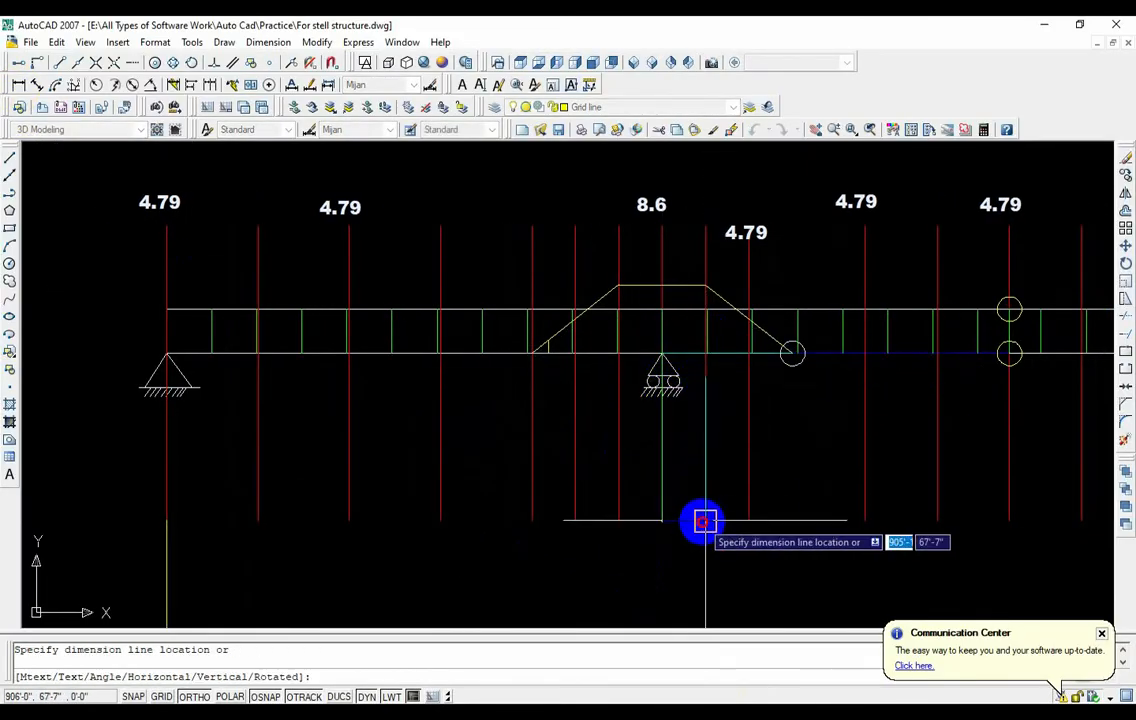
click(705, 565)
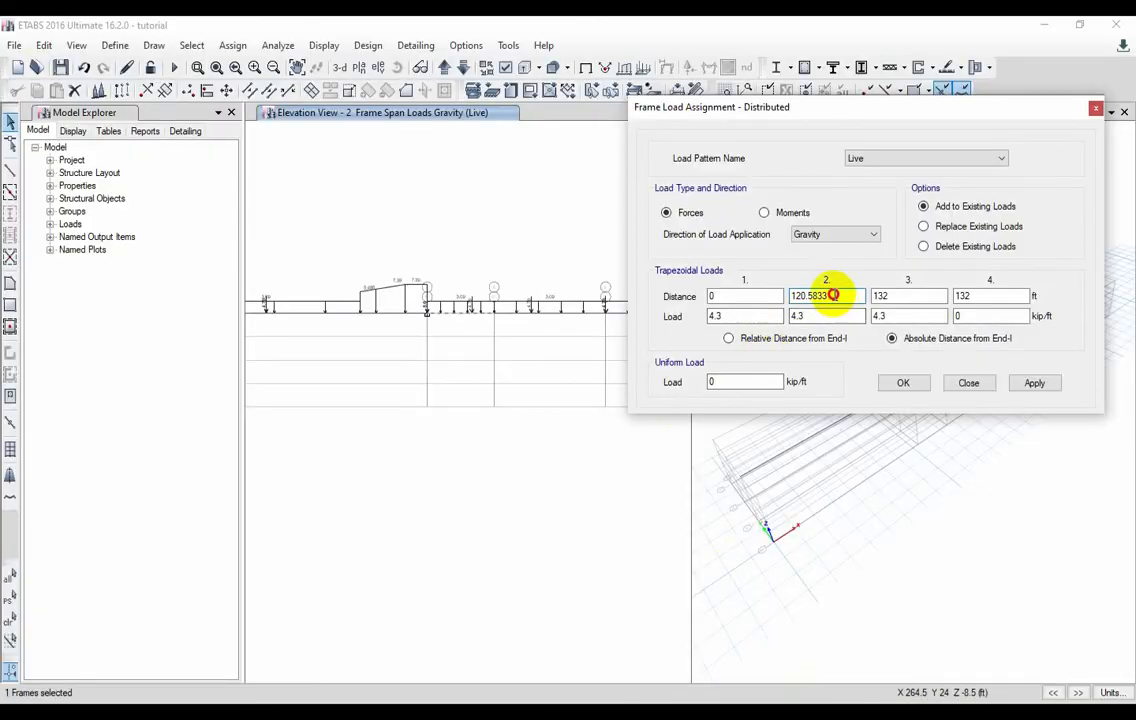
- Set the distance of trapezoidal point 2 to 11 ft 7 in
text(11)
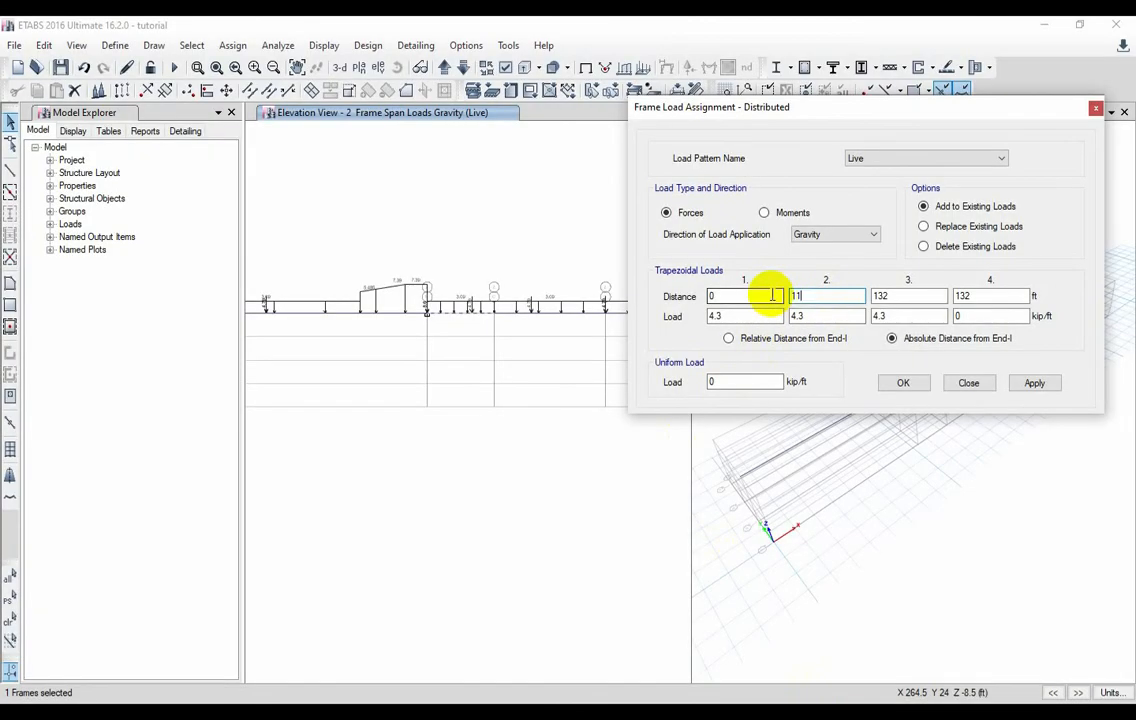
text('7")
click(900, 297)
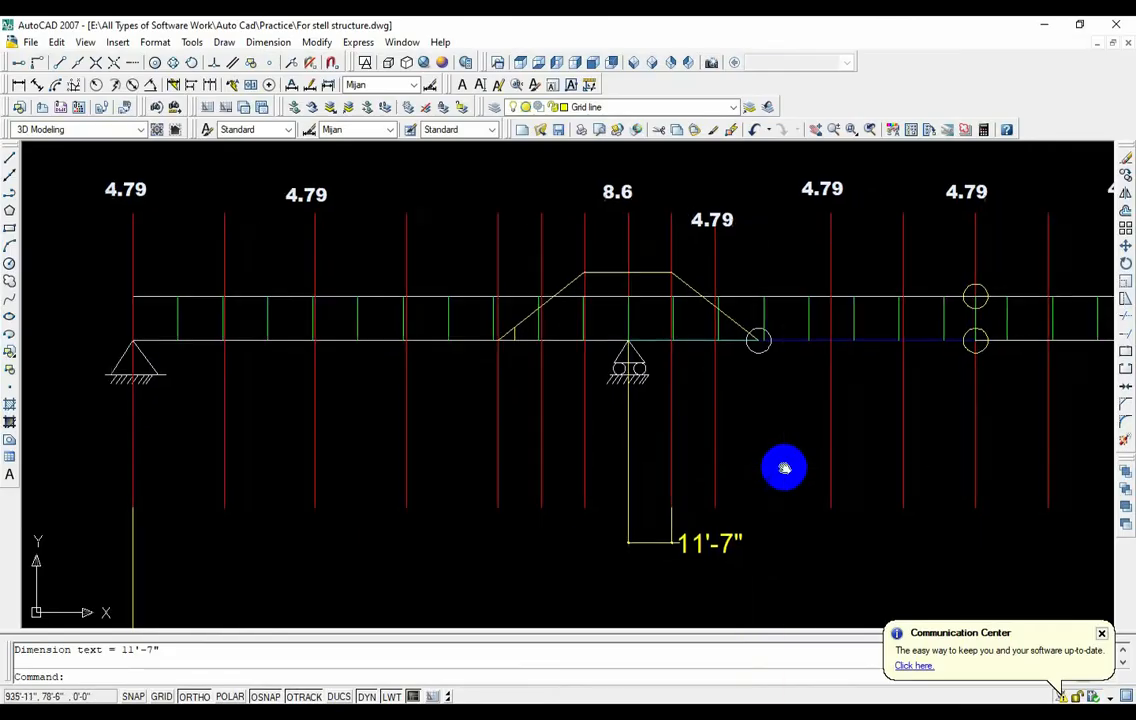
- In AutoCAD, erase the last dimension and dimension from the roller support to the circle at the bracket's far lower end
click(697, 545)
key(Delete)
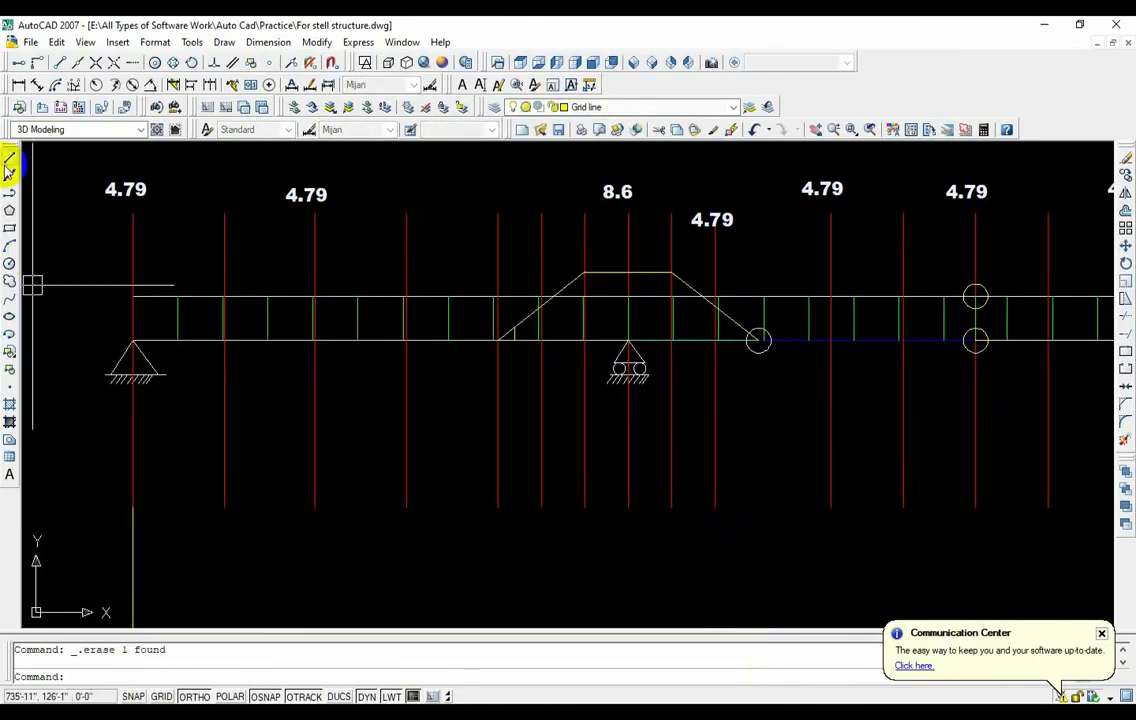
click(18, 85)
click(628, 342)
scroll(745, 330, up, 5)
click(740, 322)
click(766, 515)
scroll(760, 535, down, 4)
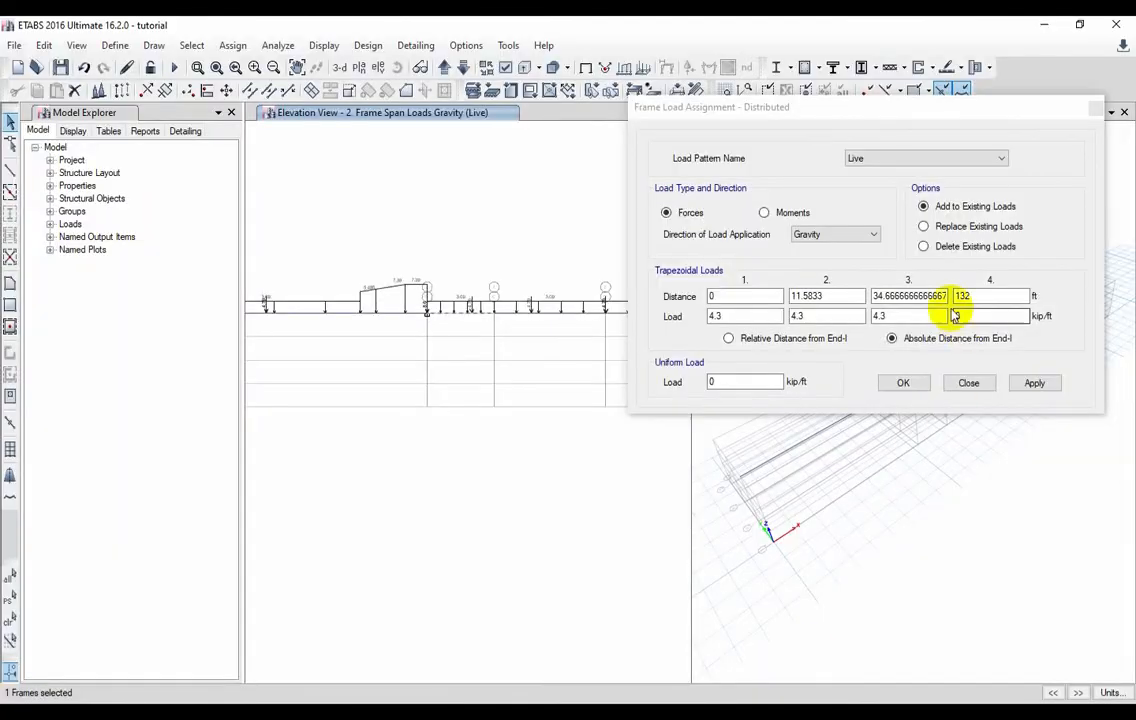
- In ETABS, set trapezoidal point 3 to 34.6667 ft and 2.395 kip/ft, point 4 to 34.6667 ft, apply the load and close the assignment
click(904, 317)
drag(921, 296, 874, 311)
key(ctrl+c)
drag(1014, 299, 937, 299)
key(ctrl+v)
click(1032, 387)
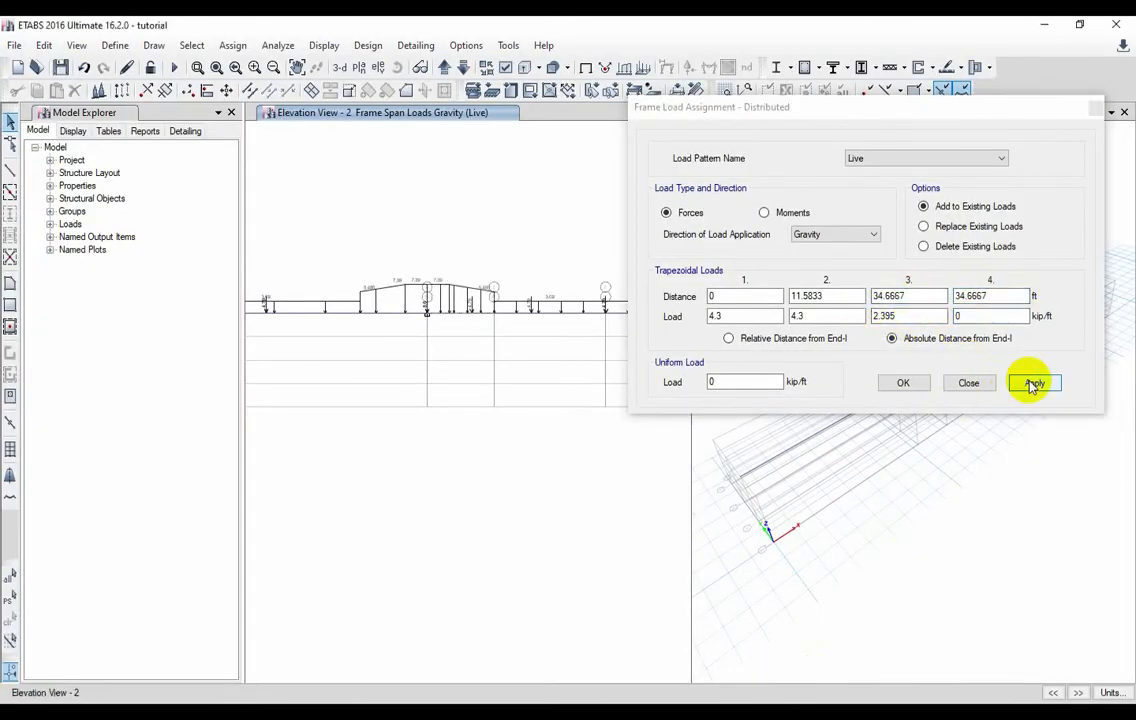
click(898, 388)
- Select the girder segment between grid lines E and F, just before the second interior support
scroll(497, 385, down, 3)
scroll(547, 375, up, 6)
click(558, 302)
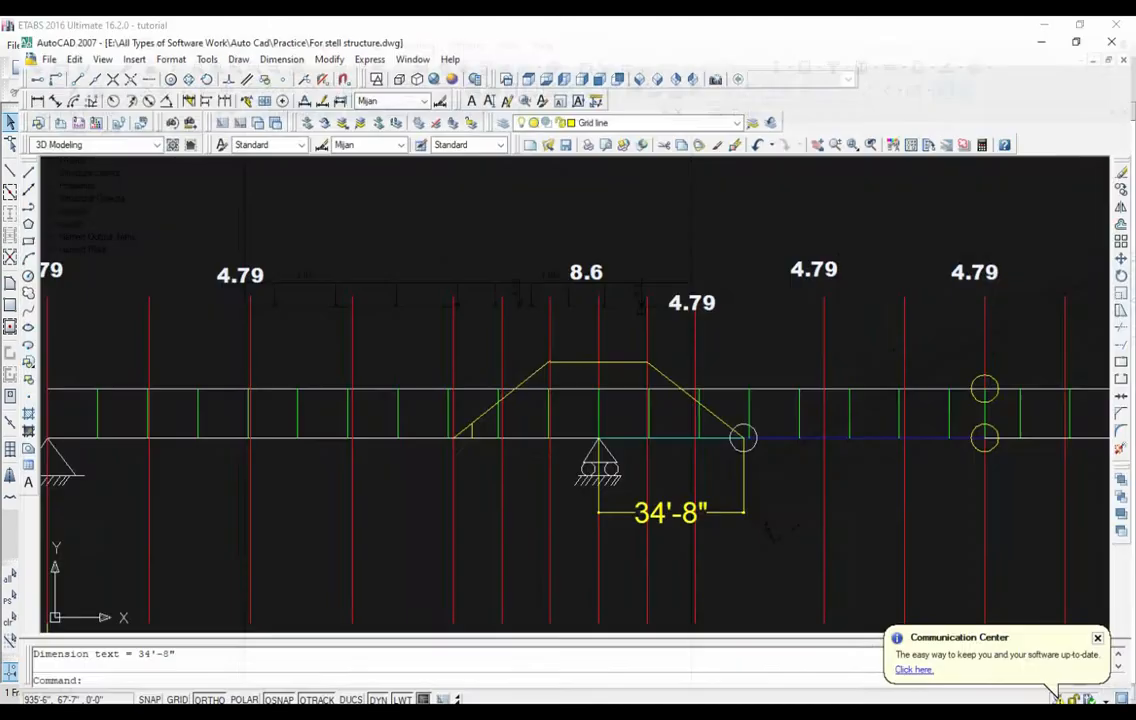
scroll(600, 433, down, 2)
scroll(600, 433, up, 2)
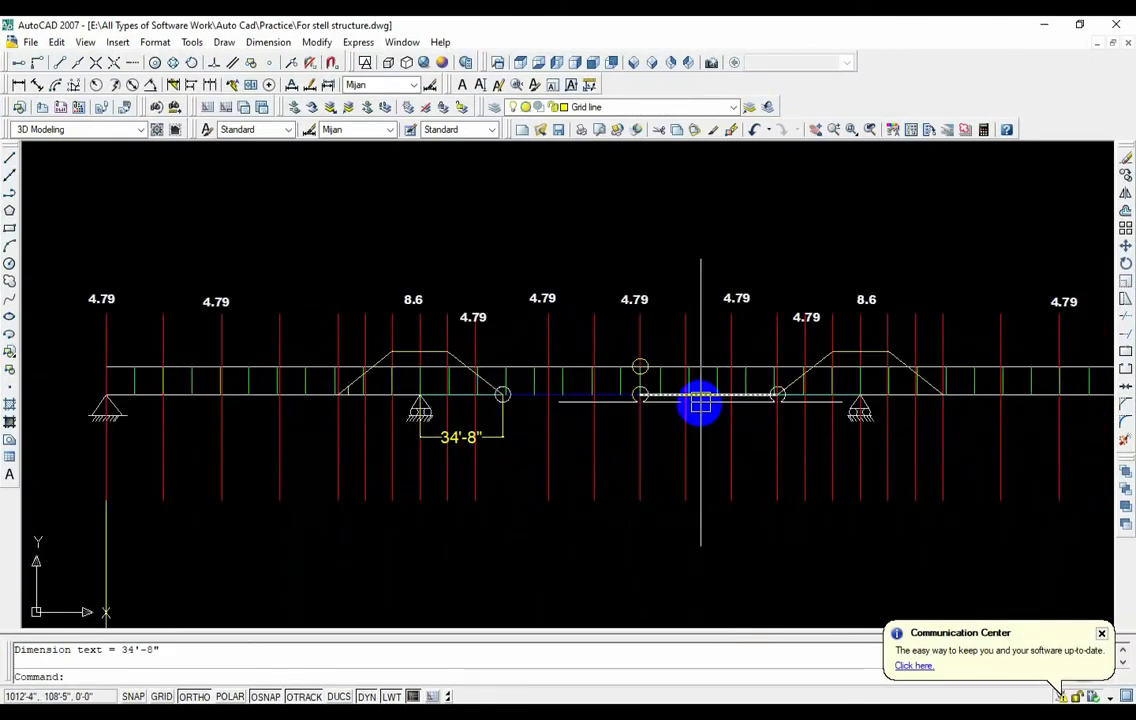
click(20, 84)
scroll(640, 412, up, 3)
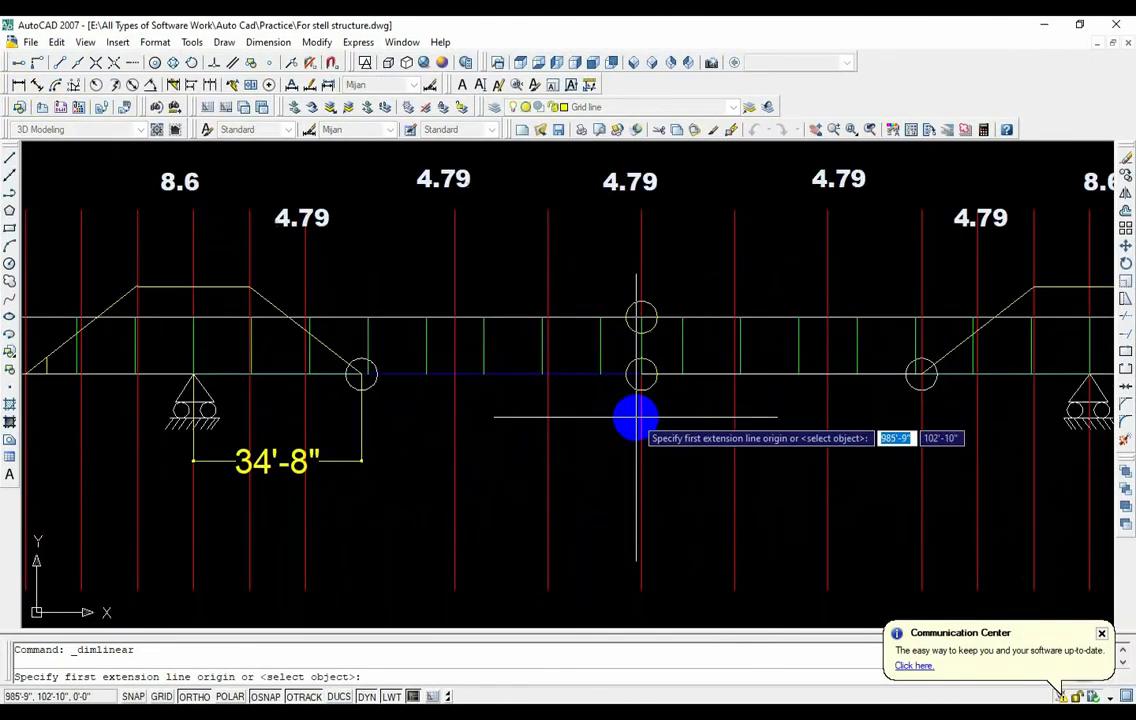
scroll(704, 480, down, 2)
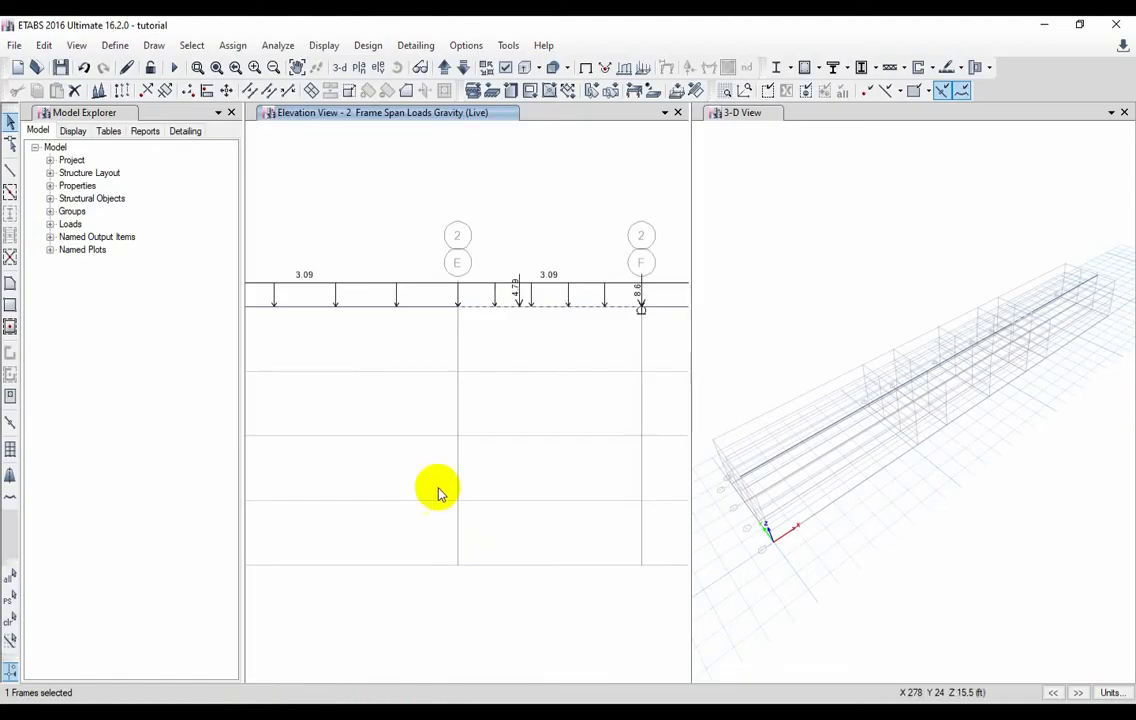
- In ETABS, start a distributed frame load on the selected segment, added to existing loads, with 2.395 kip/ft at trapezoidal point 1
scroll(439, 489, down, 3)
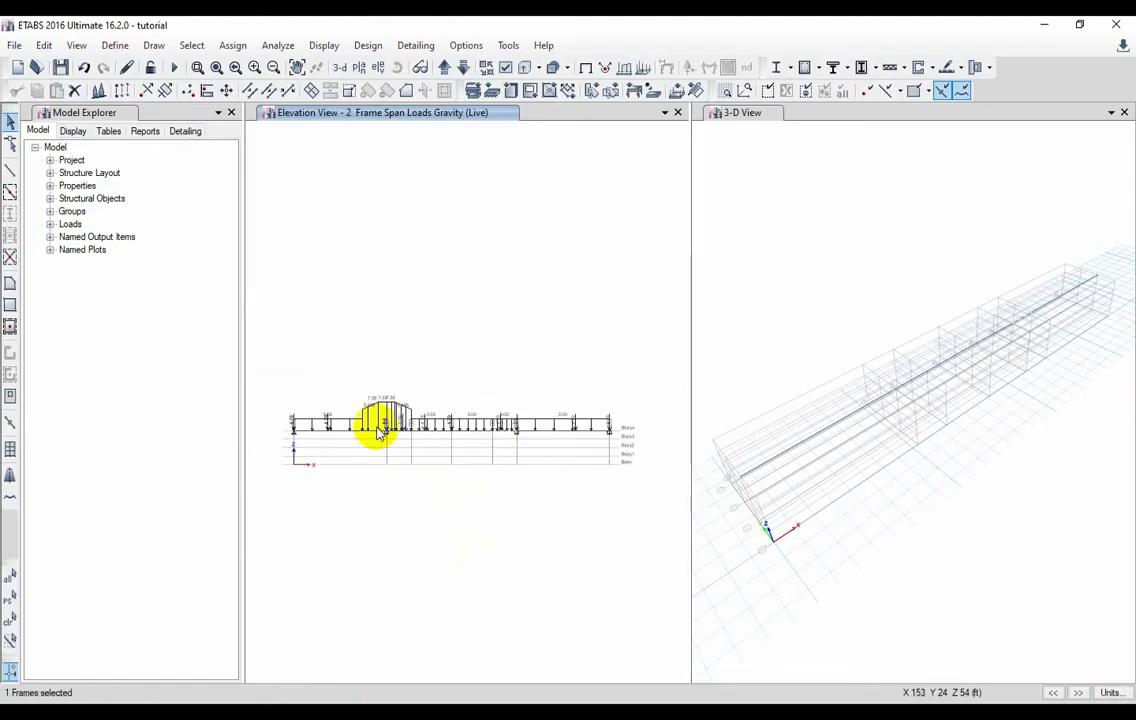
scroll(503, 437, up, 4)
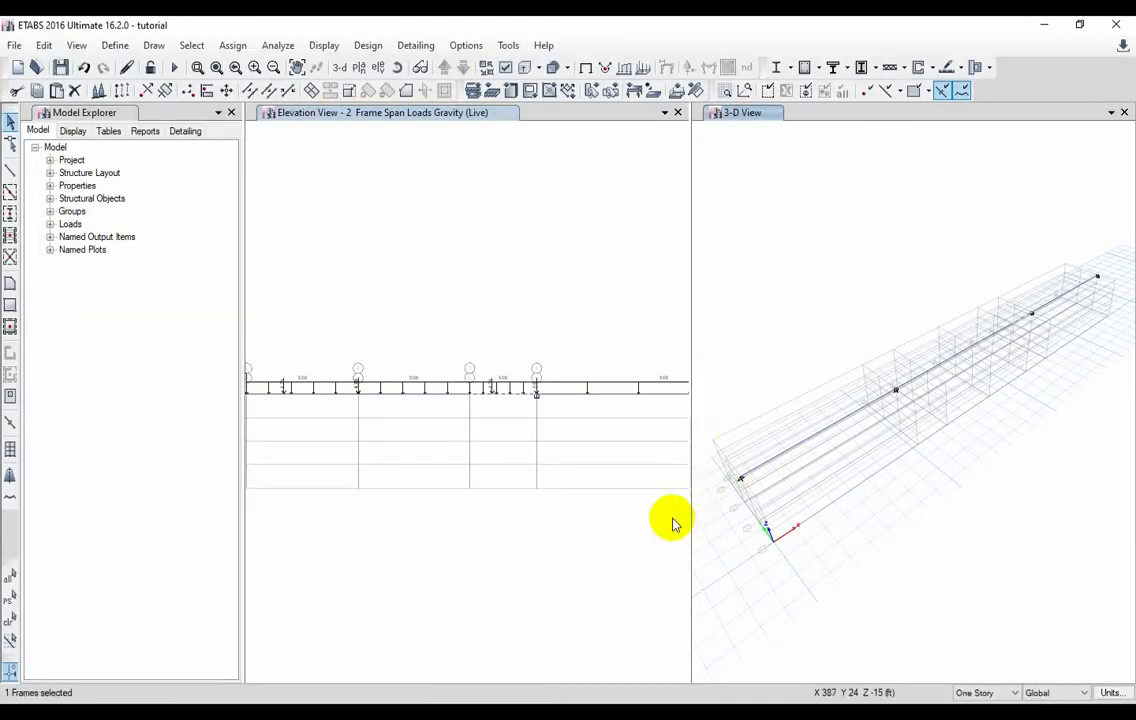
scroll(555, 460, down, 1)
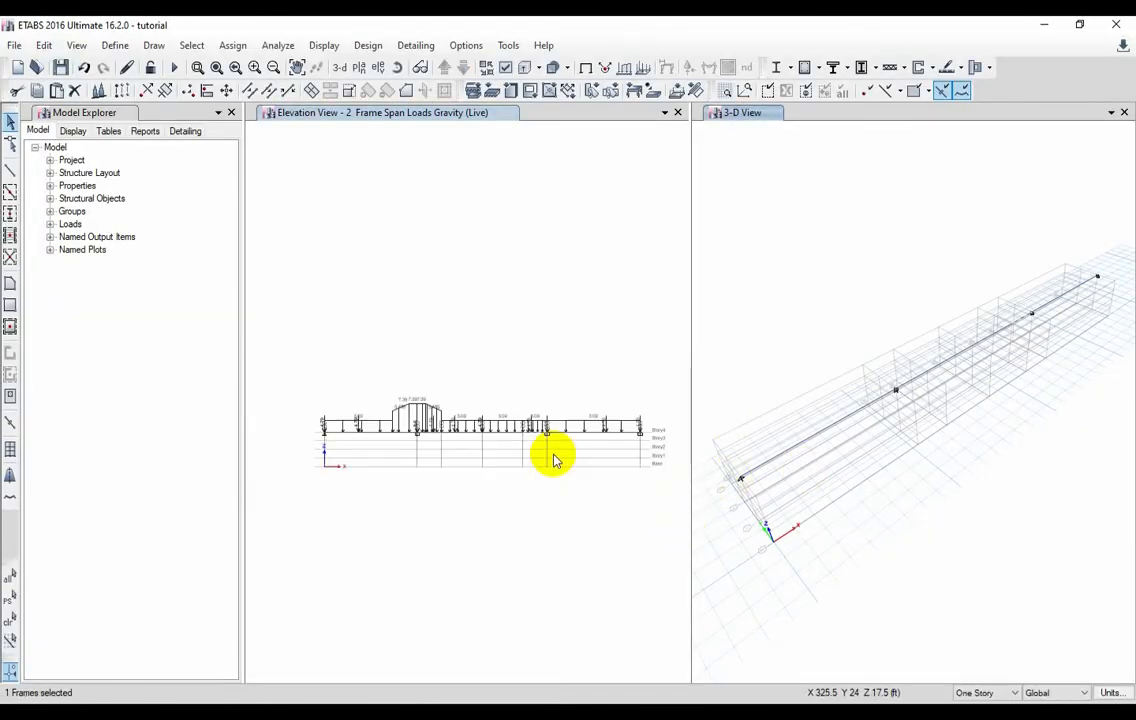
scroll(553, 456, up, 2)
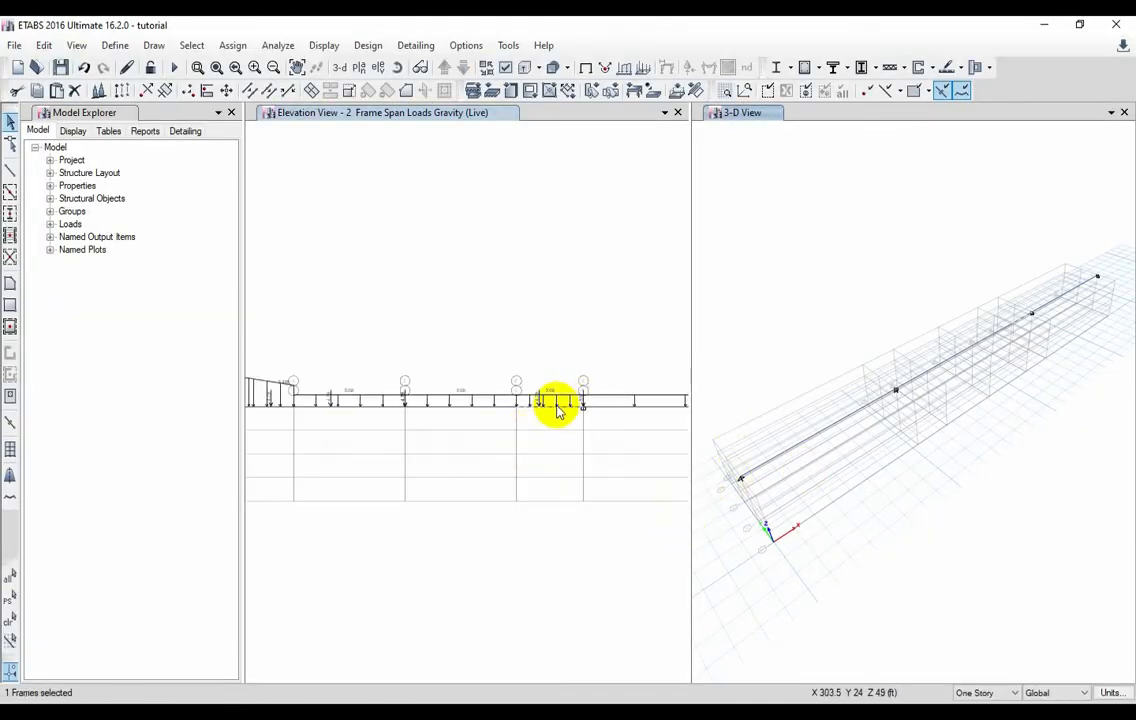
click(232, 46)
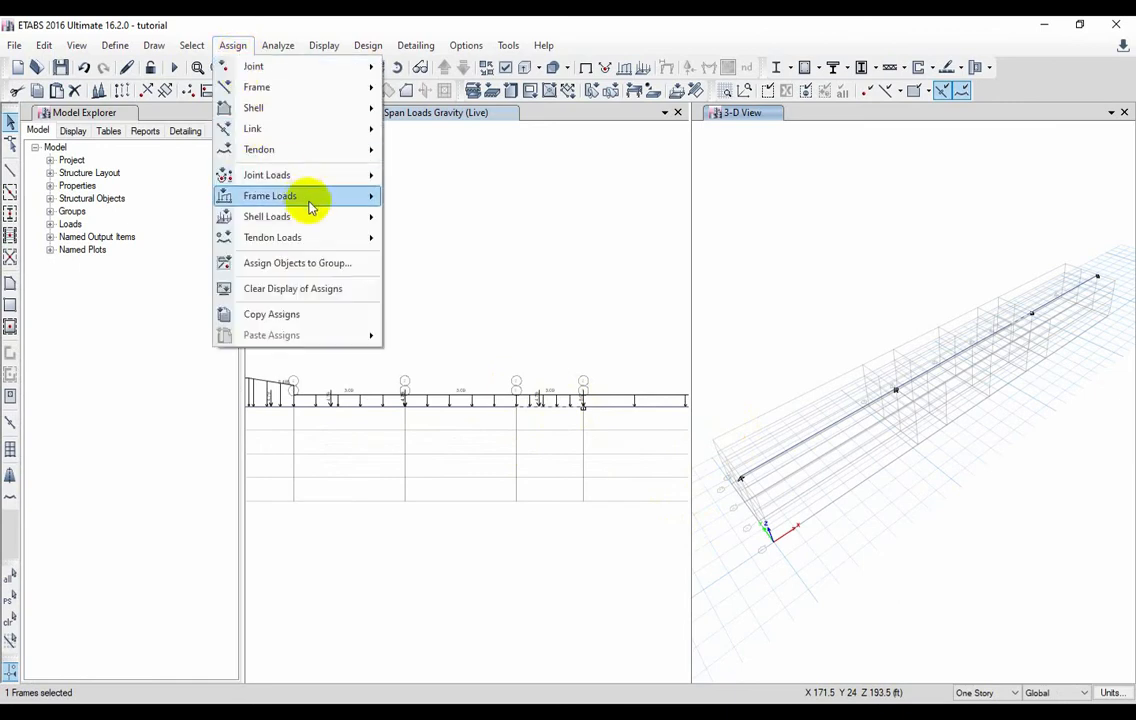
mouse_move(330, 210)
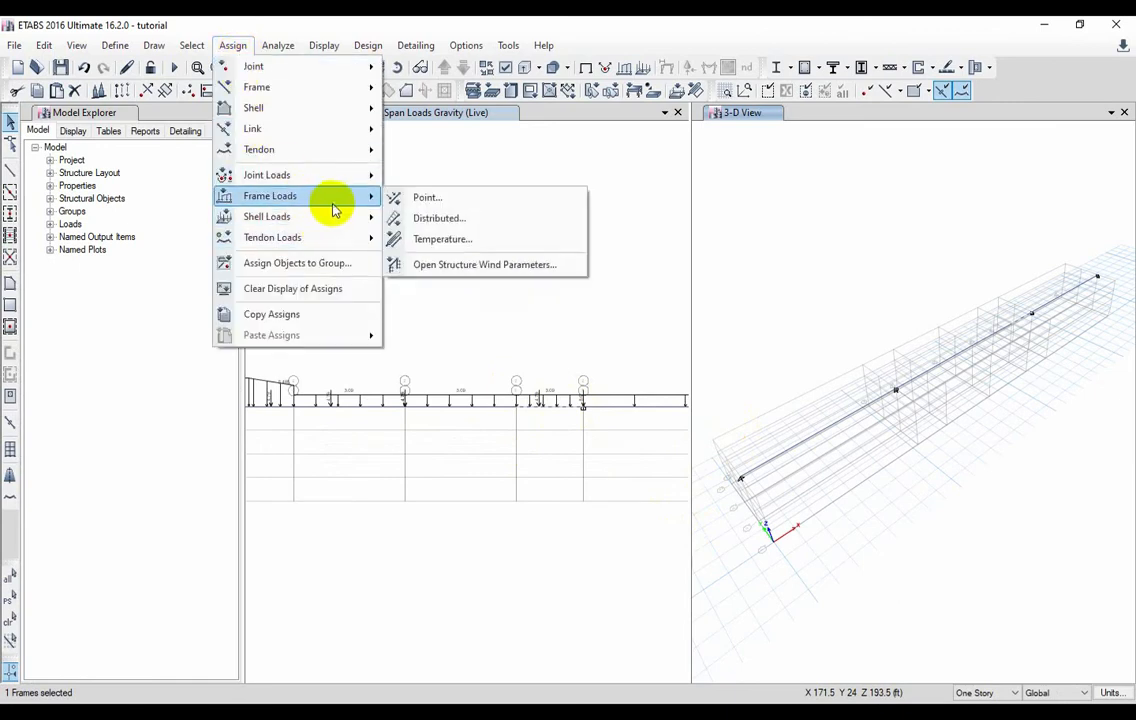
click(425, 218)
click(924, 207)
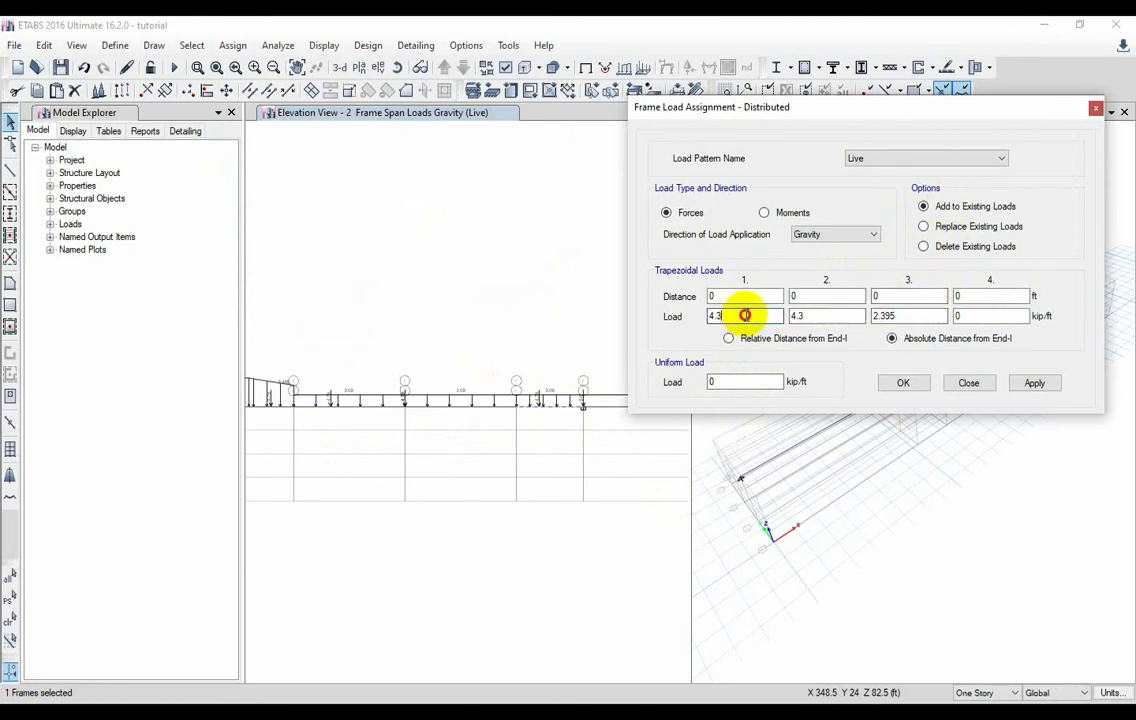
drag(745, 315, 687, 320)
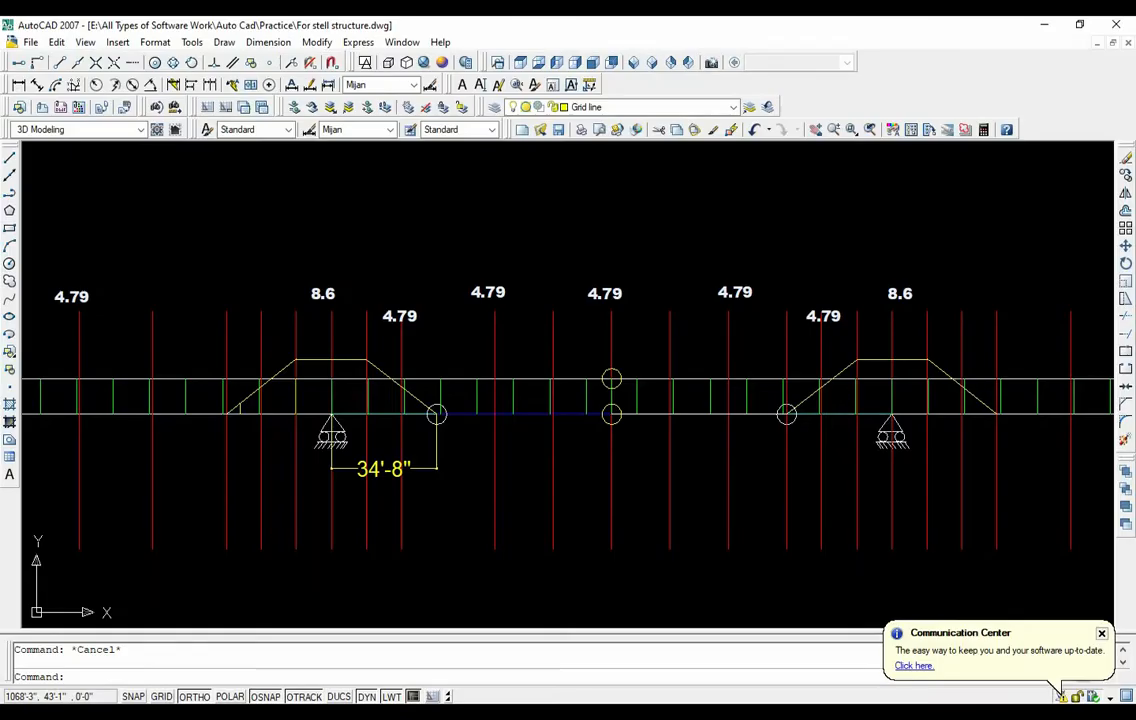
- In AutoCAD, dimension from the second bracket's near lower end to its near upper corner, and in ETABS set point 2's distance to 23.0833 ft
middle_drag(839, 487, 806, 469)
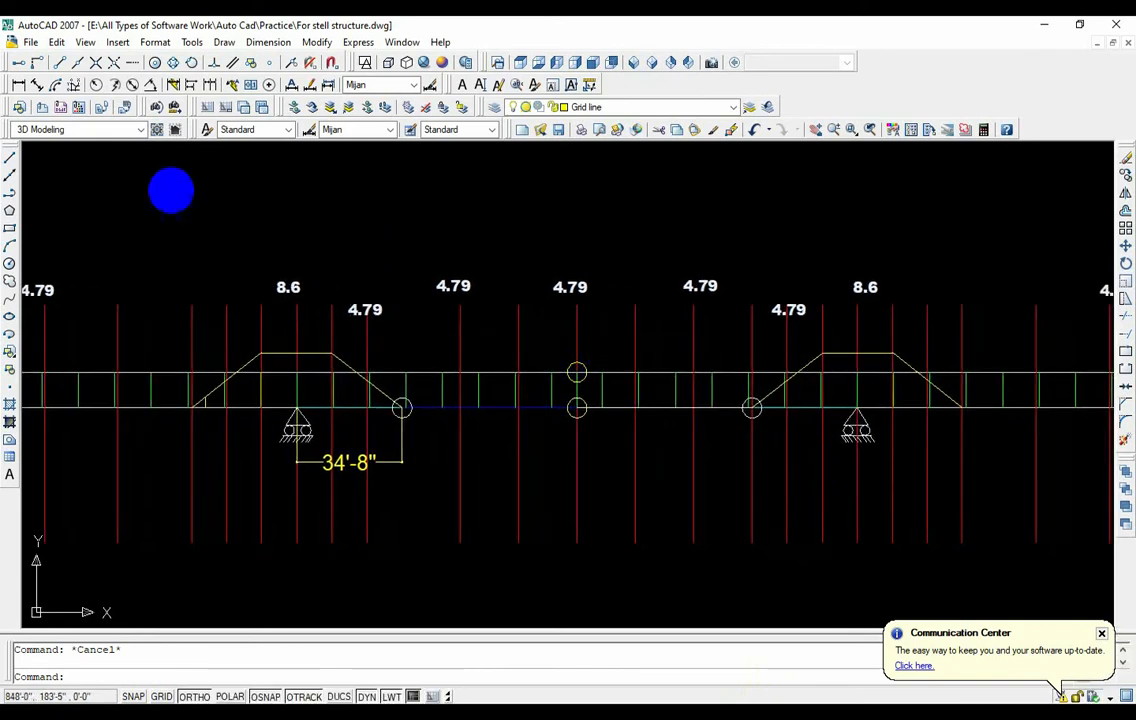
click(18, 85)
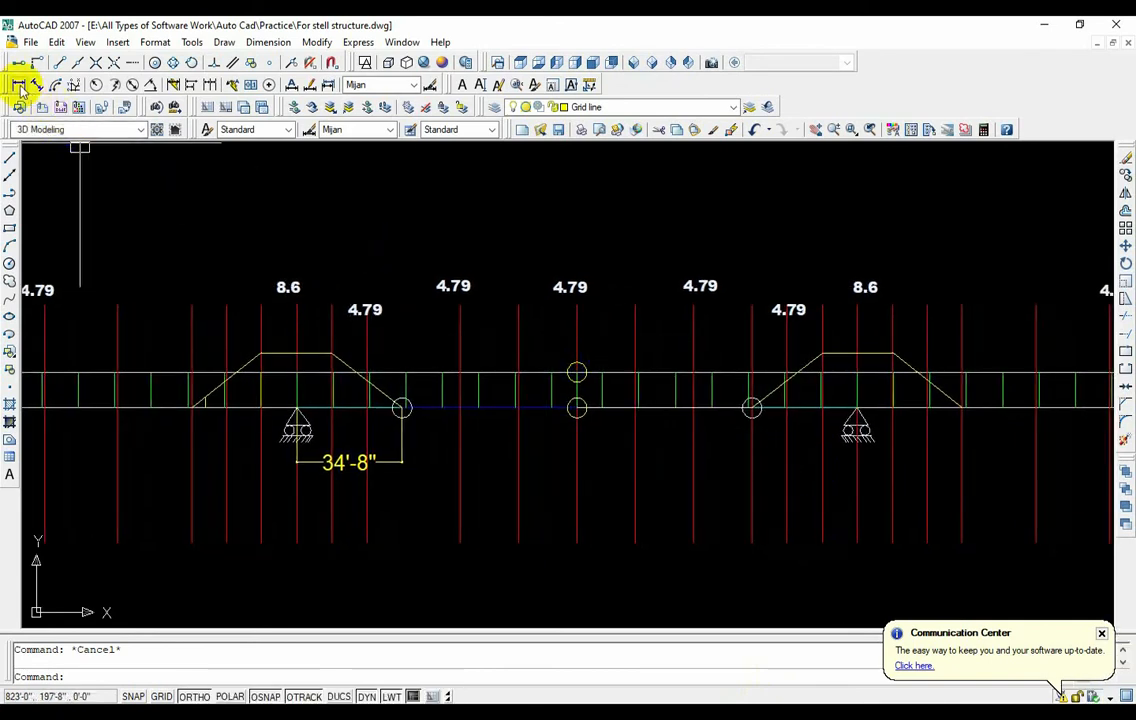
click(752, 538)
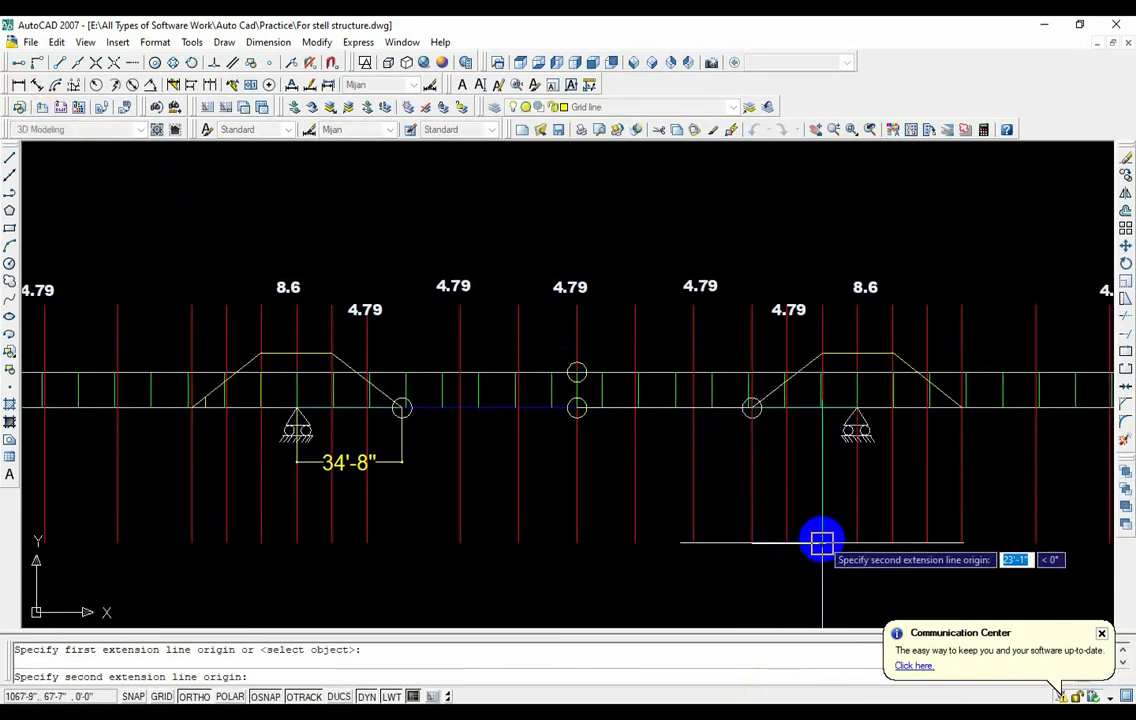
click(820, 538)
click(820, 566)
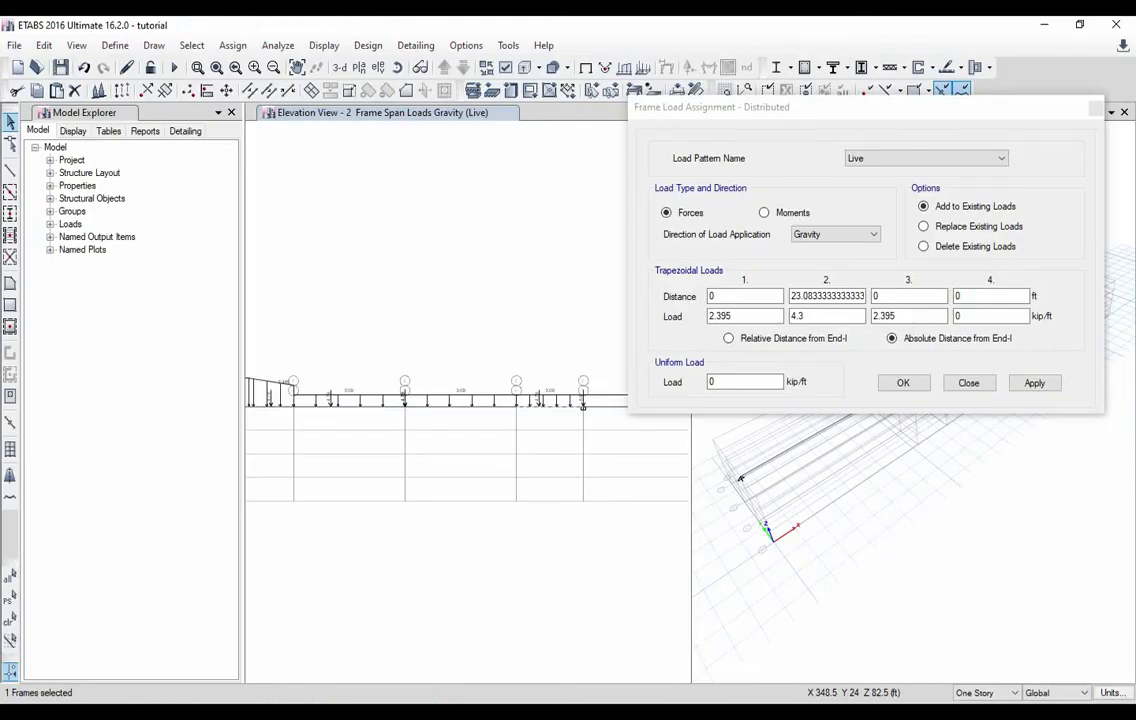
double_click(818, 315)
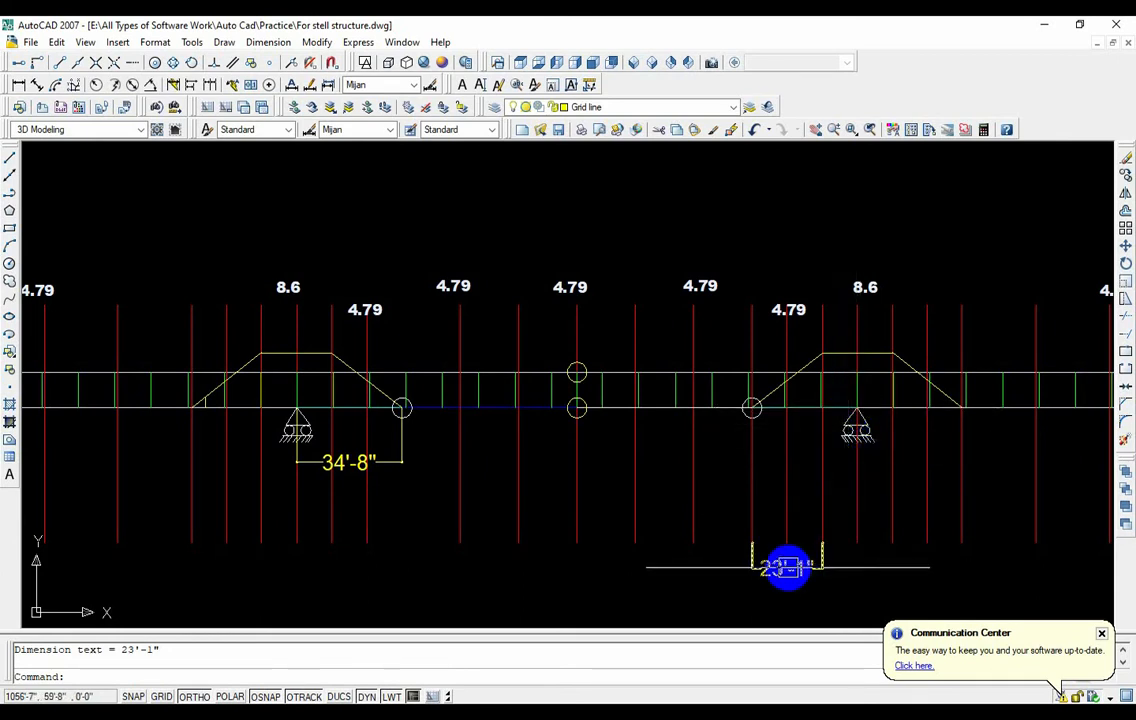
- In AutoCAD, erase that dimension and dimension from the second bracket's near lower end to the second roller support
click(787, 568)
key(Delete)
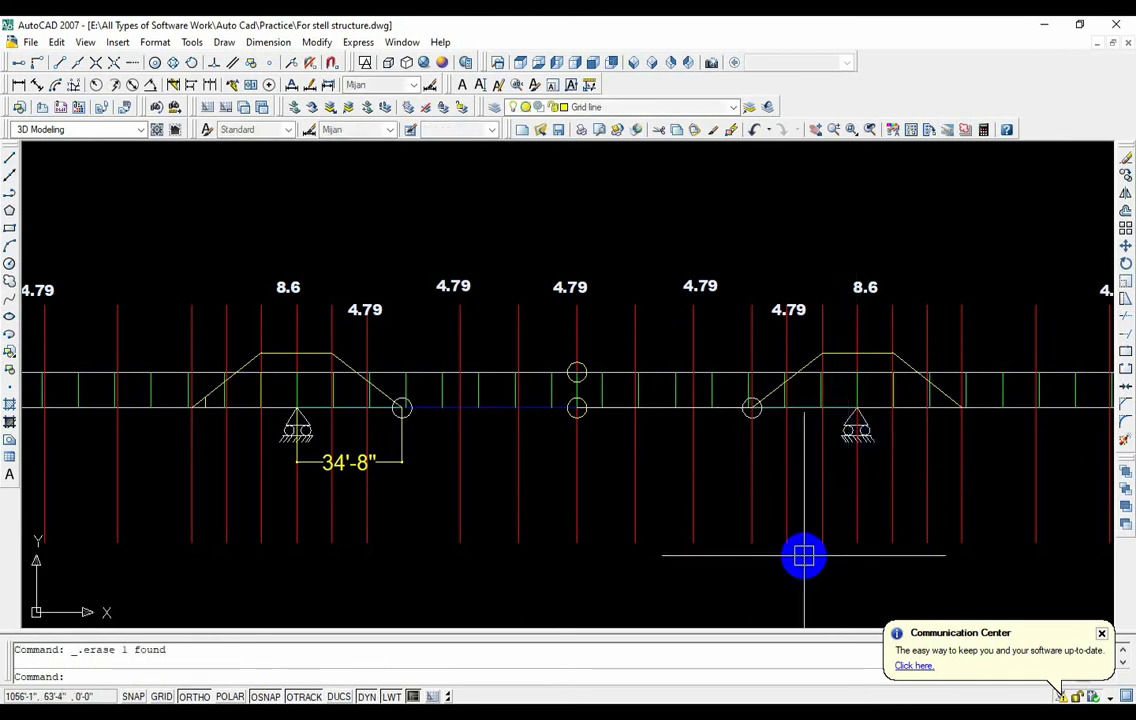
click(17, 86)
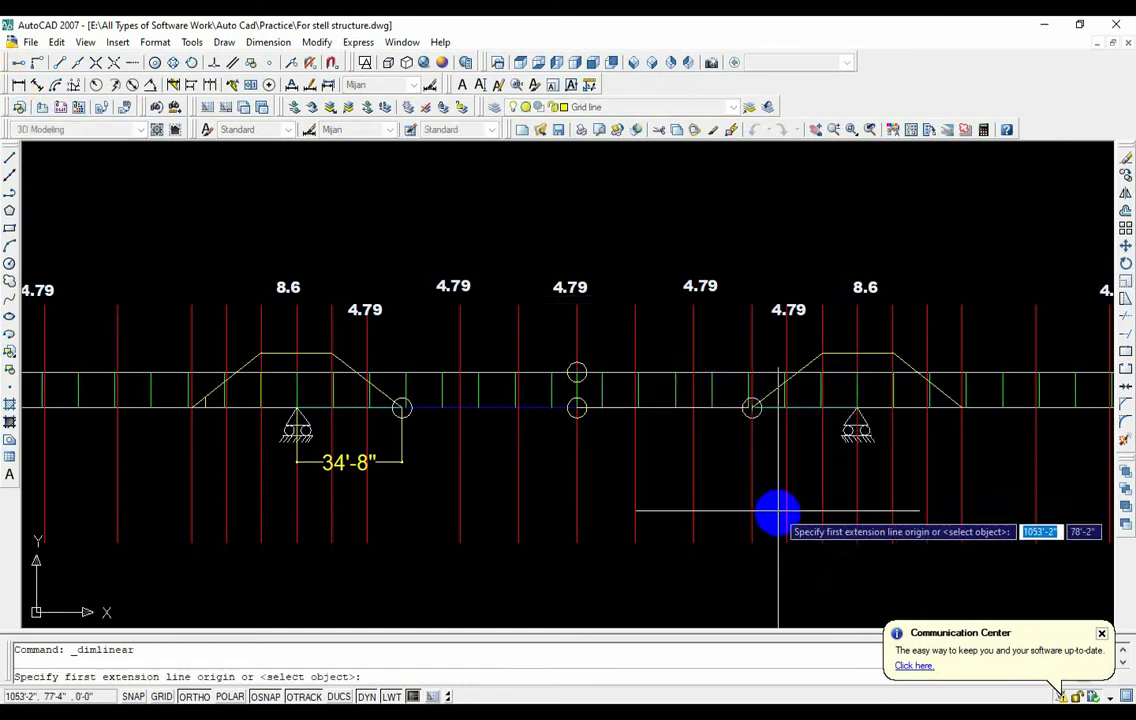
click(751, 540)
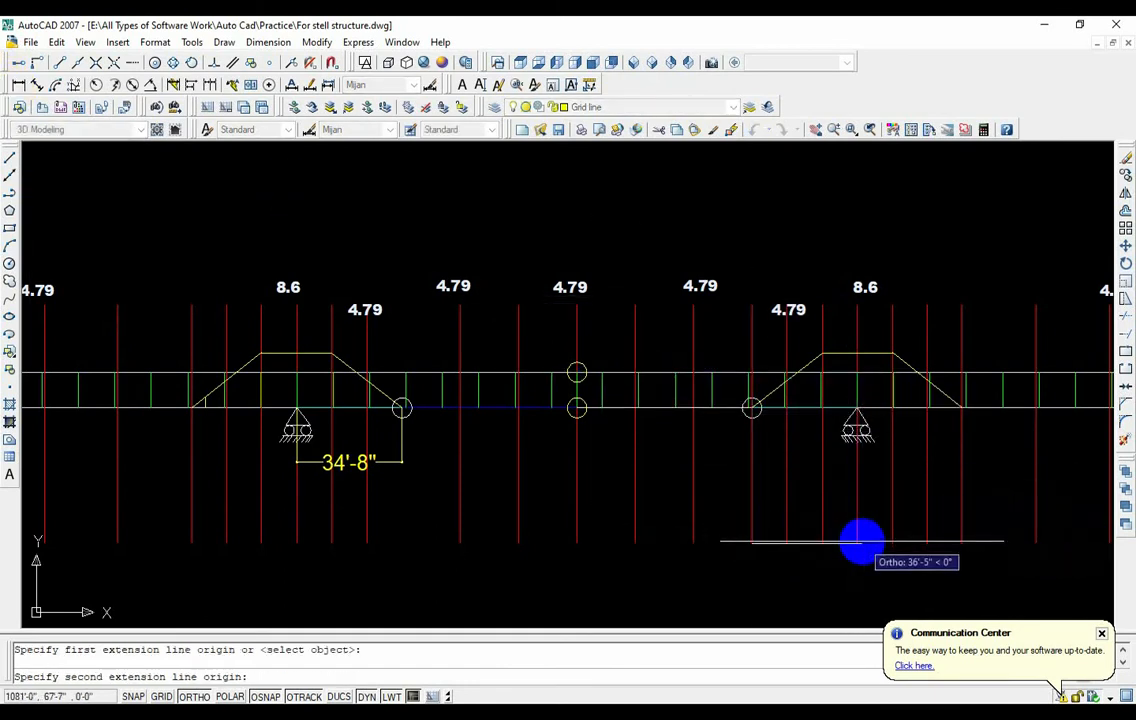
click(857, 540)
click(845, 585)
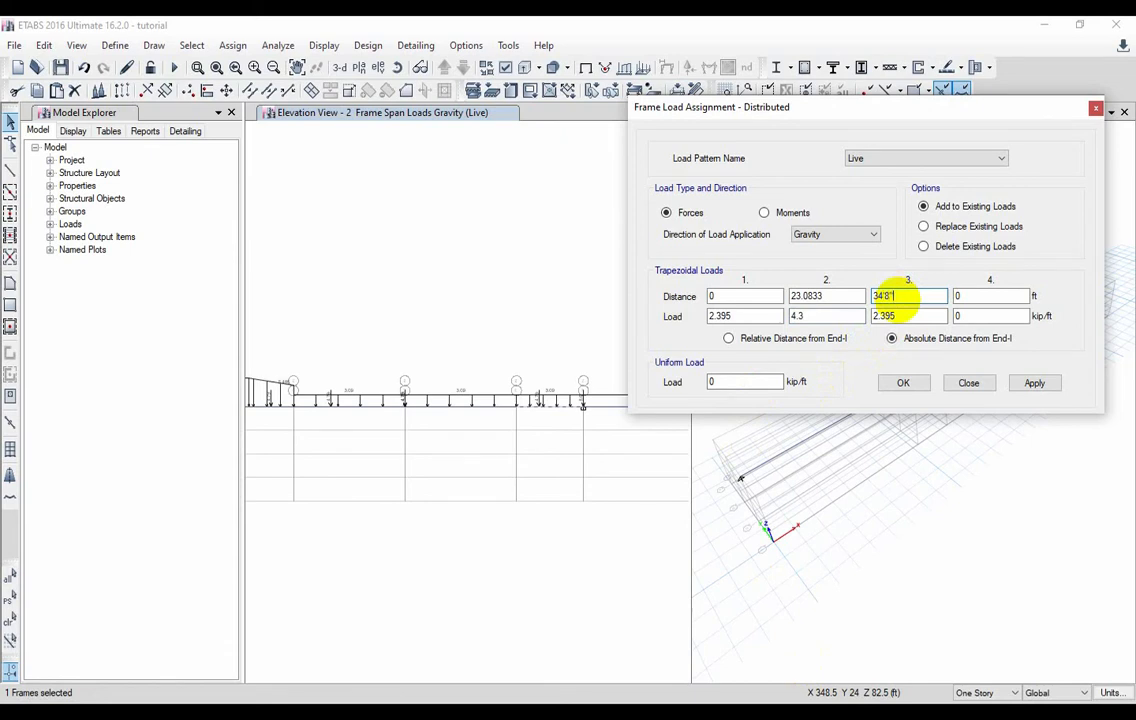
- In ETABS, set trapezoidal point 3 to 34 ft 8 in and 4.3 kip/ft
click(887, 316)
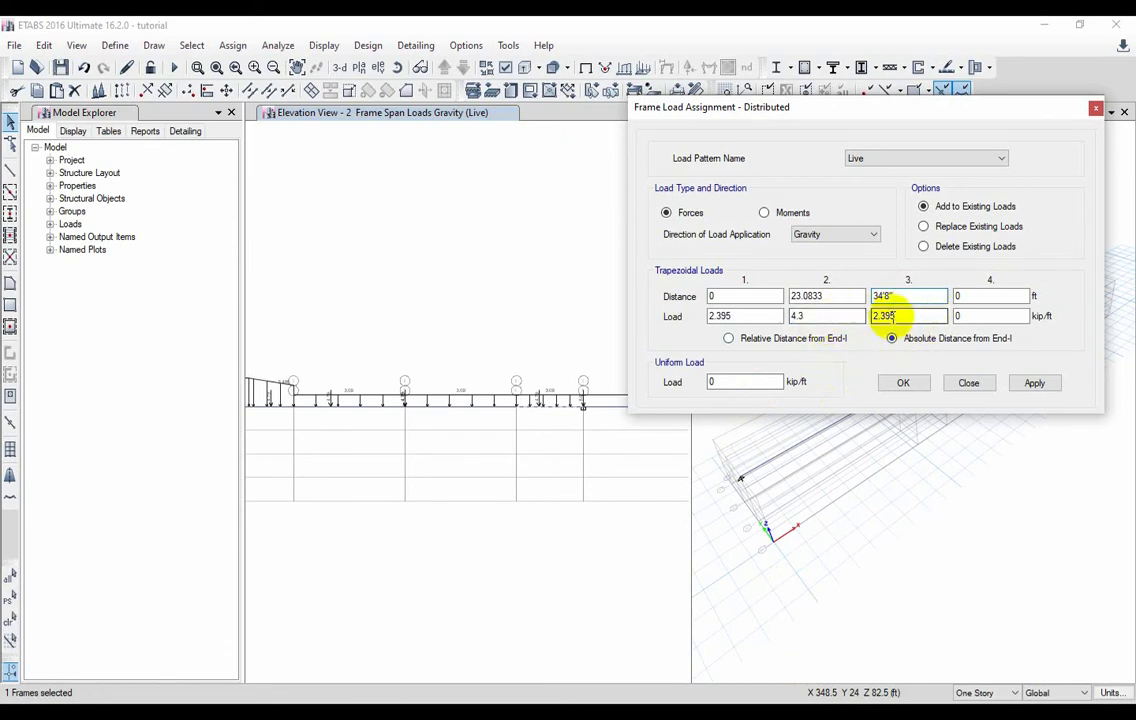
double_click(806, 316)
key(ctrl+c)
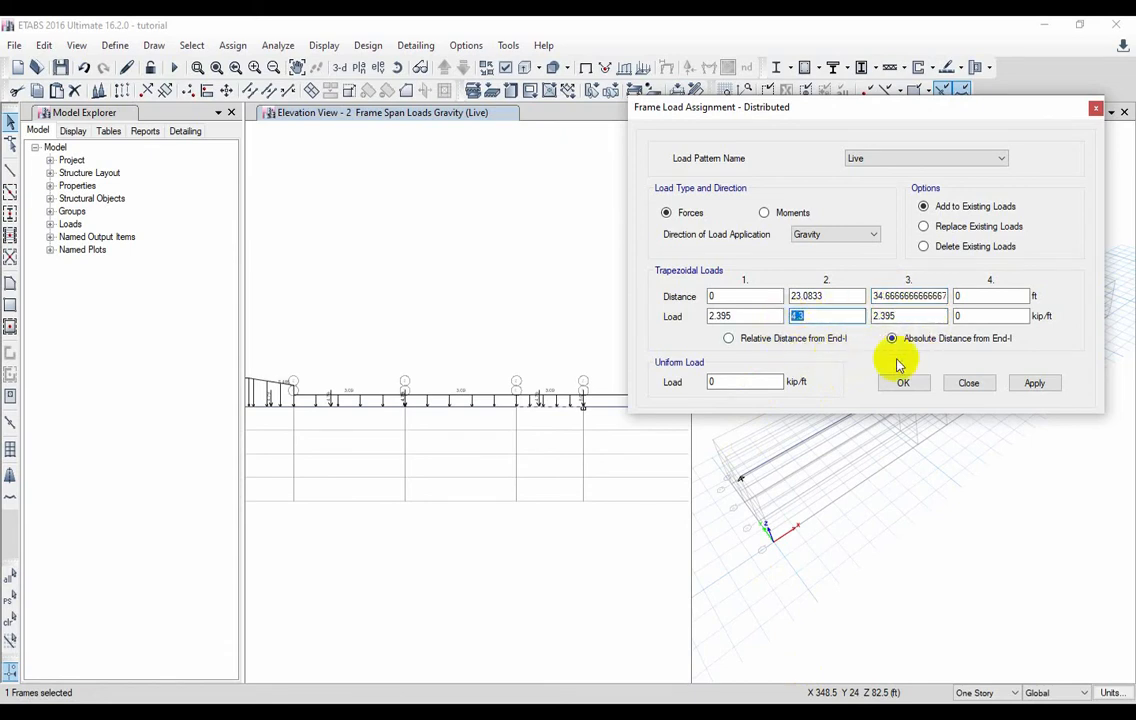
double_click(890, 316)
key(ctrl+v)
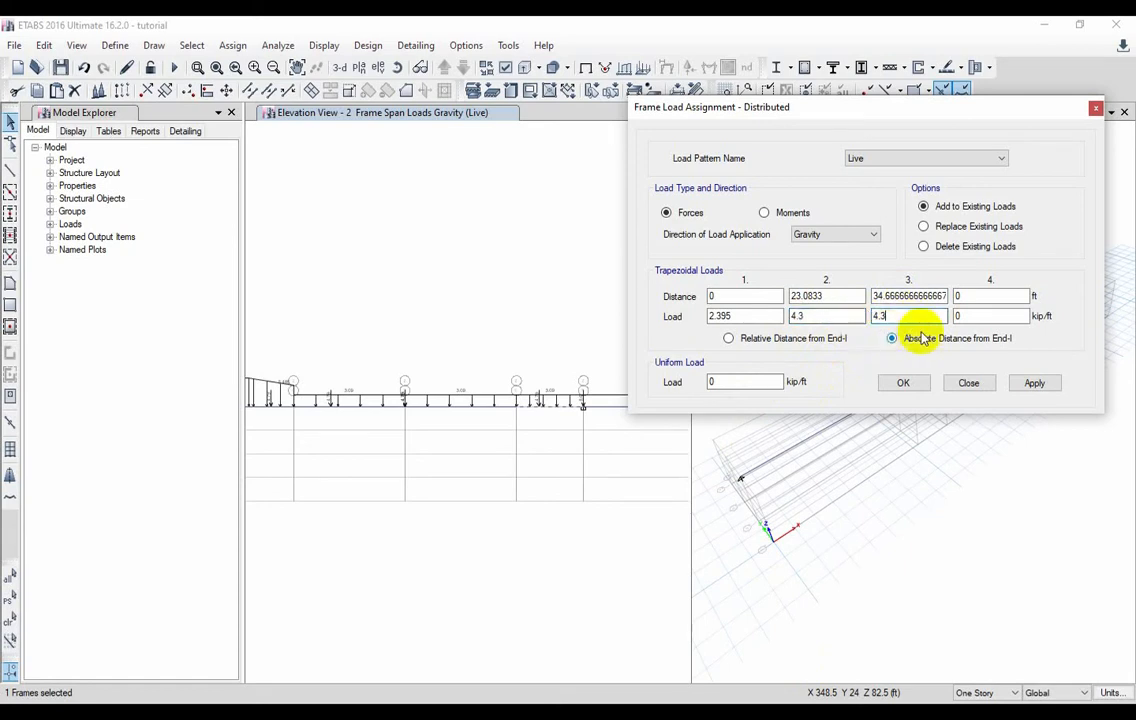
- Set trapezoidal point 4 to 34.6666666666667 ft with a load of 0, and apply the load to the segment
drag(931, 296, 883, 310)
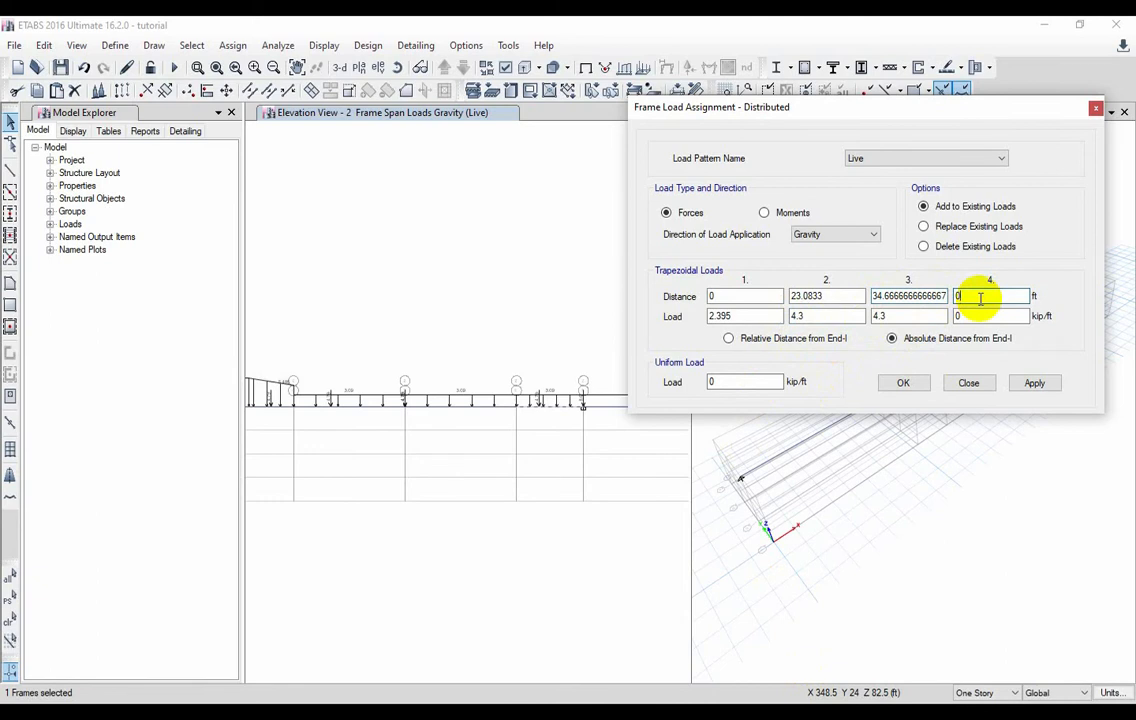
drag(981, 299, 943, 299)
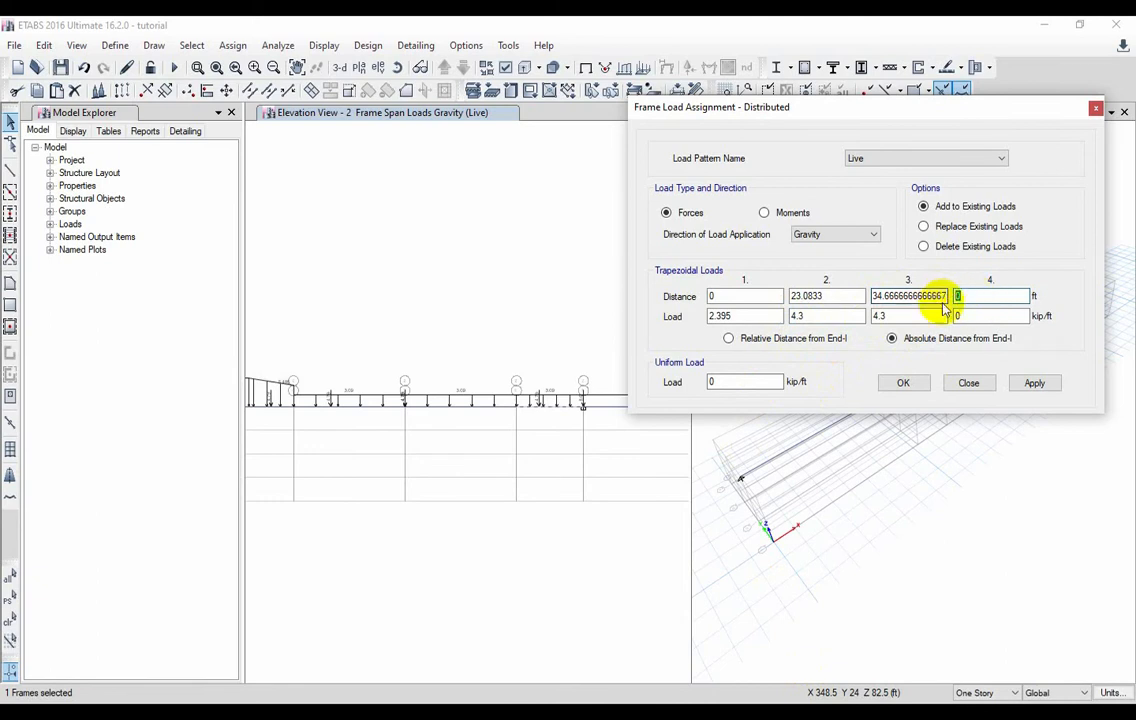
text(34.6666666666667)
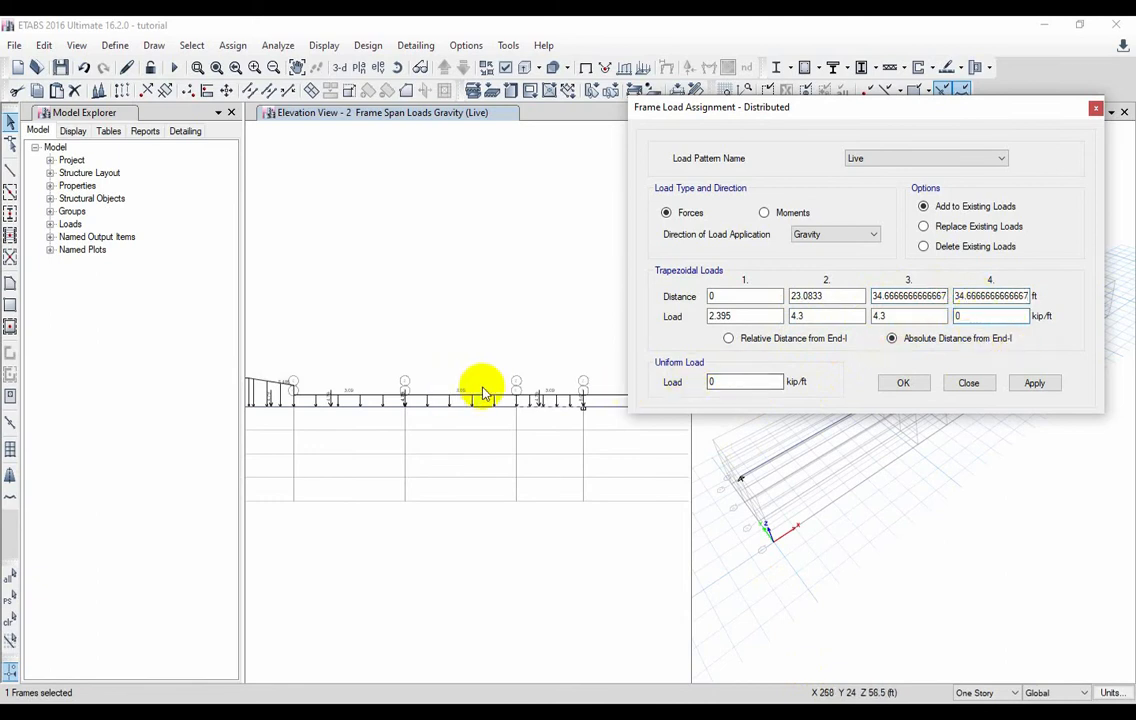
drag(855, 107, 912, 110)
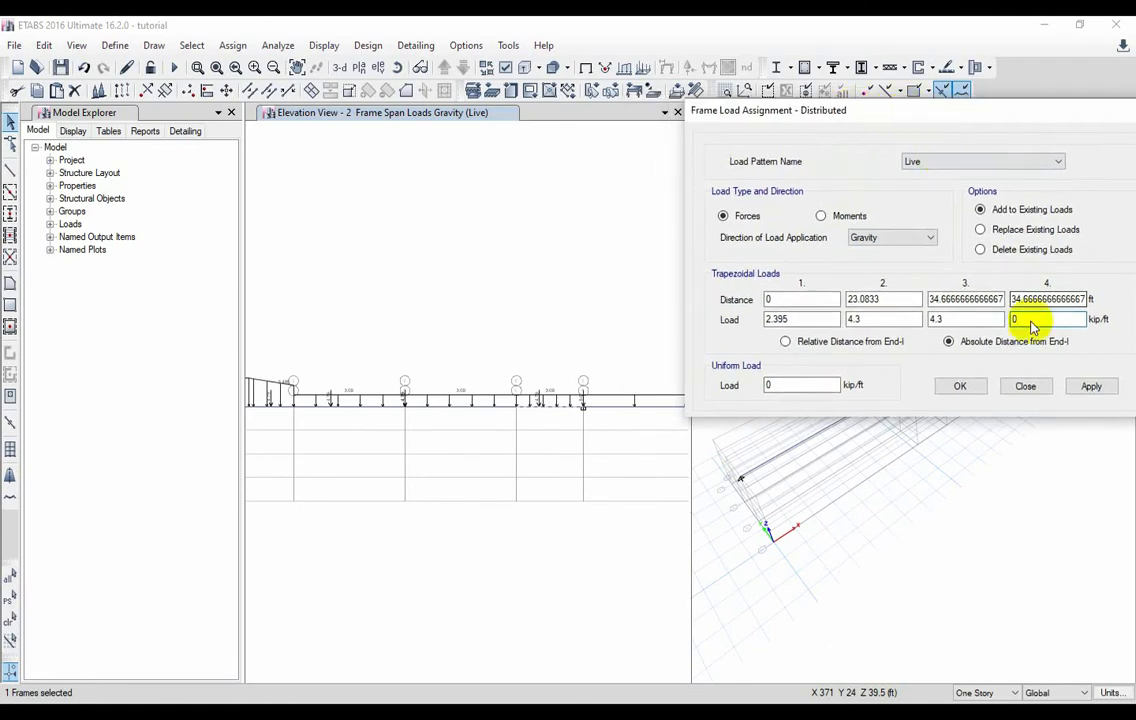
click(1091, 388)
scroll(535, 480, down, 3)
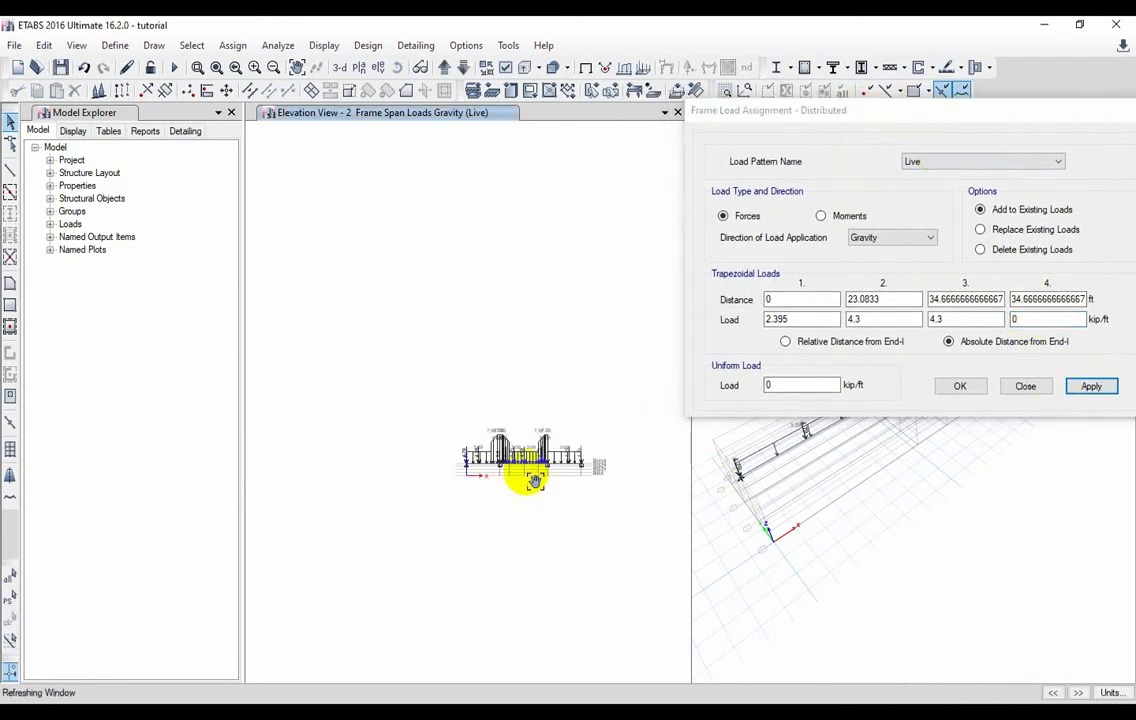
scroll(517, 466, up, 2)
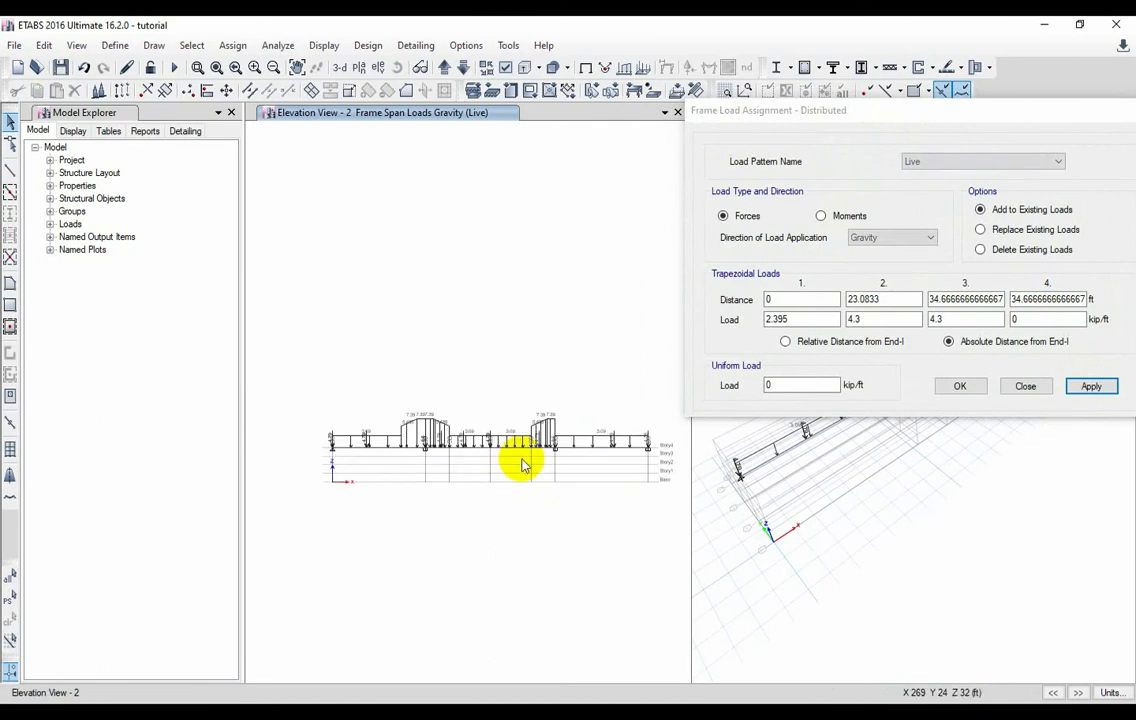
- Select the girder segment beyond the second roller support and set the trapezoidal load to 0 at point 3 and 4.3 kip/ft at point 1
scroll(521, 466, up, 2)
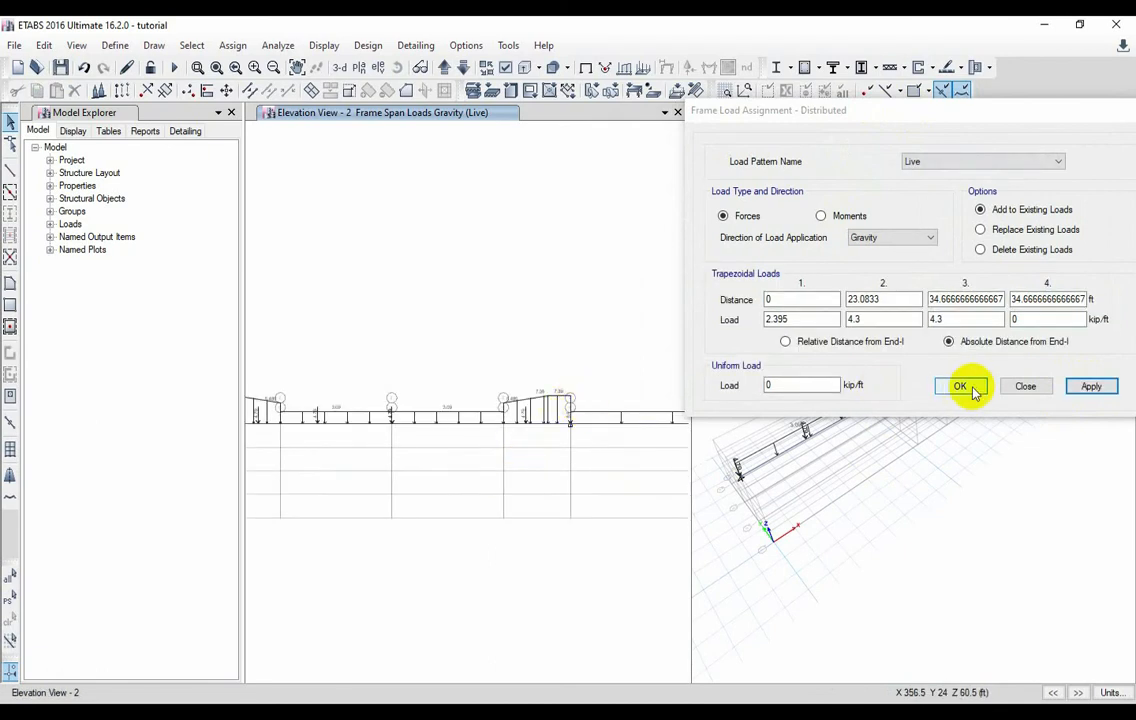
scroll(522, 464, down, 3)
scroll(530, 412, up, 3)
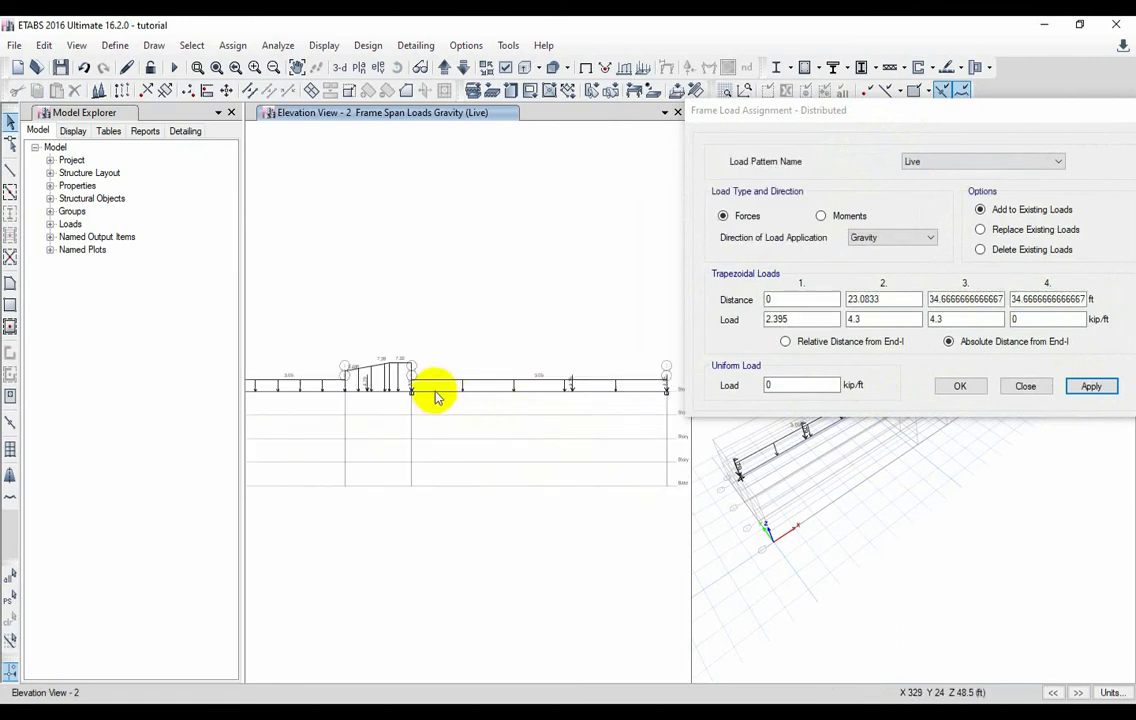
click(435, 395)
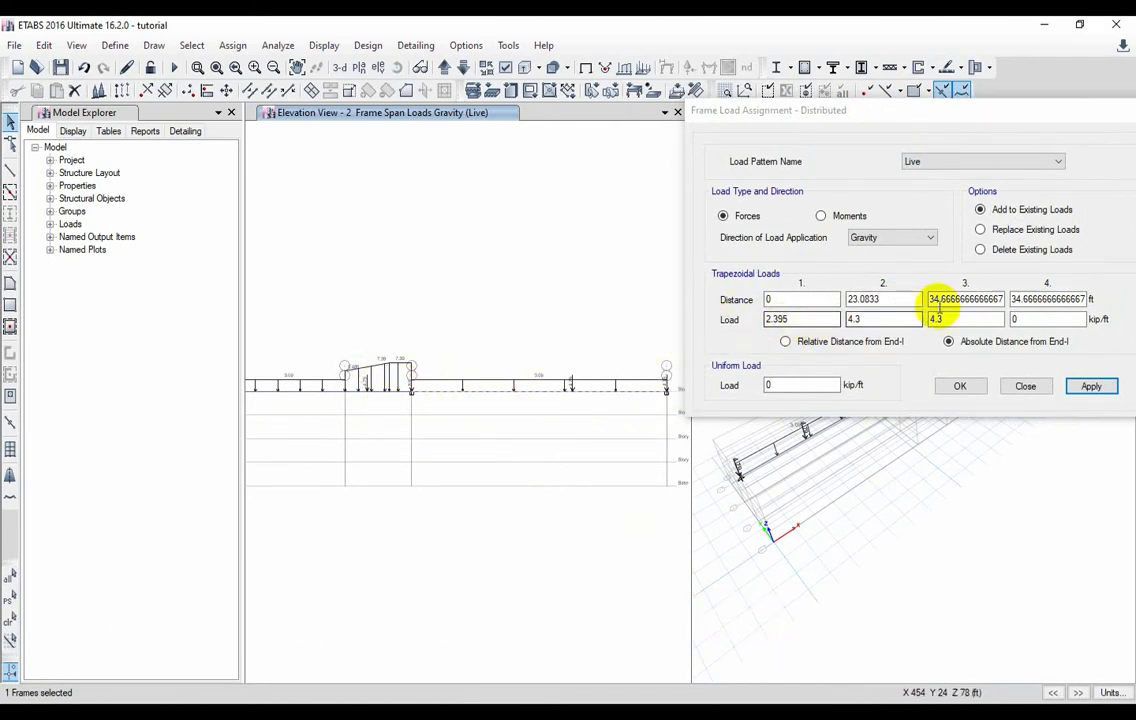
drag(955, 318, 912, 321)
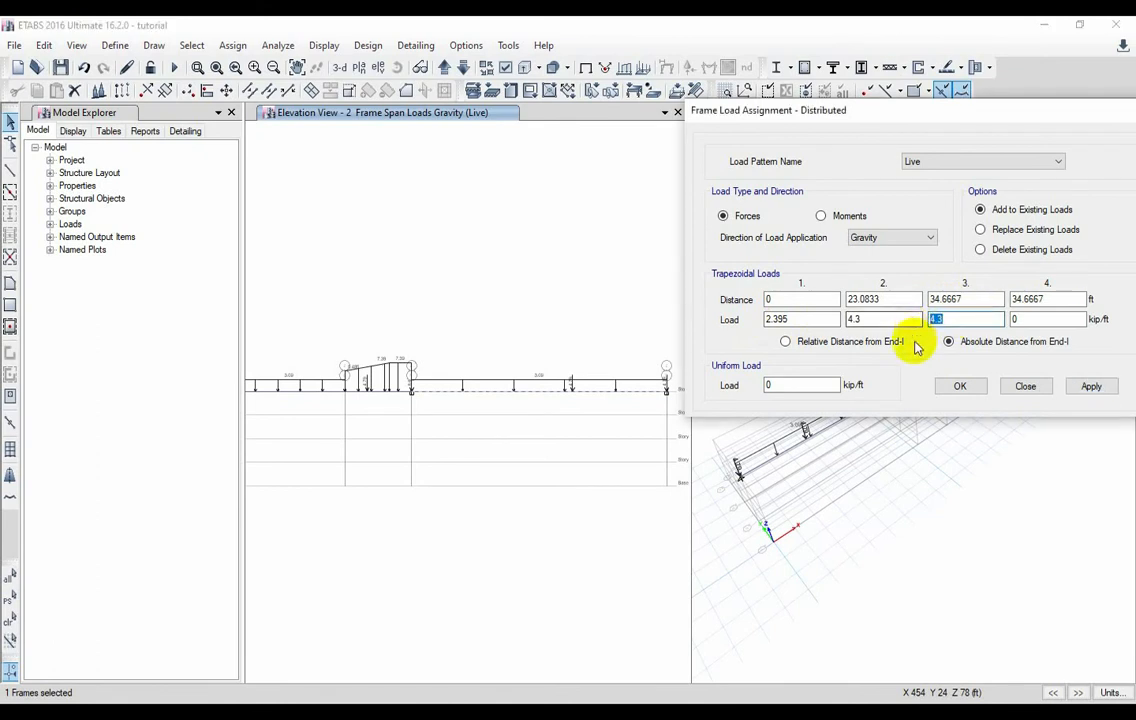
text(0)
drag(794, 318, 749, 320)
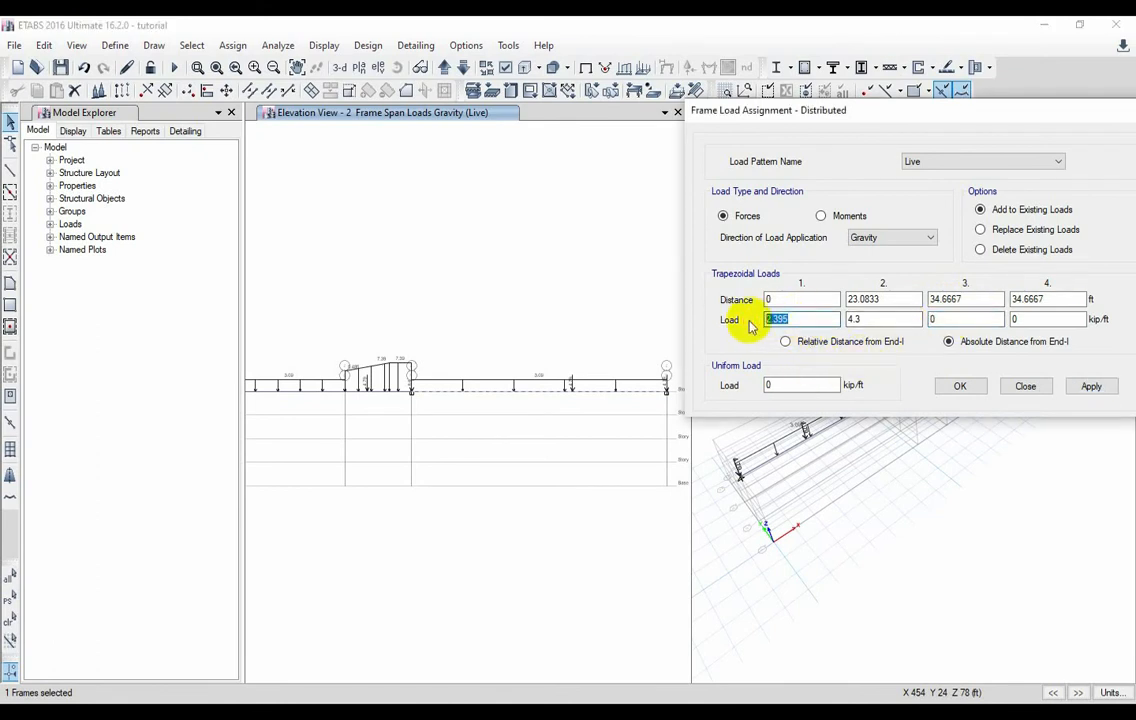
text(4.3)
- In AutoCAD, replace the lower dimension with one from the second roller to the bracket's far upper corner; in ETABS, set point 2's distance to 11.5833 ft
click(893, 299)
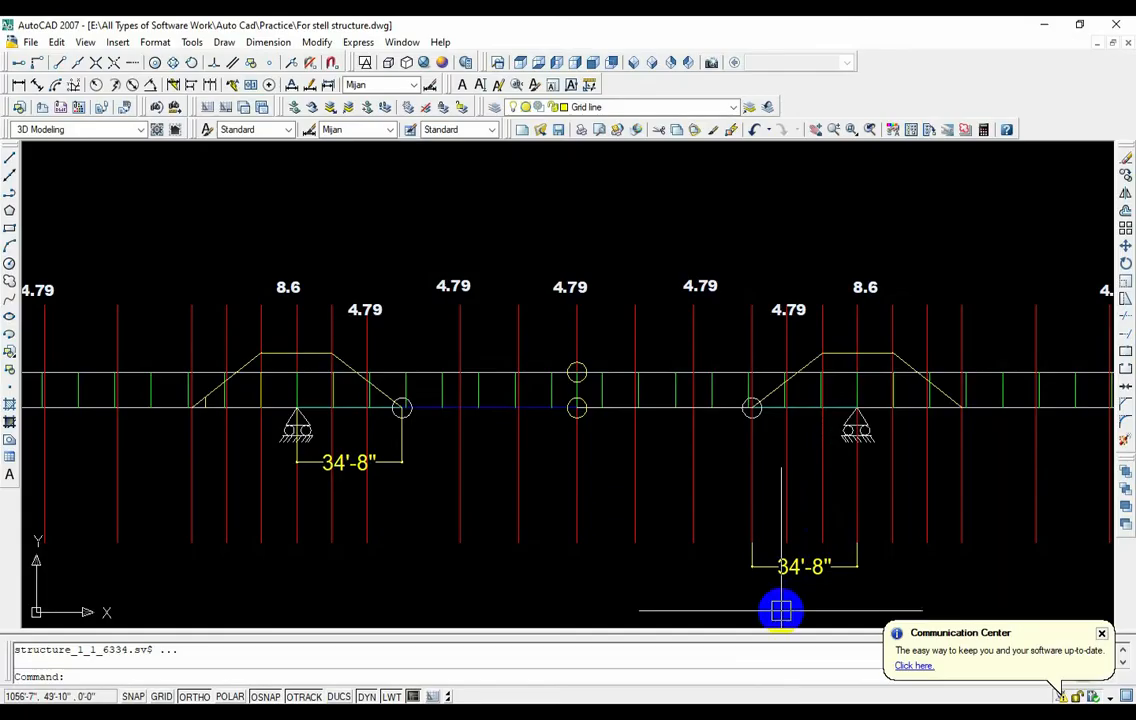
mouse_move(781, 609)
middle_down()
mouse_move(702, 484)
mouse_move(680, 400)
middle_up()
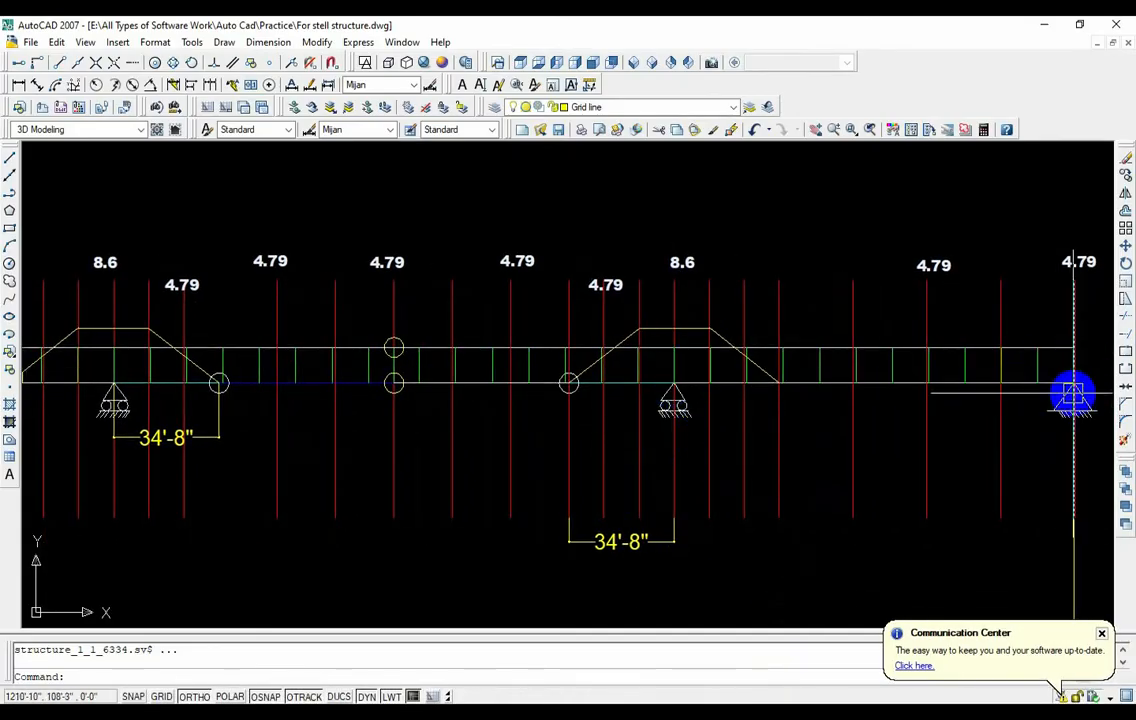
click(599, 541)
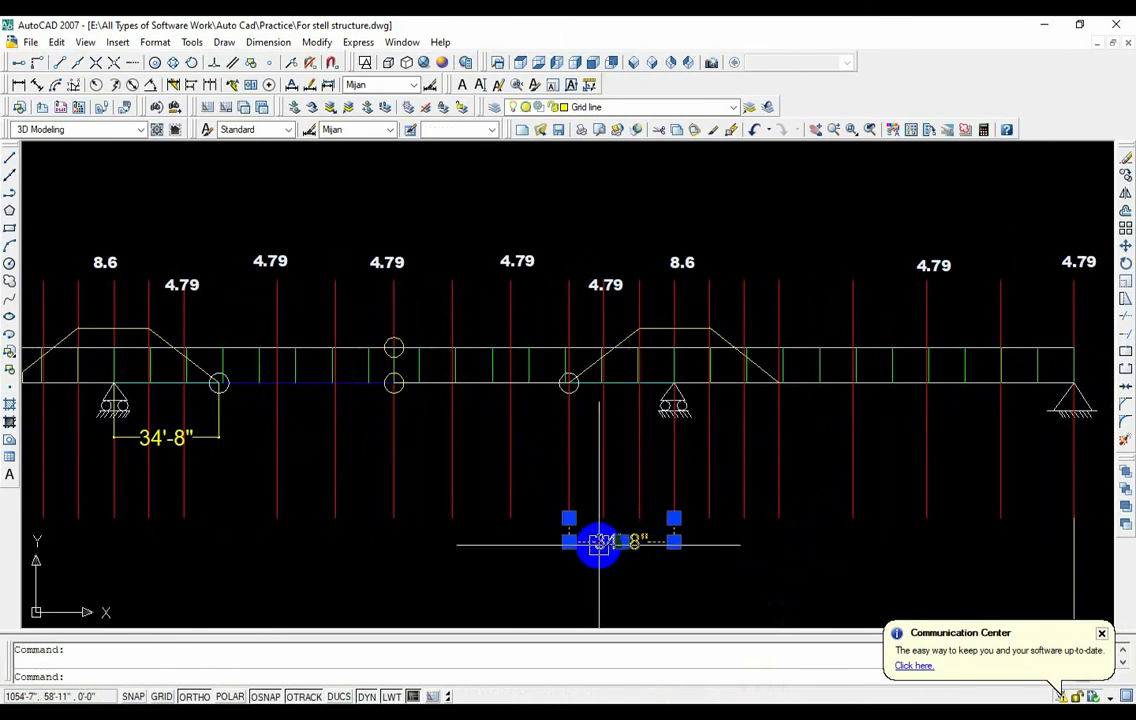
key(Delete)
click(18, 85)
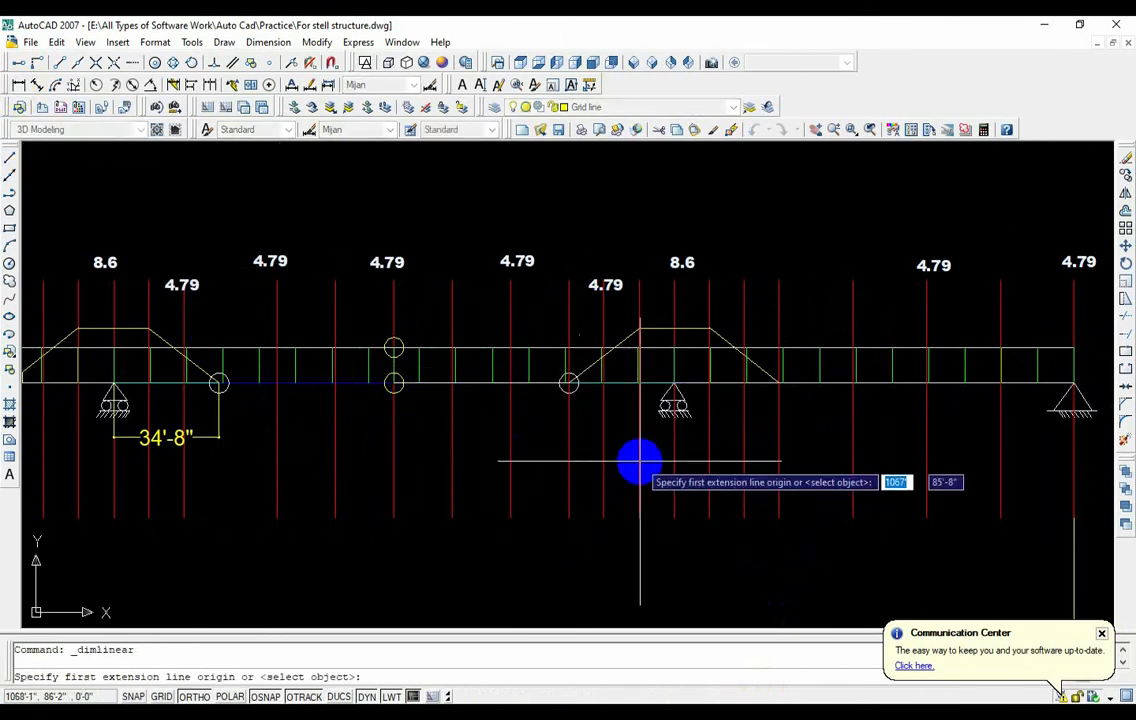
click(672, 517)
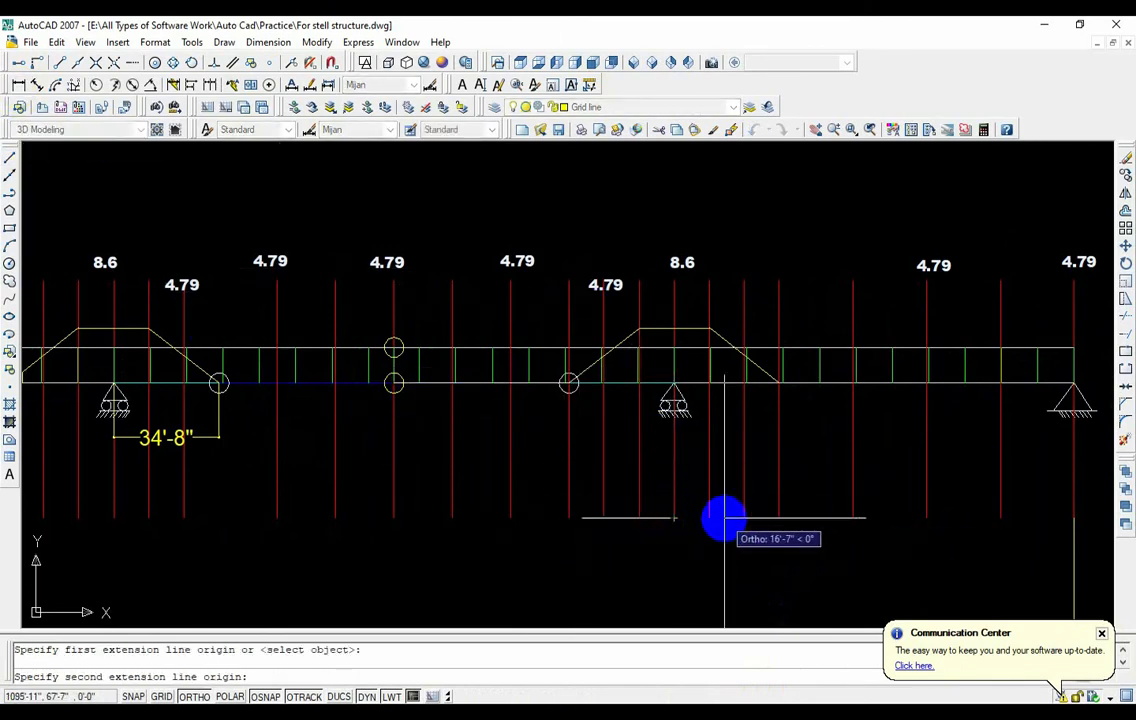
click(709, 517)
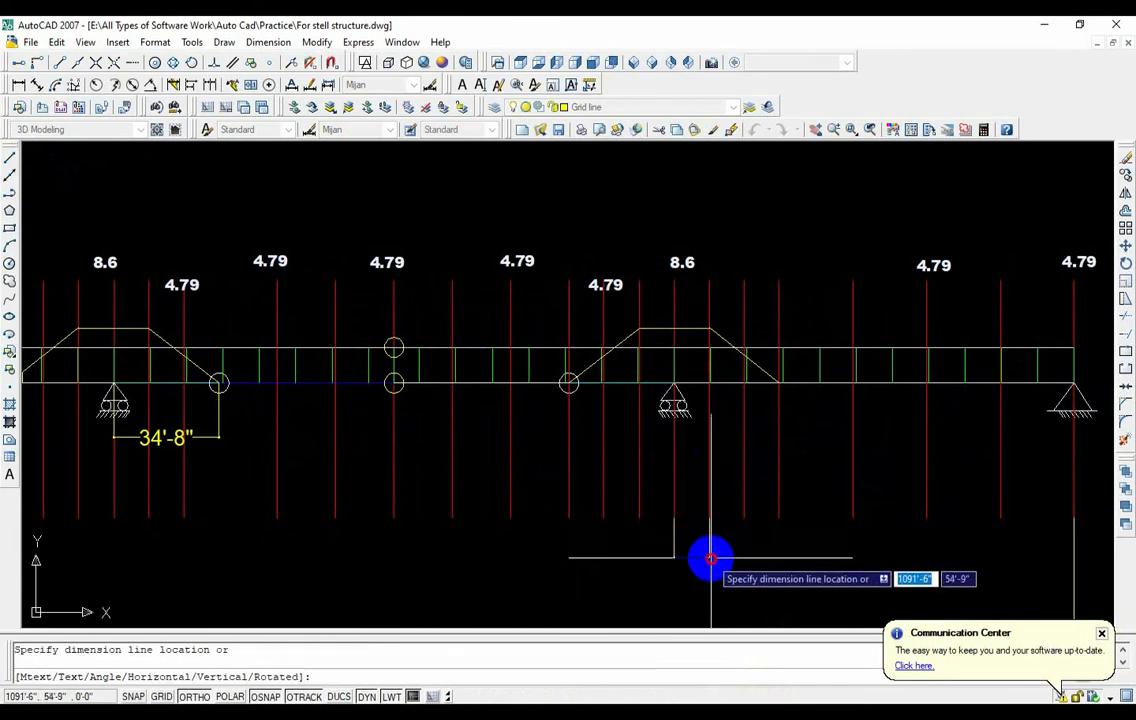
click(711, 556)
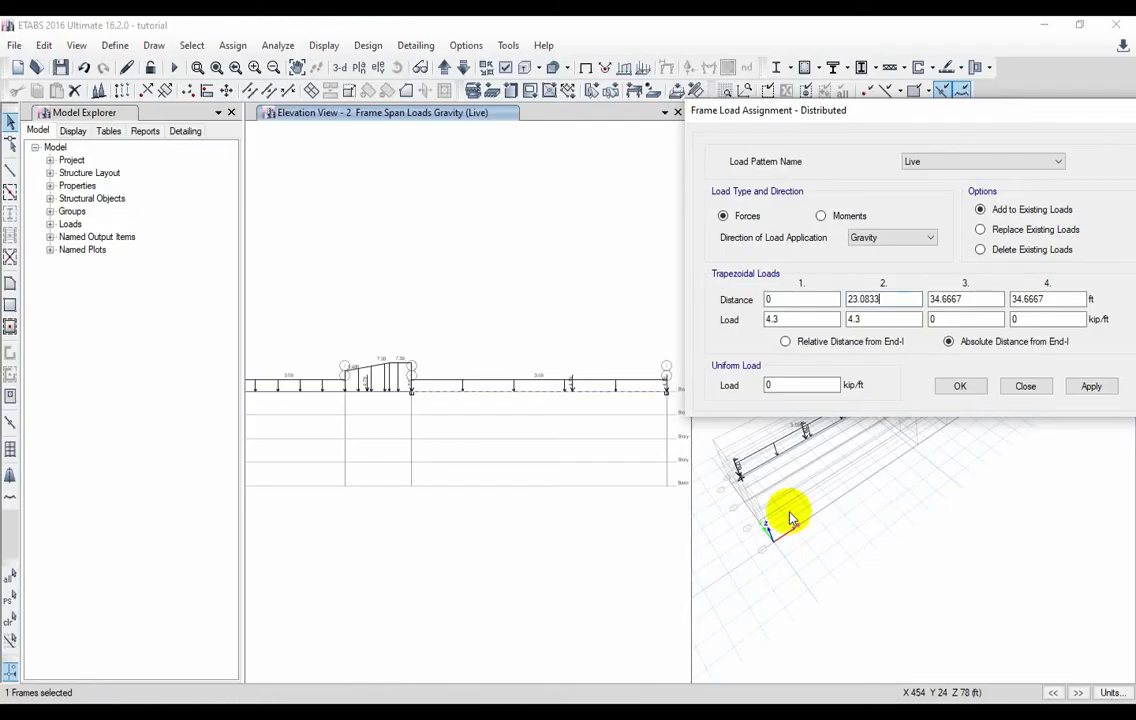
drag(893, 300, 836, 300)
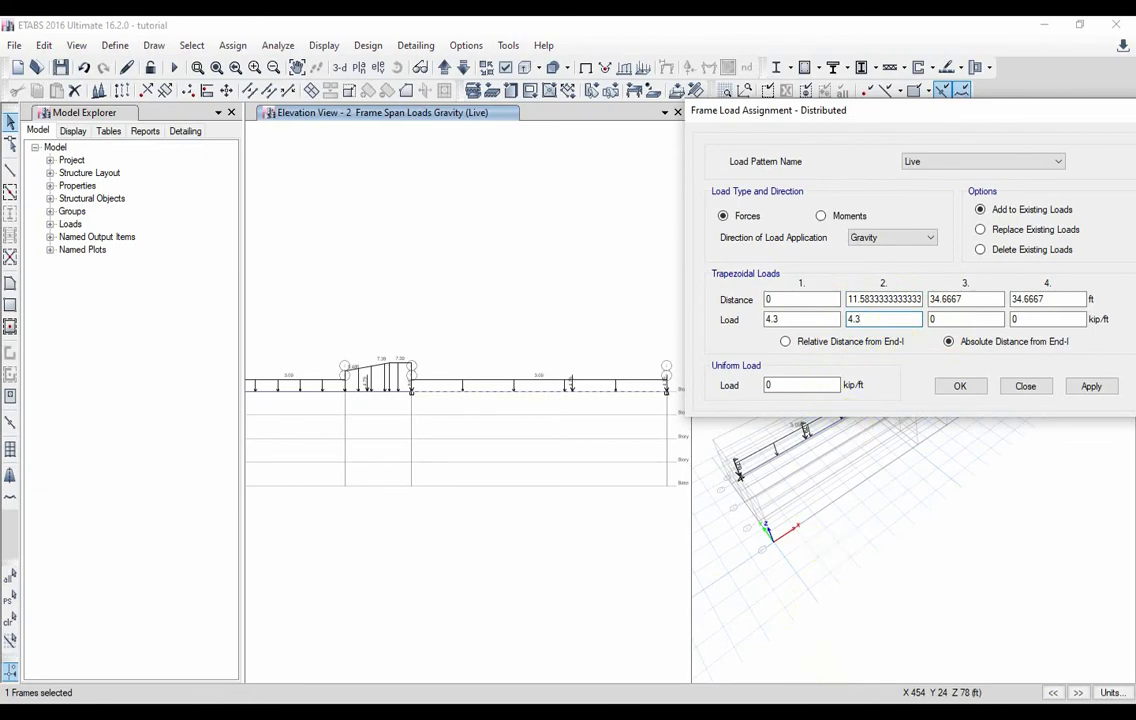
- In AutoCAD, erase that dimension and dimension from the second roller support to the second bracket's far lower end
mouse_move(760, 712)
click(755, 650)
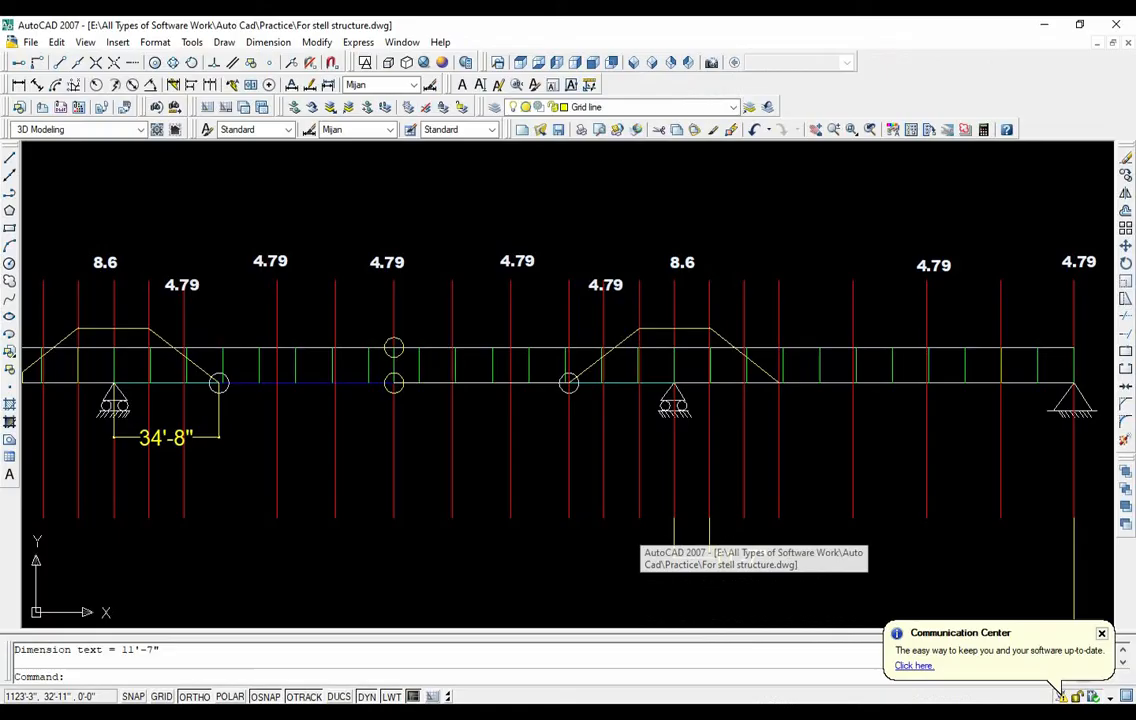
click(725, 573)
key(Delete)
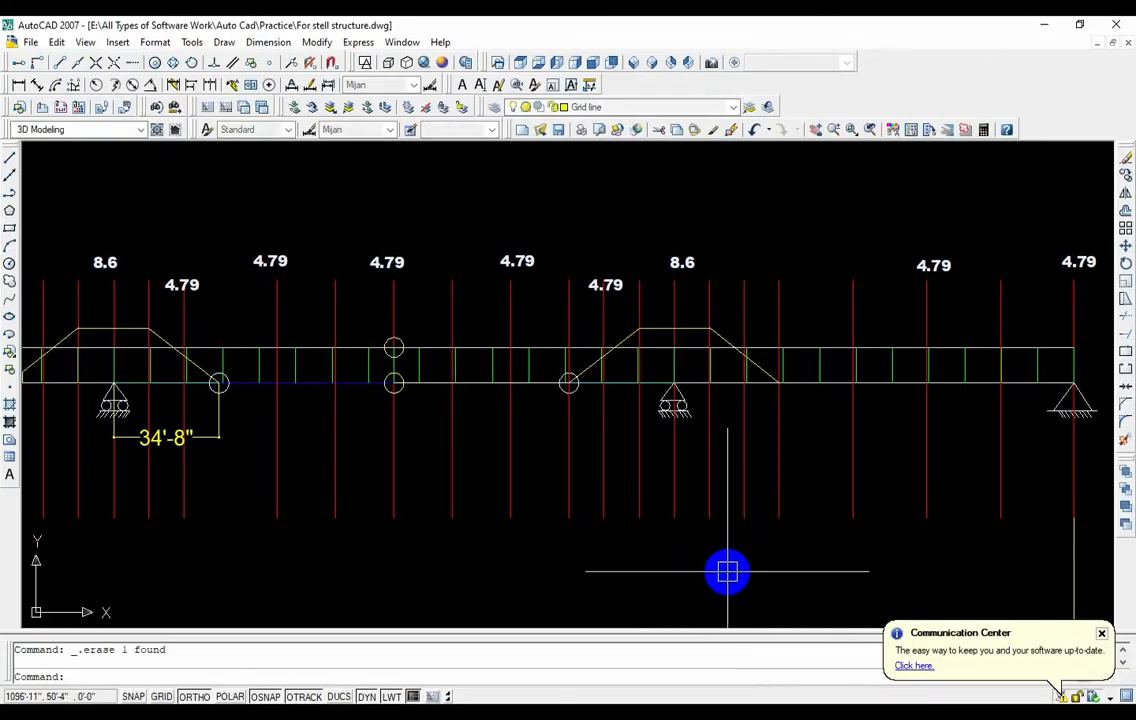
click(18, 84)
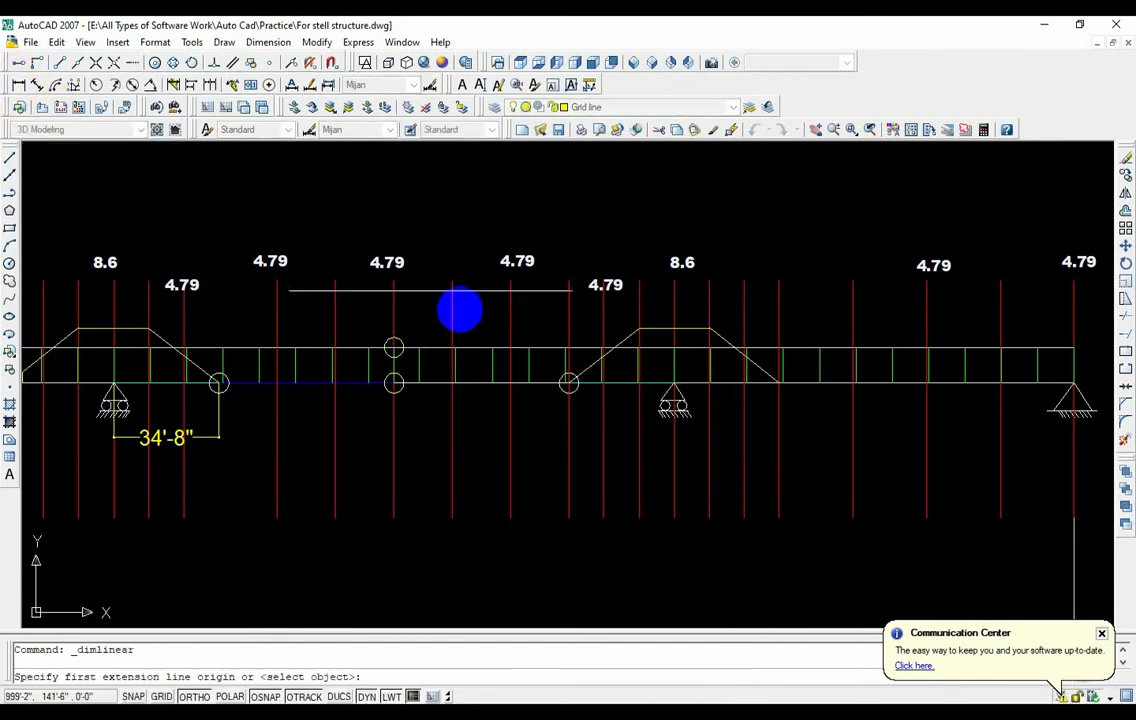
click(672, 519)
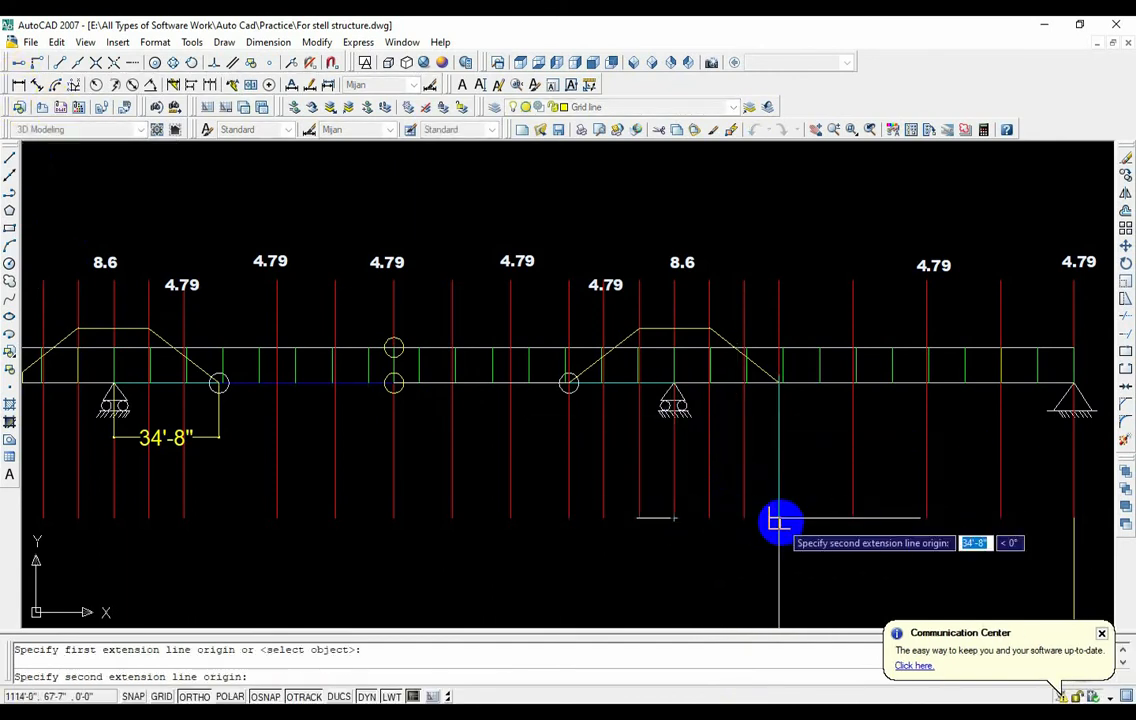
click(778, 519)
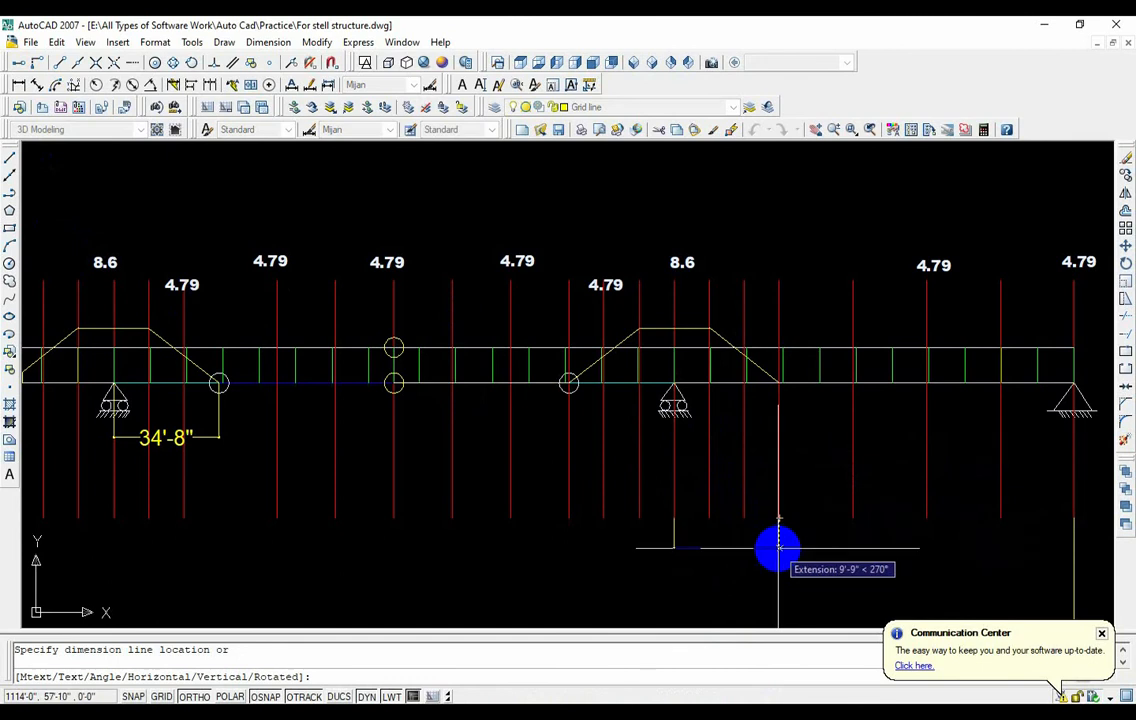
click(779, 548)
mouse_move(778, 548)
middle_down()
mouse_move(804, 553)
mouse_move(781, 515)
middle_up()
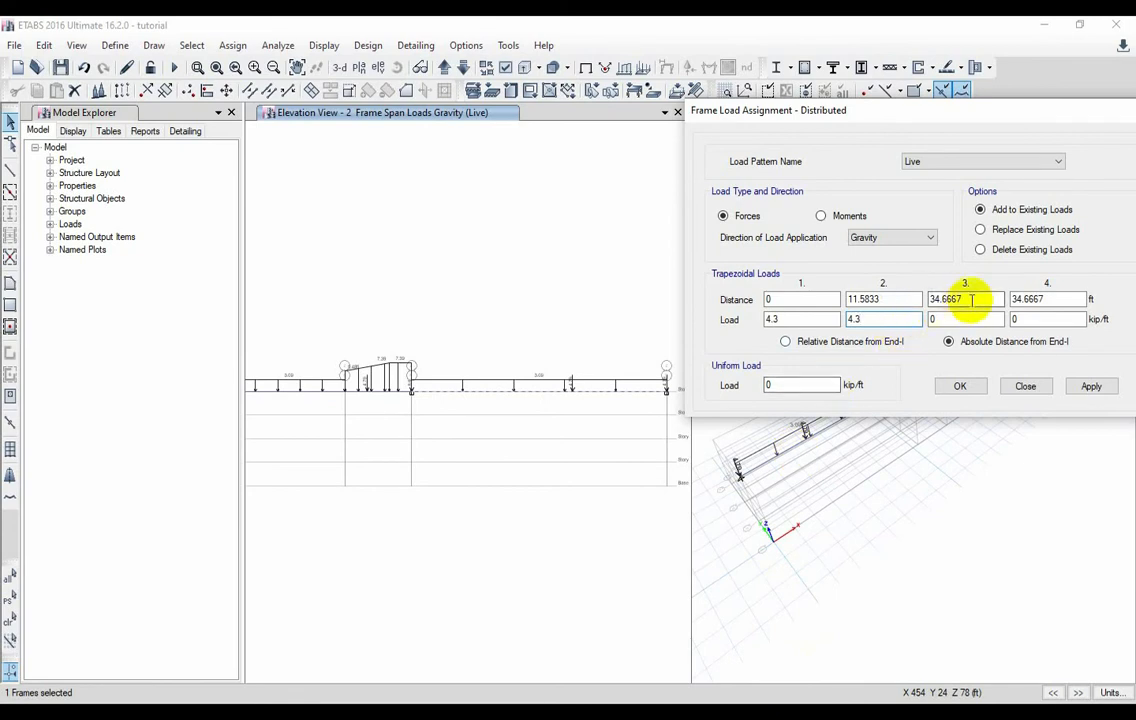
- In ETABS, set trapezoidal point 3 to 34 ft 8 in and 4.79/2 kip/ft, and apply the load to the segment
drag(974, 296, 906, 302)
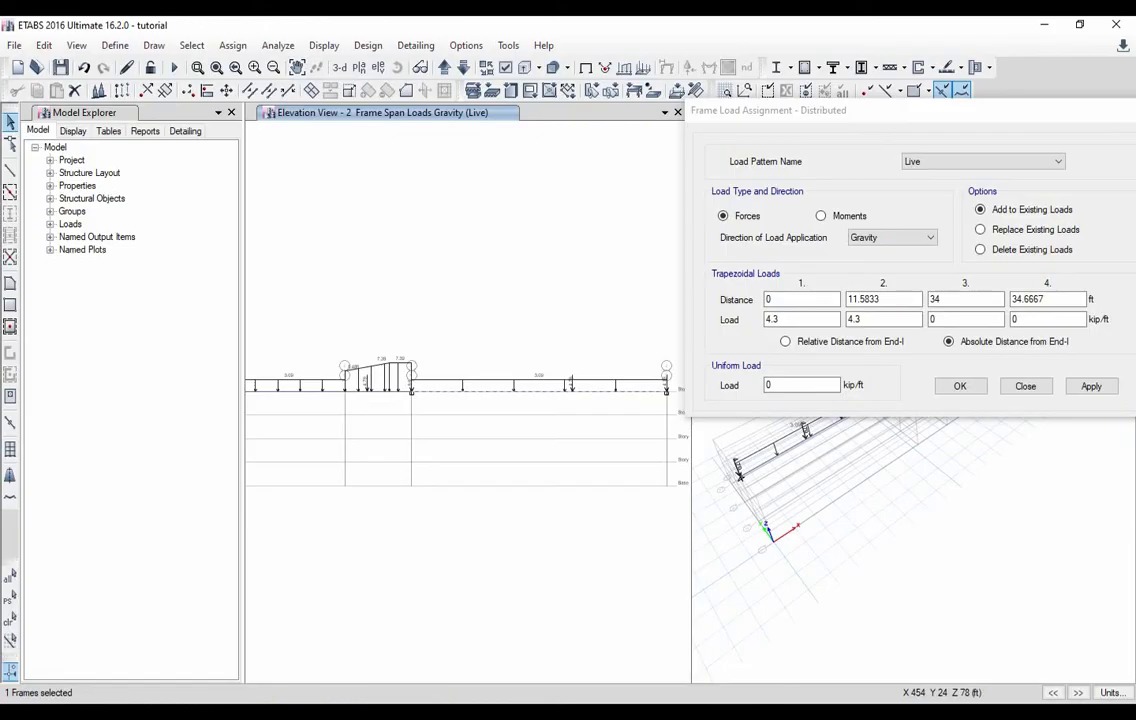
click(960, 302)
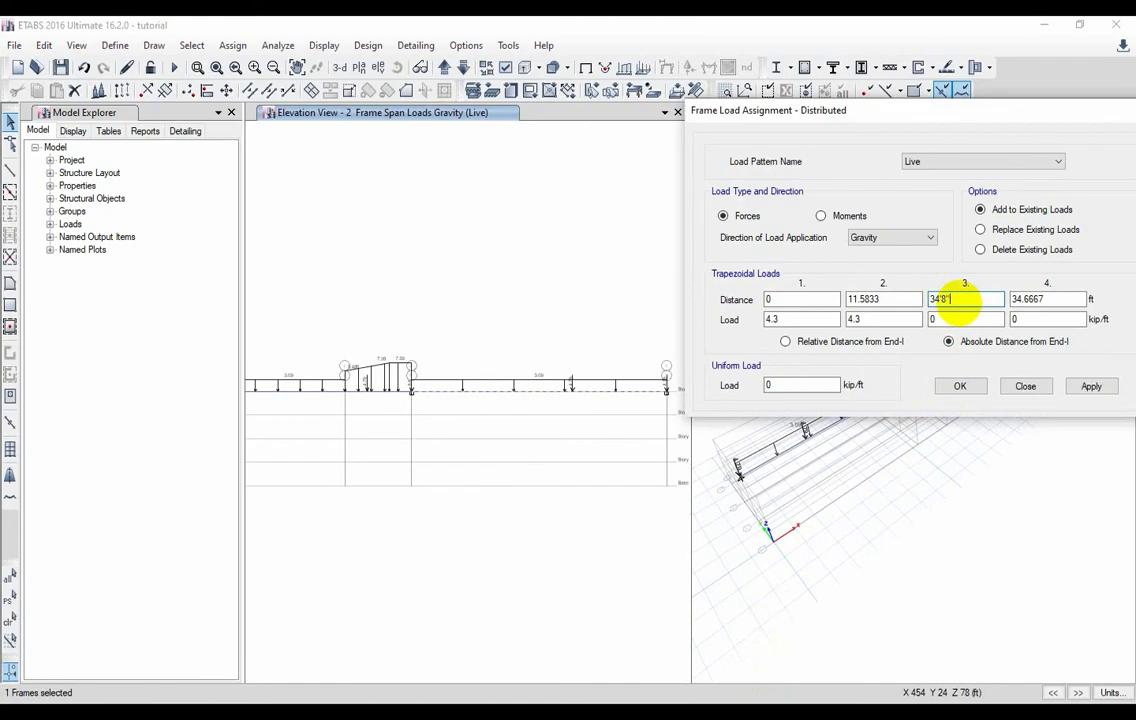
text('8")
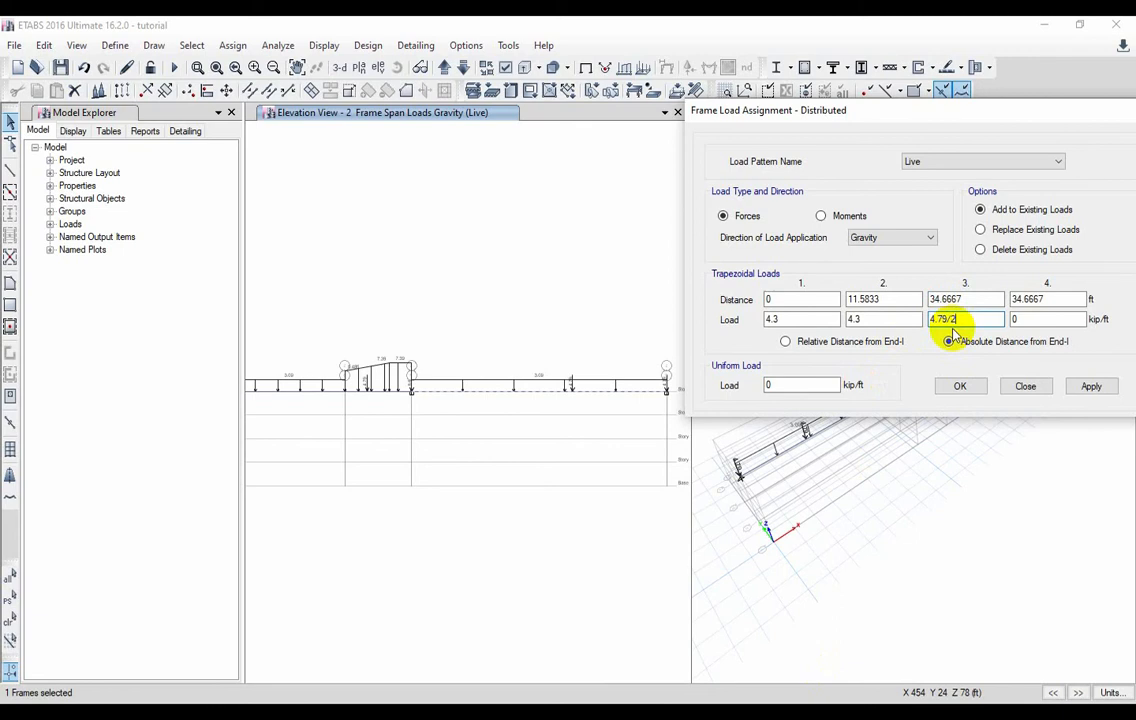
click(1037, 320)
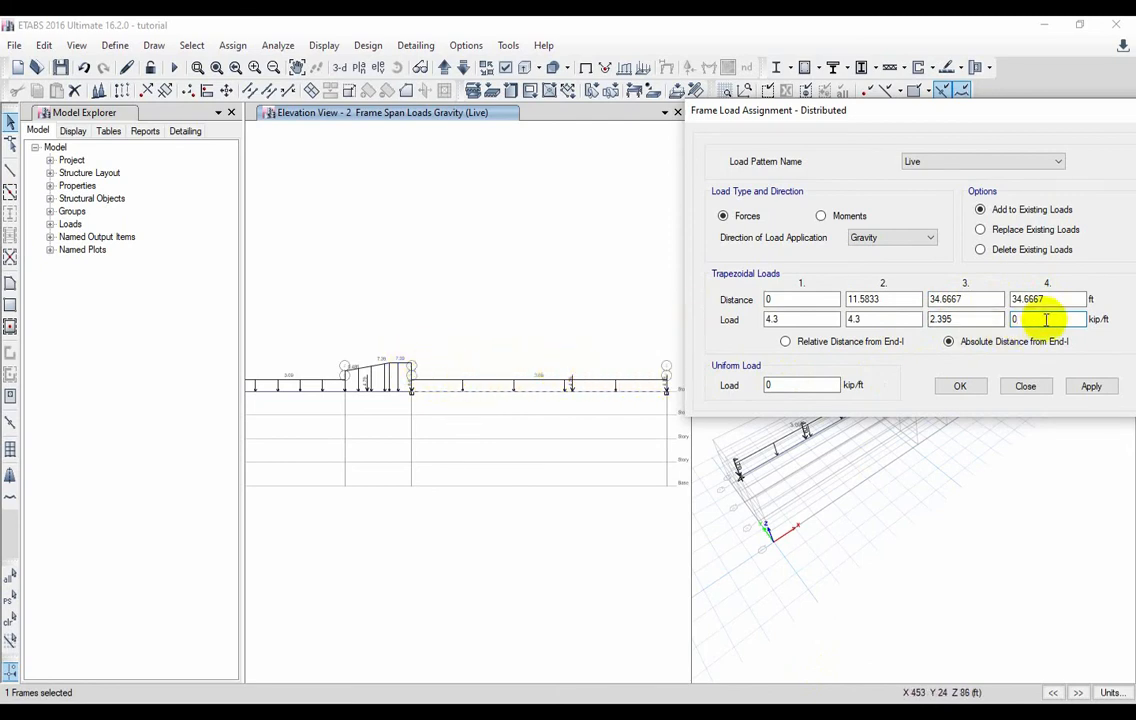
click(1093, 387)
click(957, 389)
scroll(577, 410, down, 3)
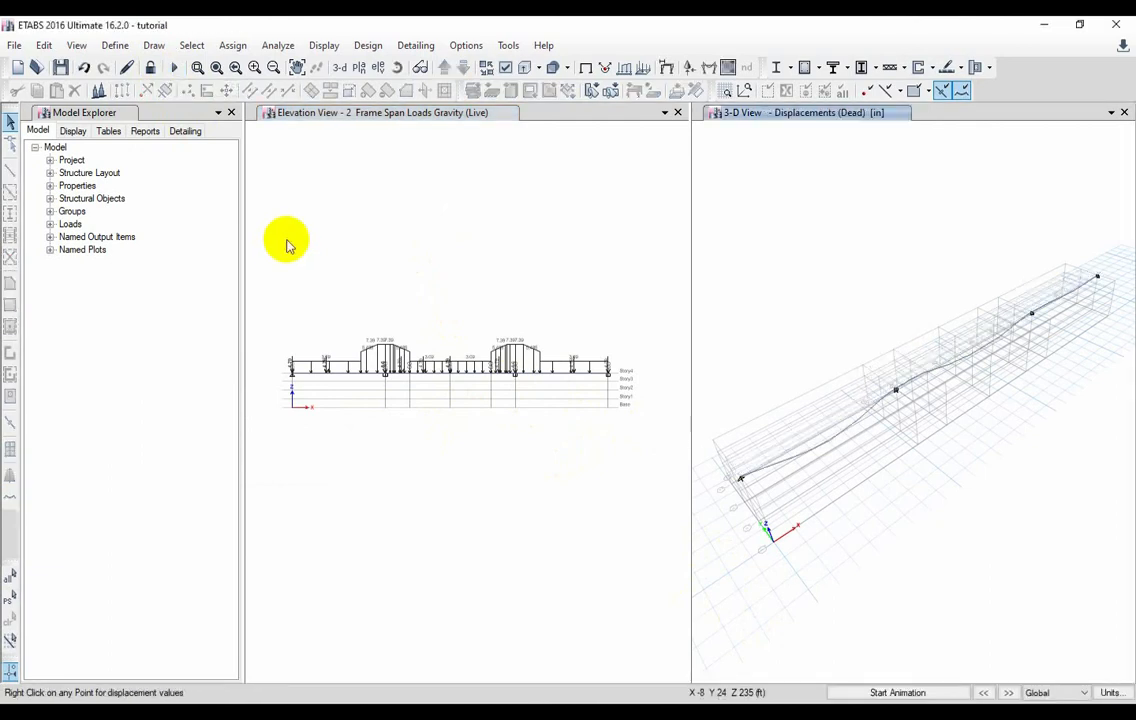
- Display the filled Moment 3-3 diagram for the Dead load case on the frames in the elevation view
click(433, 113)
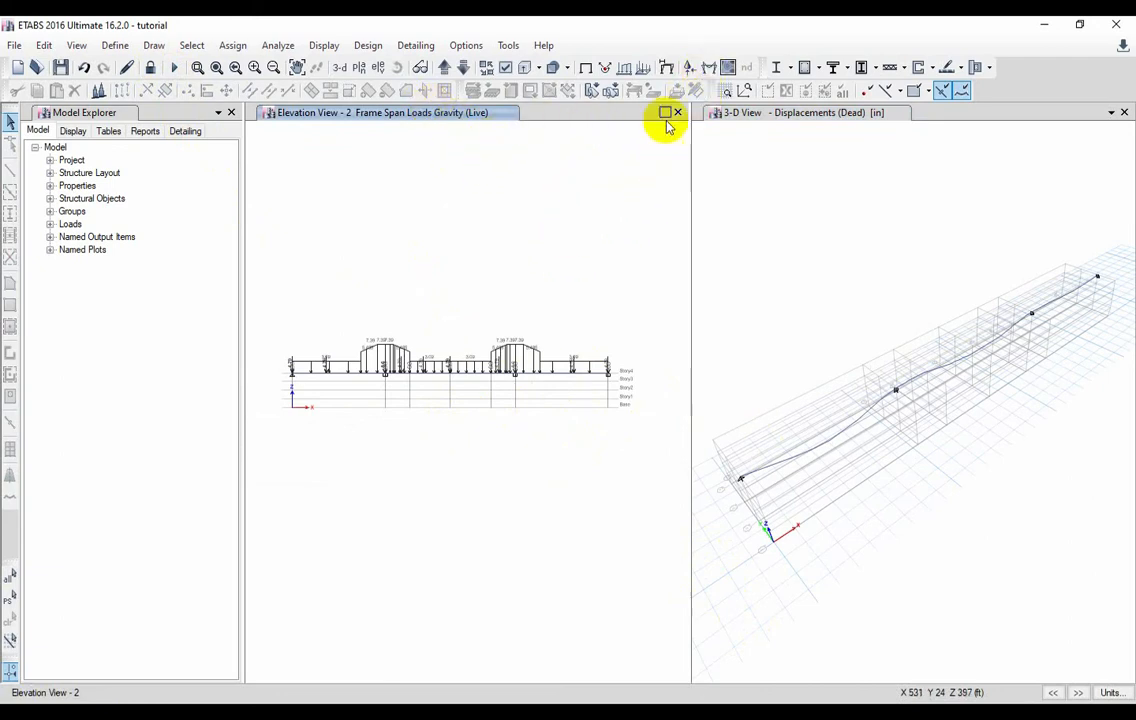
click(710, 68)
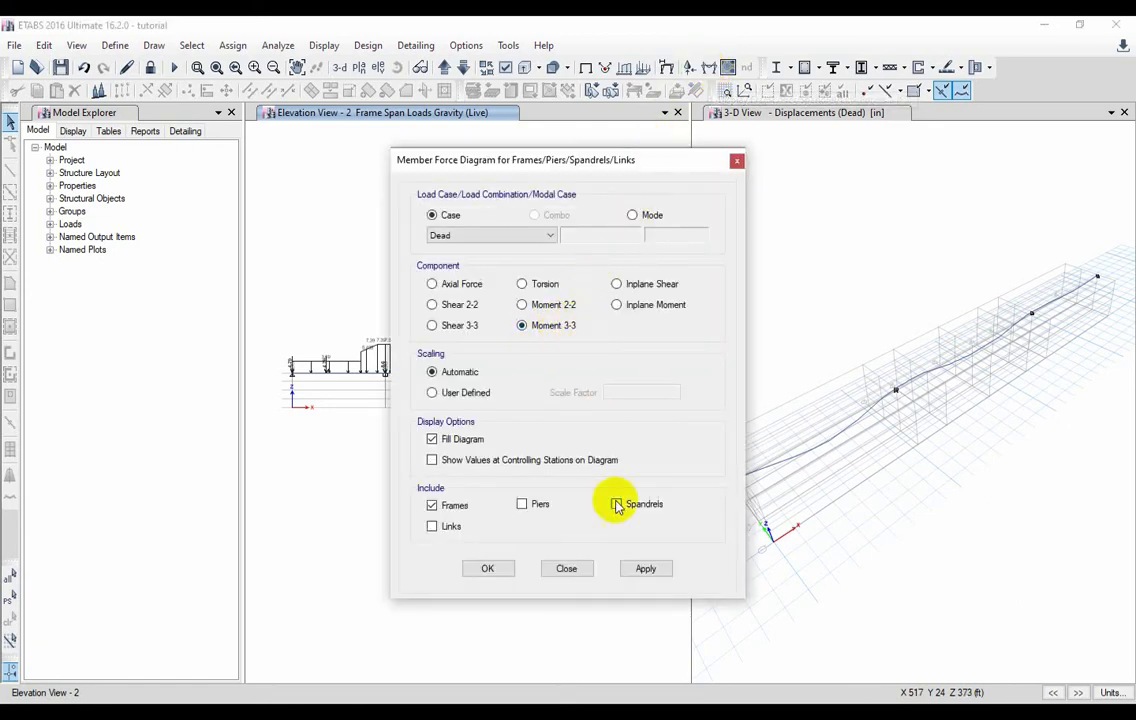
click(647, 567)
click(489, 569)
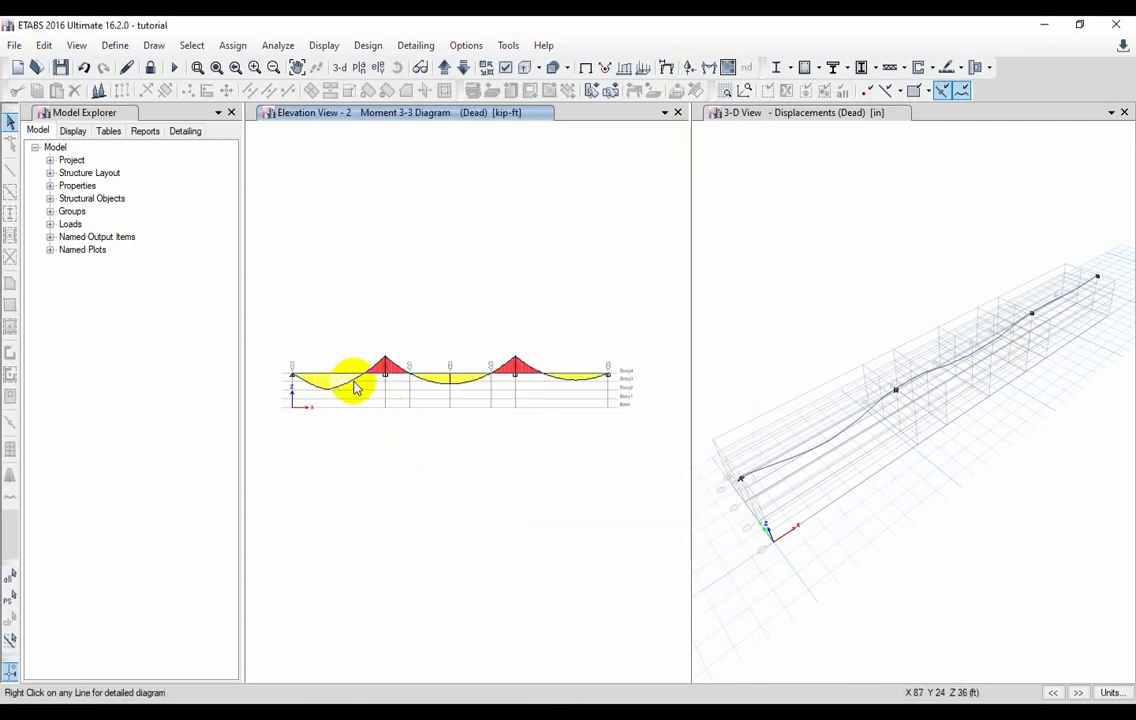
scroll(325, 396, up, 3)
scroll(346, 384, down, 3)
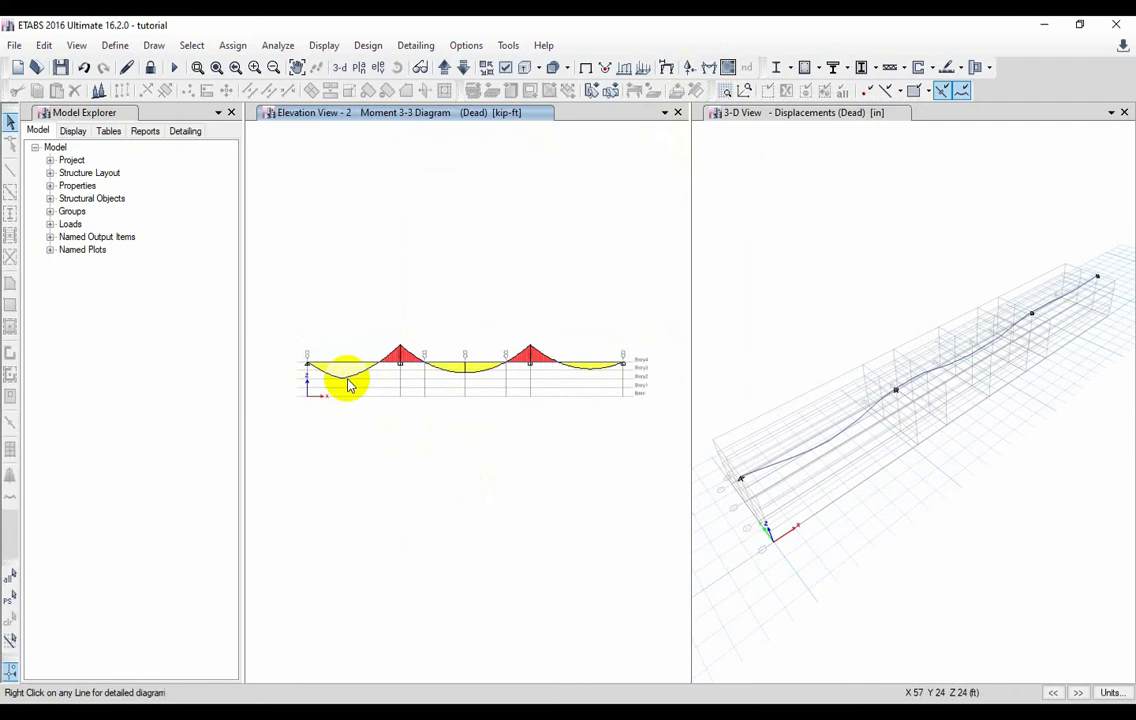
- Turn off the option that draws moment diagrams on the tension side
click(430, 48)
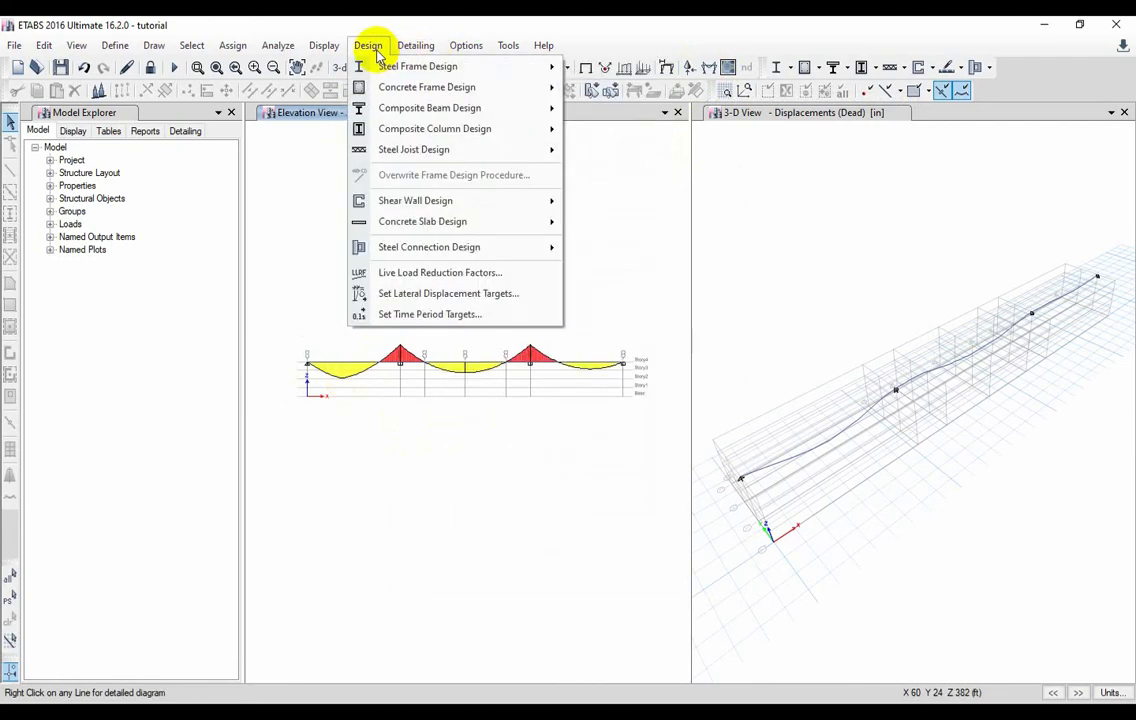
mouse_move(450, 58)
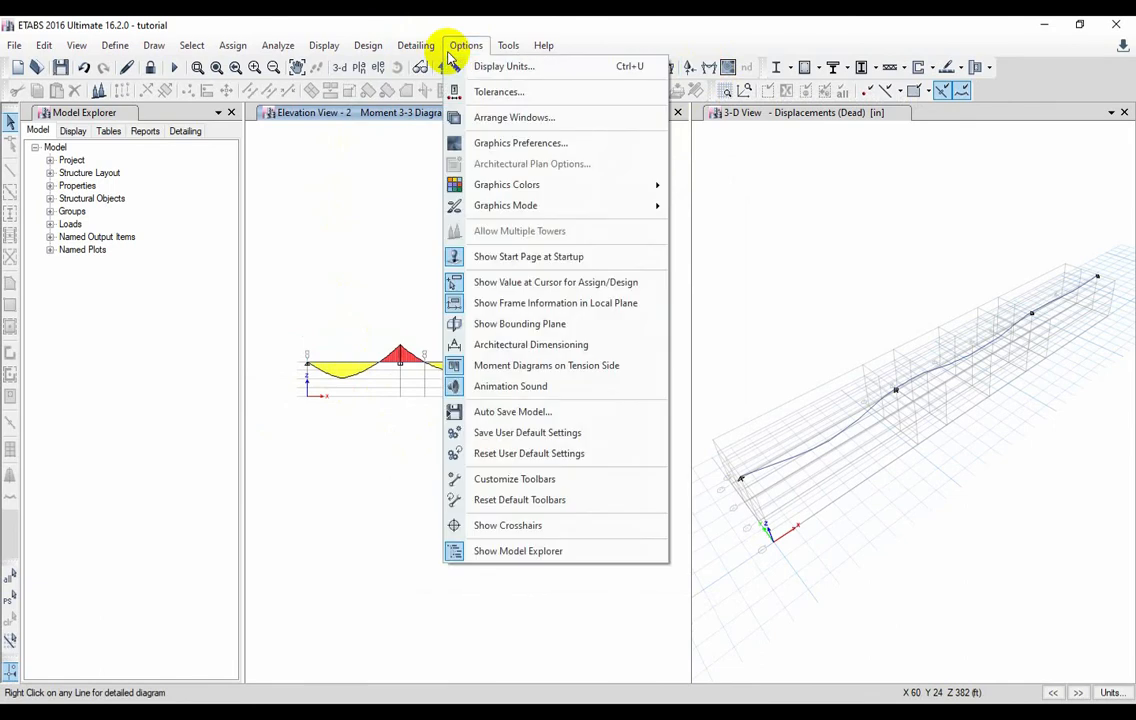
click(594, 366)
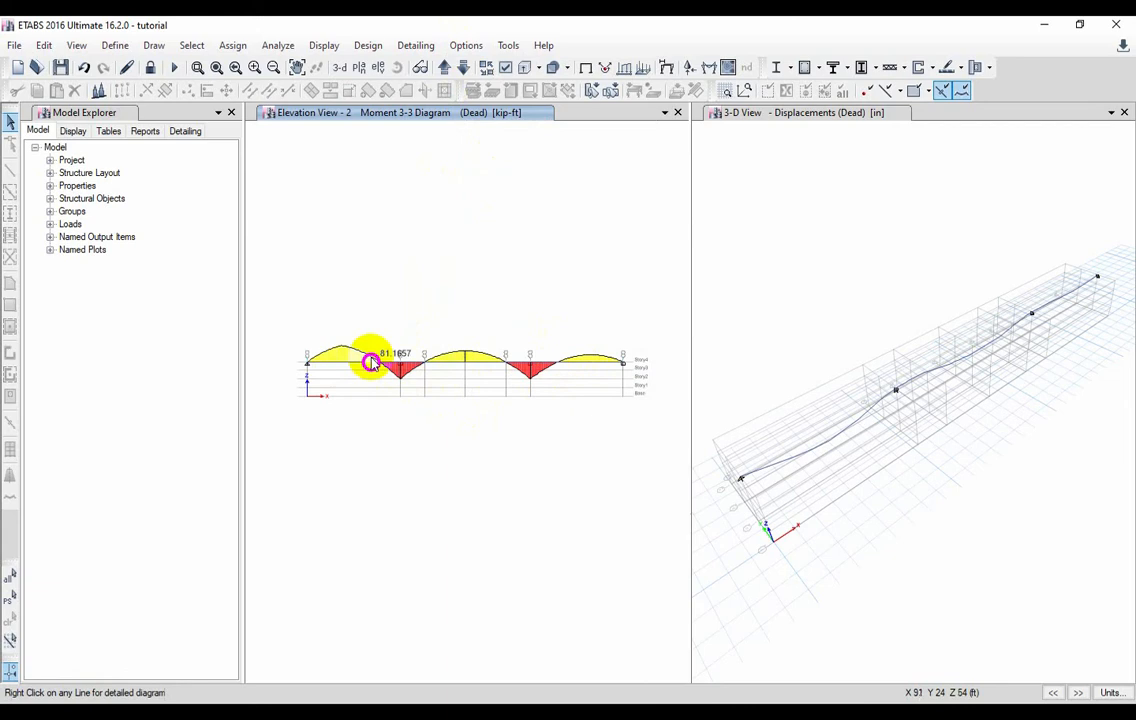
- Display the Shear 2-2 diagram for the Dead load case in the elevation view and examine the shear values along the girder
click(709, 68)
click(462, 304)
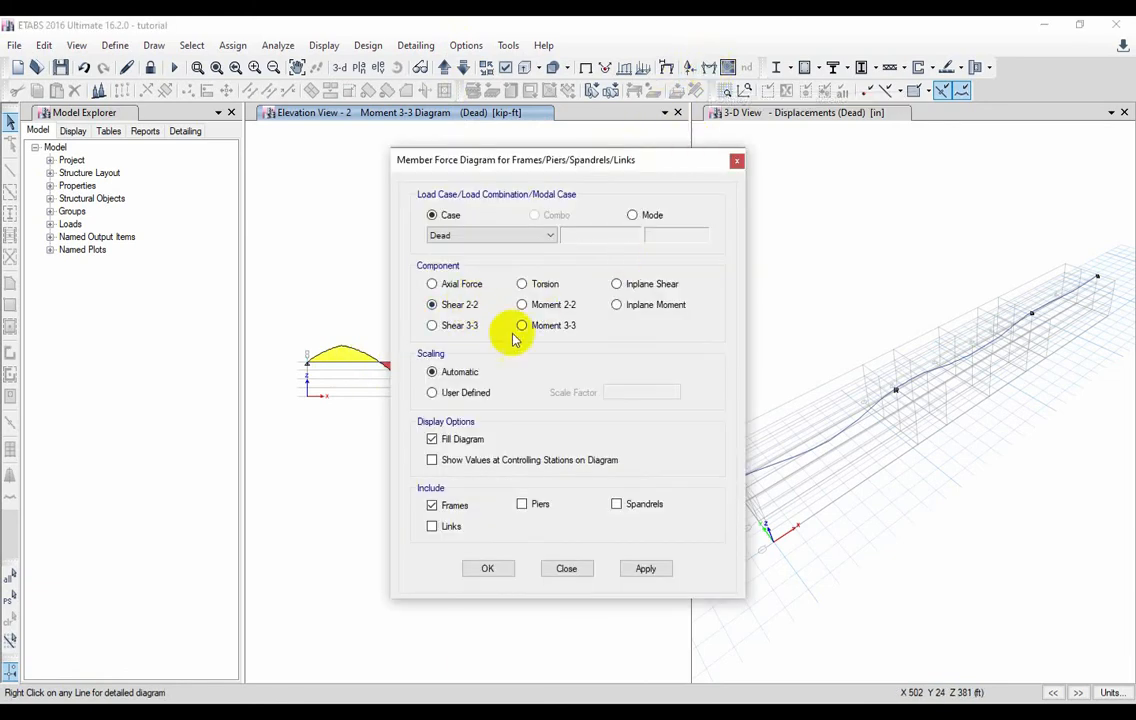
click(647, 568)
click(488, 568)
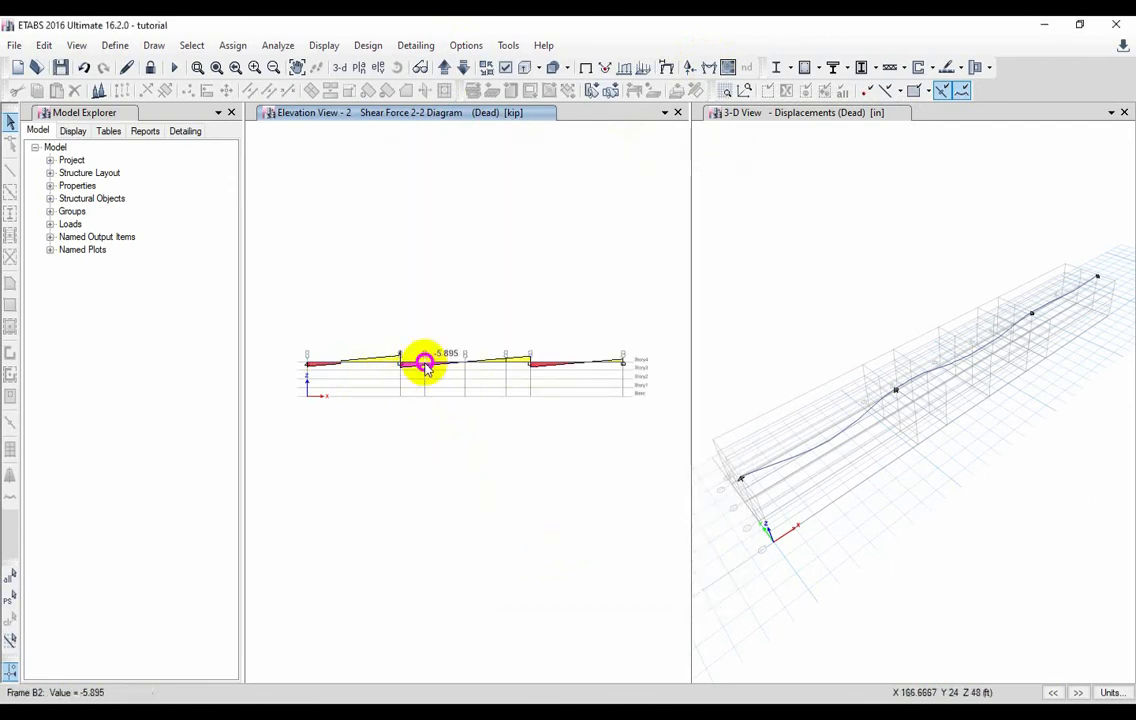
scroll(355, 383, up, 3)
mouse_move(371, 325)
scroll(410, 340, down, 4)
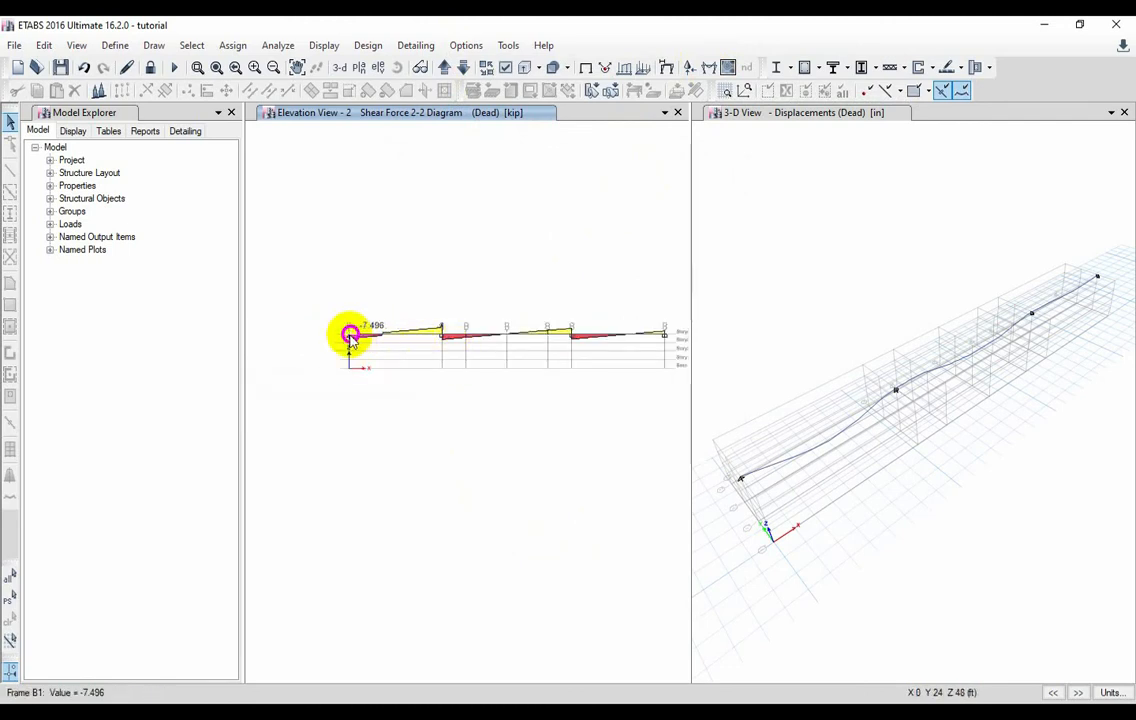
scroll(409, 334, up, 2)
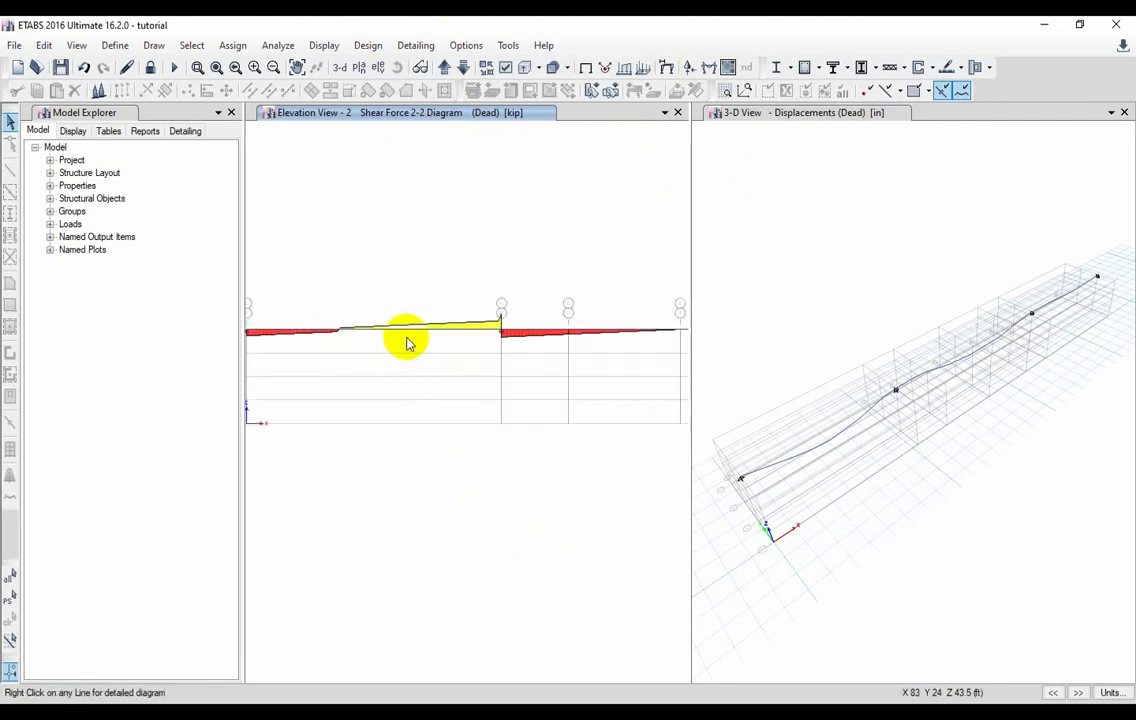
- Open the detailed diagram of the first-span girder beam and switch its load case to Live
right_click(406, 333)
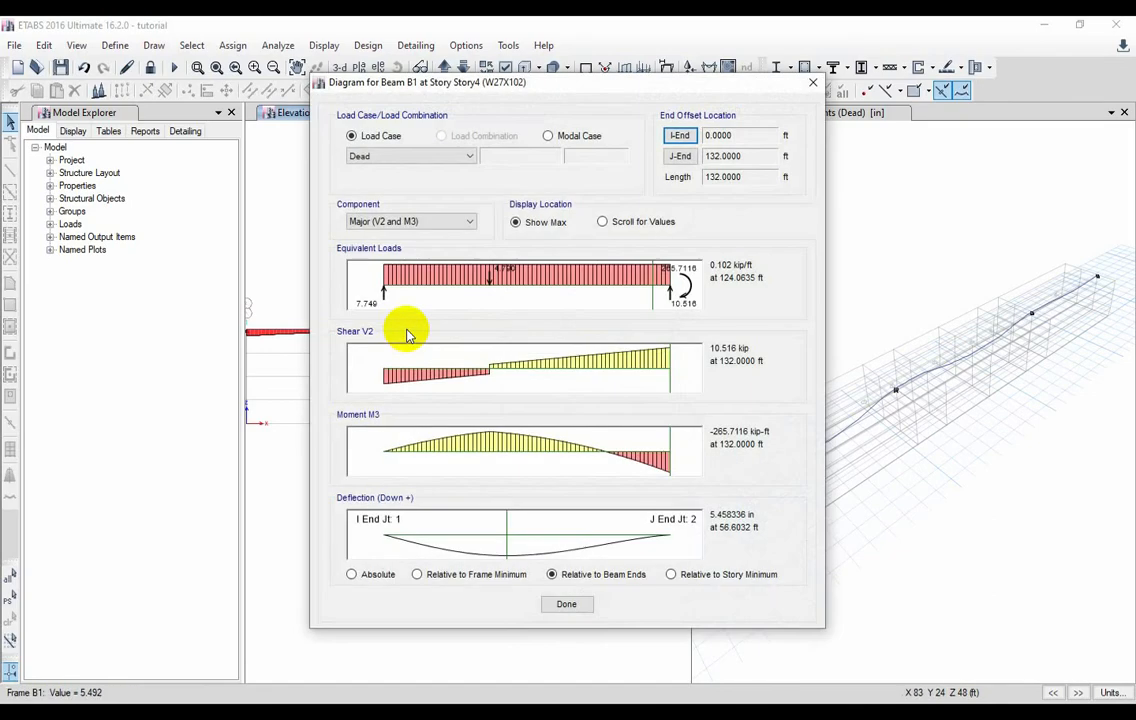
click(405, 156)
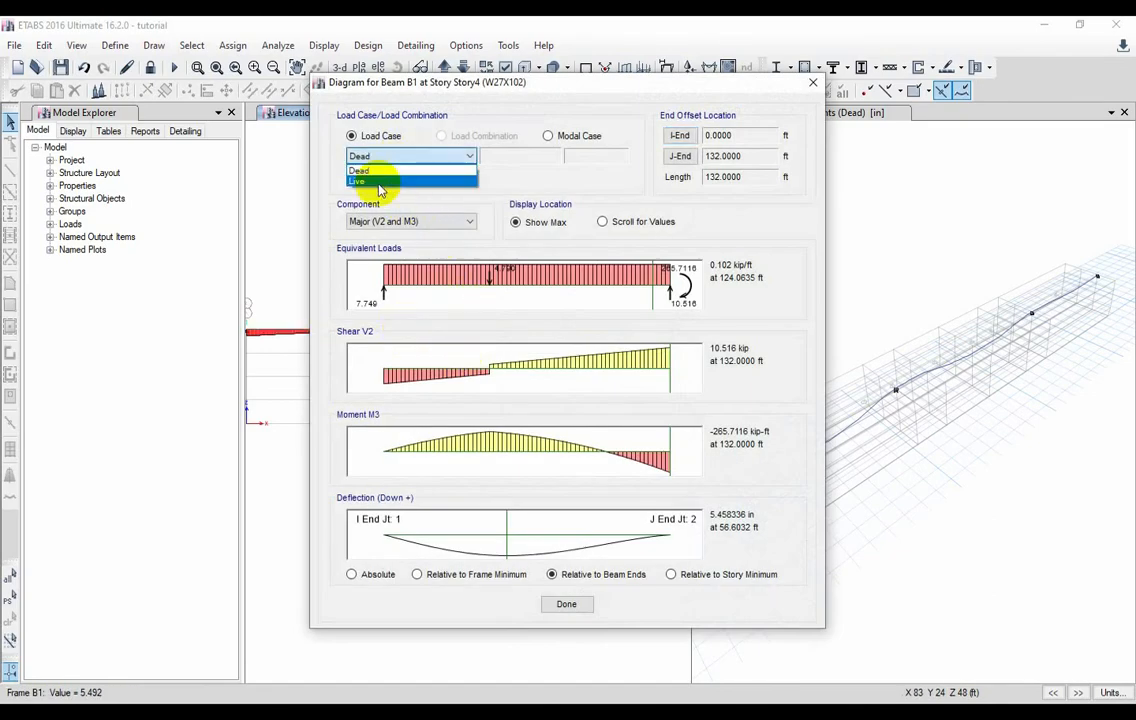
click(380, 182)
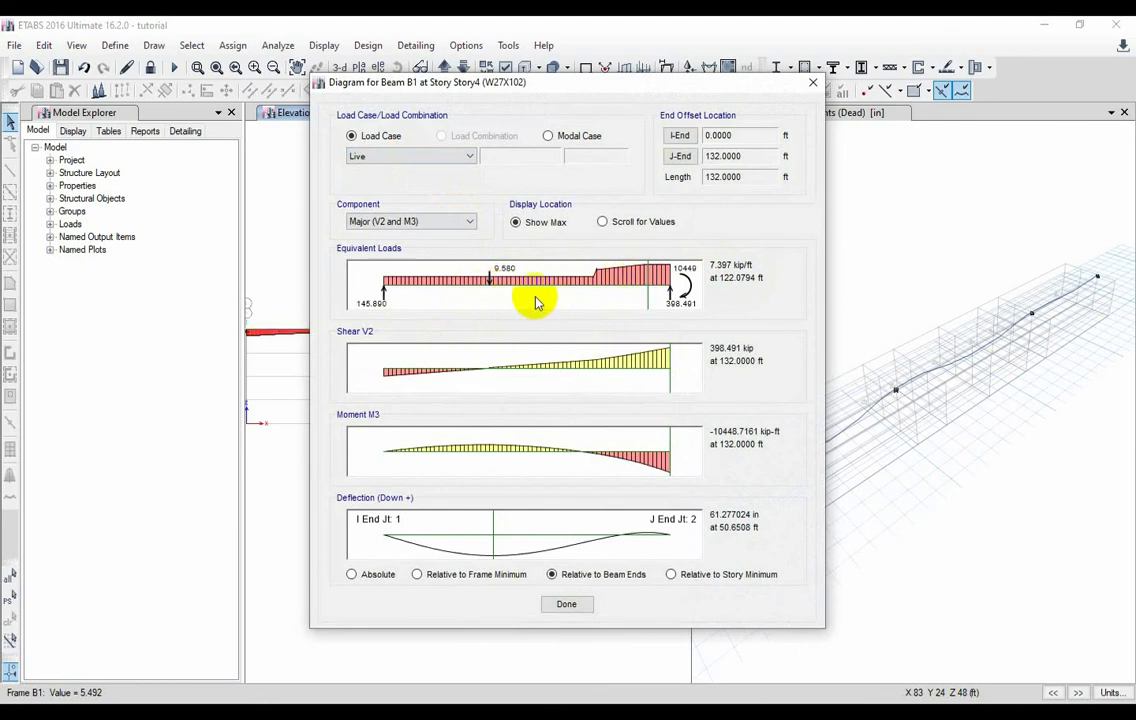
- Read the beam's Live shear, moment and deflection at 30 ft using scroll-for-values, and close the detailed diagram
drag(455, 278, 414, 281)
drag(741, 225, 697, 223)
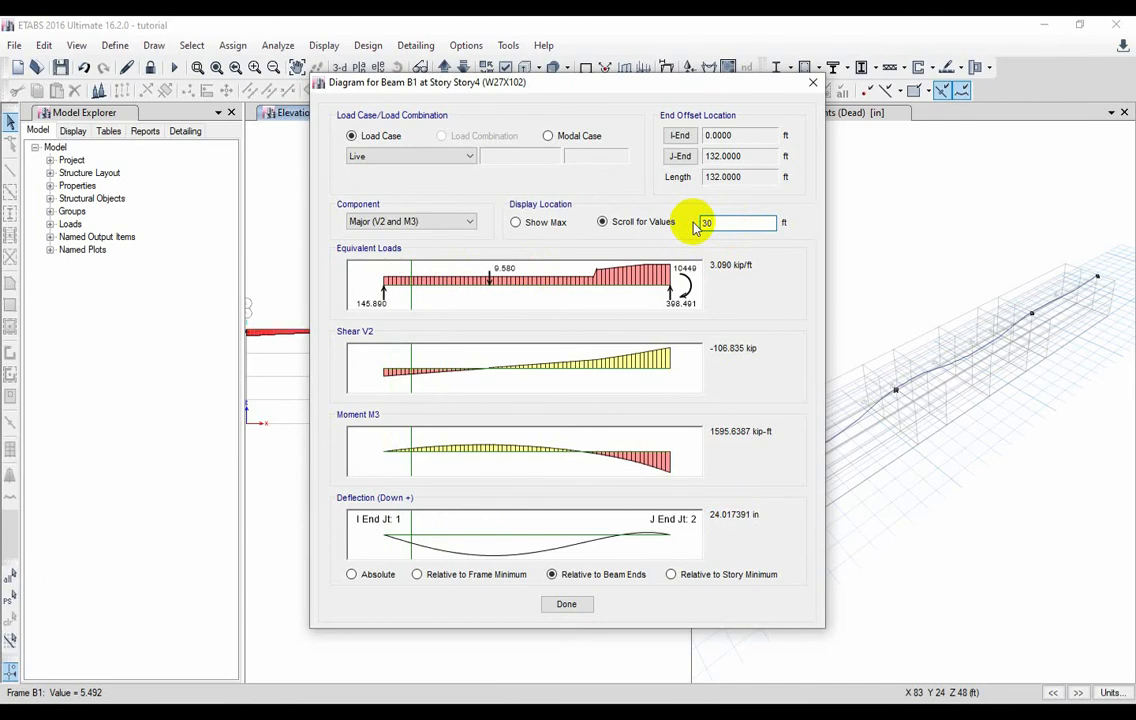
text(30)
key(Return)
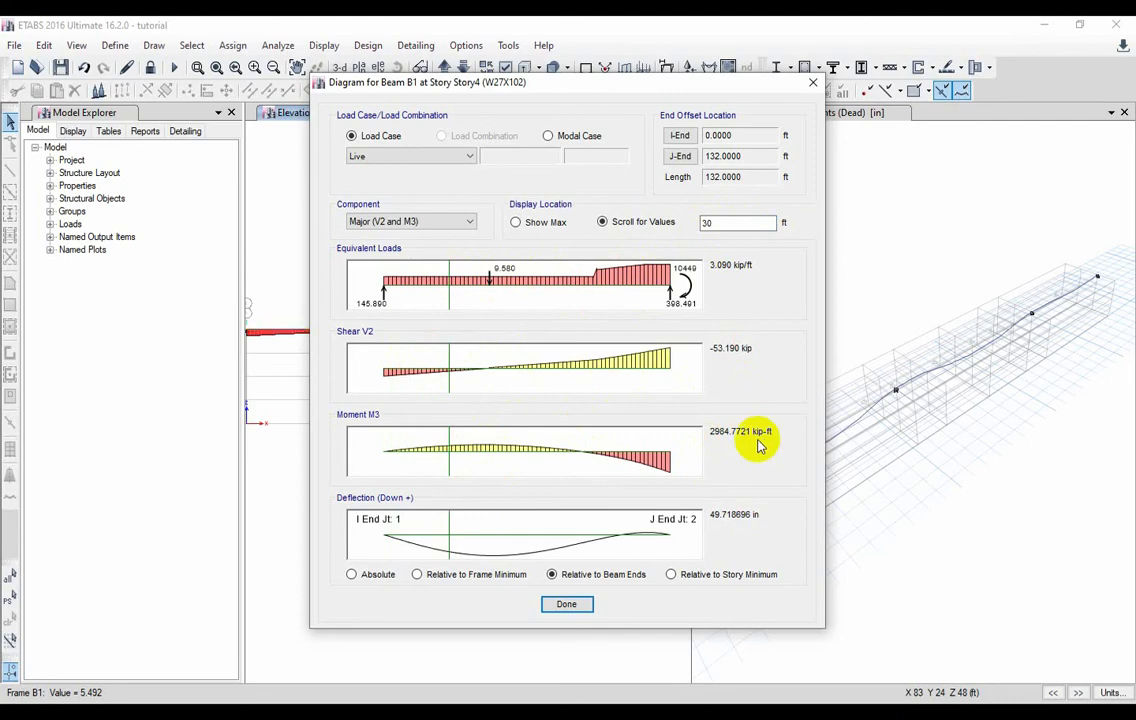
click(576, 605)
- Unlock the analyzed model and accept deleting its analysis results
middle_drag(528, 444, 463, 434)
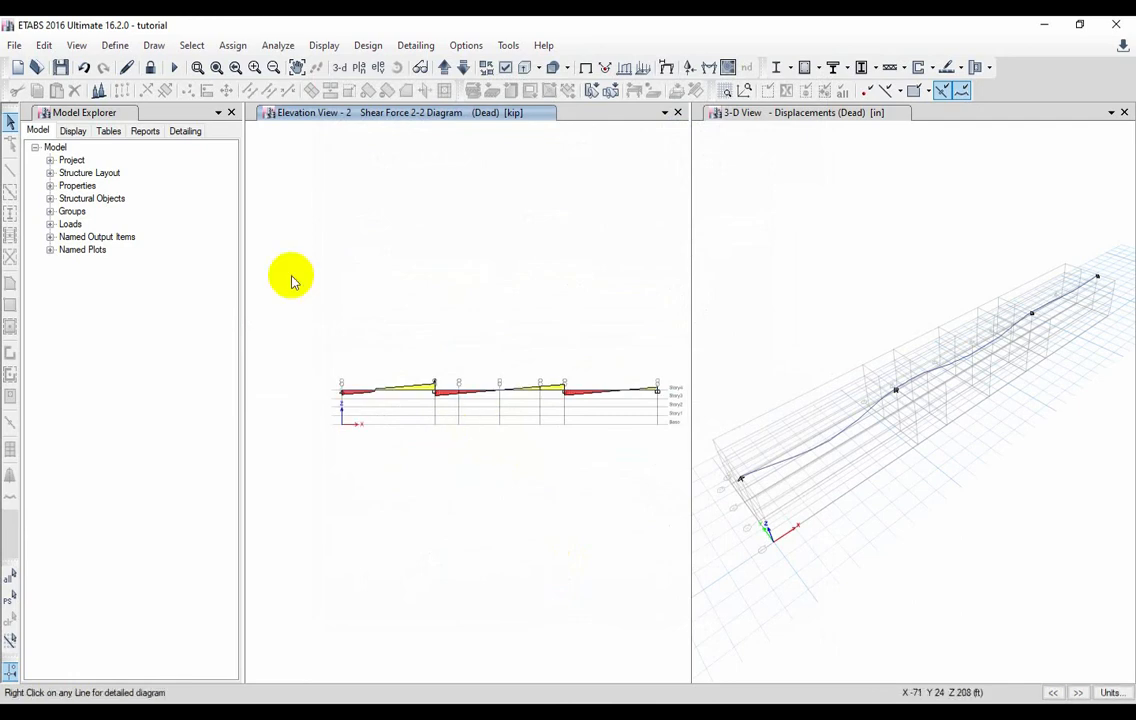
click(229, 46)
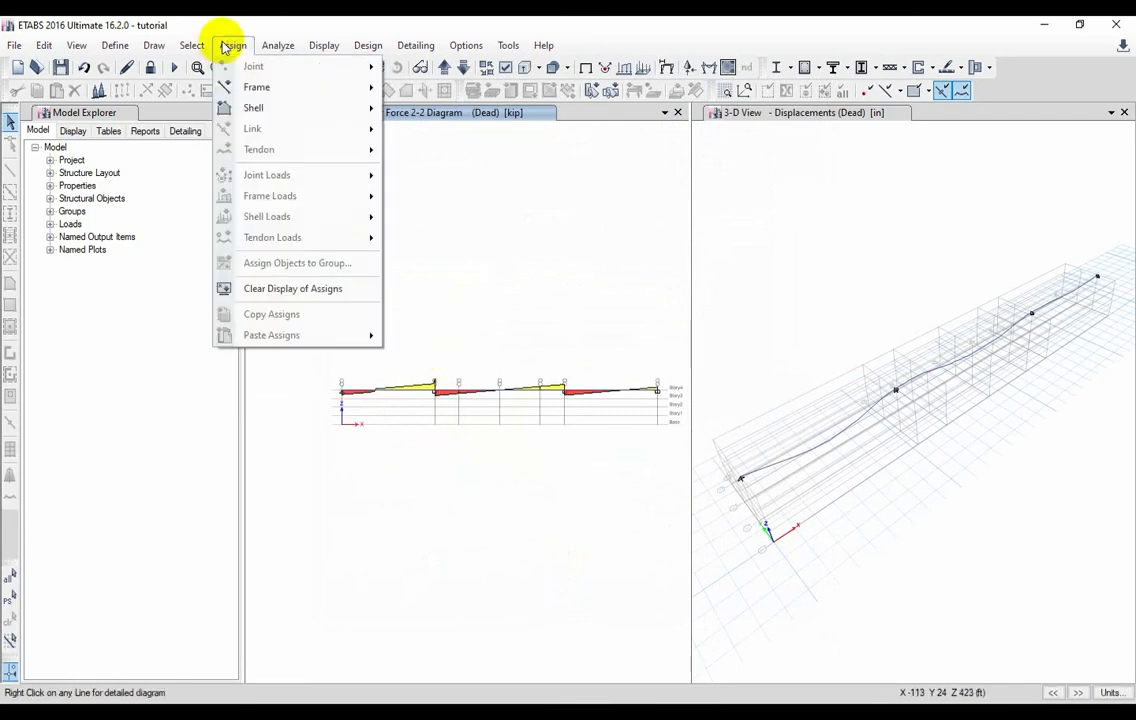
mouse_move(271, 47)
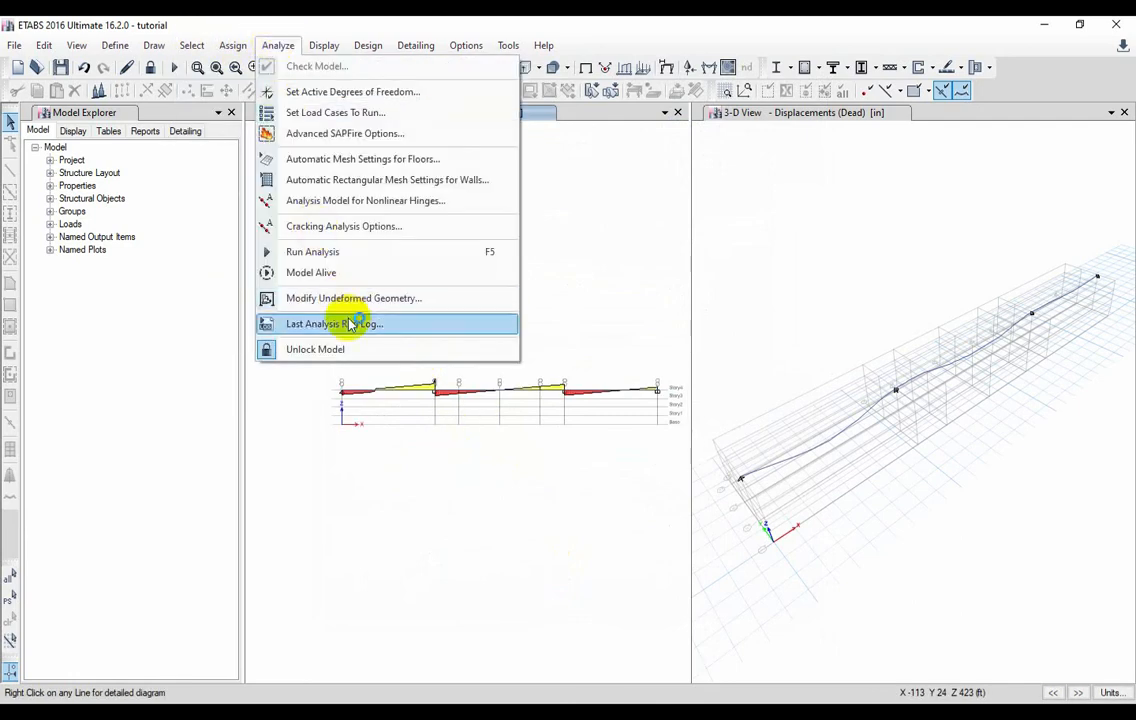
click(345, 349)
click(580, 425)
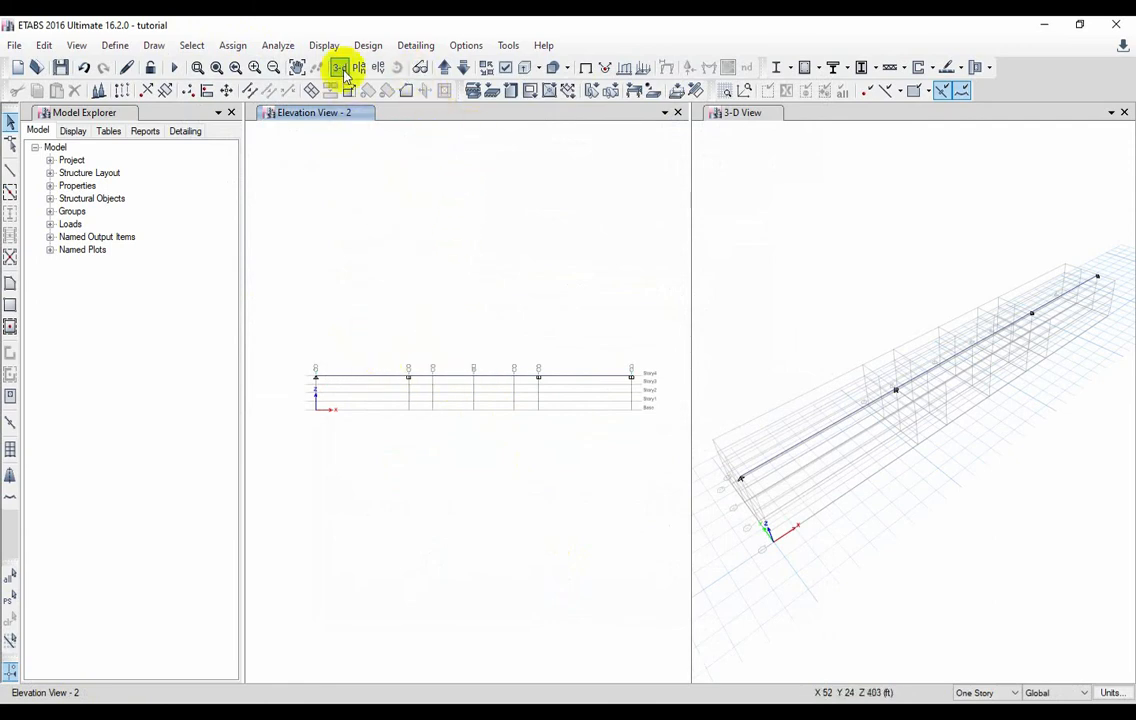
- Display the frame span loads for the Live load pattern along the girder in the elevation view
click(325, 45)
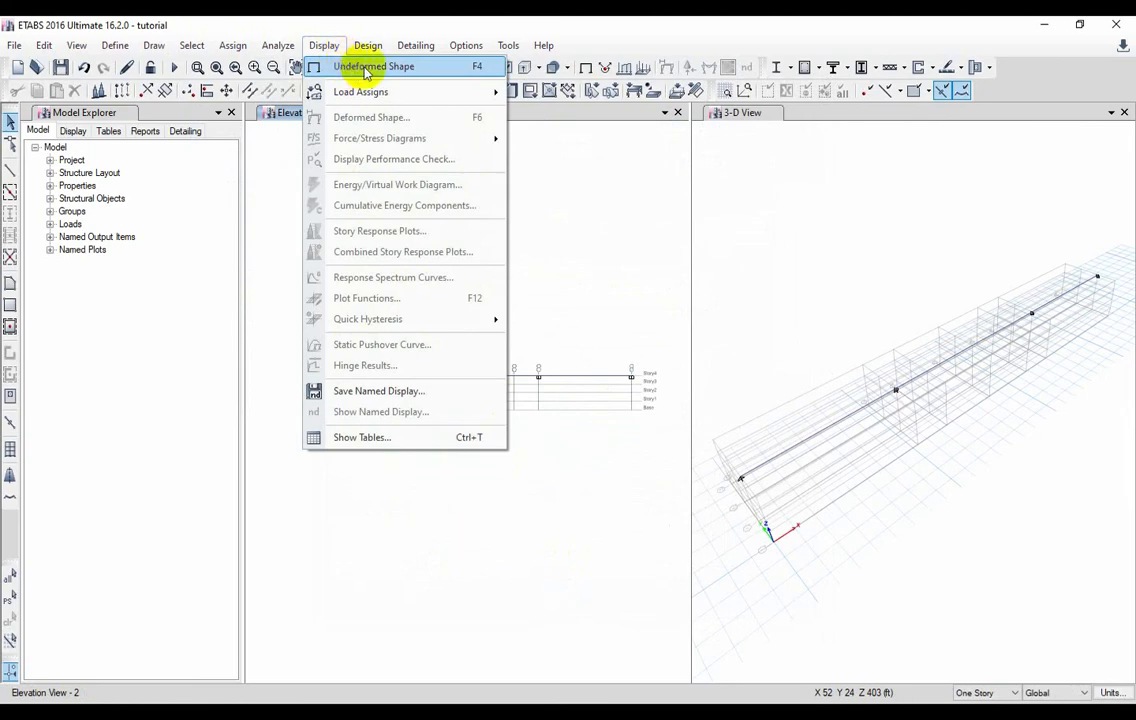
mouse_move(400, 91)
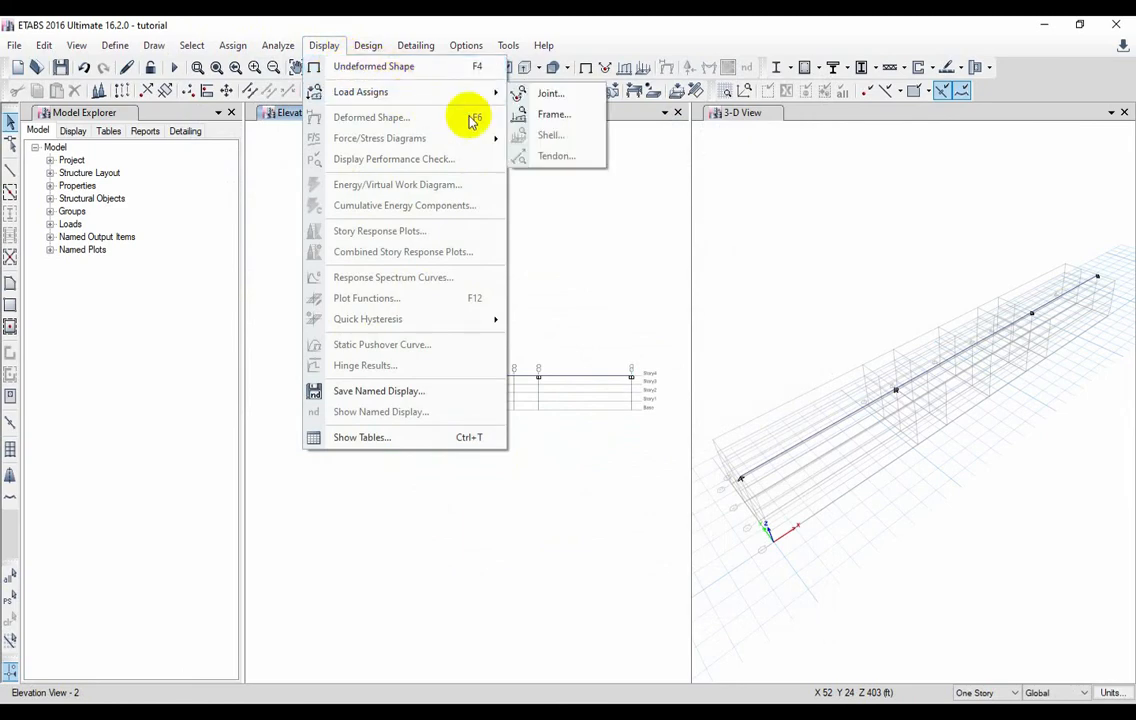
click(553, 114)
click(626, 279)
click(594, 305)
click(625, 498)
click(504, 498)
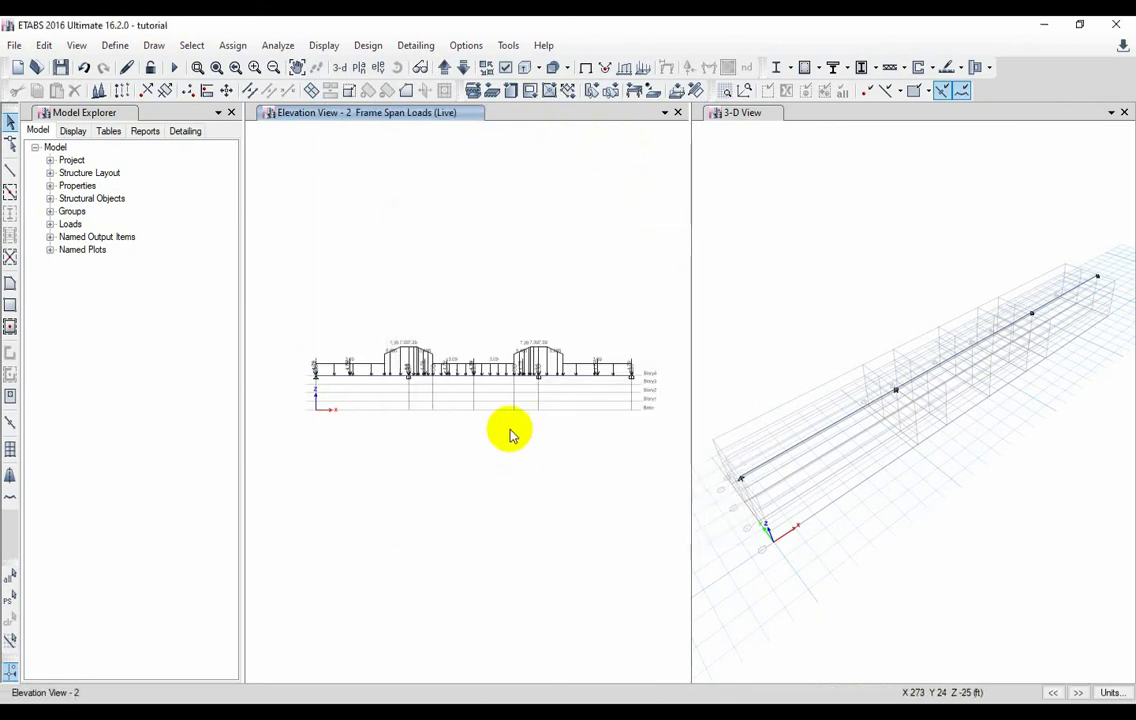
middle_drag(513, 437, 484, 413)
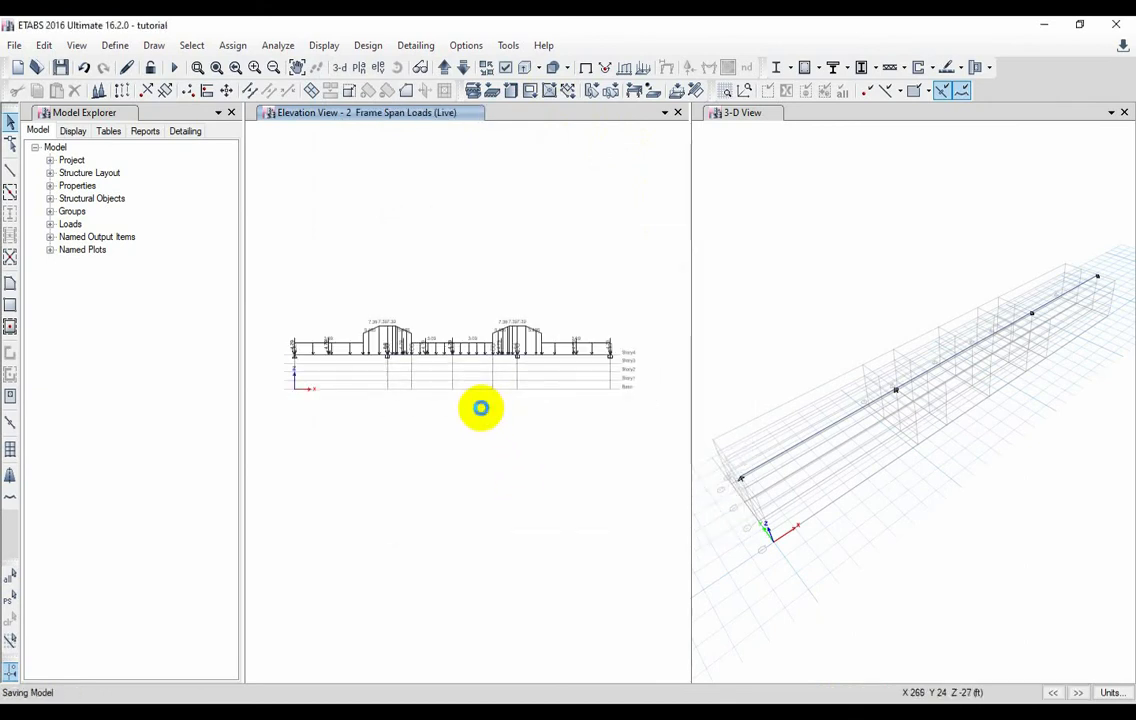